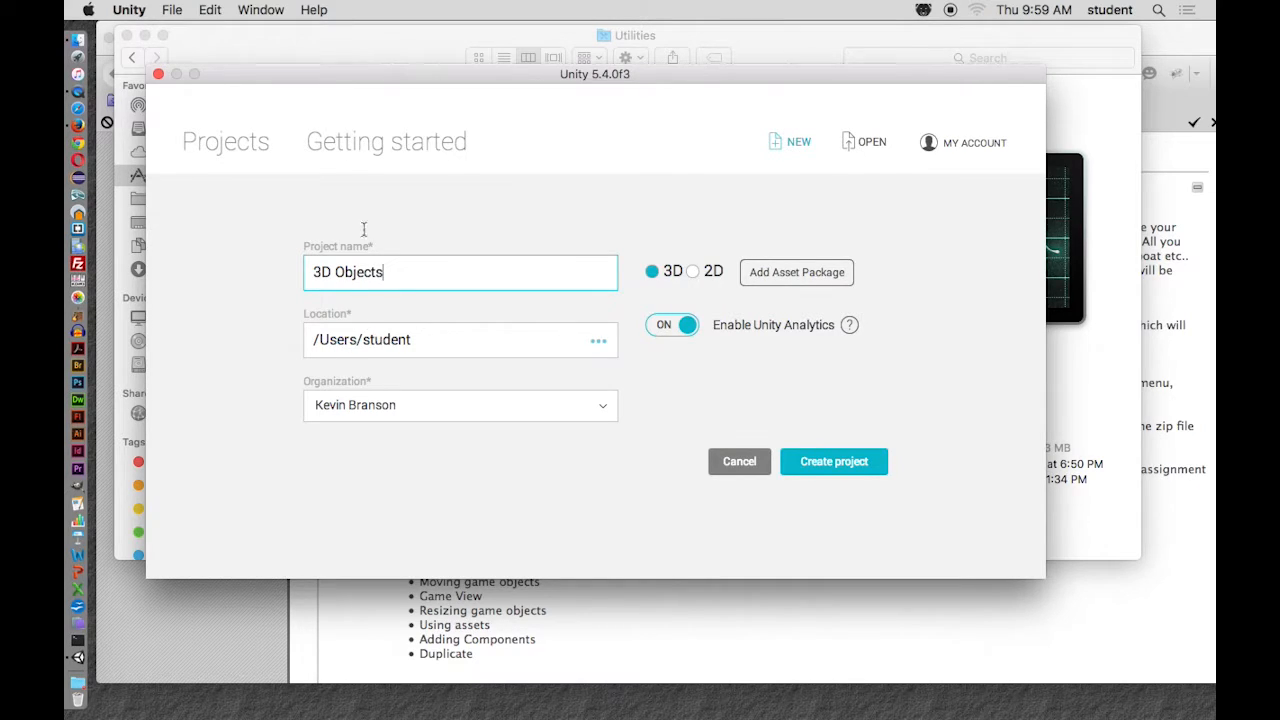
Browse for the project location and create a folder named Unity inside Mult 101 on the faculty drive
left_click_drag(385, 79, 380, 42)
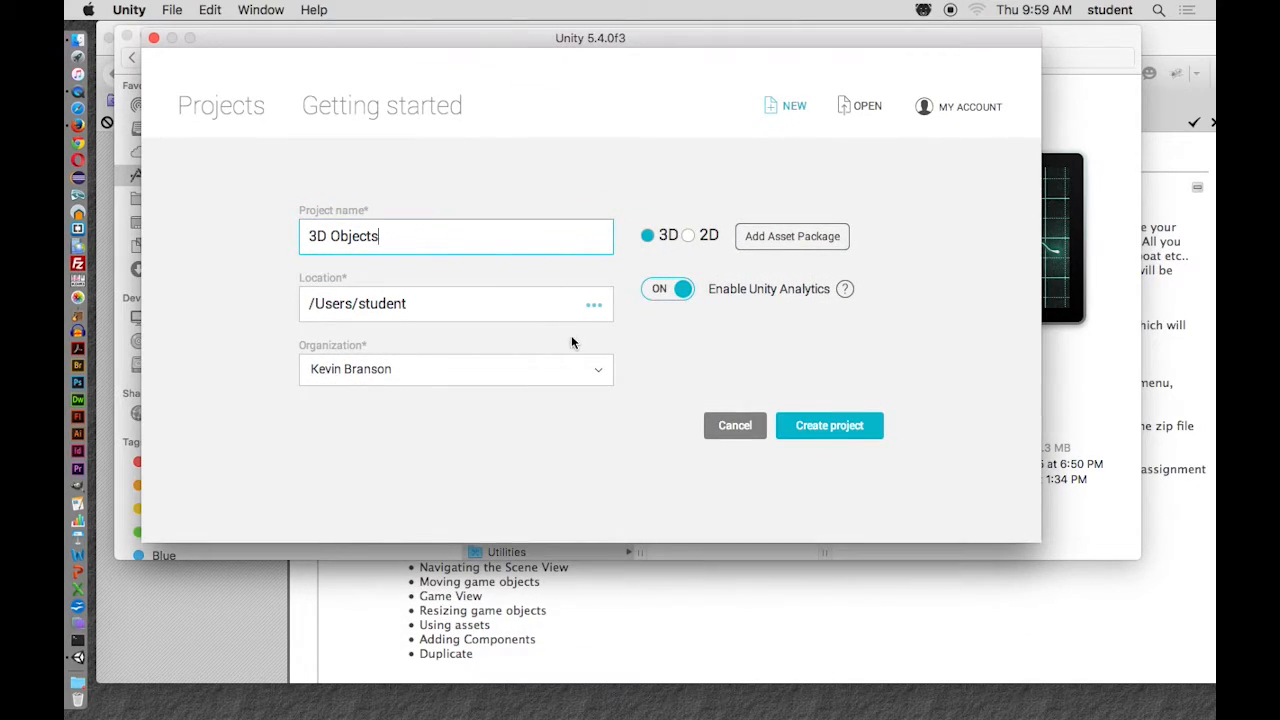
left_click(592, 306)
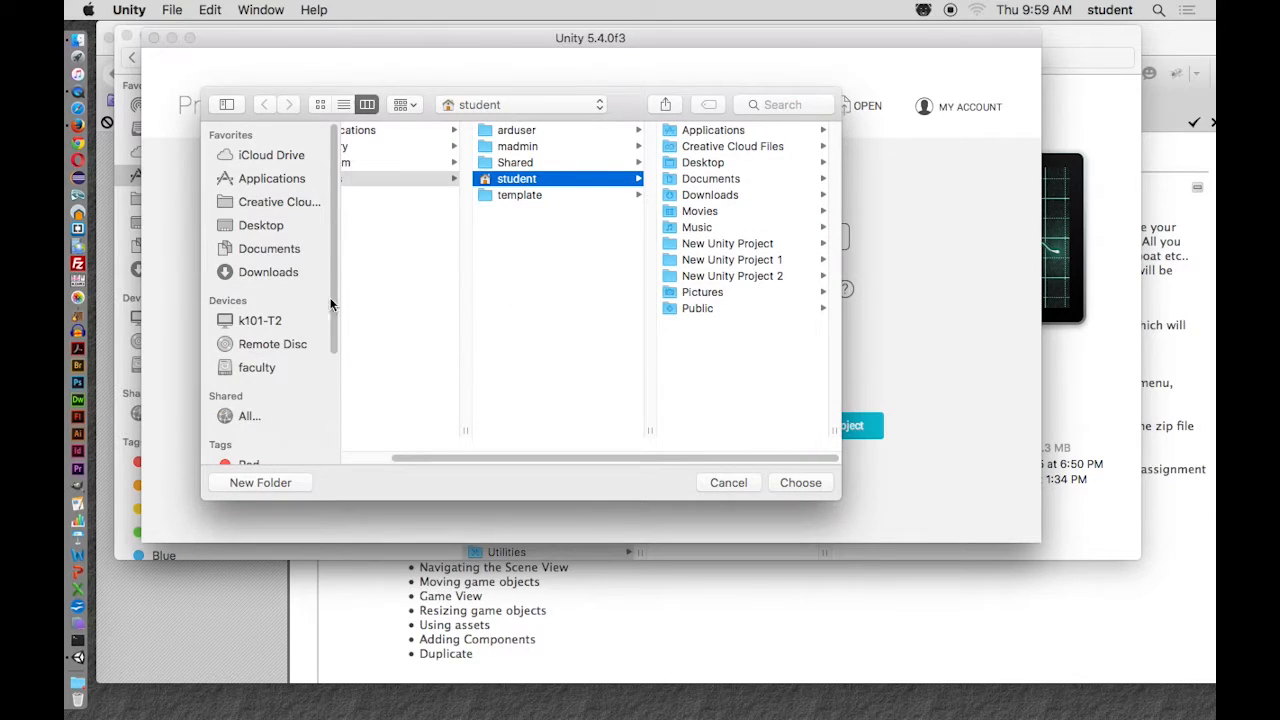
scroll(362, 455, "left", 1)
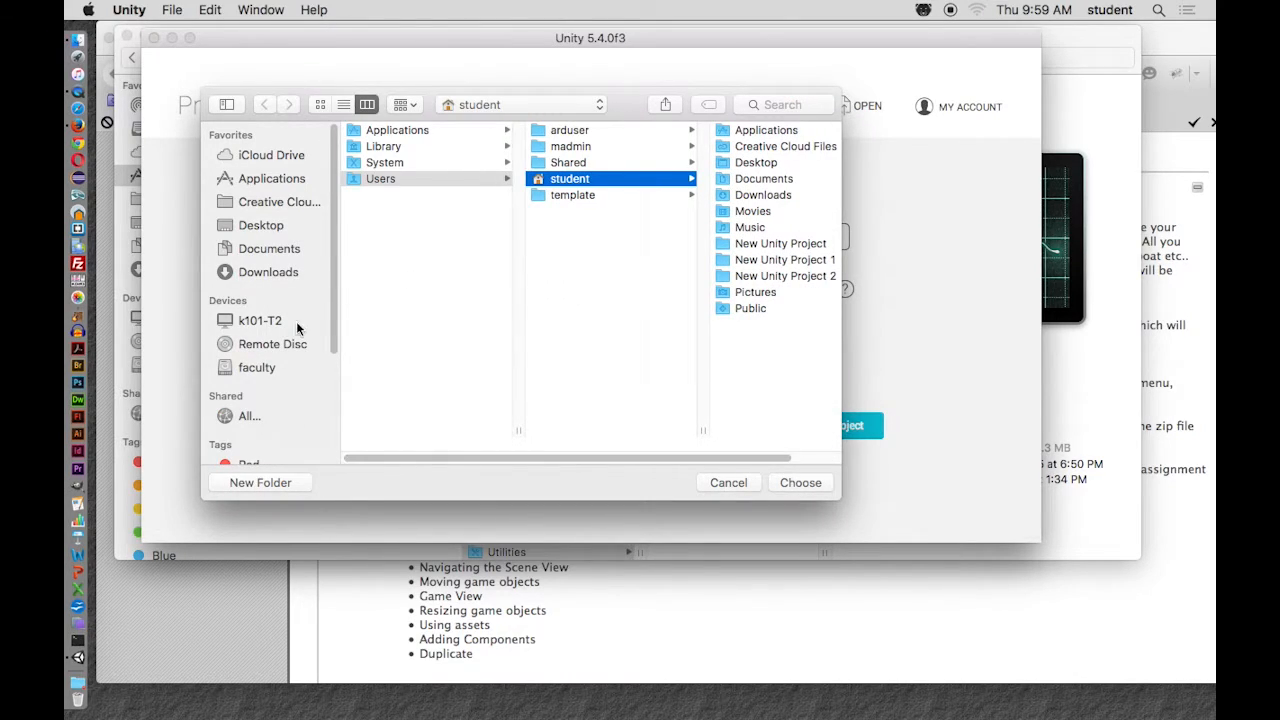
left_click_drag(334, 337, 335, 368)
left_click(228, 309)
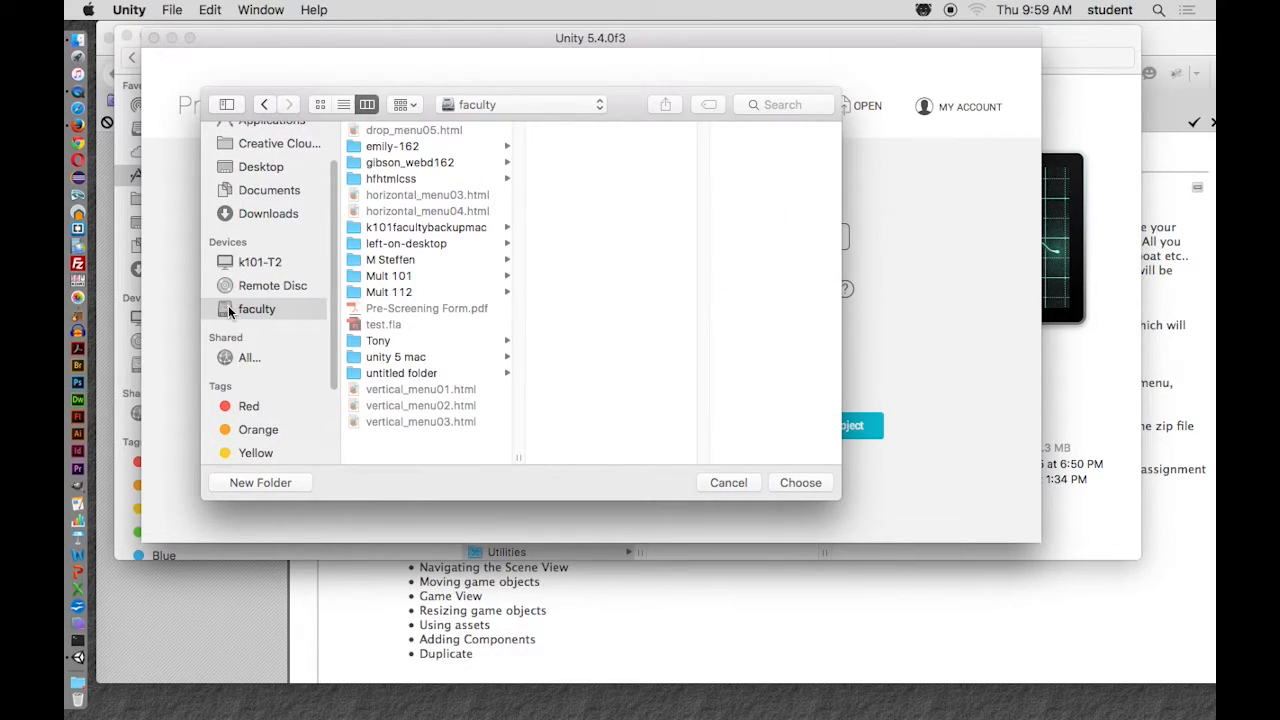
left_click(356, 277)
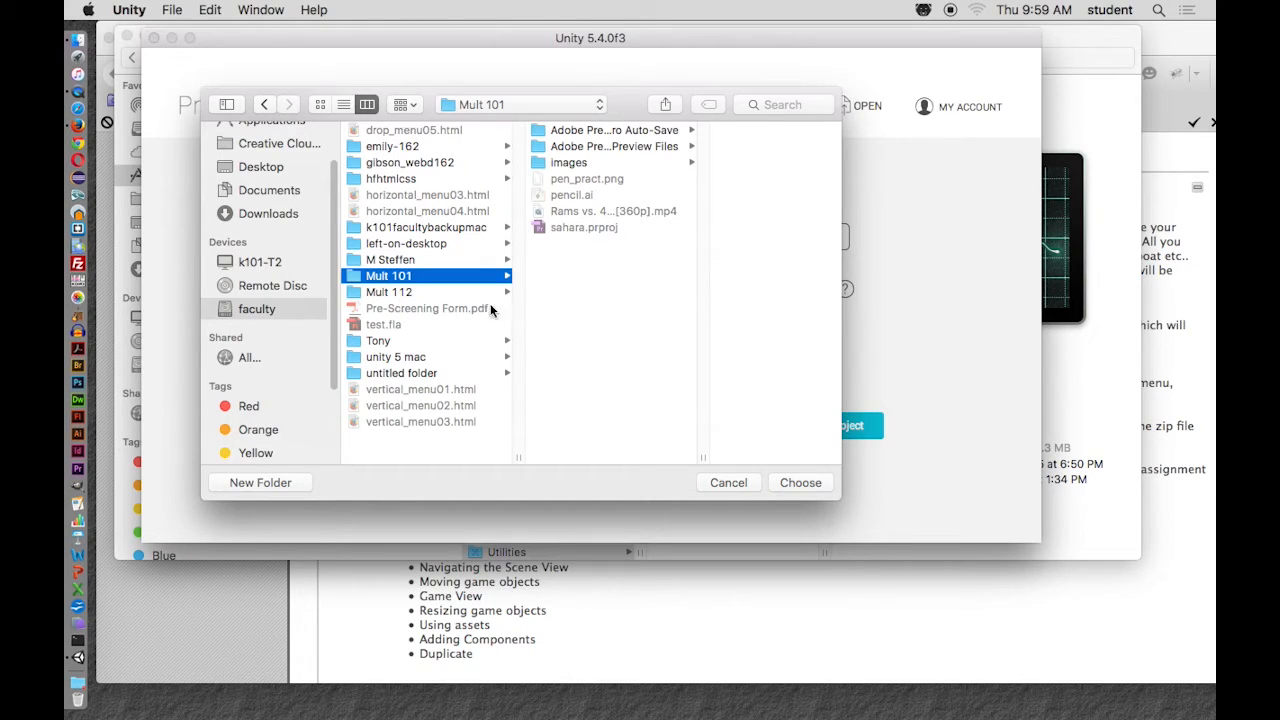
left_click(262, 483)
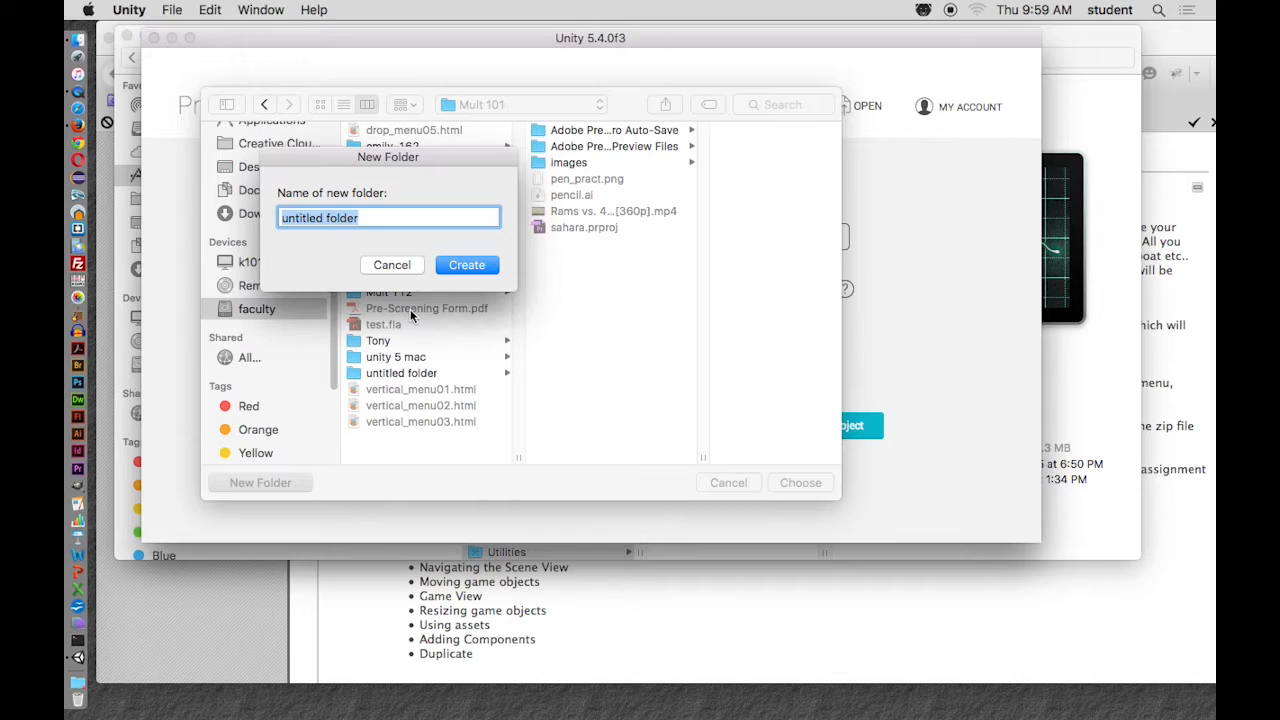
type("Unity")
key("Return")
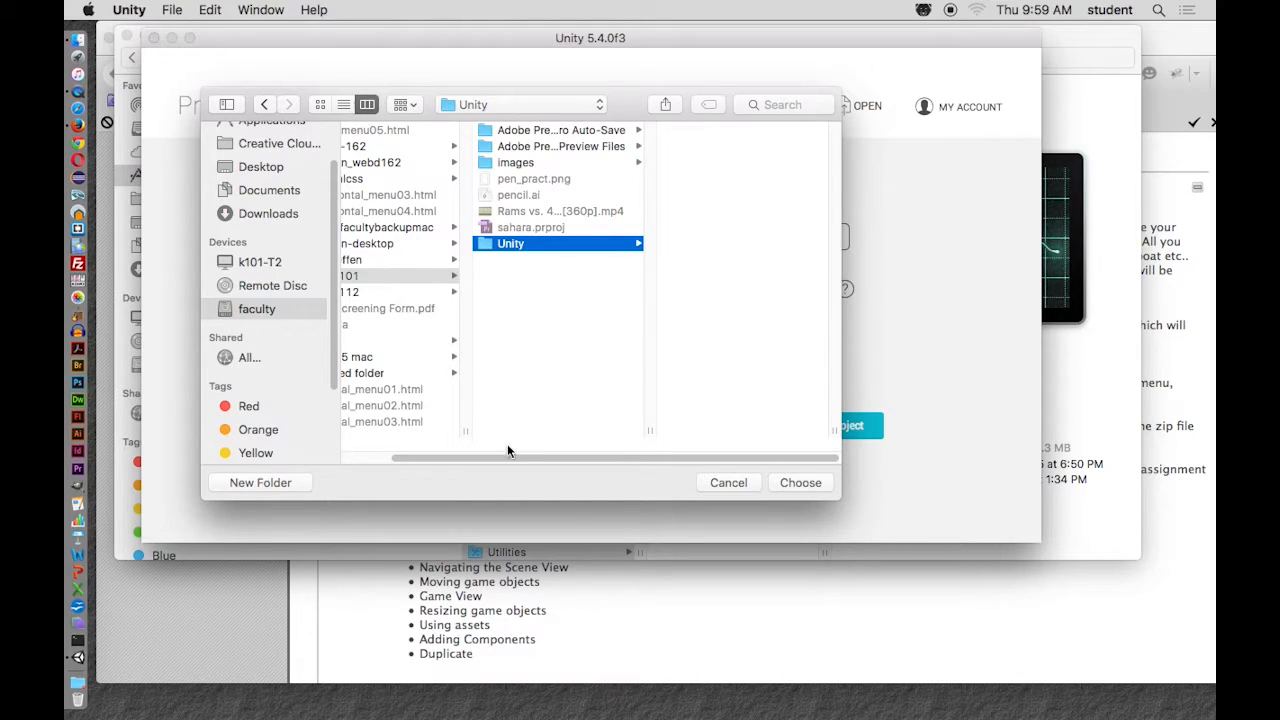
Choose the Unity folder inside Mult 101 as the location of the 3D Objects project
left_click_drag(505, 457, 421, 458)
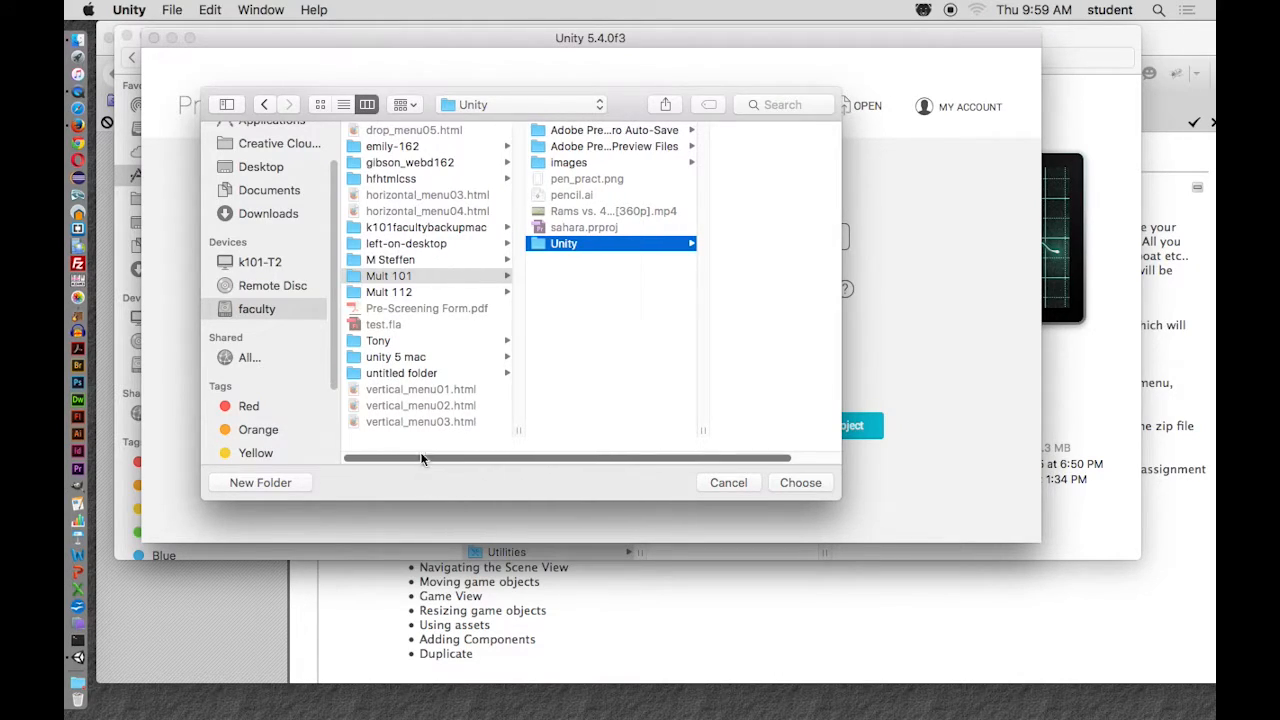
left_click(354, 279)
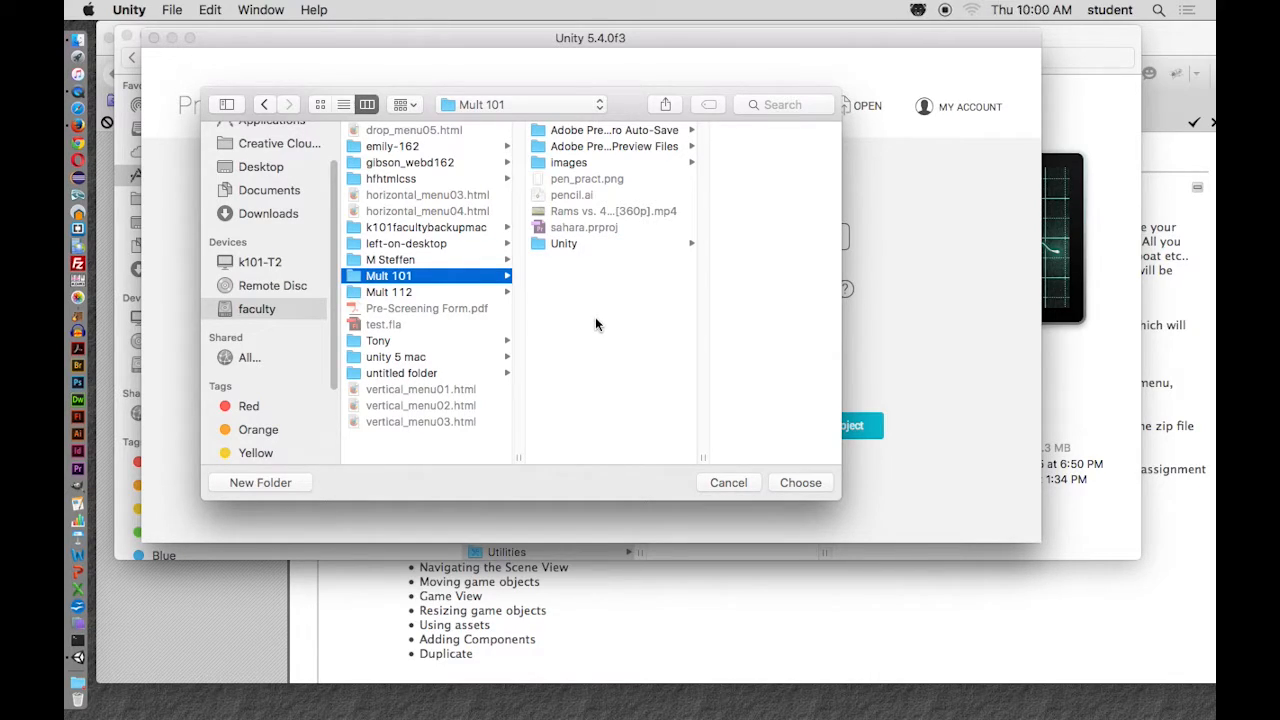
left_click(554, 242)
left_click(805, 483)
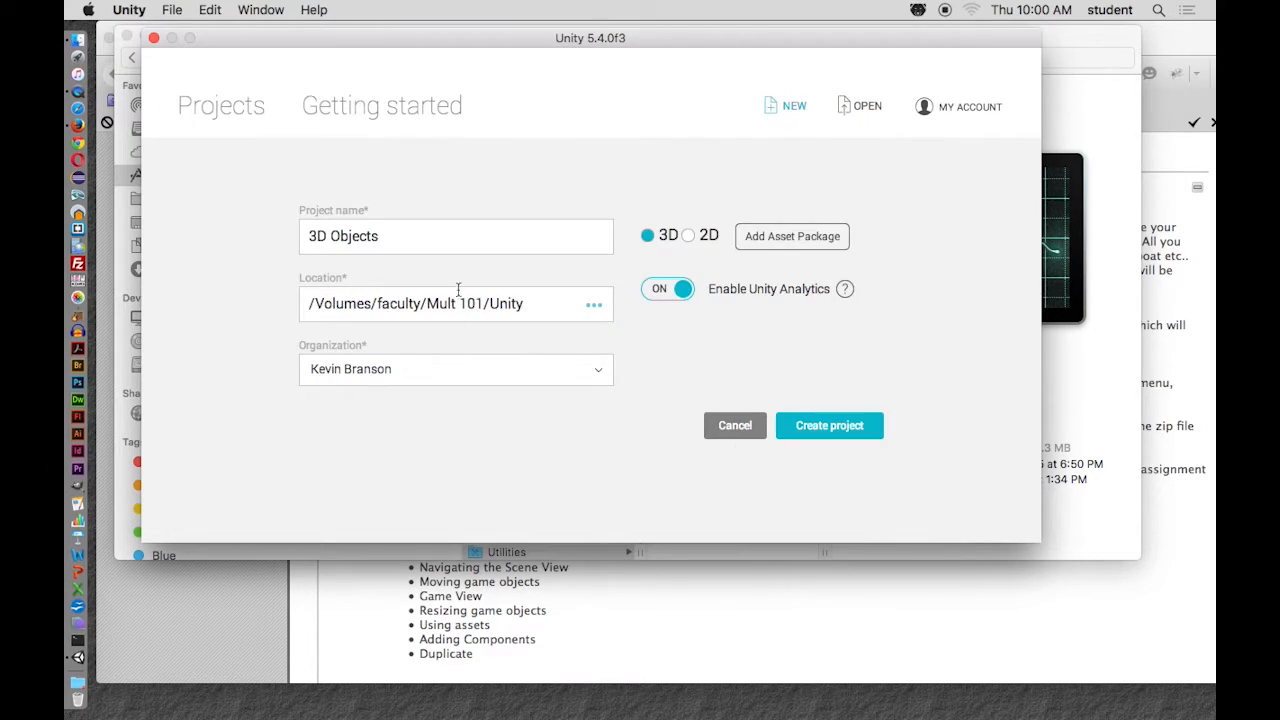
Switch to Finder, create a new folder at the top level of the faculty drive and delete it again
key("super+Tab")
key("super+Tab")
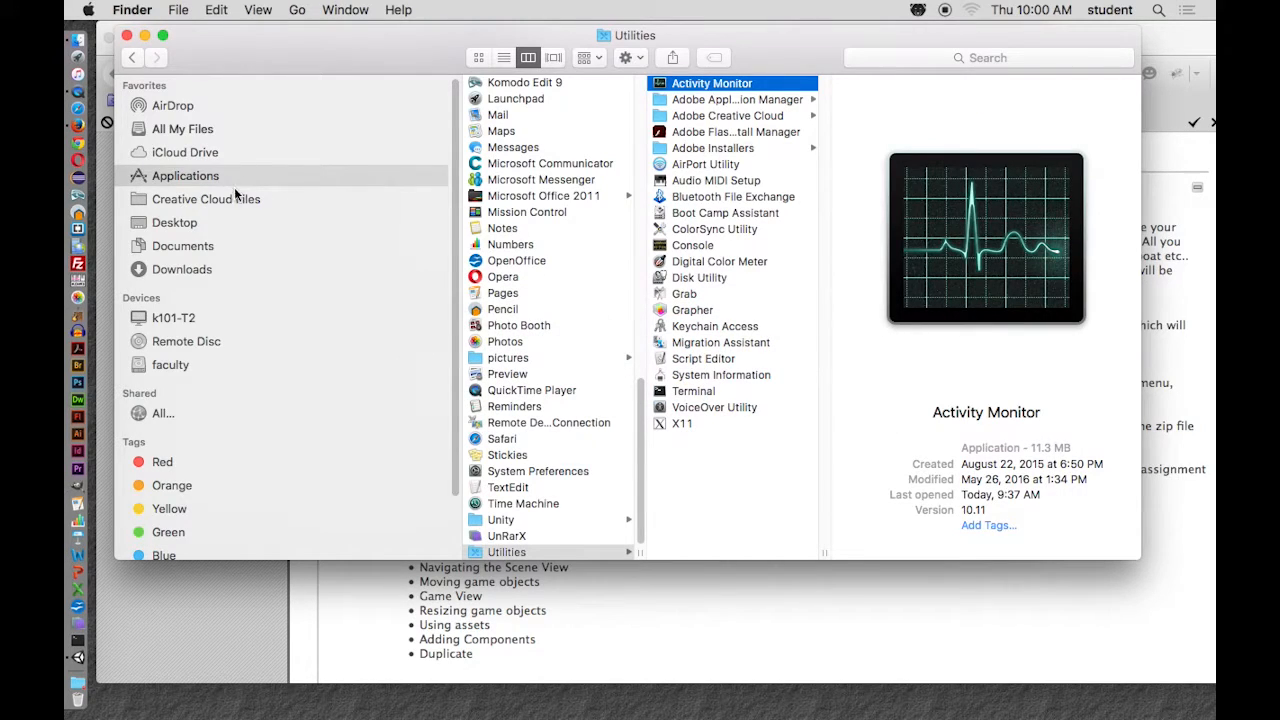
left_click(175, 248)
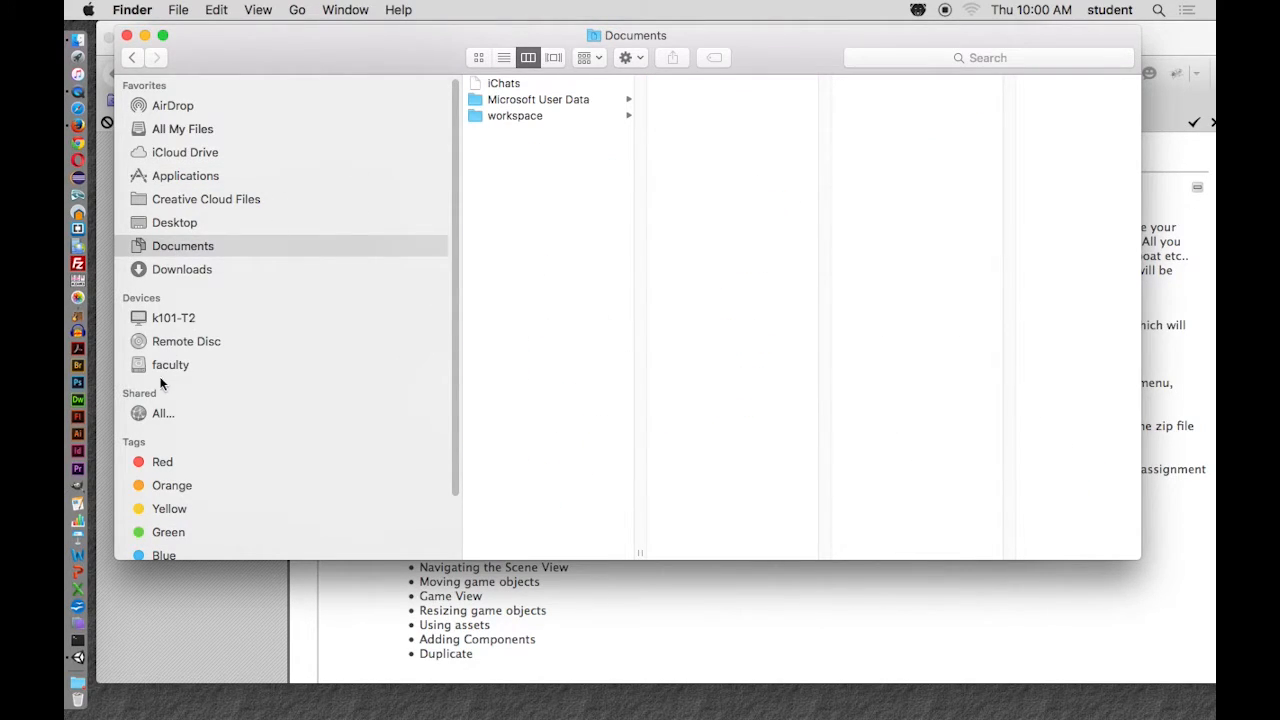
left_click(160, 365)
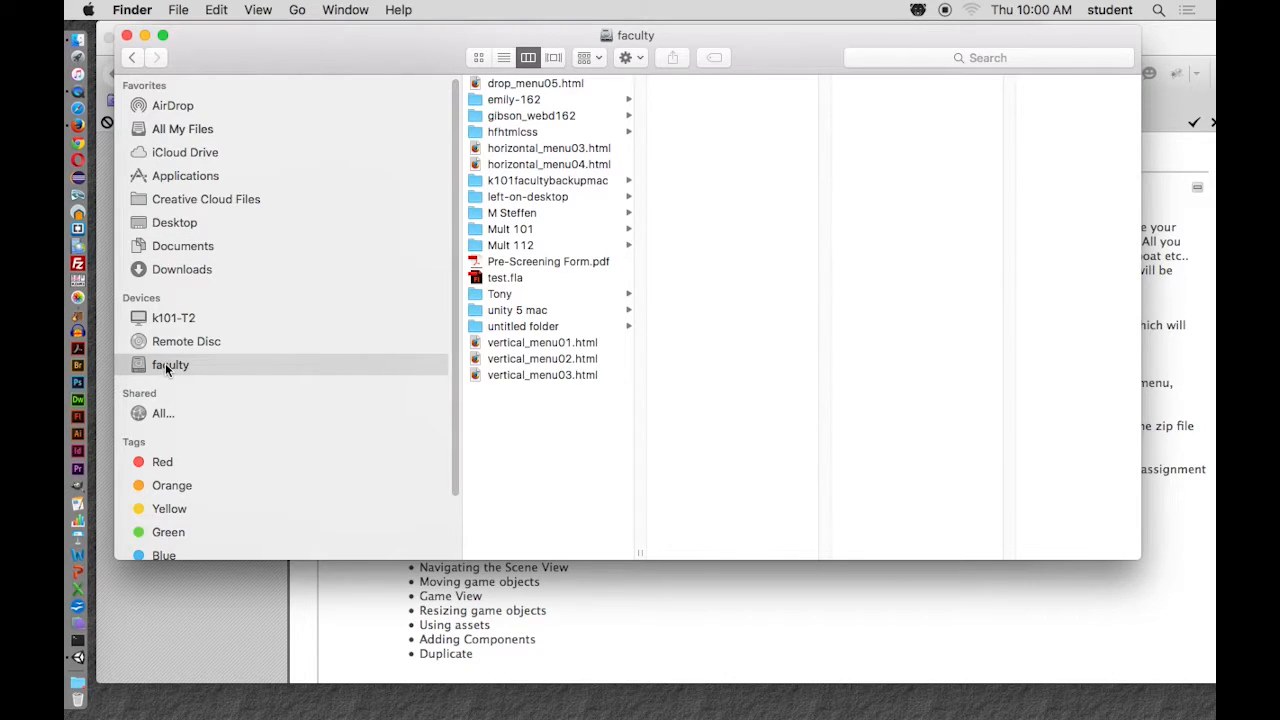
left_click(630, 58)
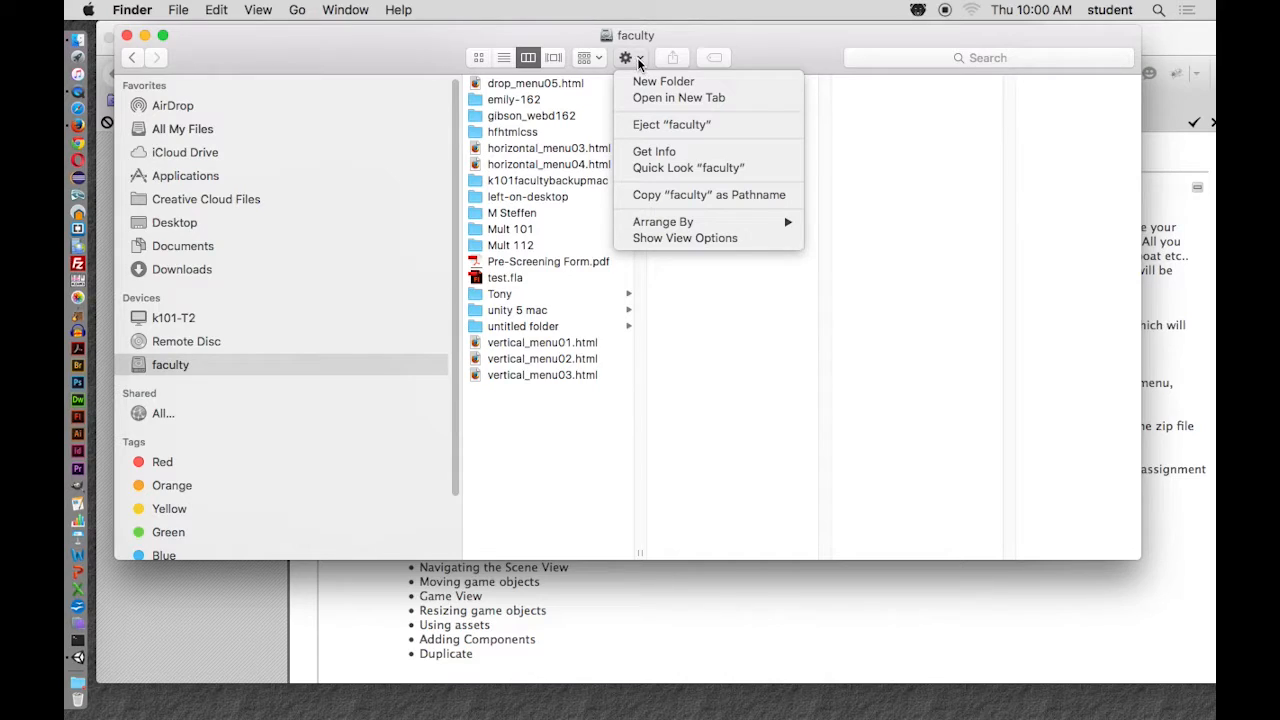
left_click(673, 84)
left_click(487, 416)
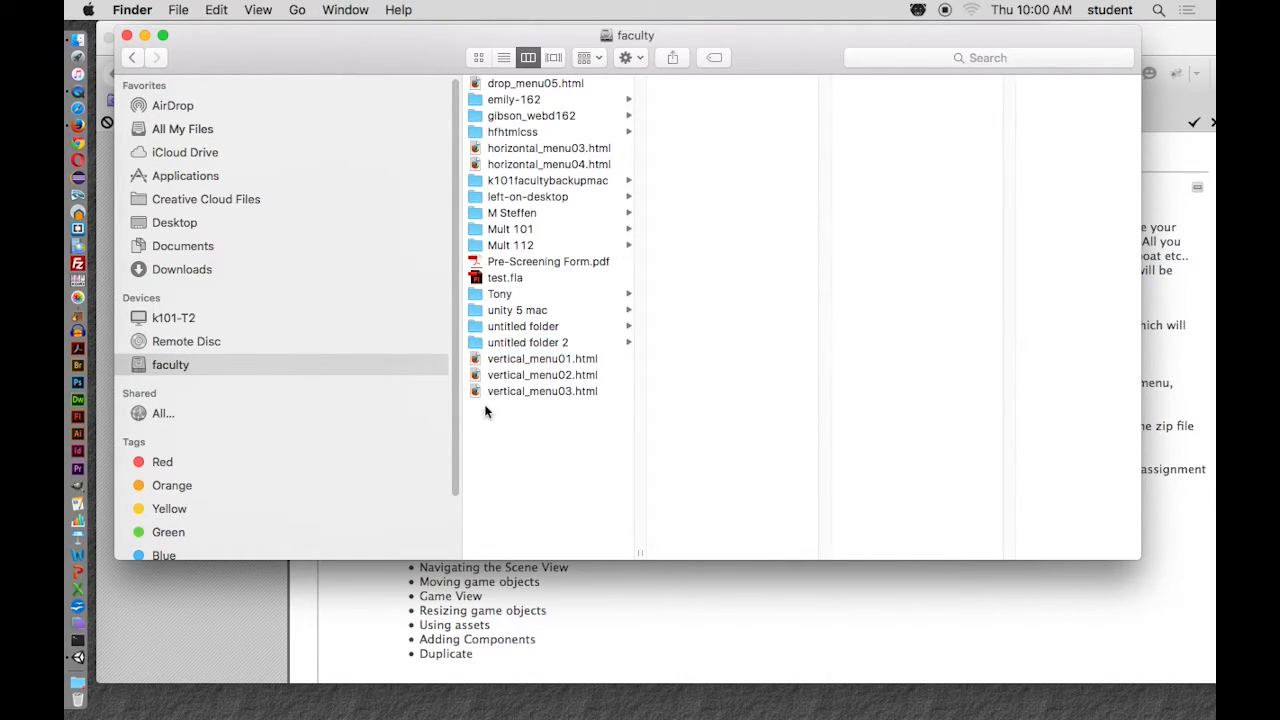
left_click(477, 339)
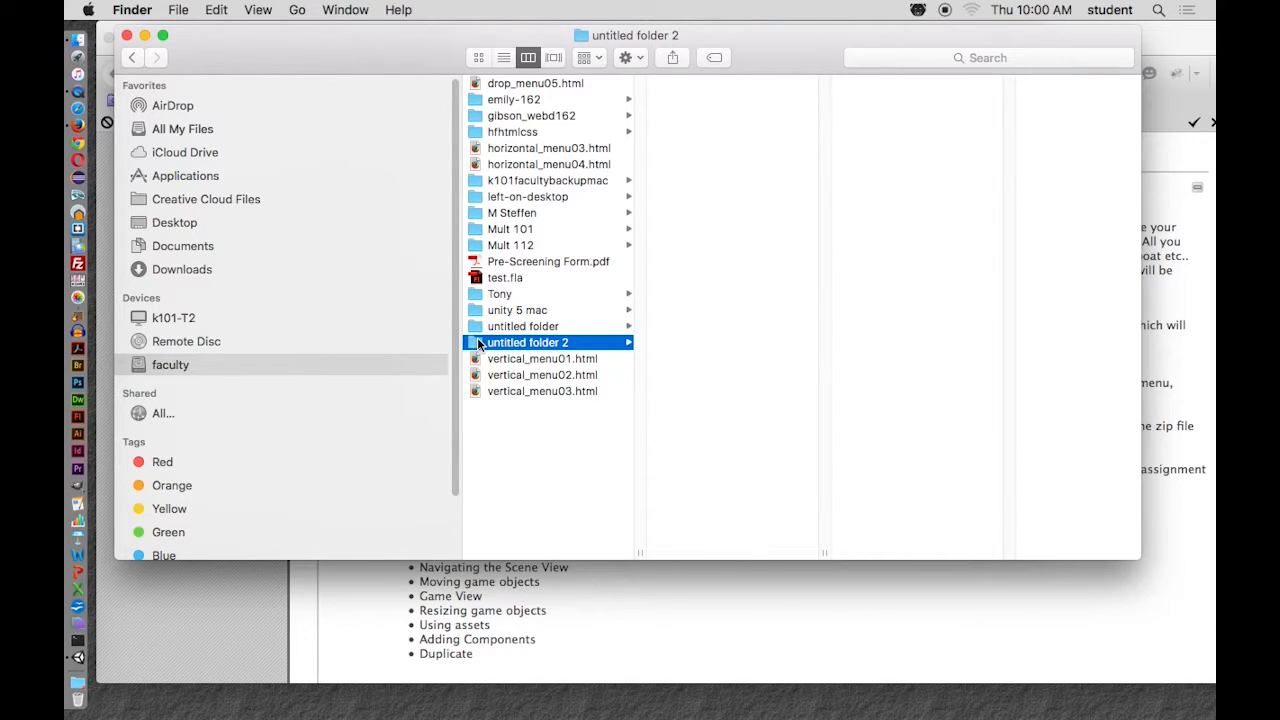
key("super+BackSpace")
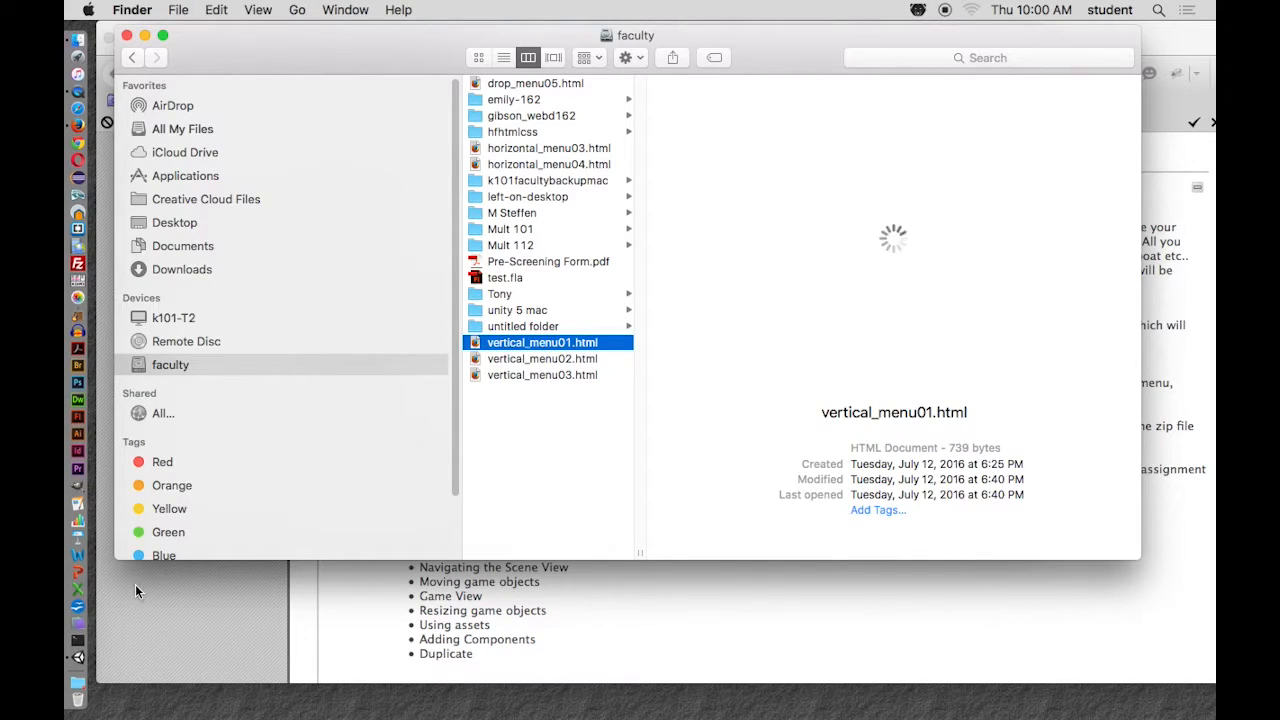
Switch back to Unity and create the 3D Objects project with the chosen location
key("super+Tab")
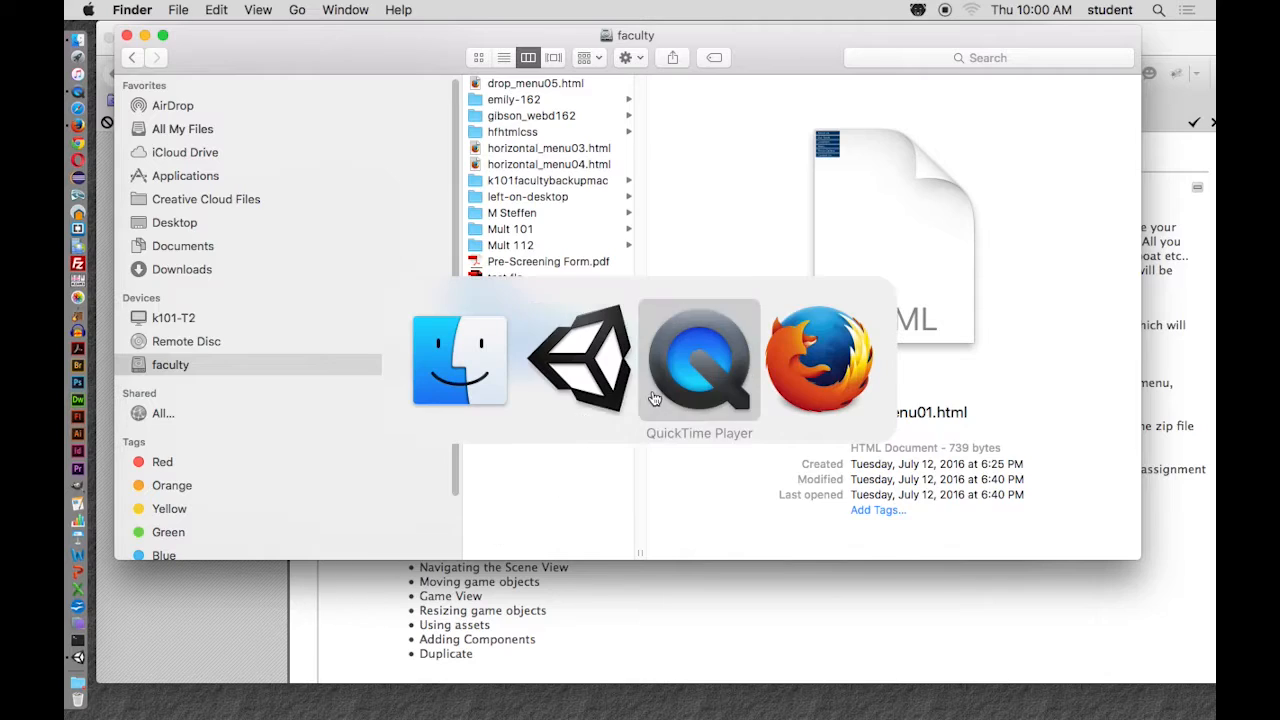
left_click(587, 402, "super")
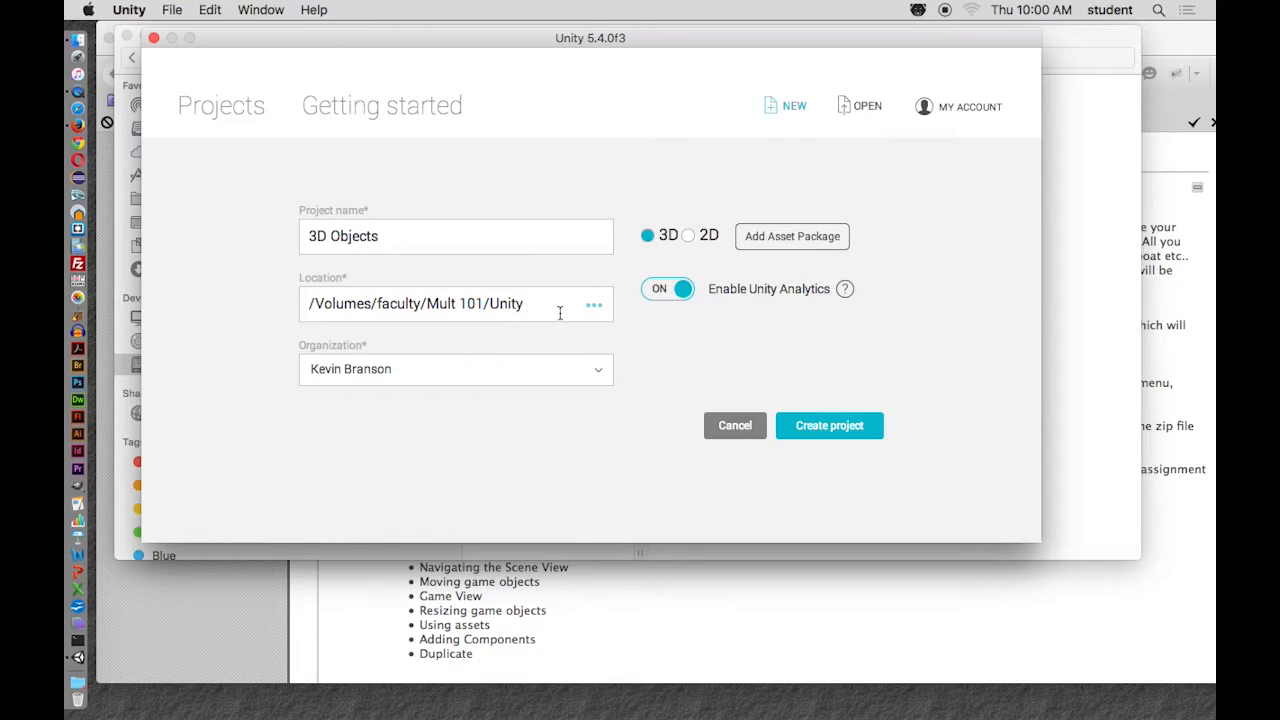
left_click(817, 428)
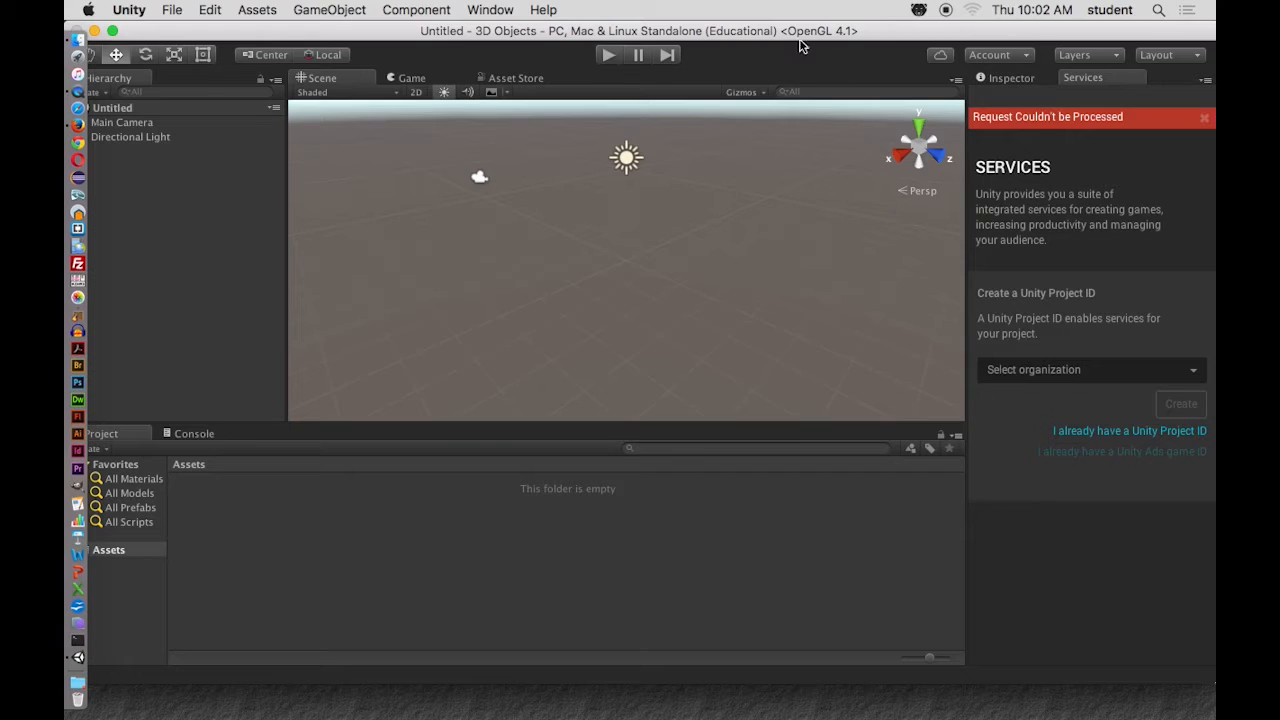
left_click_drag(615, 33, 640, 31)
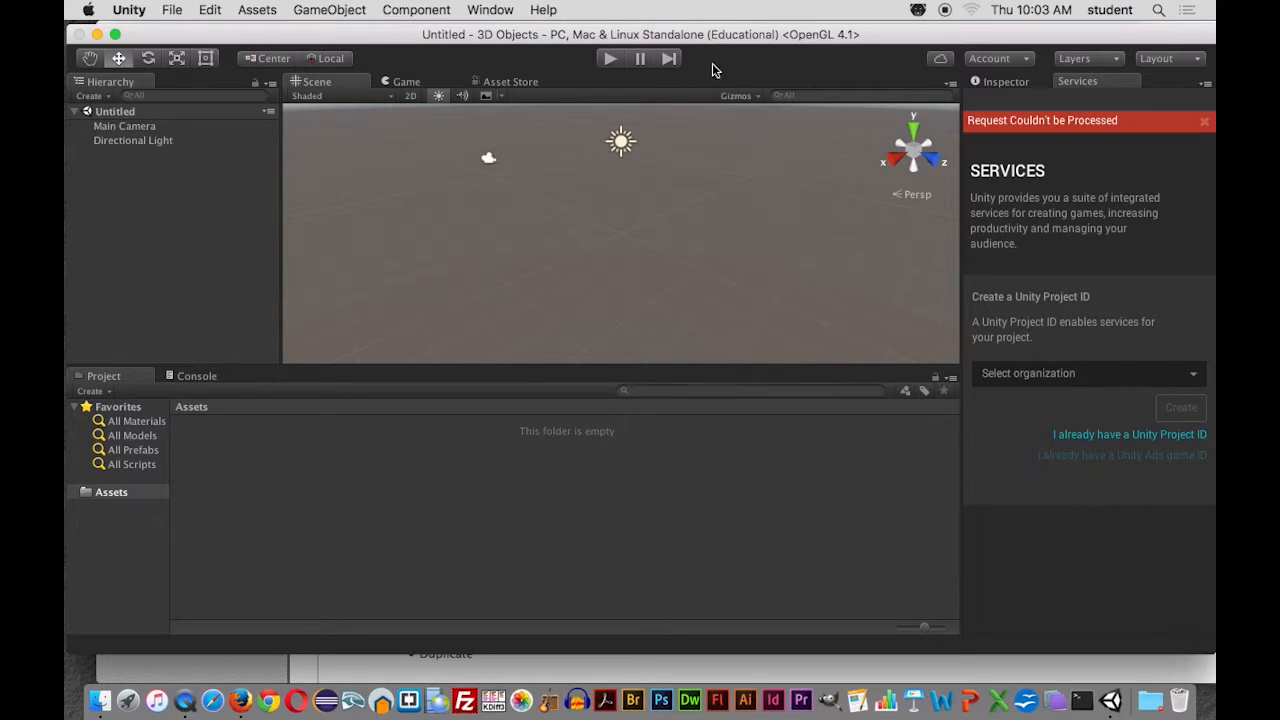
Change the editor window arrangement to the 2 by 3 layout
left_click(498, 10)
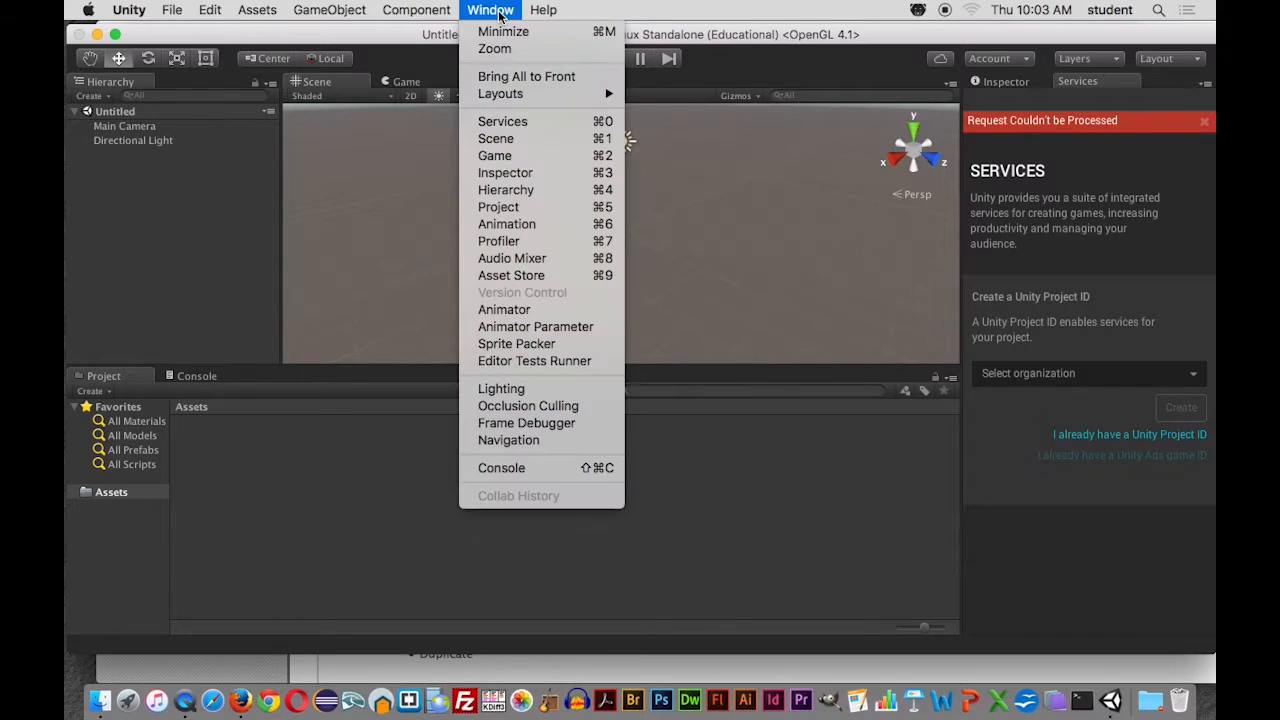
mouse_move(511, 94)
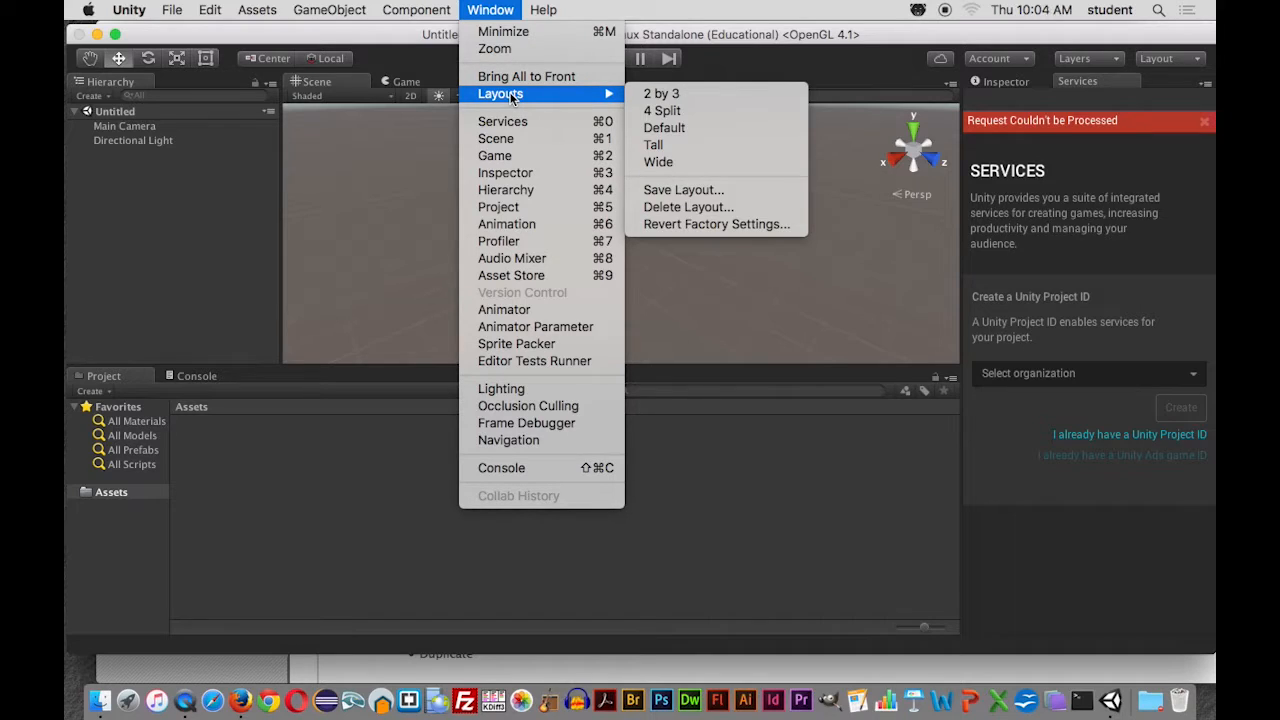
left_click(655, 97)
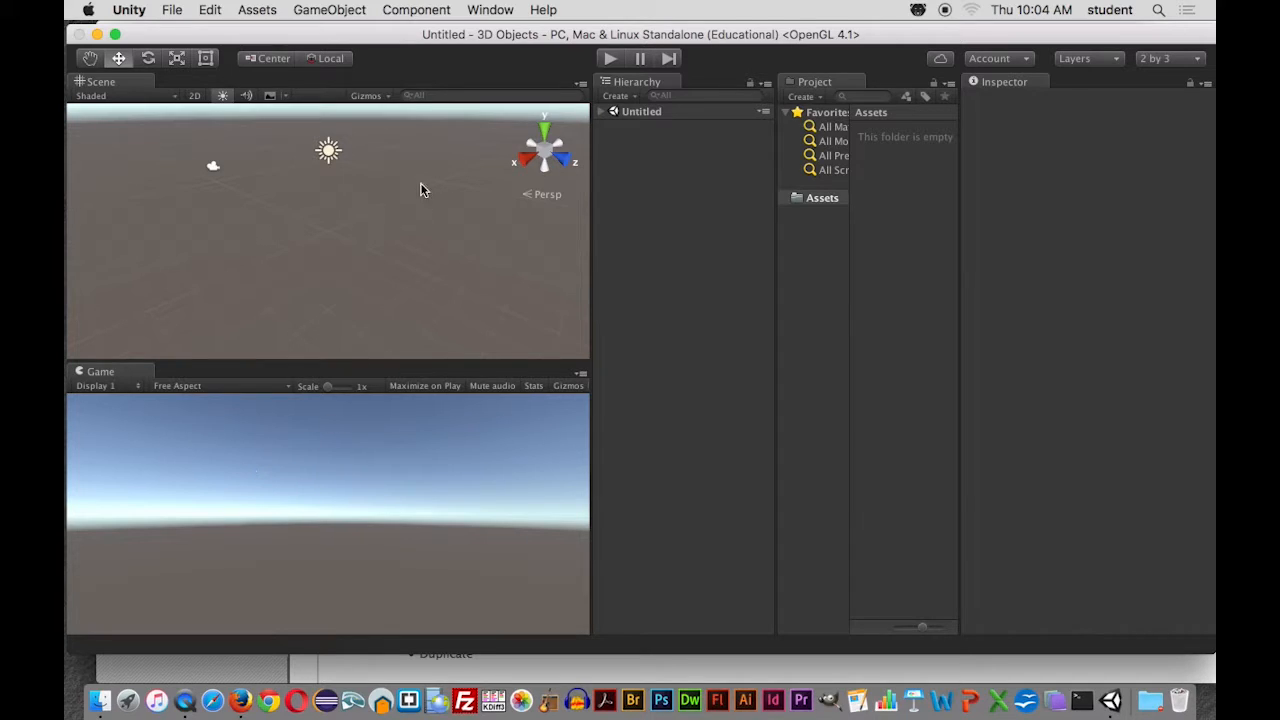
Switch the editor to the 4 Split layout with four scene views
left_click(491, 12)
mouse_move(512, 94)
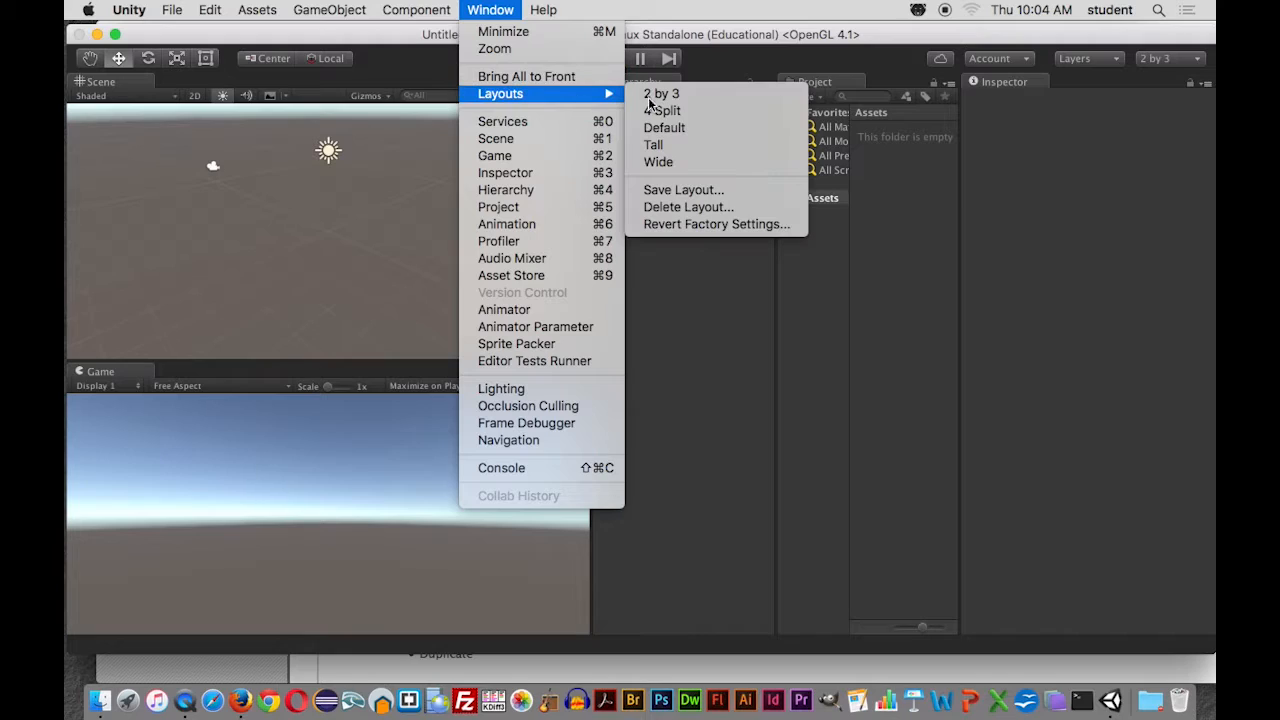
left_click(661, 111)
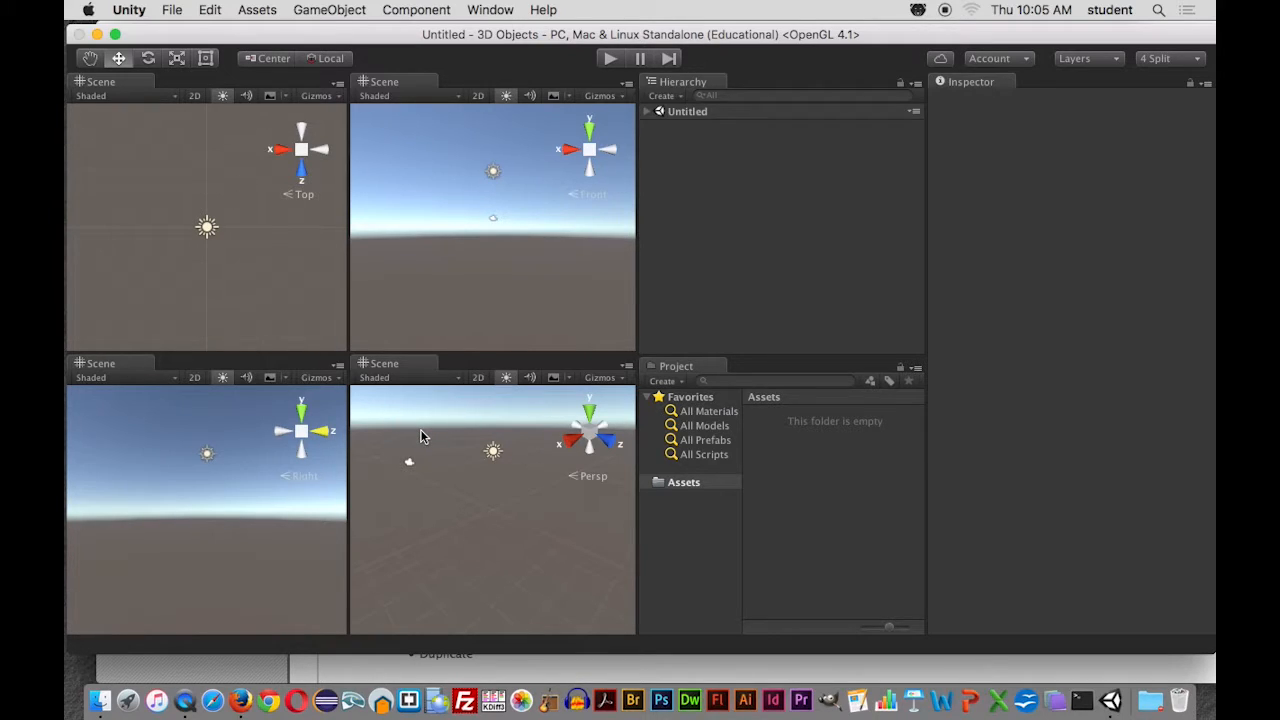
Return the editor windows to the Default layout
left_click(484, 12)
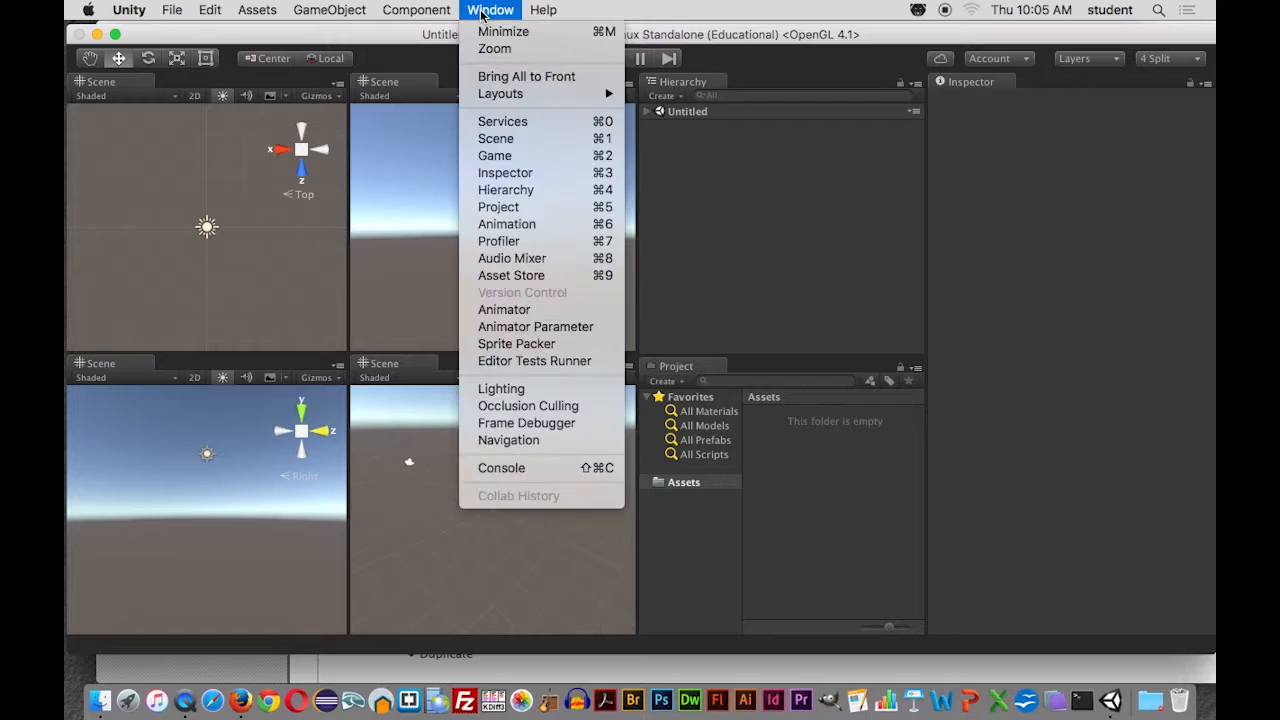
mouse_move(500, 96)
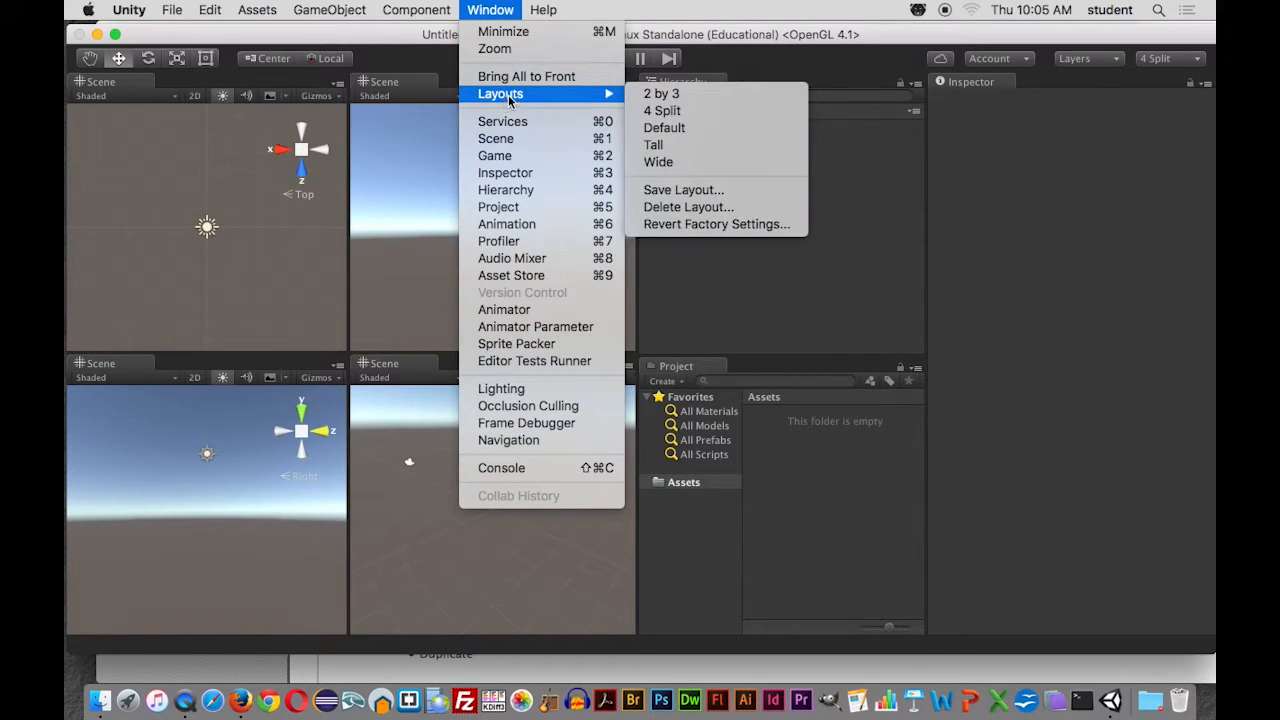
left_click(660, 131)
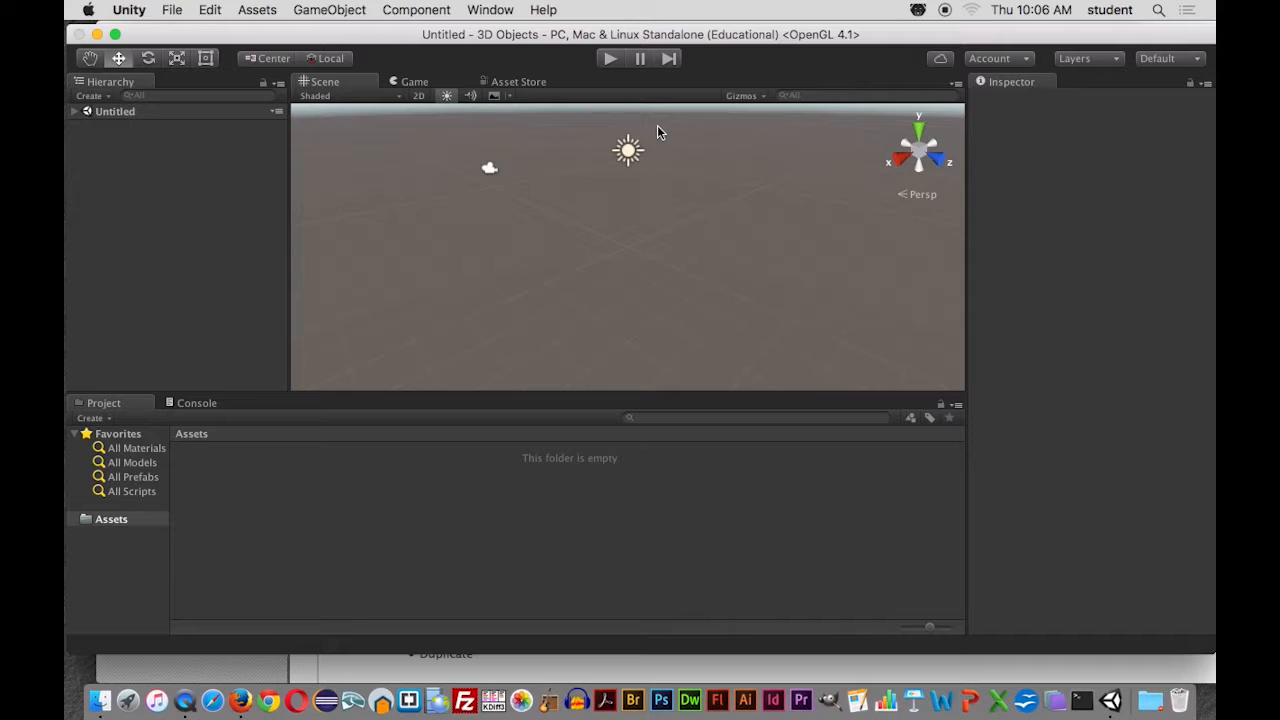
Apply the Wide layout to the editor windows
left_click(491, 12)
mouse_move(521, 94)
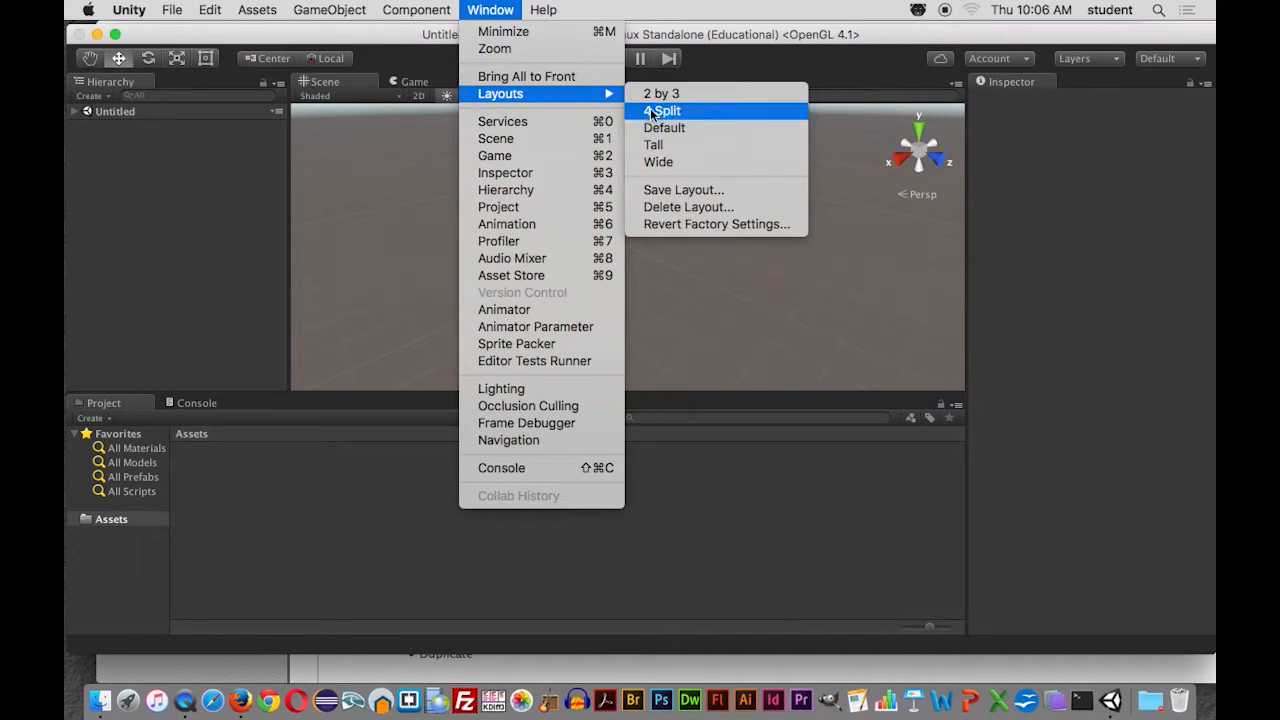
left_click(659, 162)
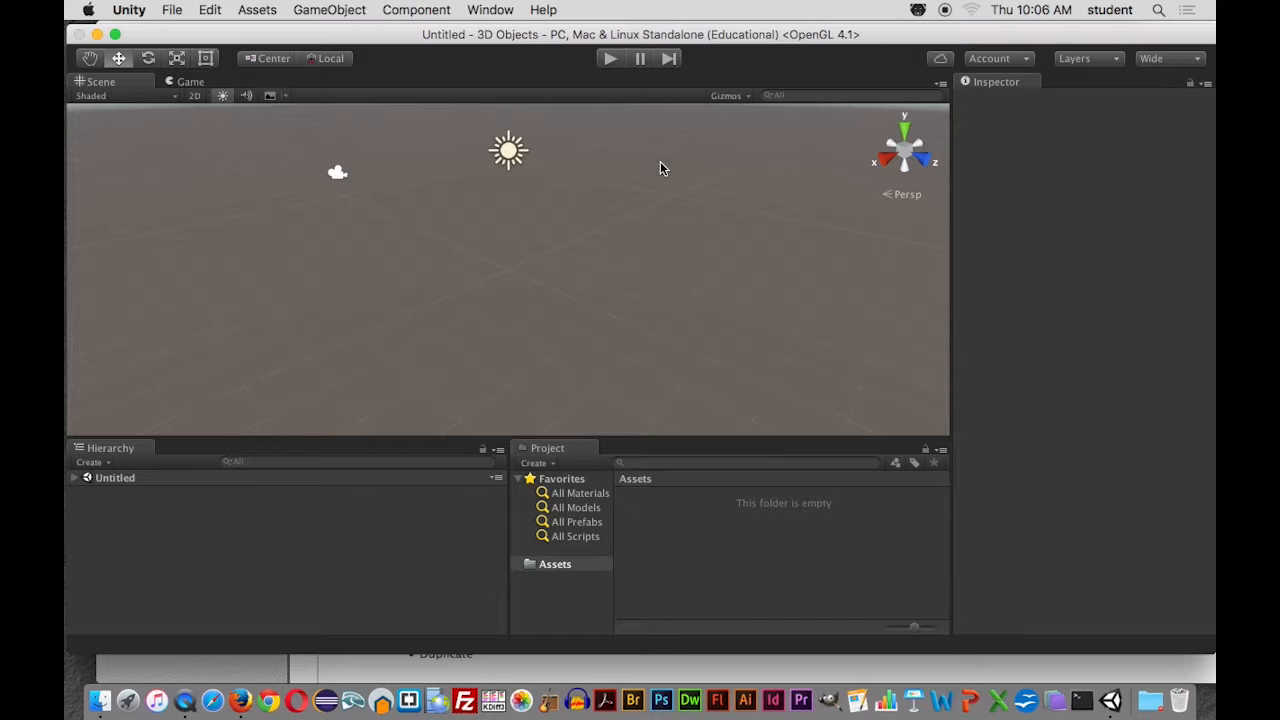
Compare the Game view with the Scene view, ending on the Scene view
left_click(182, 84)
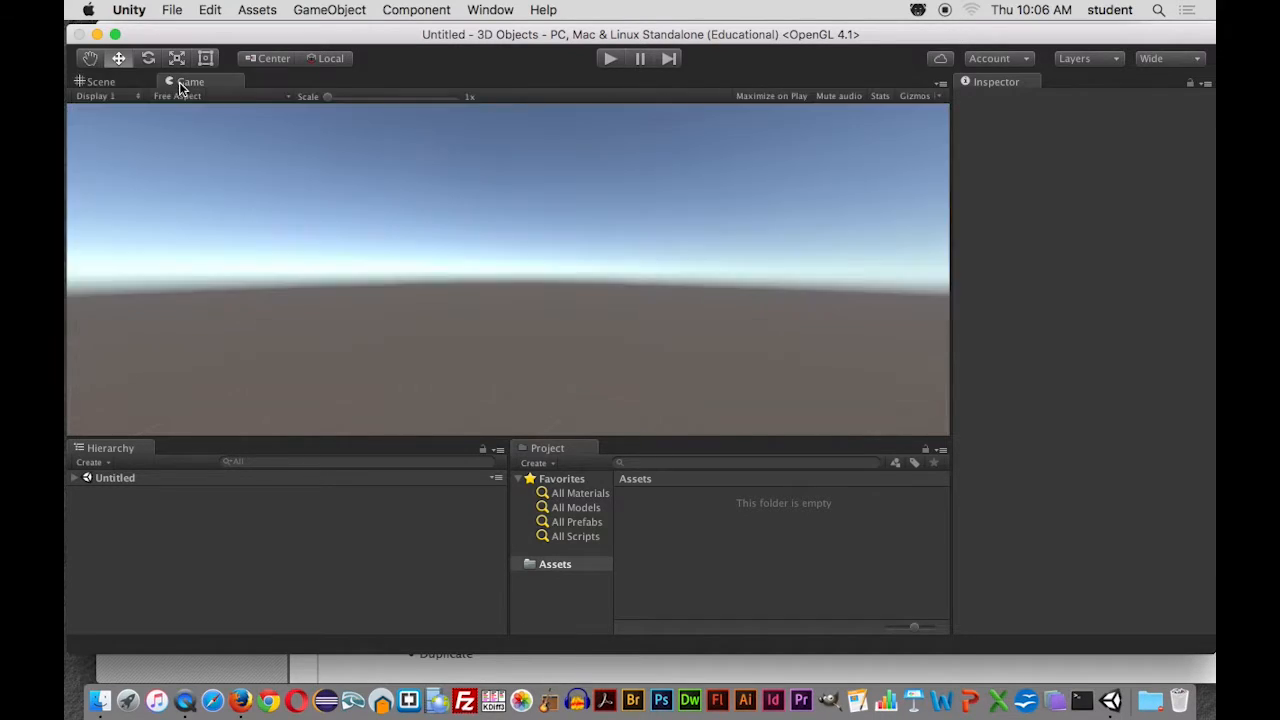
left_click(136, 86)
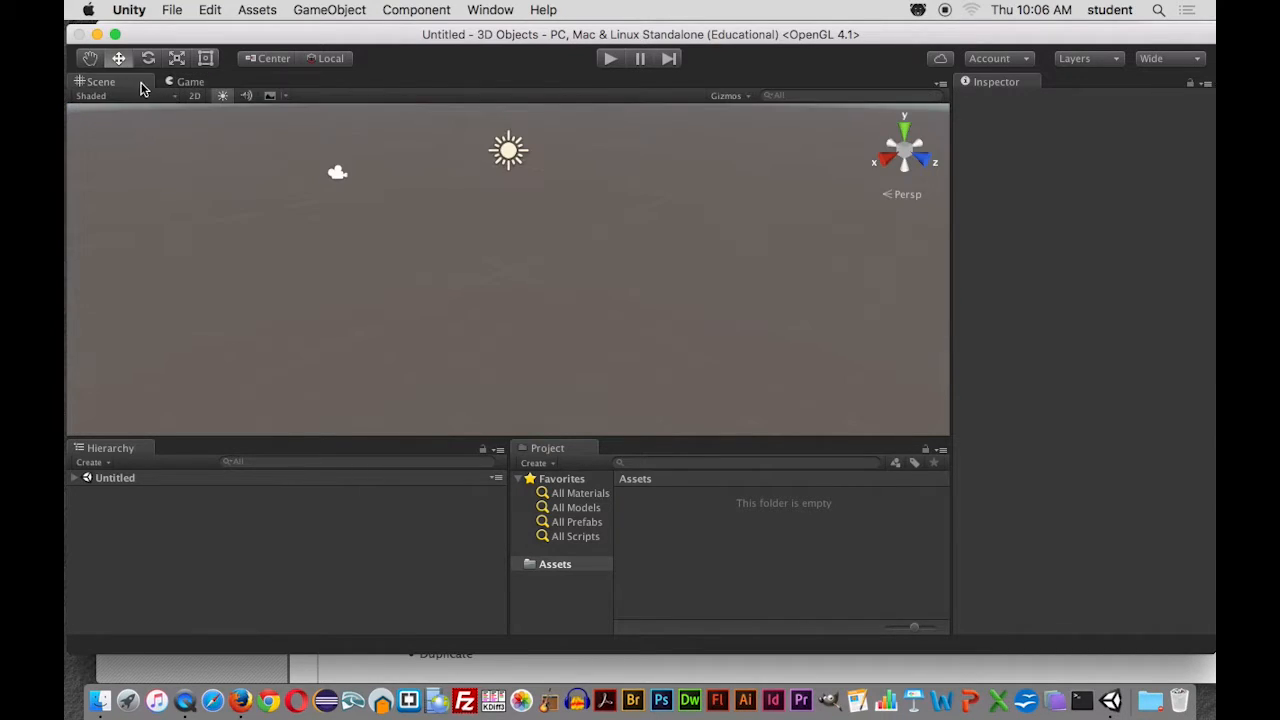
left_click(184, 84)
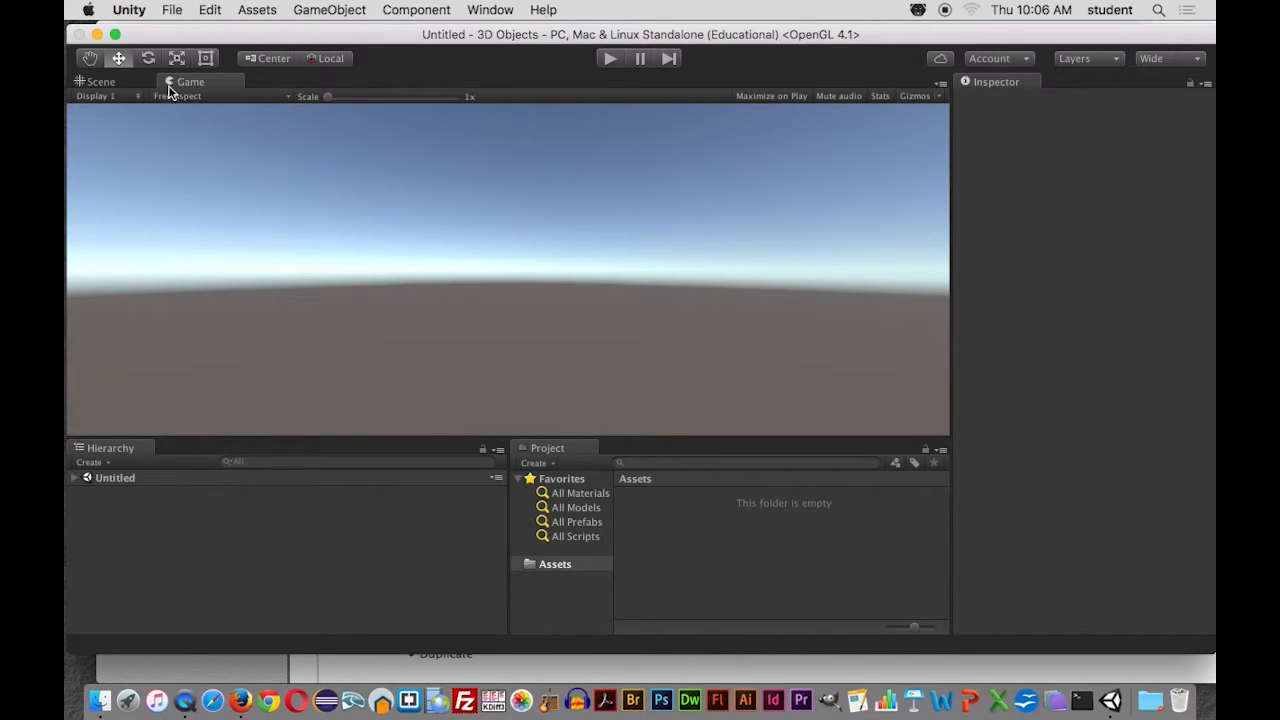
left_click(106, 84)
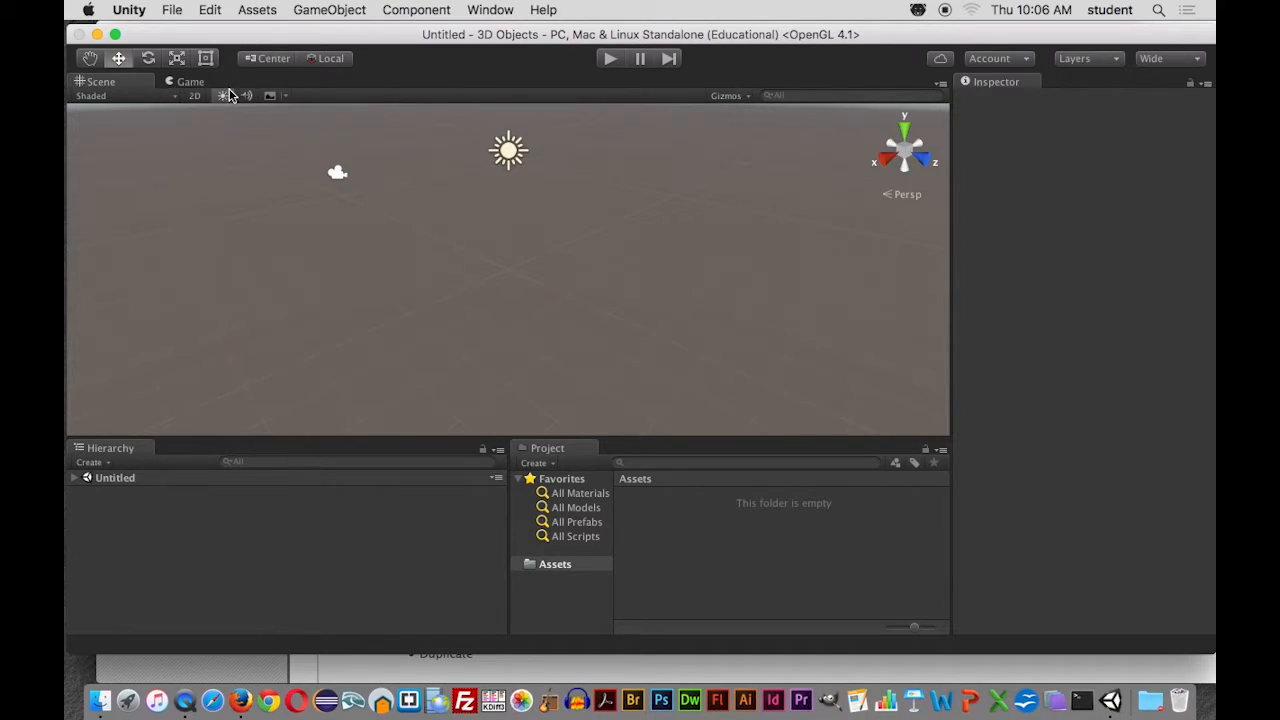
Switch the editor windows from the Wide arrangement back to the Default layout
left_click(500, 12)
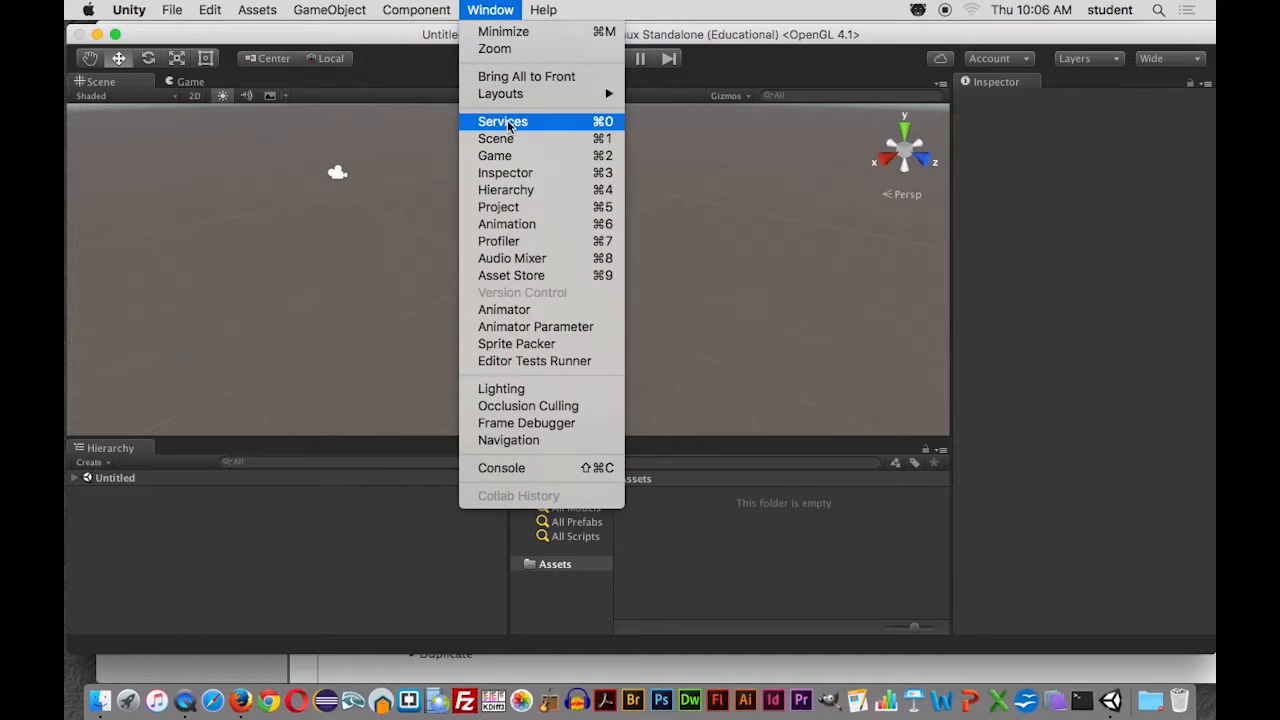
mouse_move(508, 94)
left_click(684, 129)
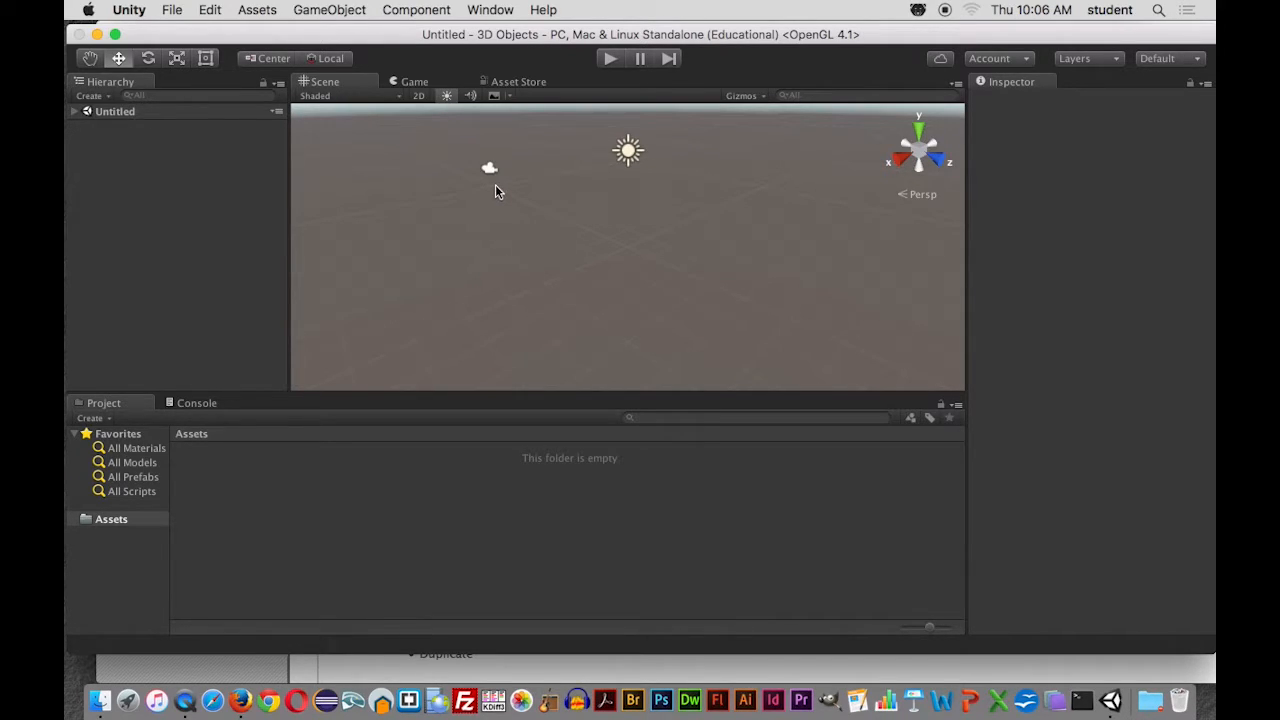
Expand the Untitled scene in the hierarchy and select the Main Camera to examine its properties
left_click(75, 112)
left_click(75, 112)
left_click(75, 112)
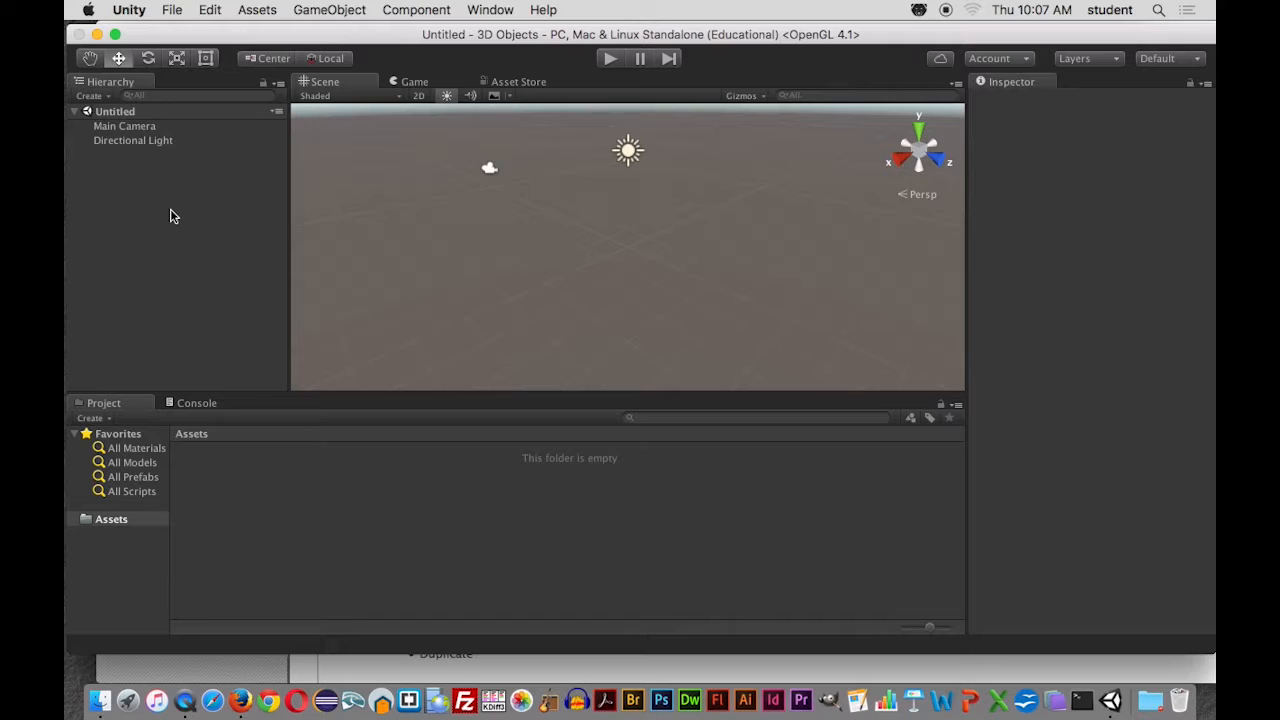
left_click(128, 130)
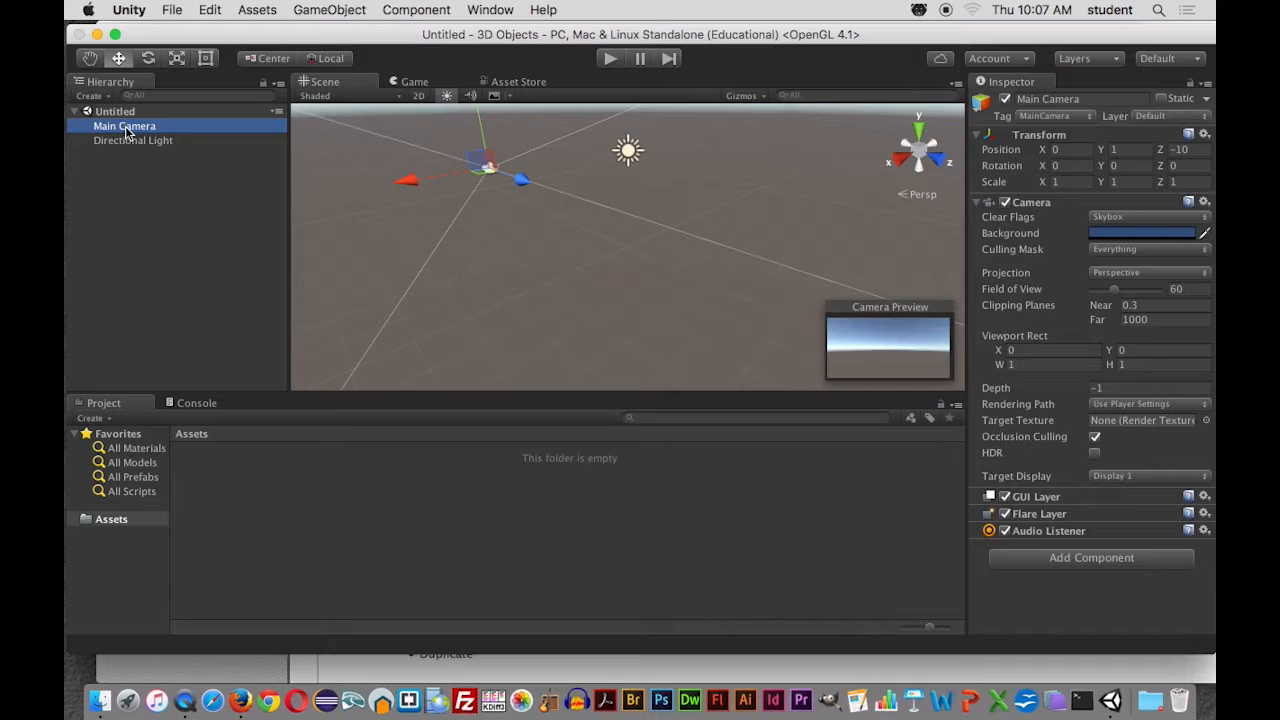
Try moving the Main Camera down along the Y axis to about -0.65, and undo the move
left_click_drag(481, 127, 488, 167)
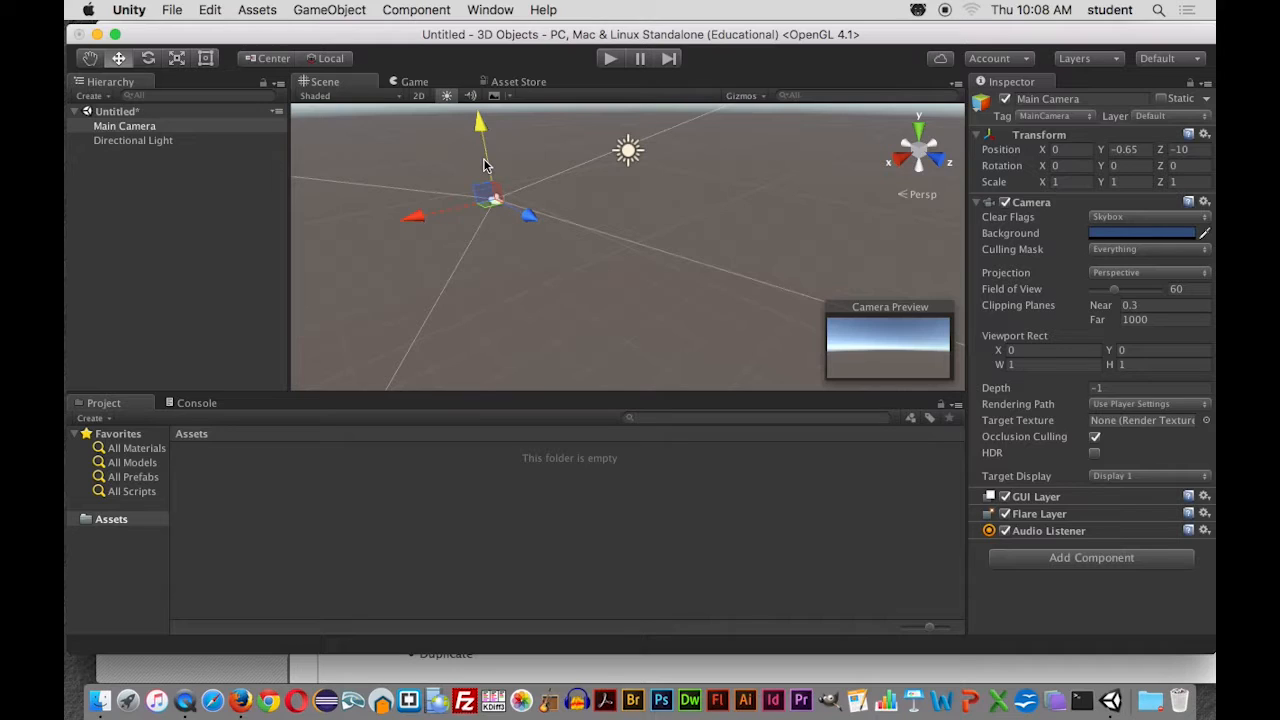
key("super+z")
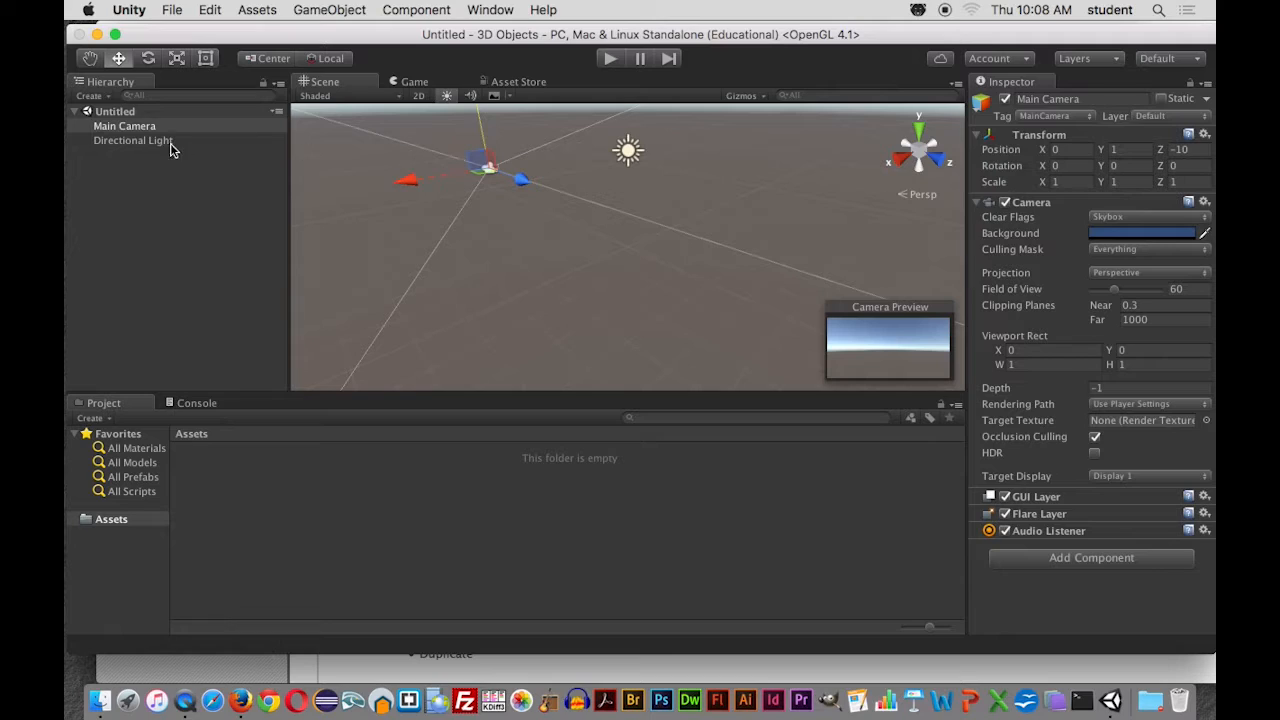
Select the Directional Light to examine its transform and light properties
left_click(142, 139)
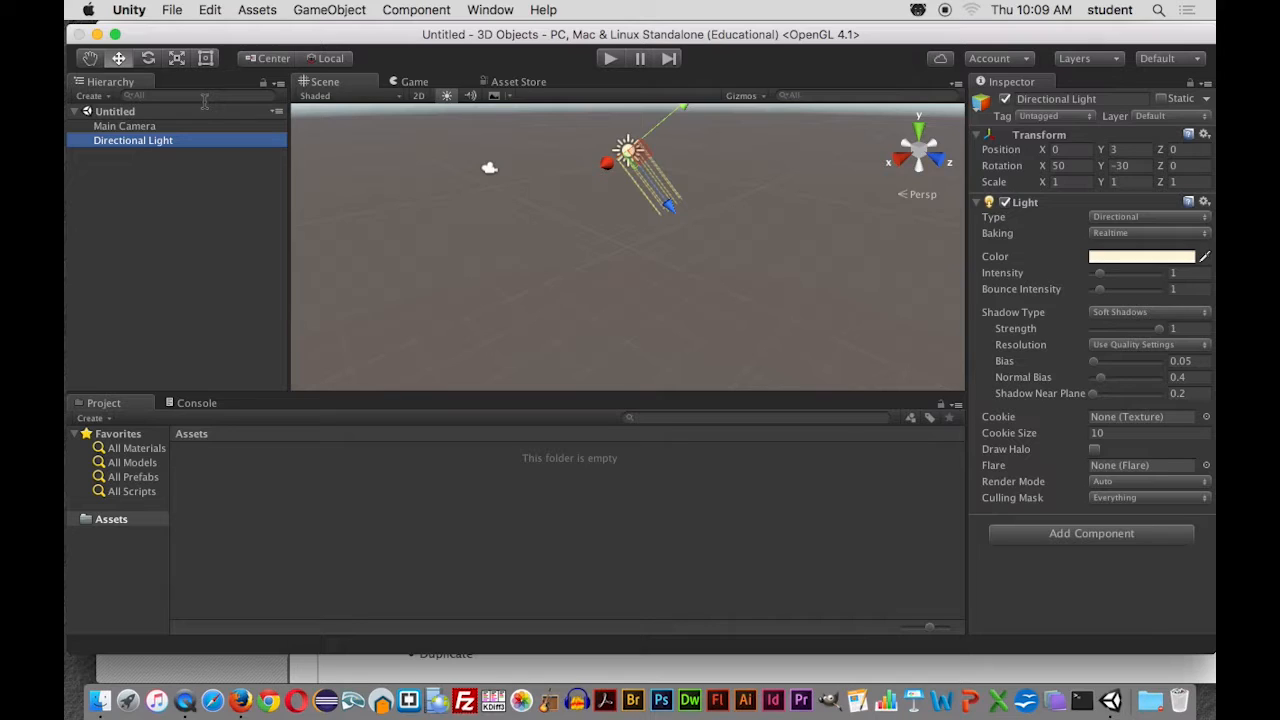
Start saving the scene under a new name and enter 3D objects as the file name
left_click(176, 10)
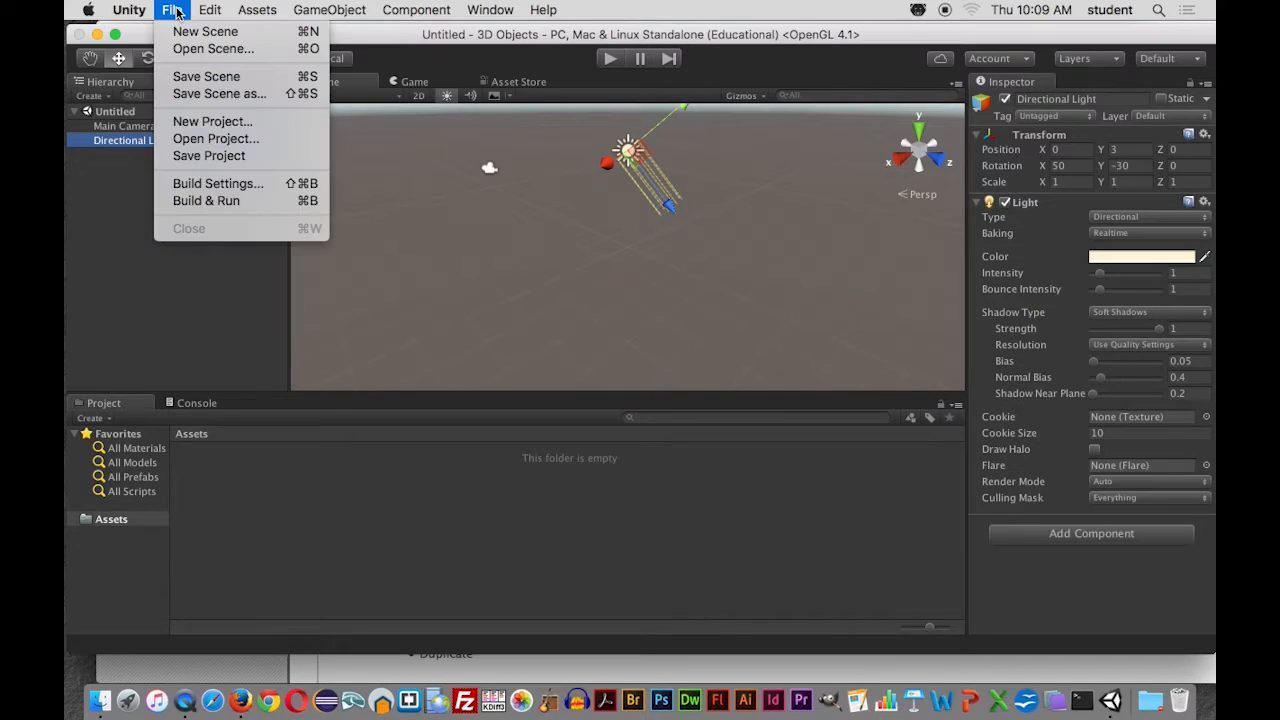
left_click(189, 95)
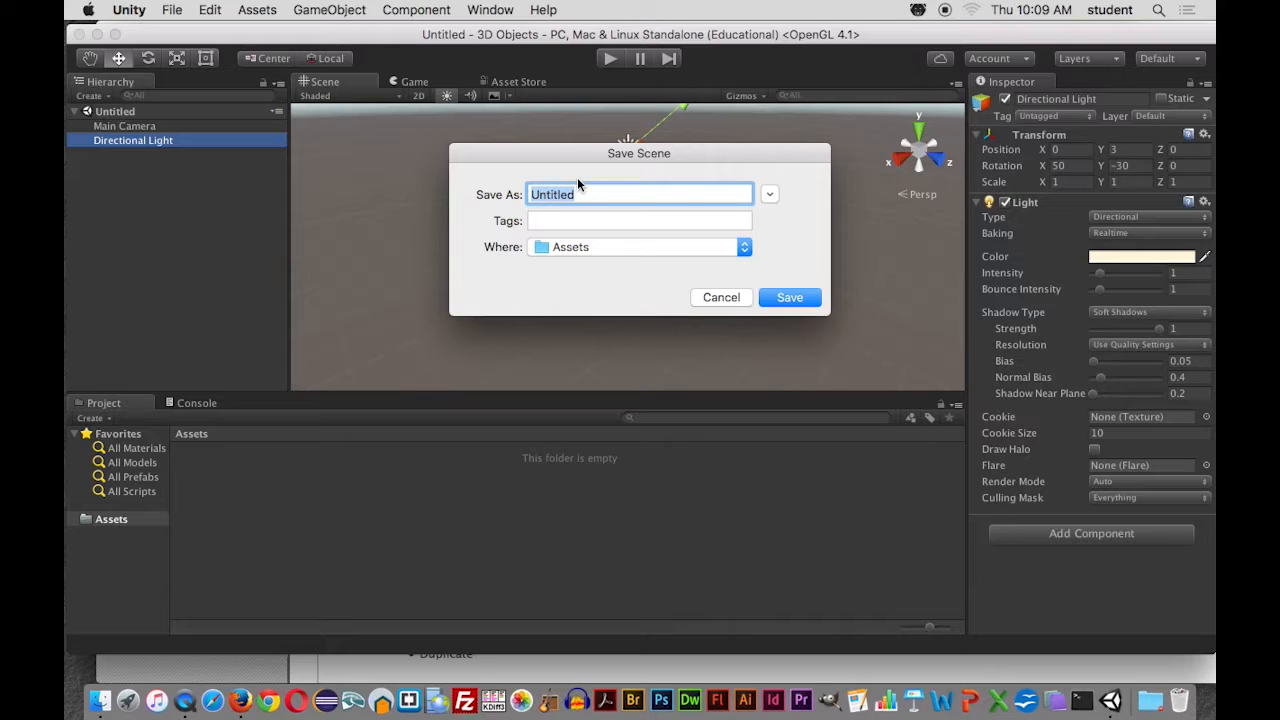
type("3")
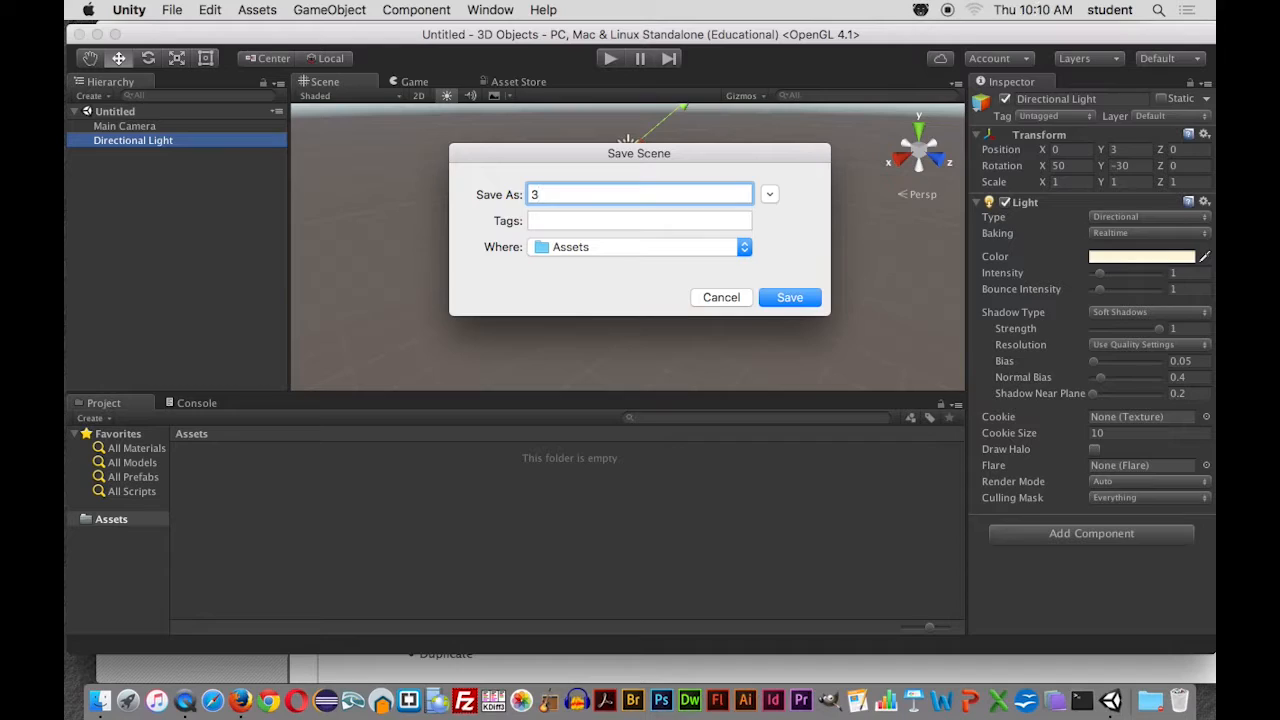
type("d")
key("BackSpace")
type("D objects")
Change the scene's file name to 3D_objects, save it in the project's Assets folder, and select the saved scene asset
left_click(769, 197)
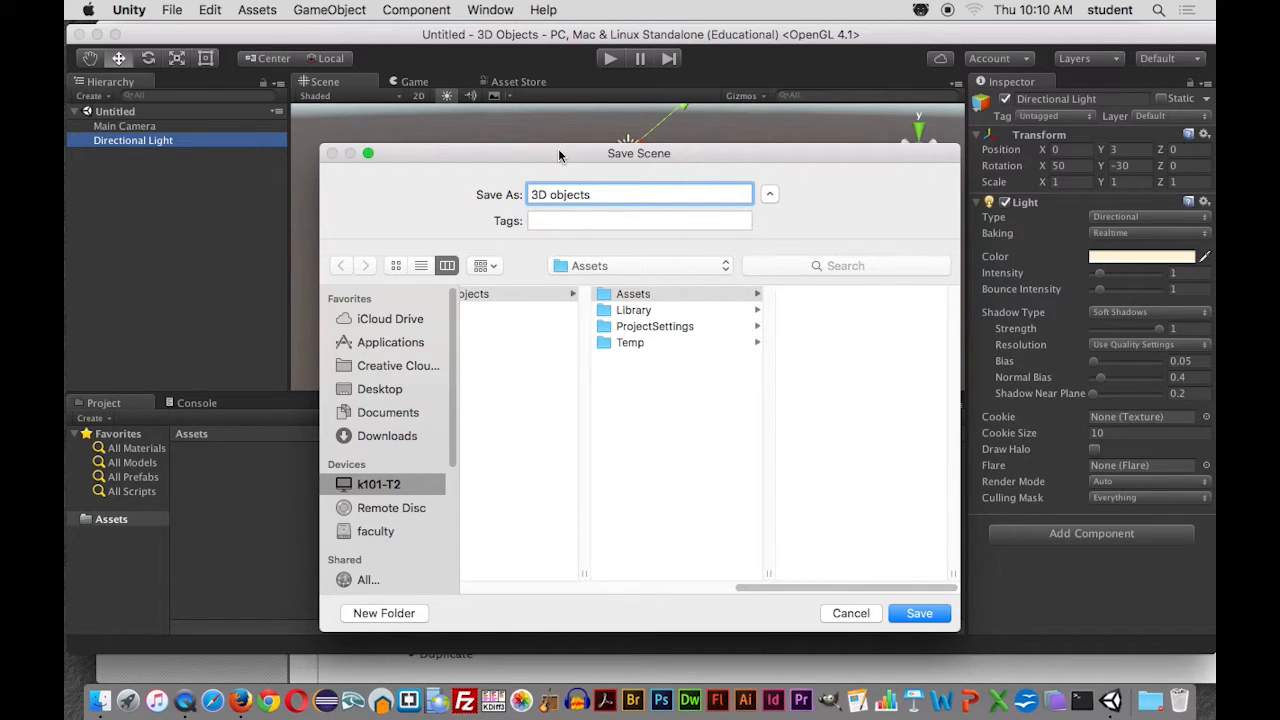
left_click_drag(558, 148, 537, 89)
left_click_drag(759, 529, 699, 535)
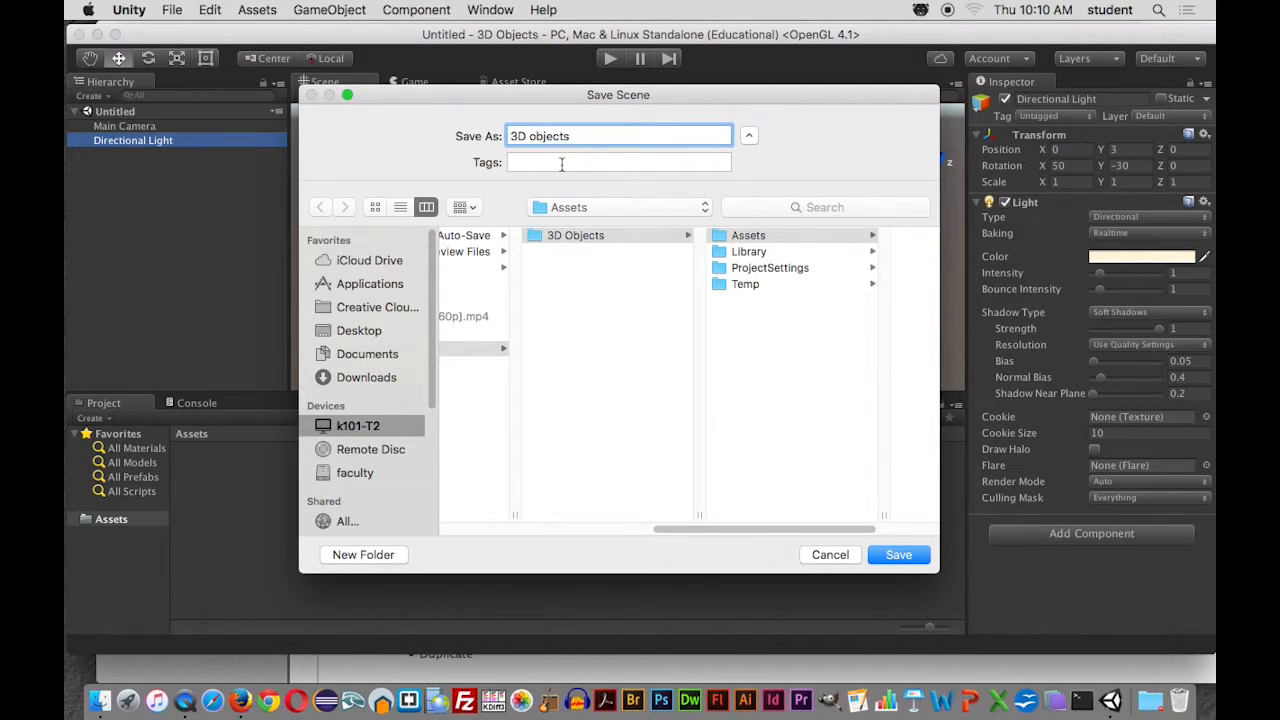
left_click(530, 135)
key("BackSpace")
type("_")
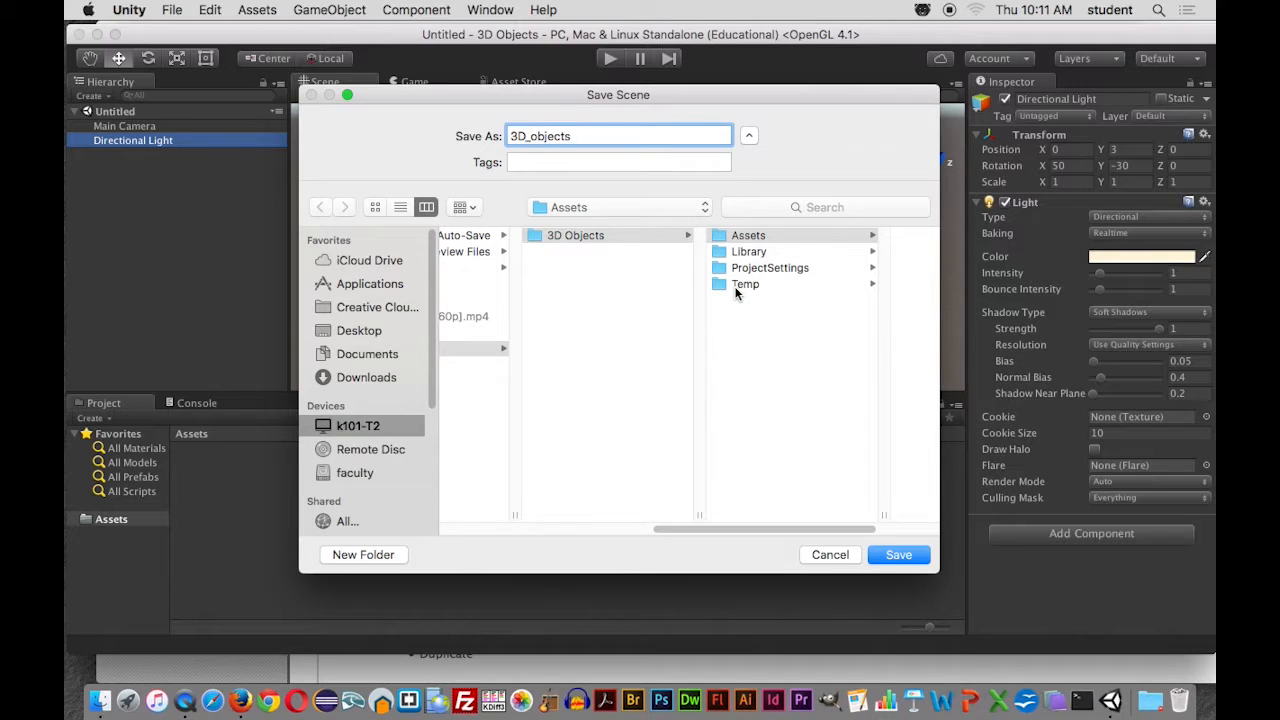
left_click(906, 555)
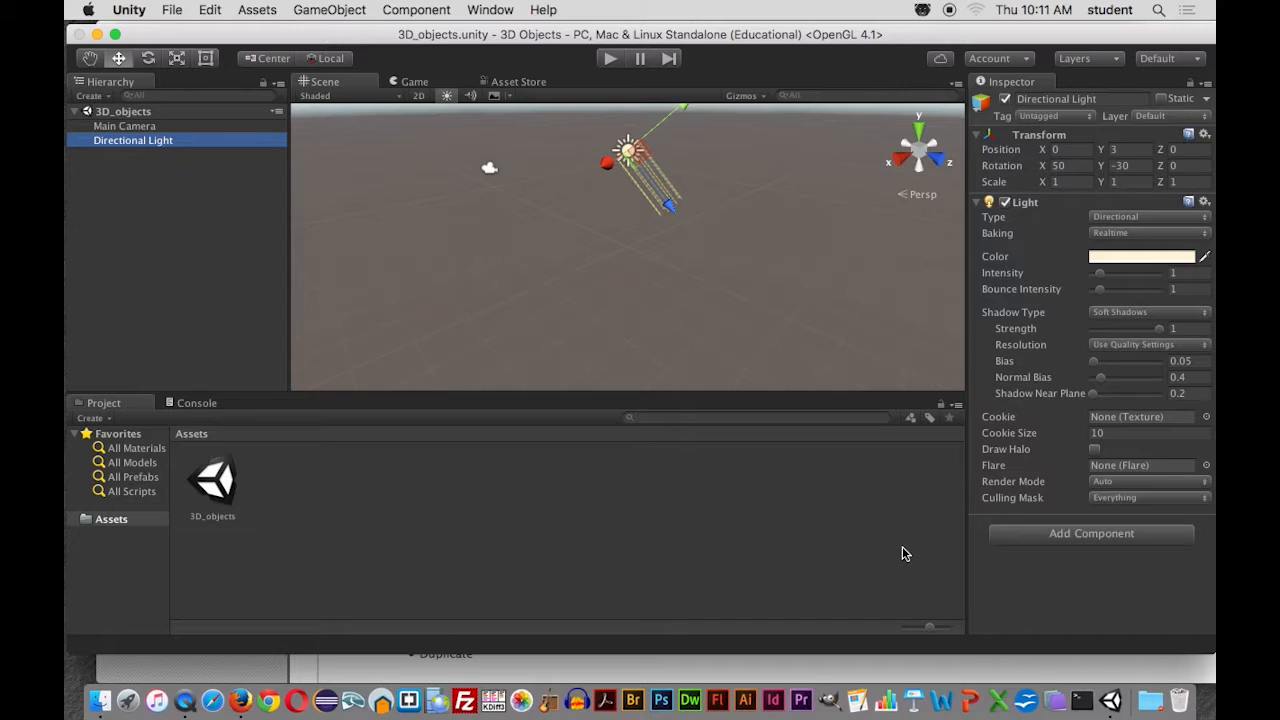
left_click(212, 490)
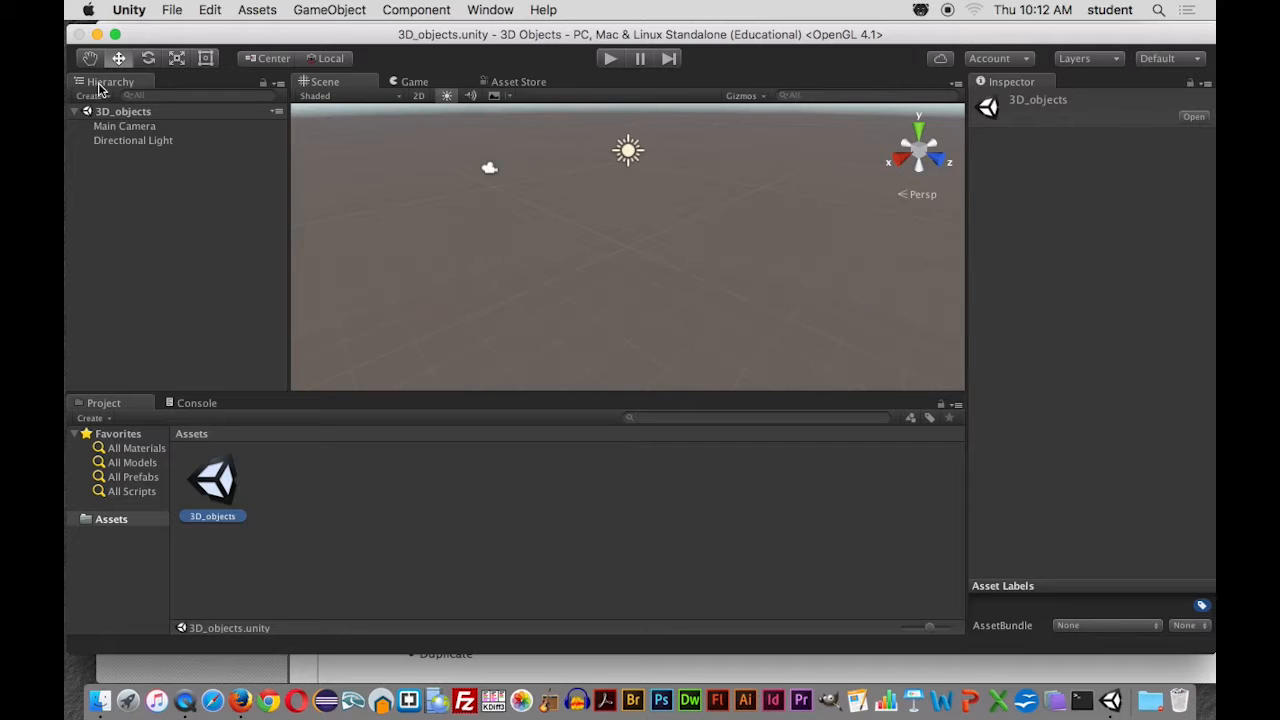
Add a 3D Cube object to the scene and deselect it
left_click(320, 12)
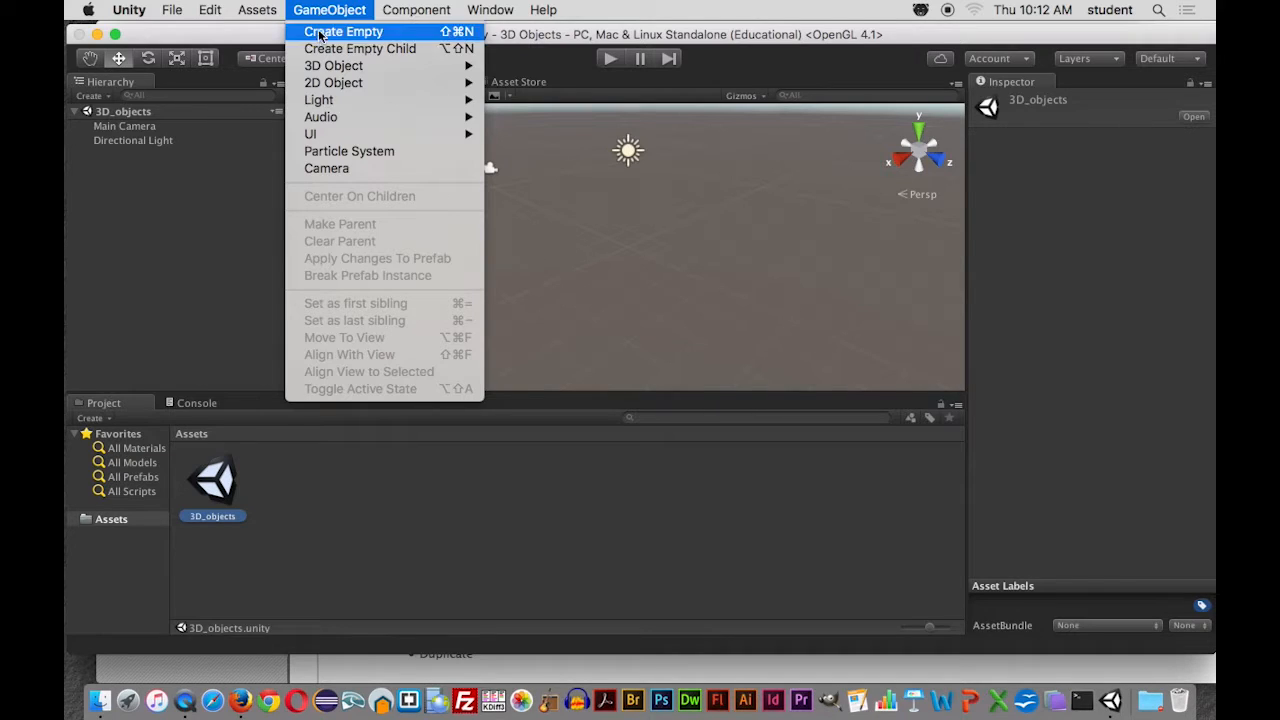
mouse_move(323, 67)
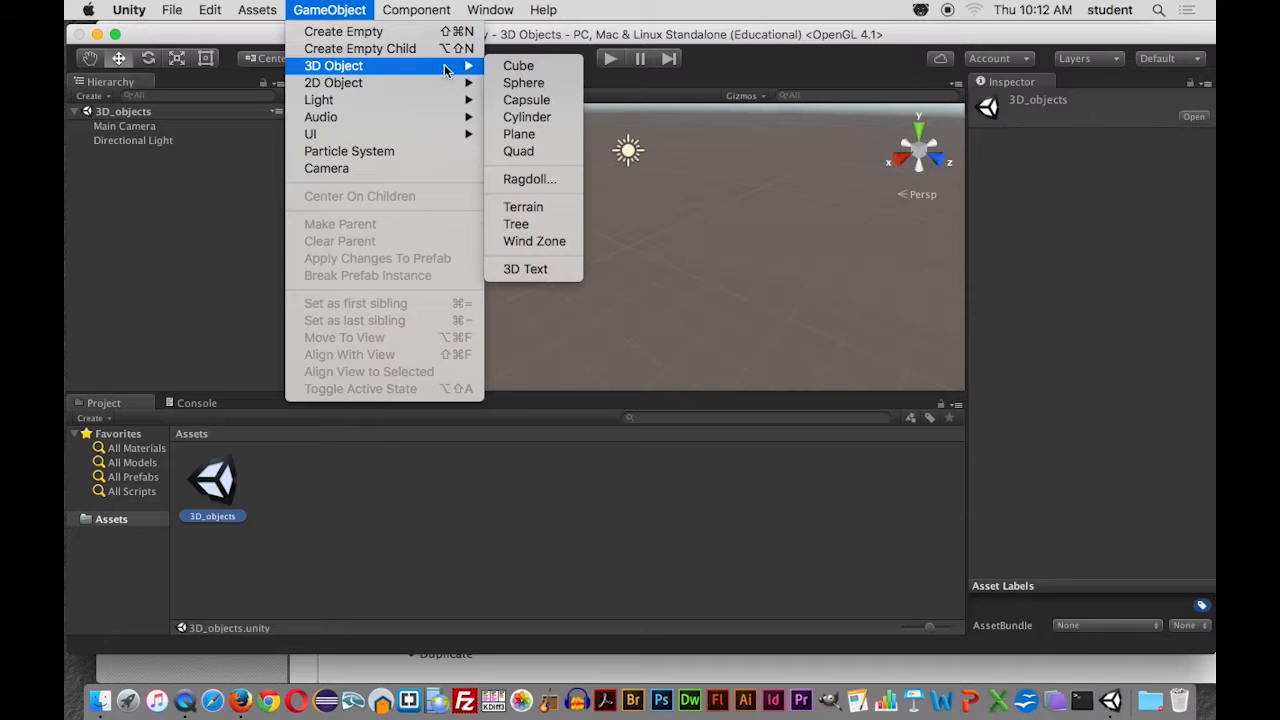
left_click(516, 67)
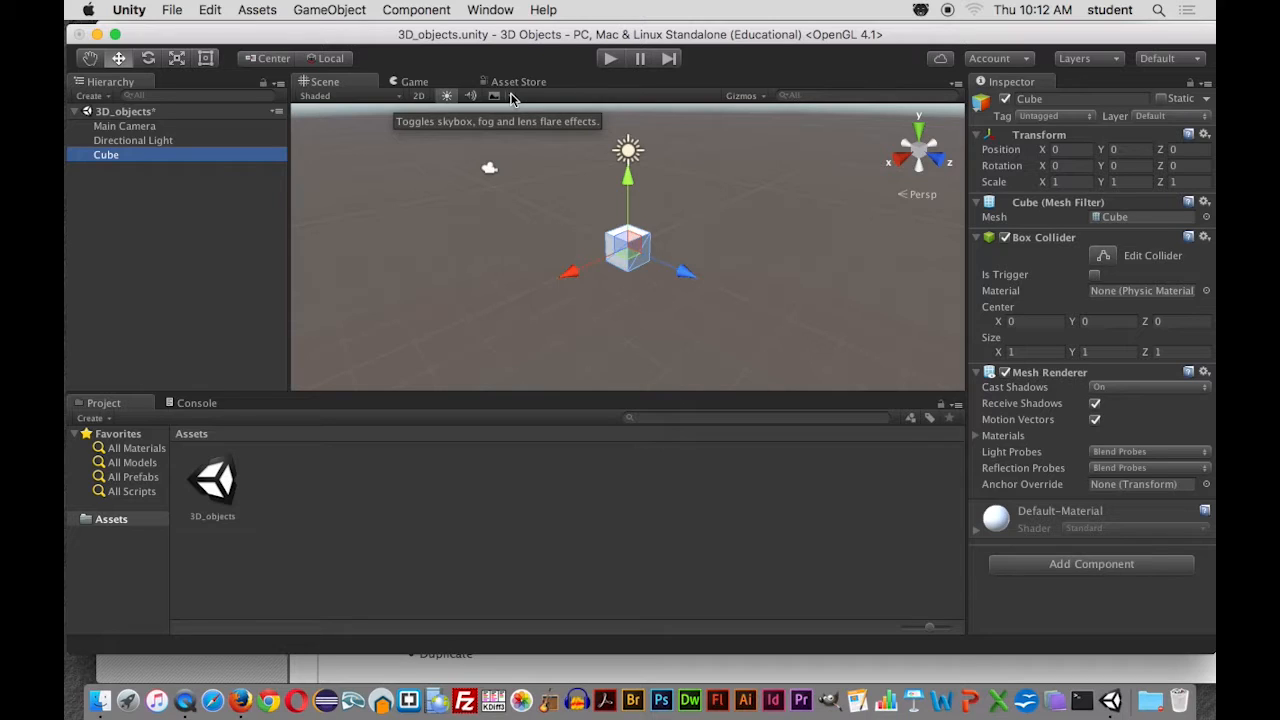
left_click(519, 238)
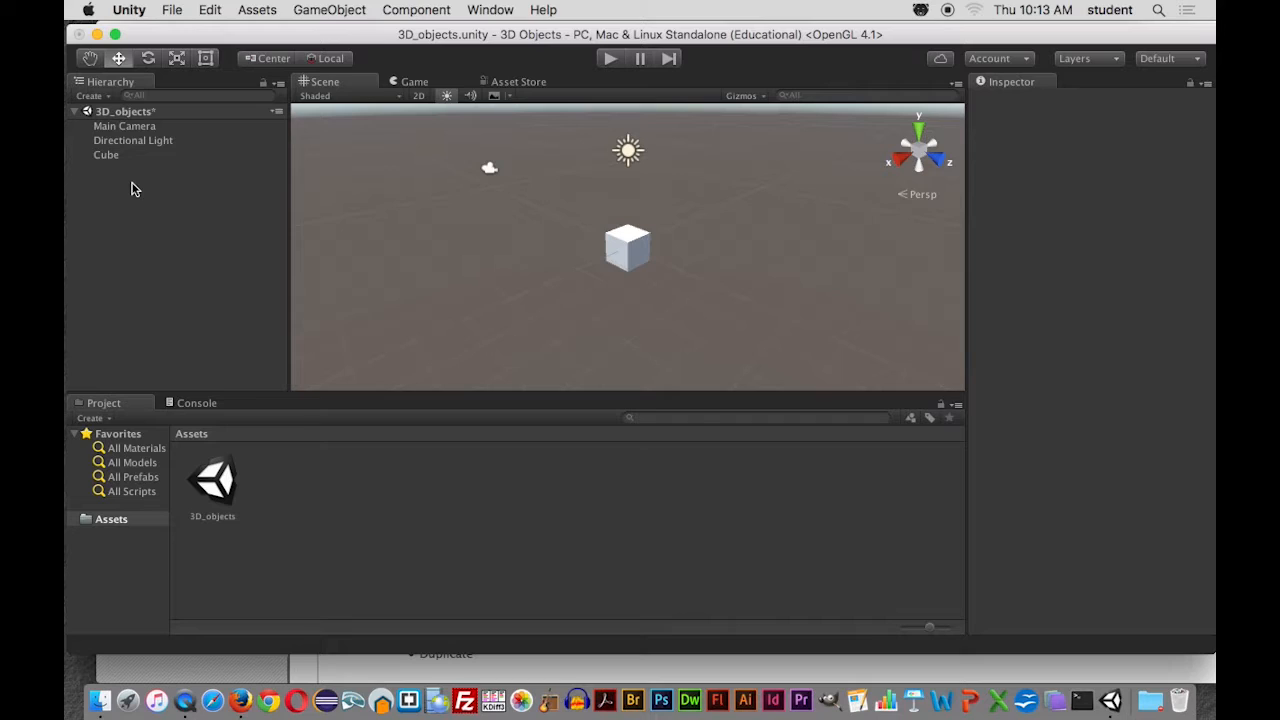
Add a 3D Plane object to the scene from the hierarchy and deselect it
right_click(141, 215)
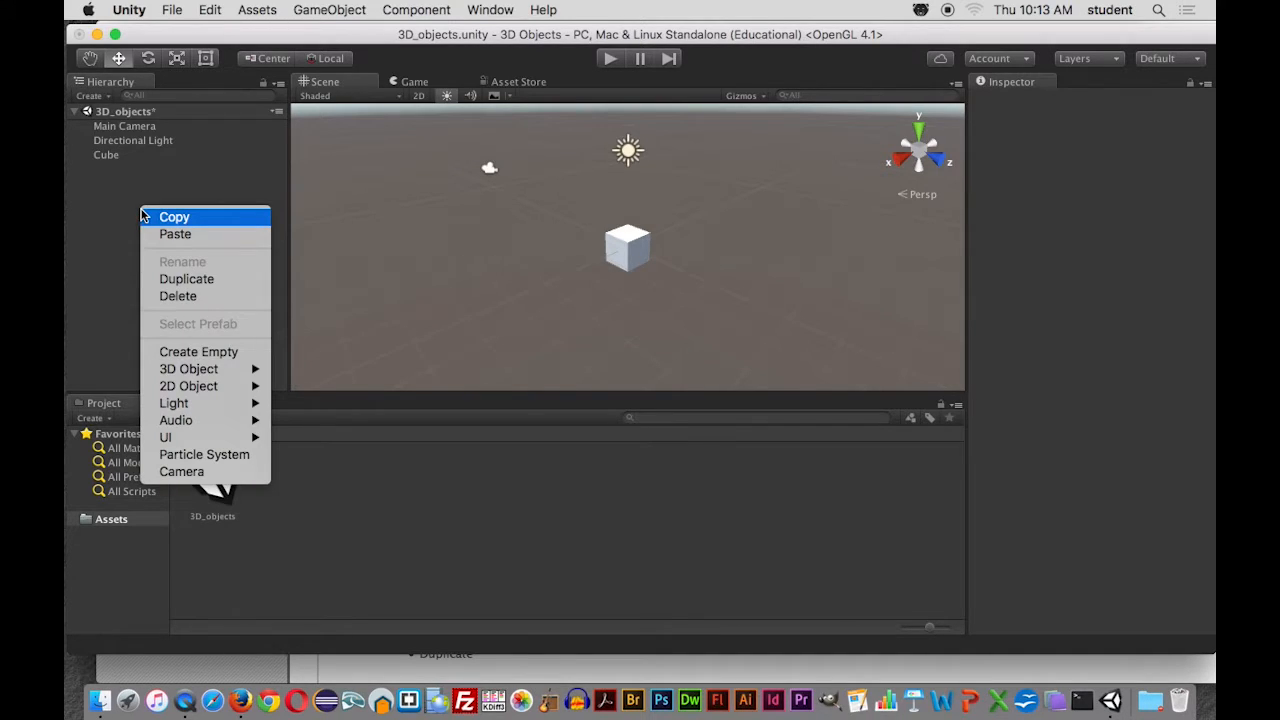
mouse_move(190, 372)
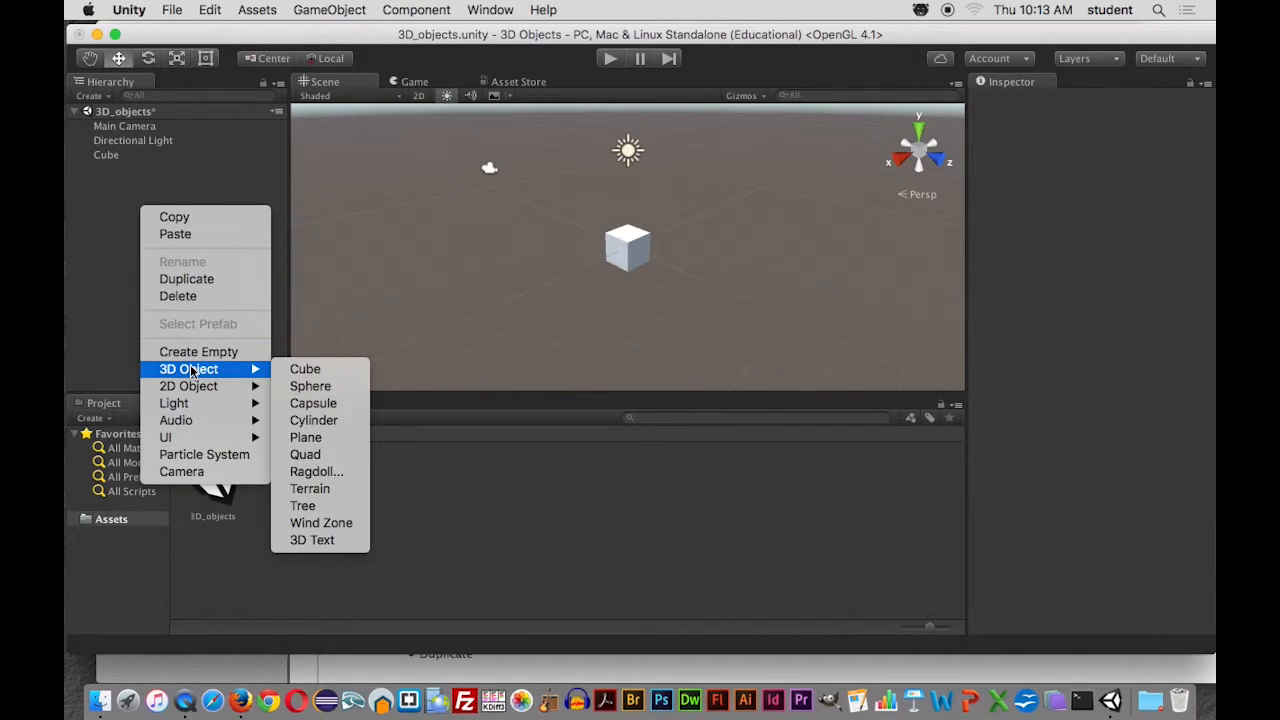
left_click(305, 440)
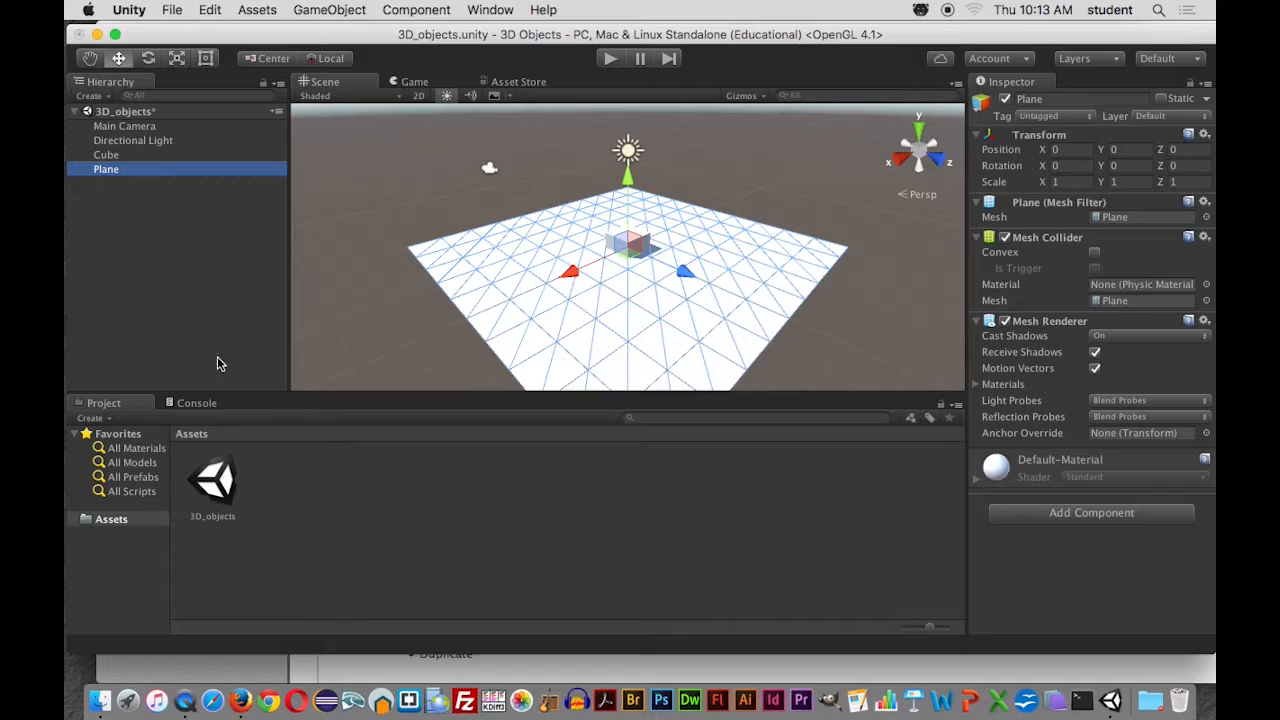
left_click(198, 270)
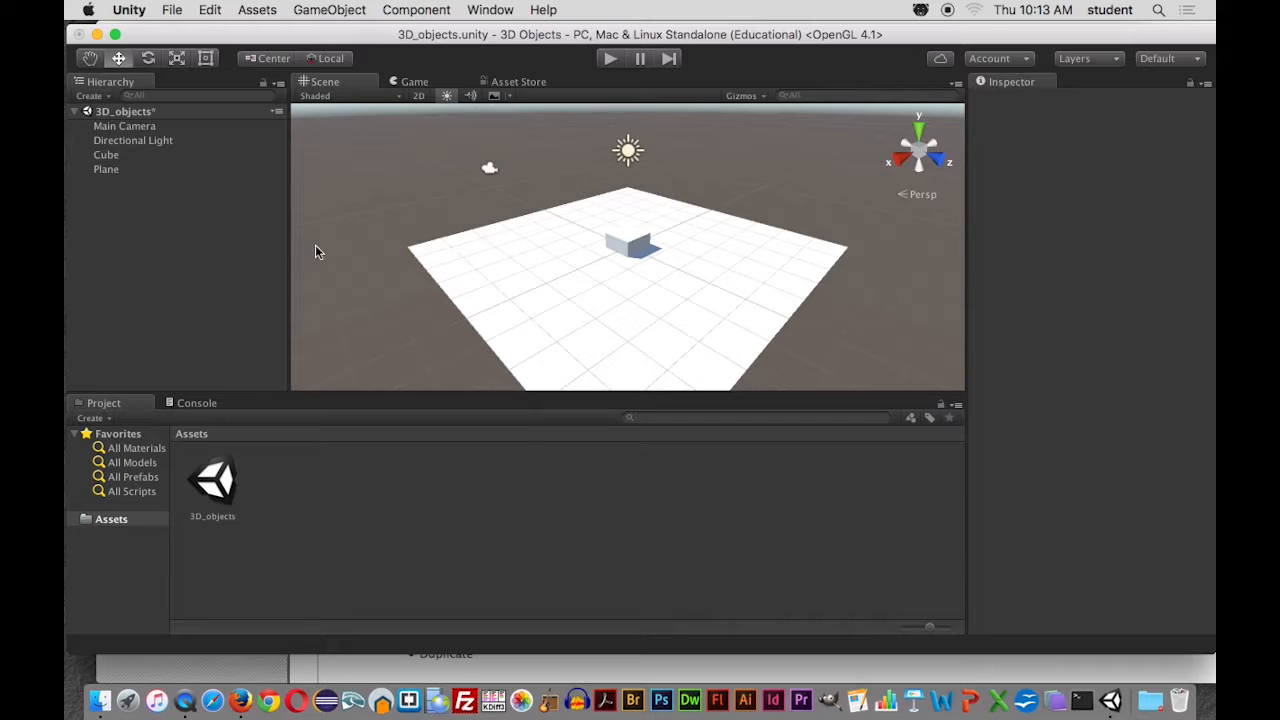
Select the plane and the cube in turn to compare picking objects in the scene view and the hierarchy
left_click(507, 297)
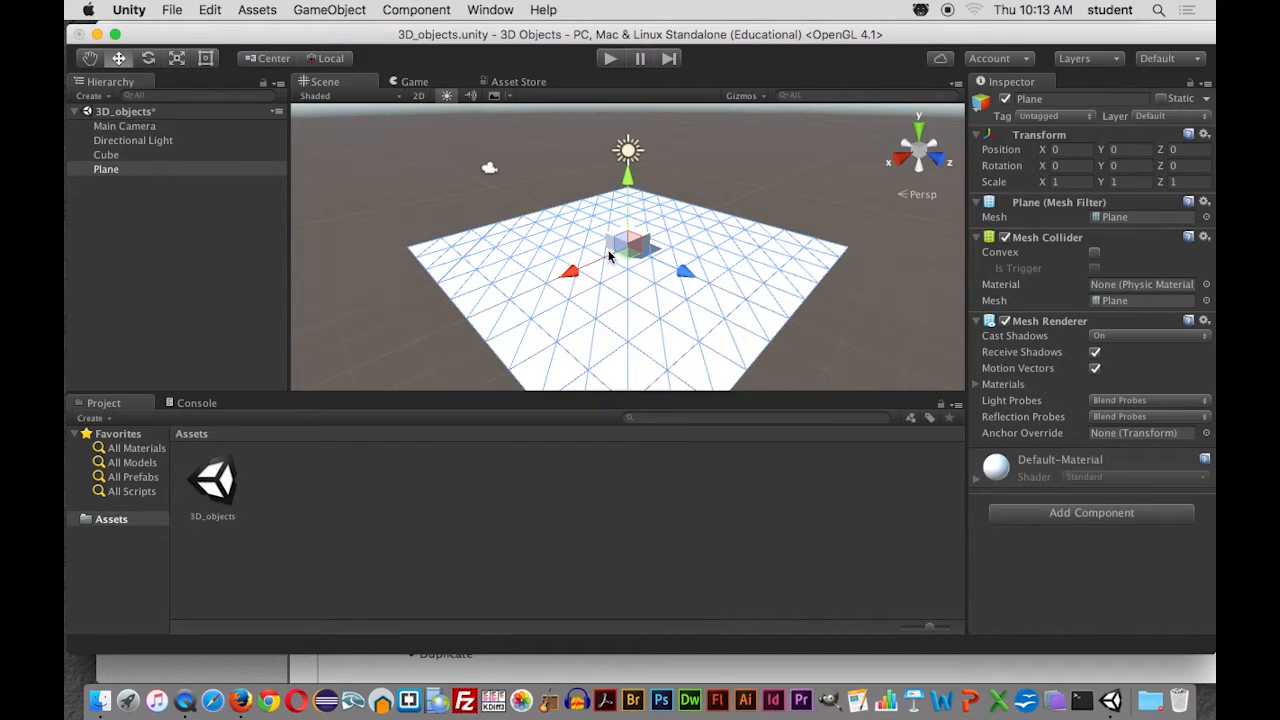
left_click(149, 277)
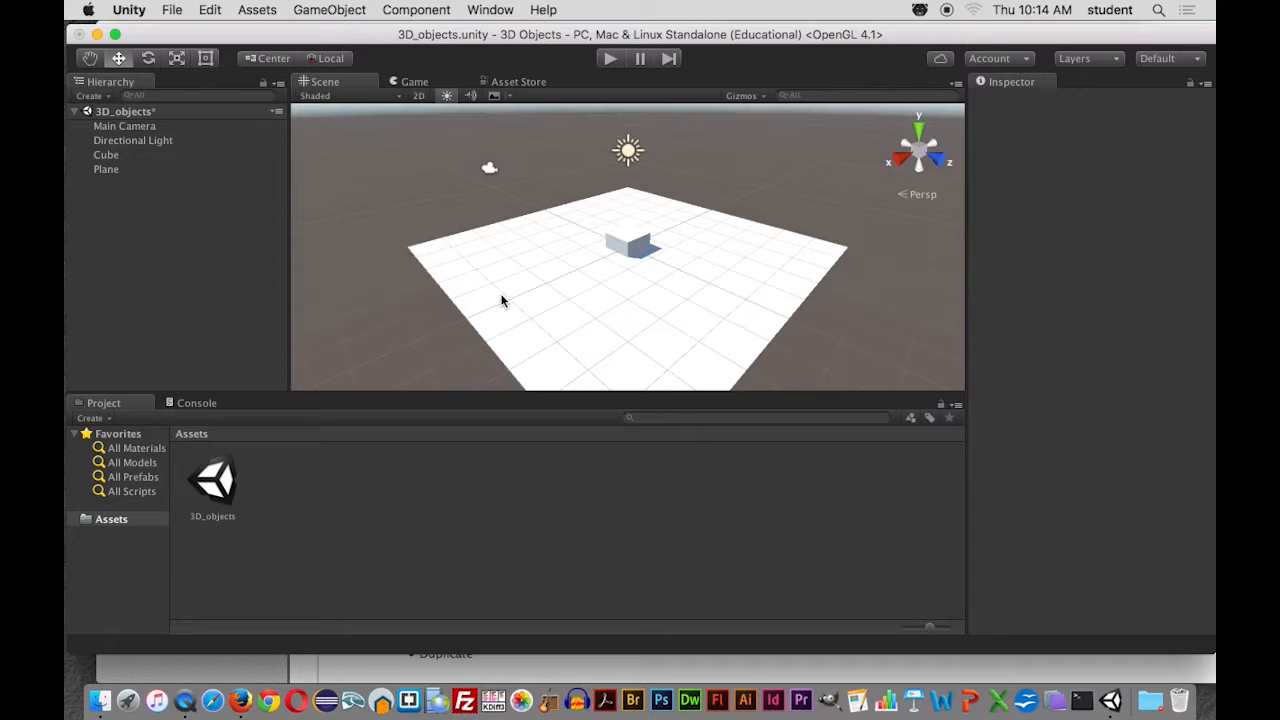
left_click(633, 243)
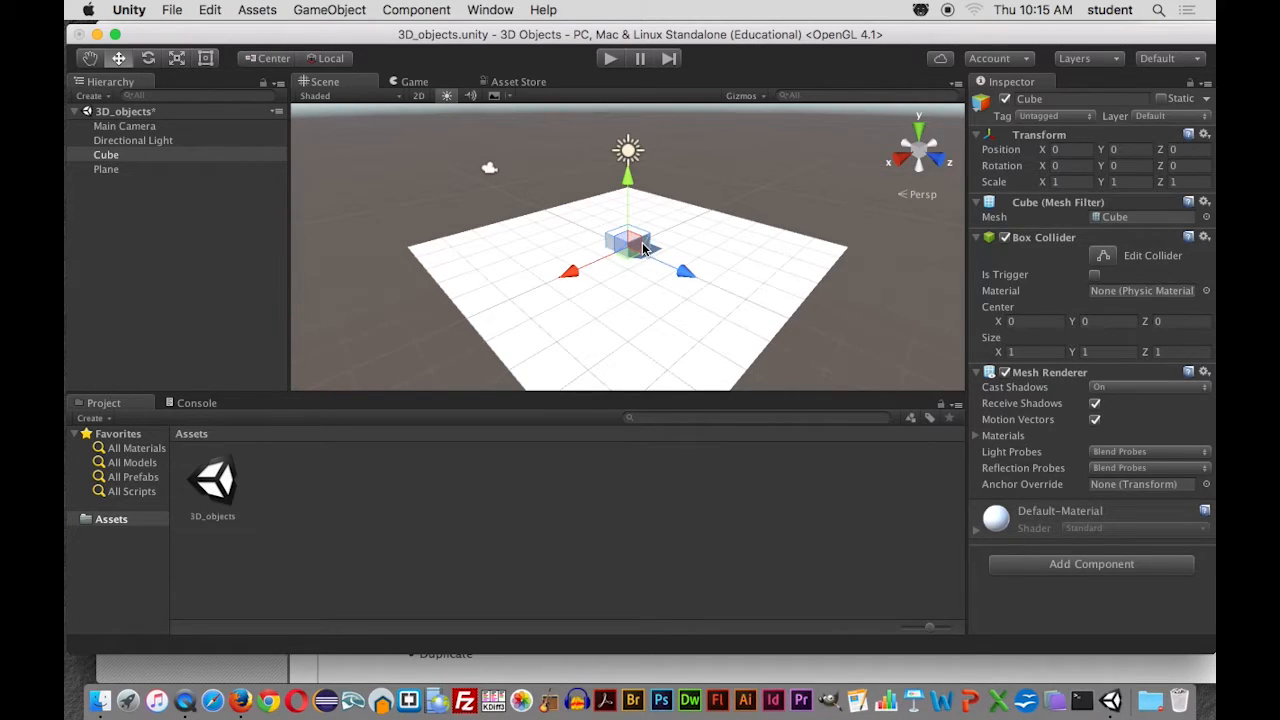
left_click(220, 225)
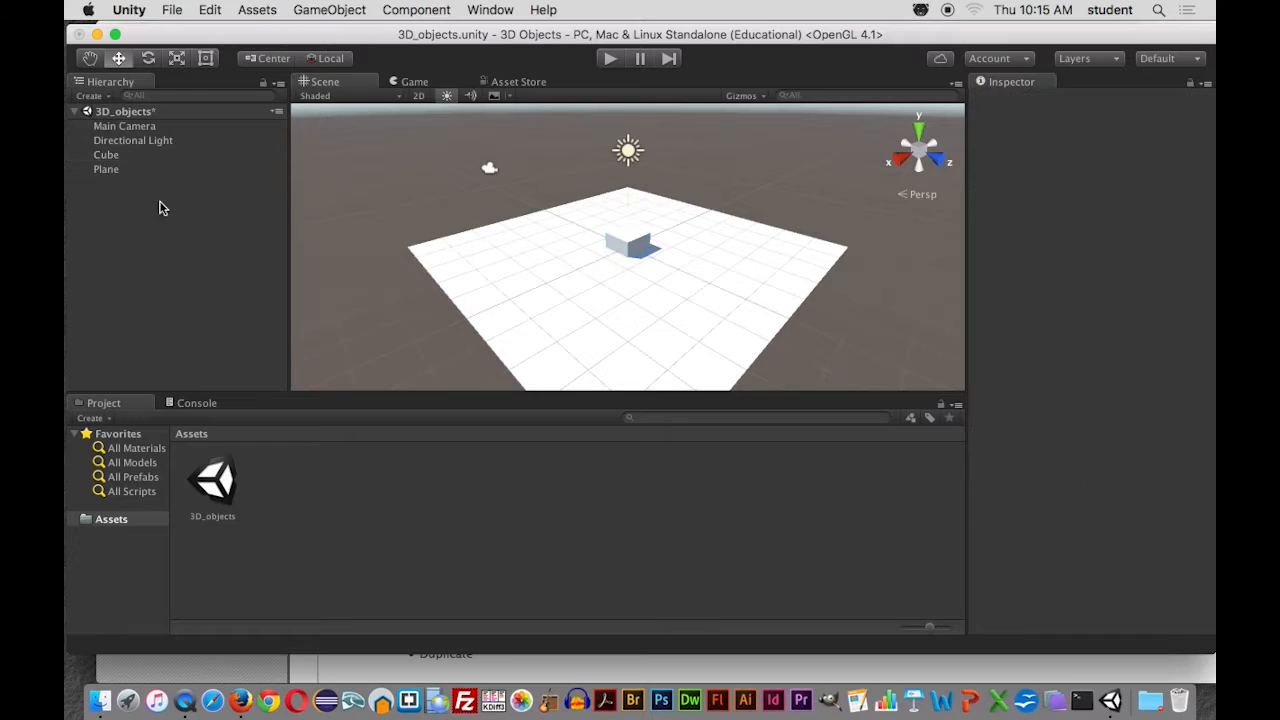
left_click(113, 159)
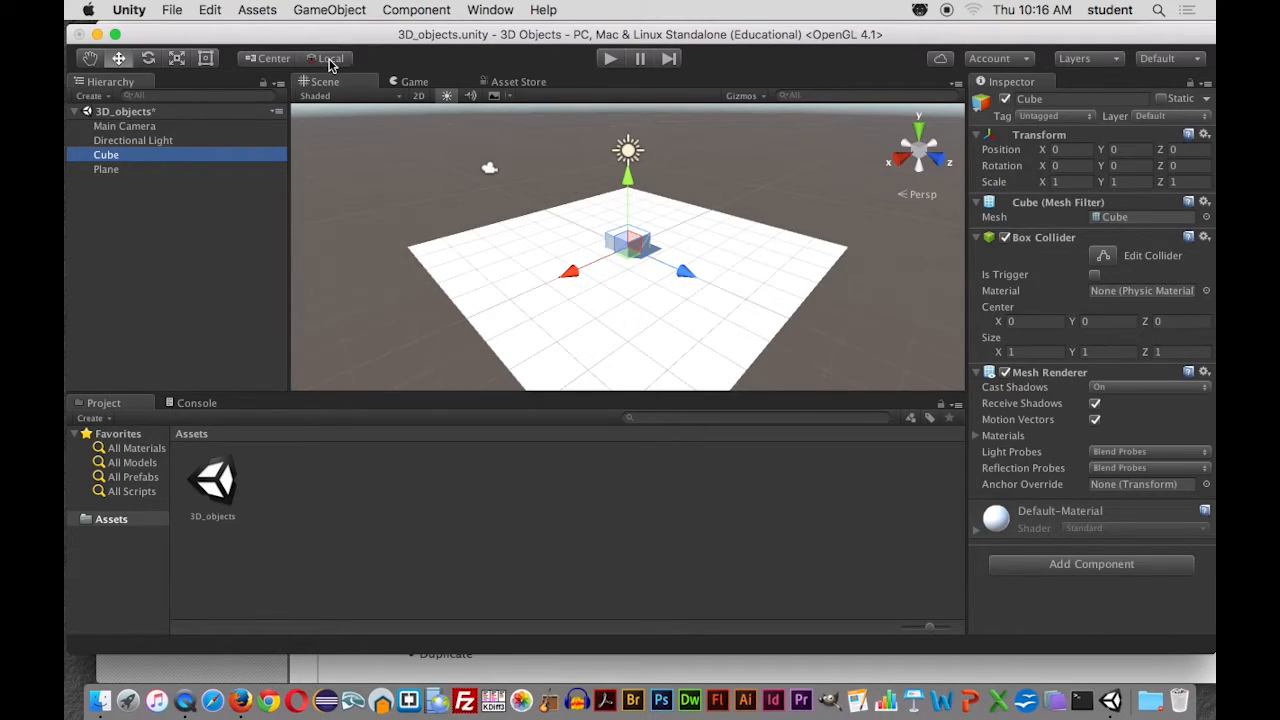
left_click(364, 178)
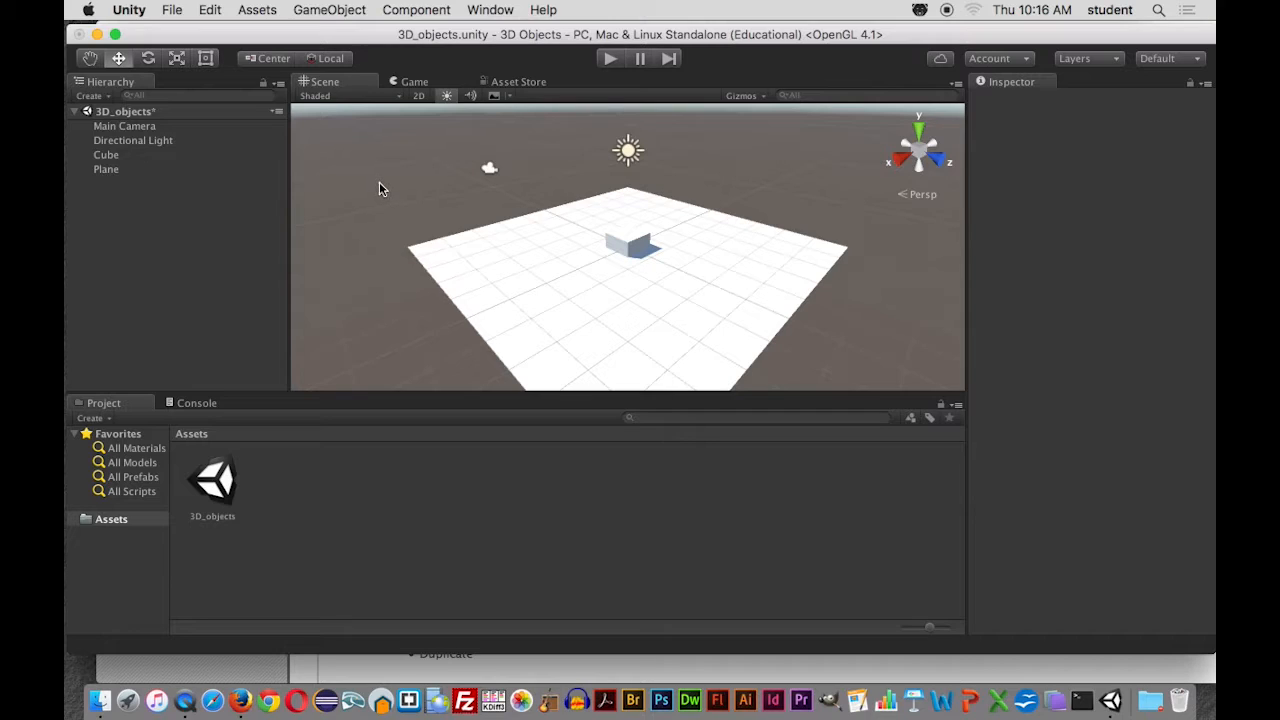
Toggle the transform handle orientation between Local and Global, ending on Global
left_click(326, 60)
left_click(330, 58)
left_click(331, 60)
left_click(331, 60)
left_click(331, 60)
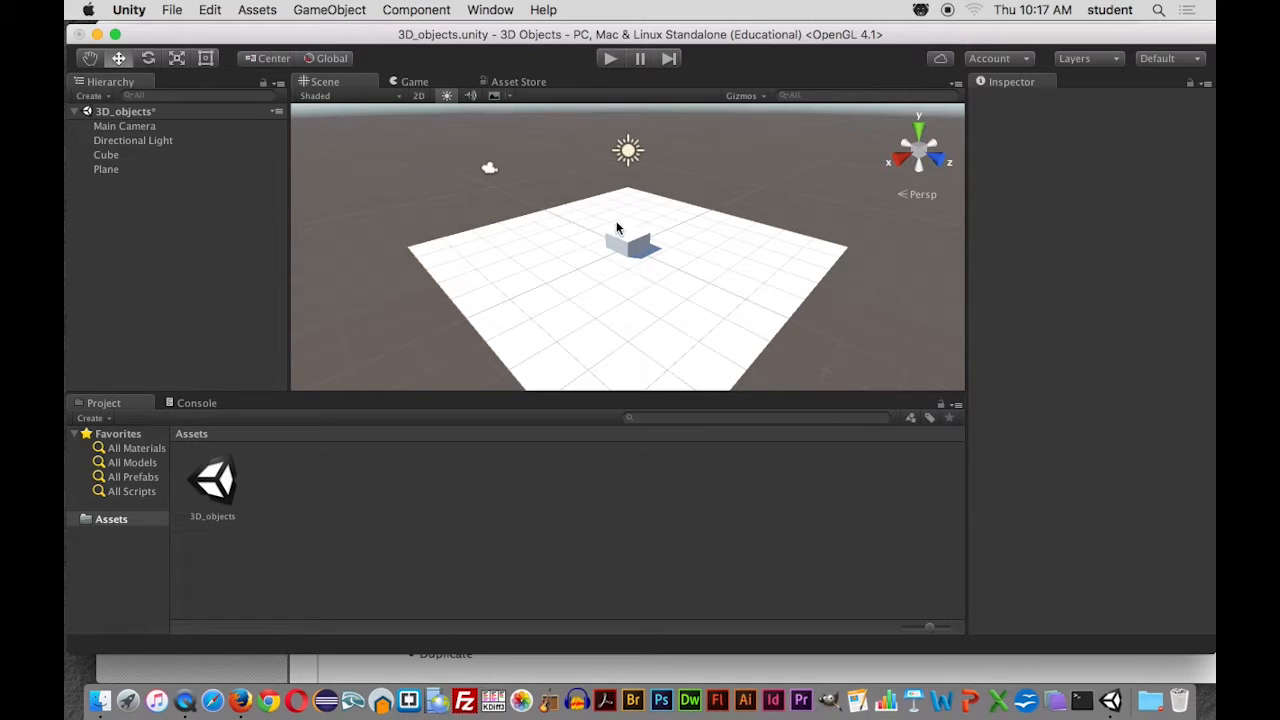
Move the cube along the X axis to about -0.29 and deselect the objects
left_click(624, 245)
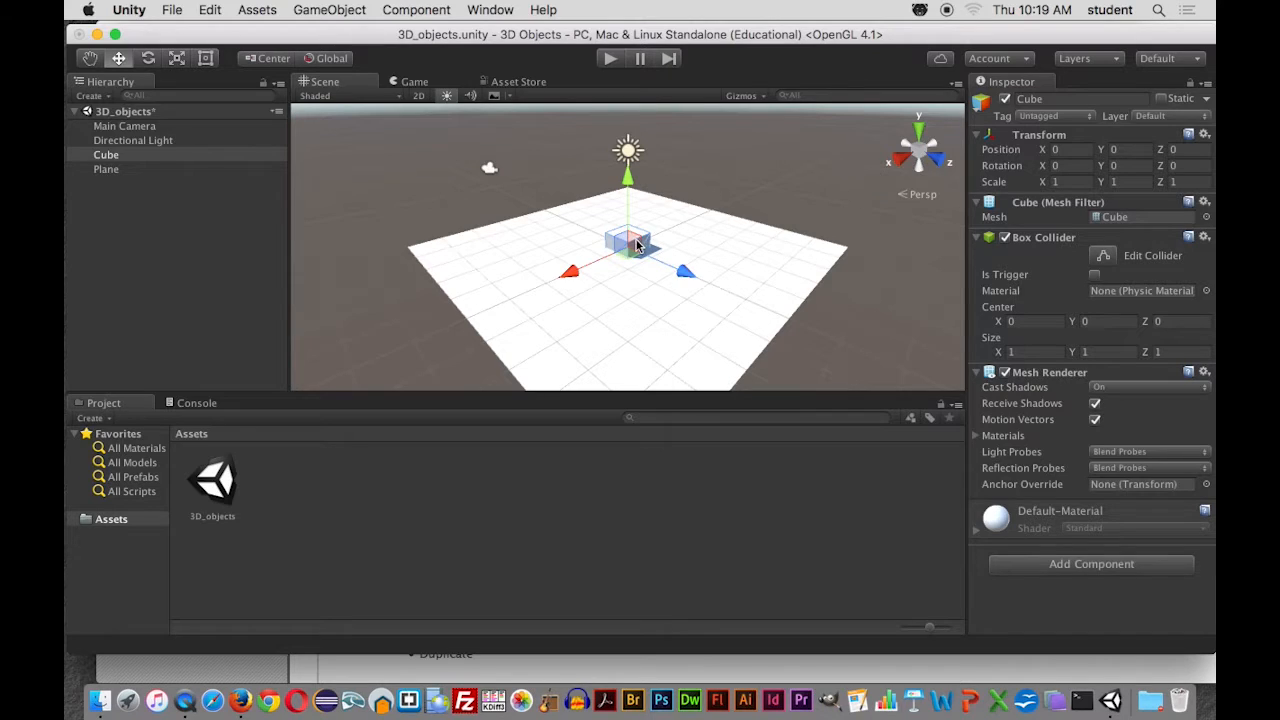
mouse_move(604, 261)
left_mouse_down()
mouse_move(771, 206)
mouse_move(443, 314)
mouse_move(786, 200)
mouse_move(830, 172)
mouse_move(575, 285)
mouse_move(775, 192)
mouse_move(601, 258)
left_mouse_up()
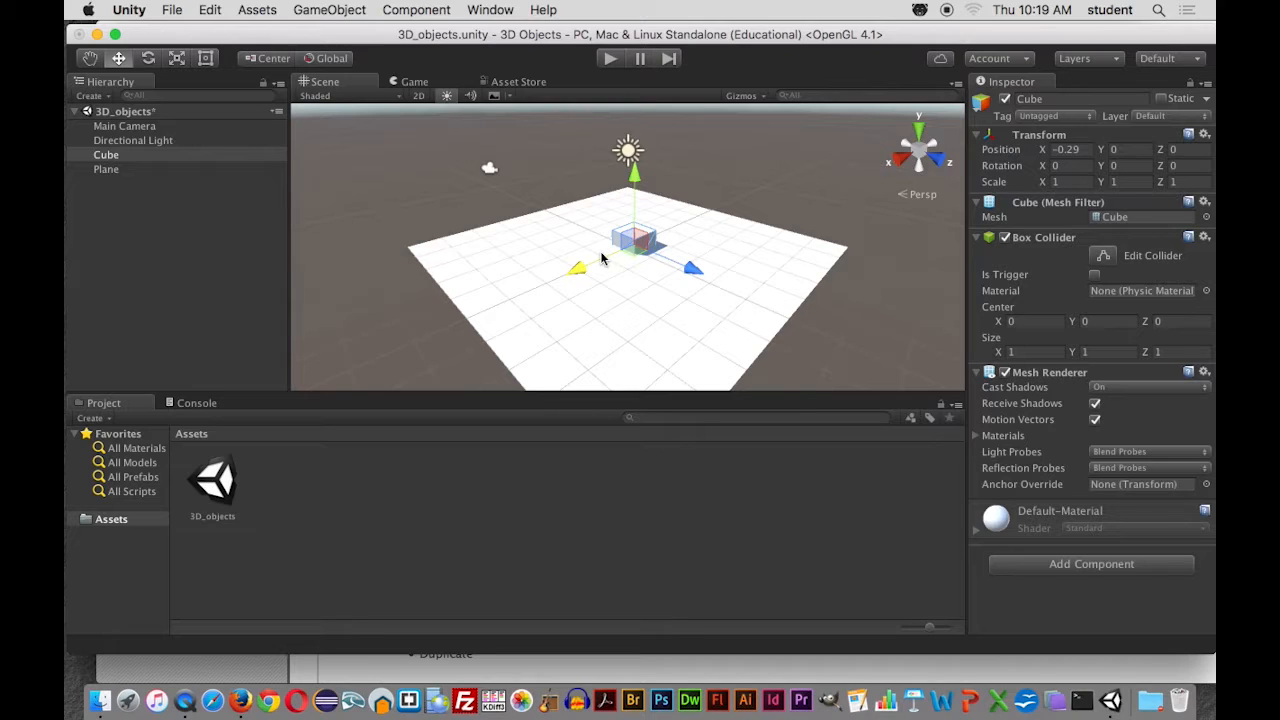
left_click(639, 277)
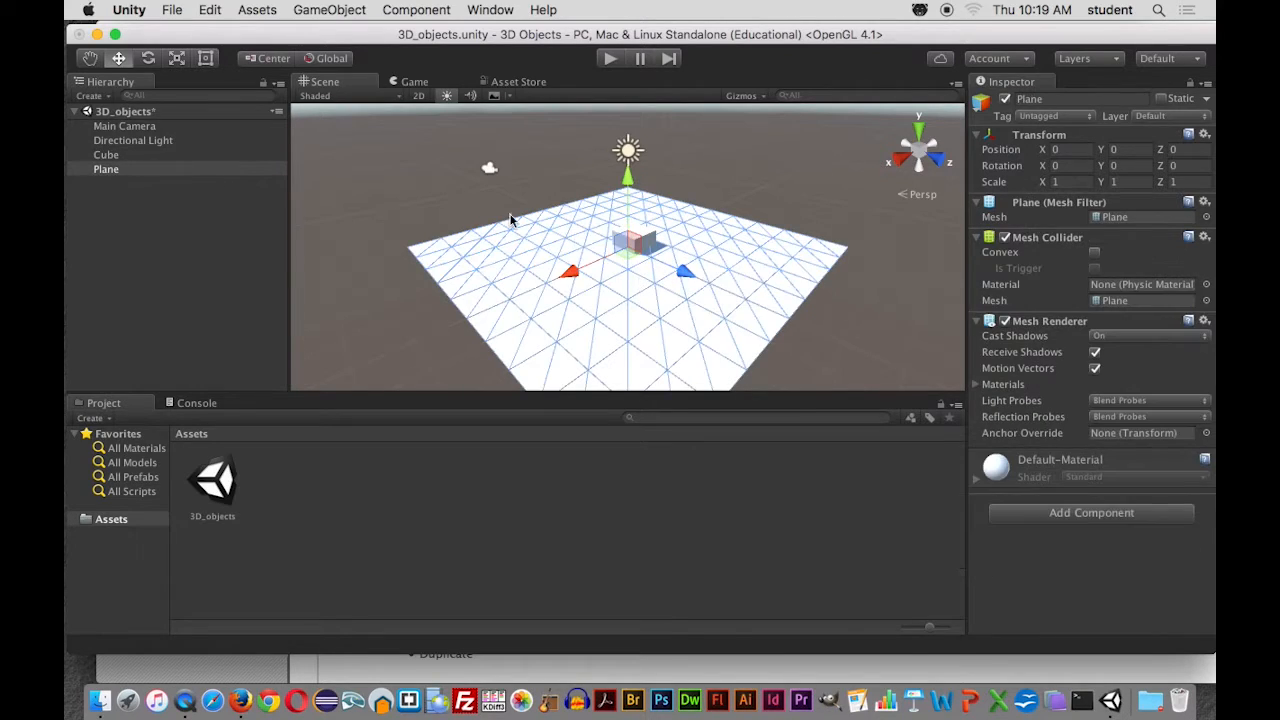
left_click(478, 188)
Move the cube along the Z axis to about -0.4 and along the X axis to about -1.92
left_click(643, 244)
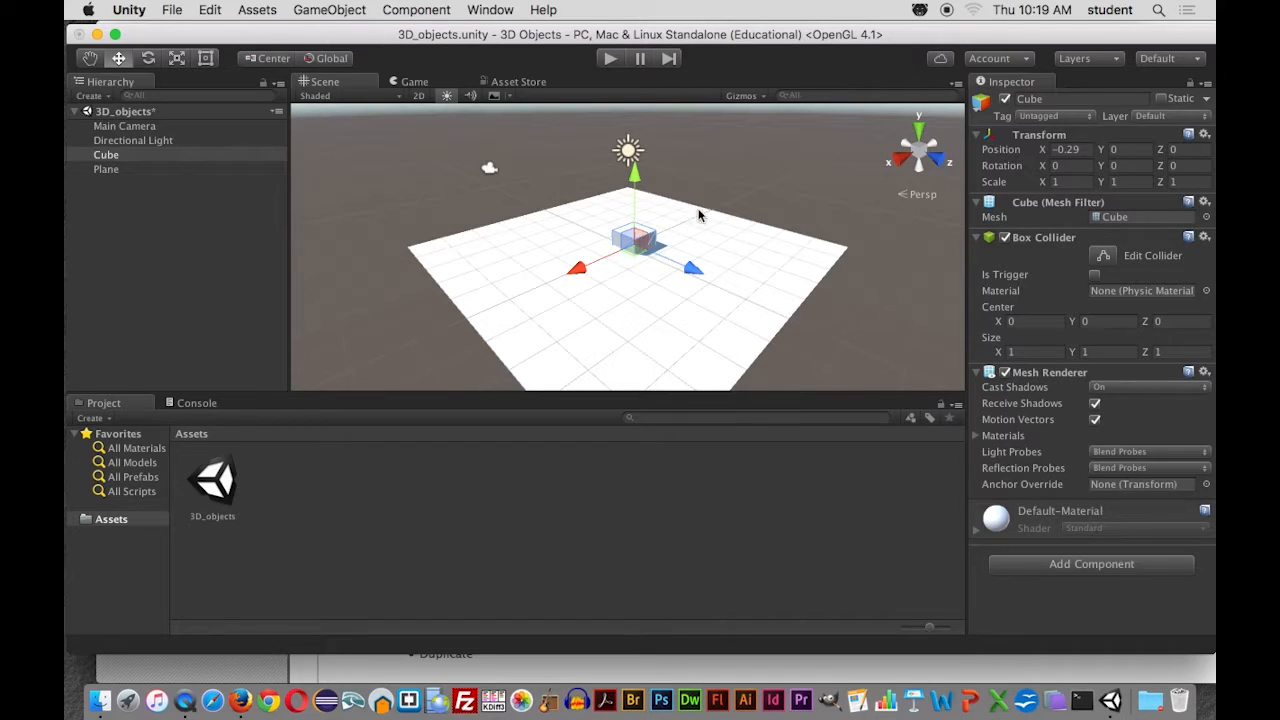
mouse_move(697, 271)
left_mouse_down()
mouse_move(715, 274)
mouse_move(682, 266)
left_mouse_up()
left_click_drag(600, 256, 651, 271)
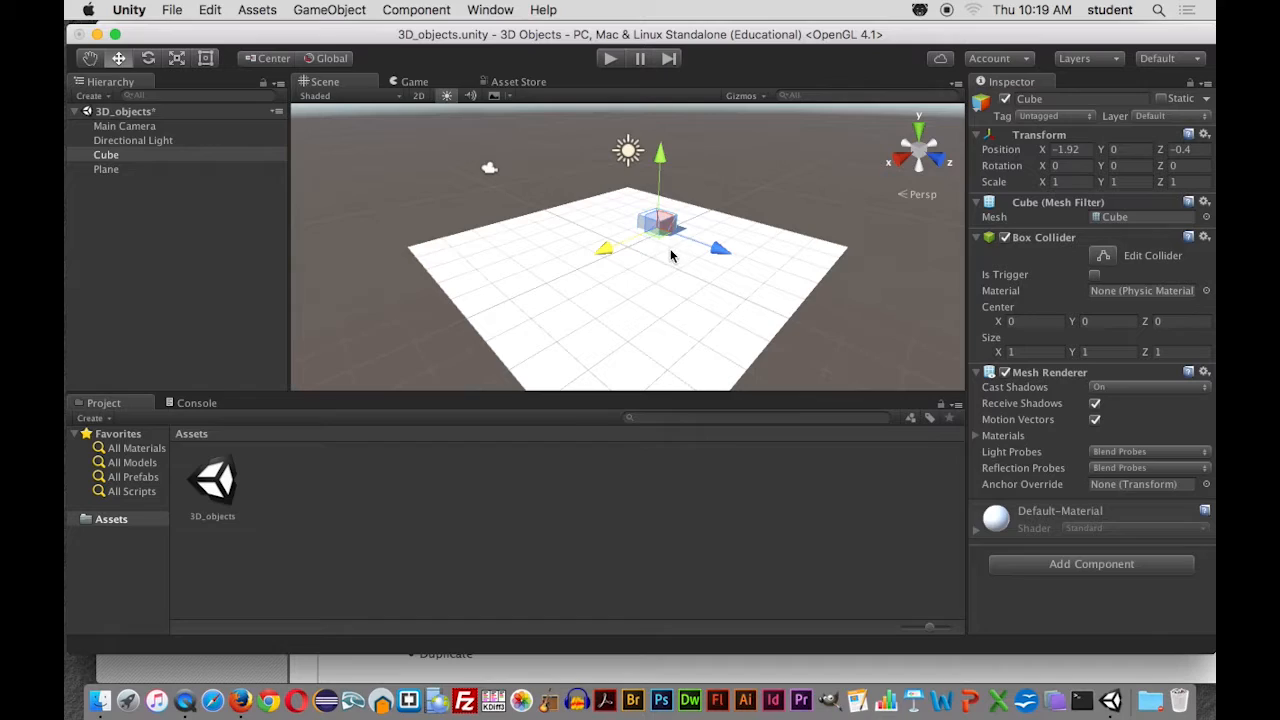
Undo the cube's last two moves and raise it along the Y axis to about 0.55
key("super+z")
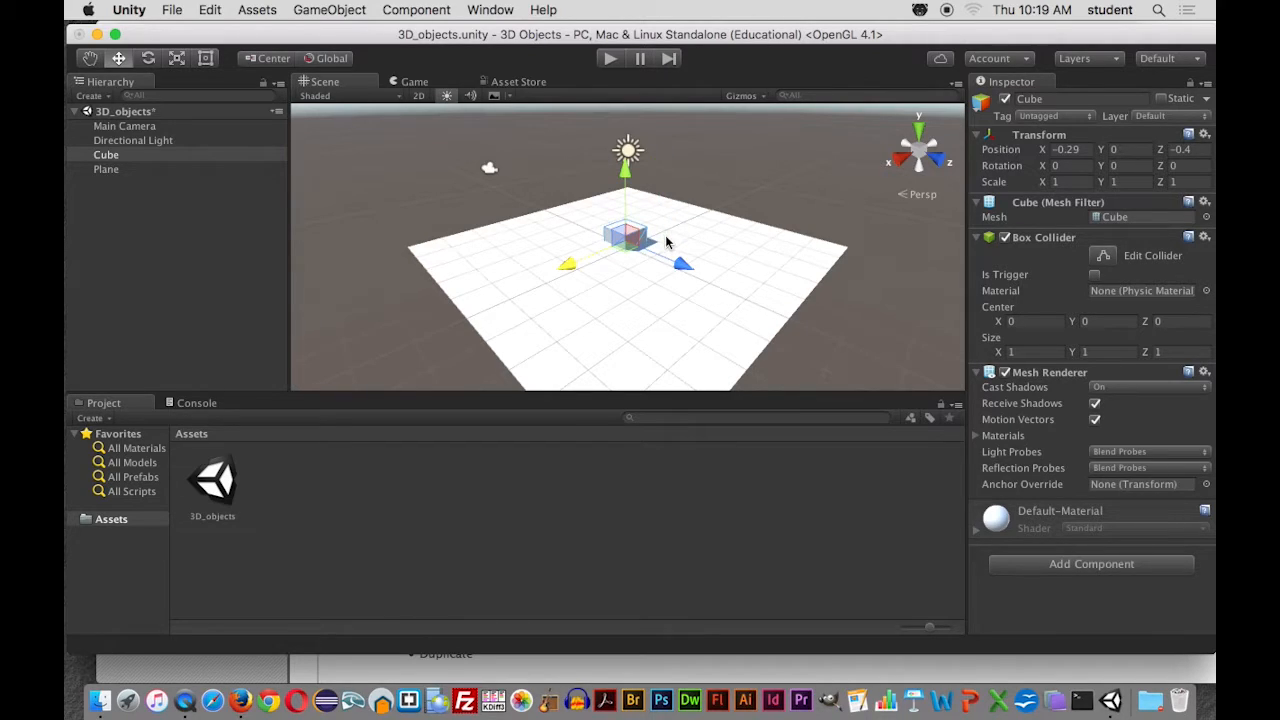
key("super+z")
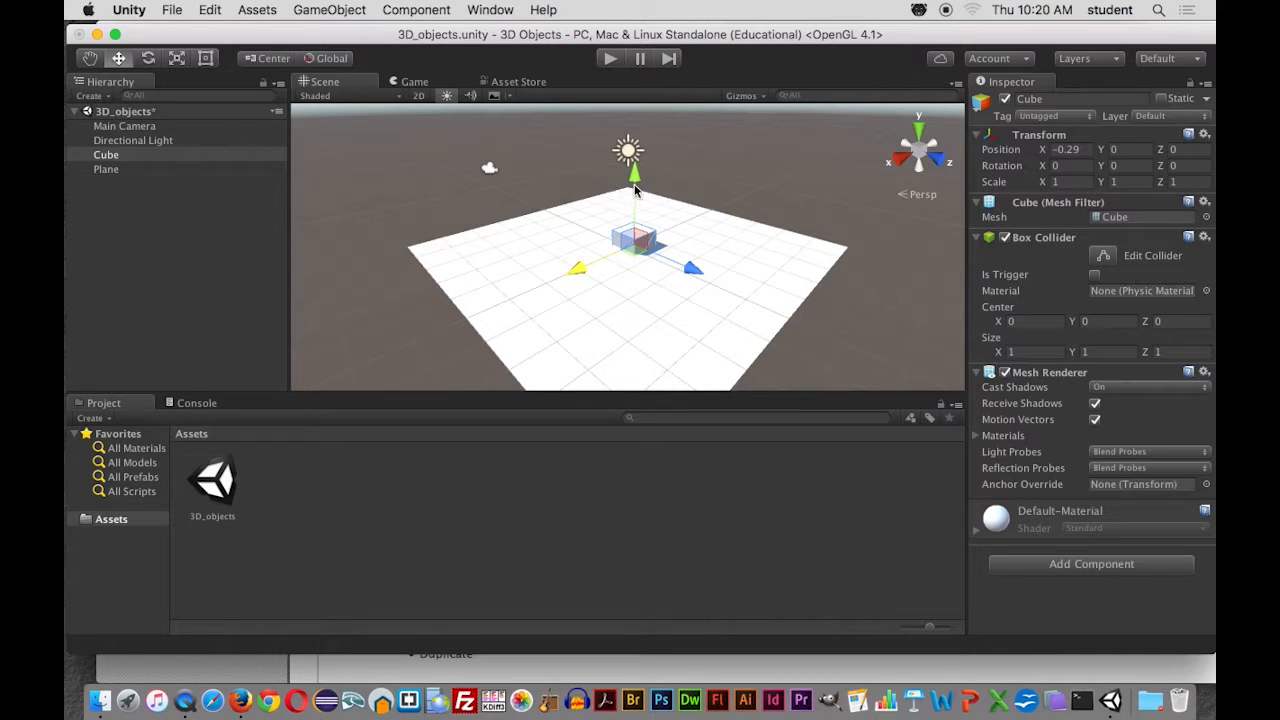
left_click_drag(634, 187, 632, 153)
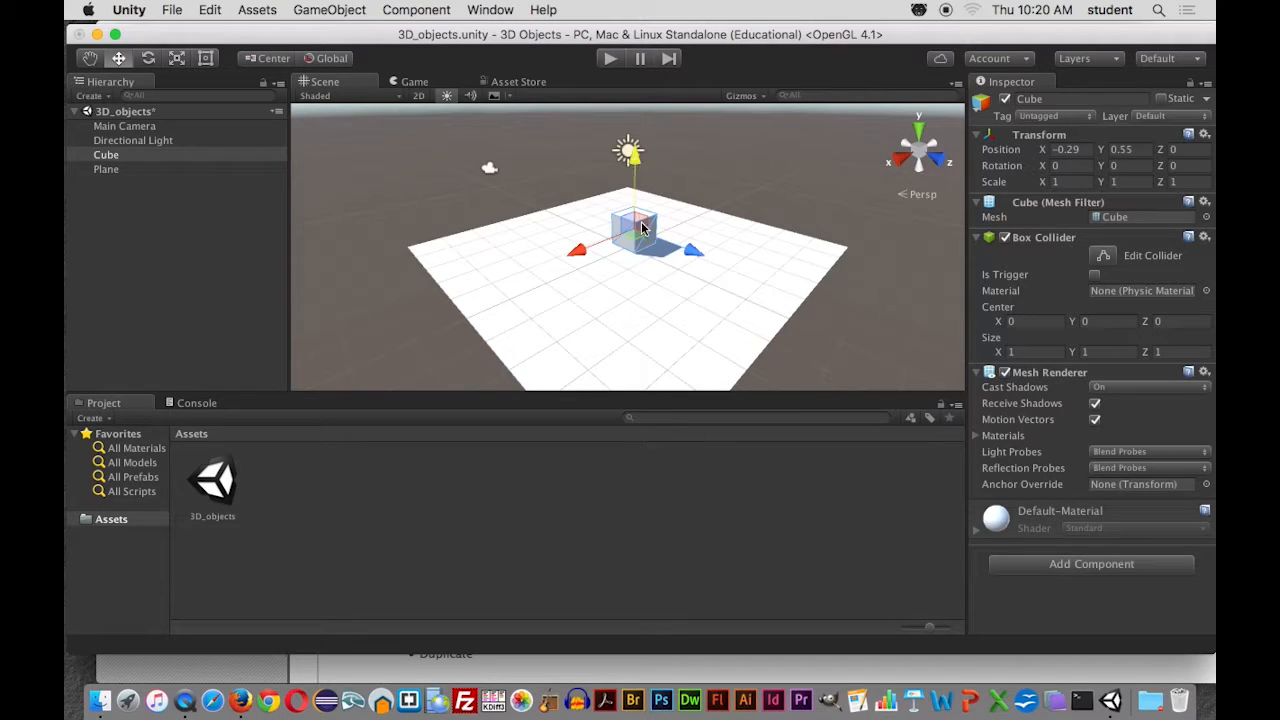
Check the cube against the plane, reselect the cube and set its Y position to 0.5
left_click(636, 314)
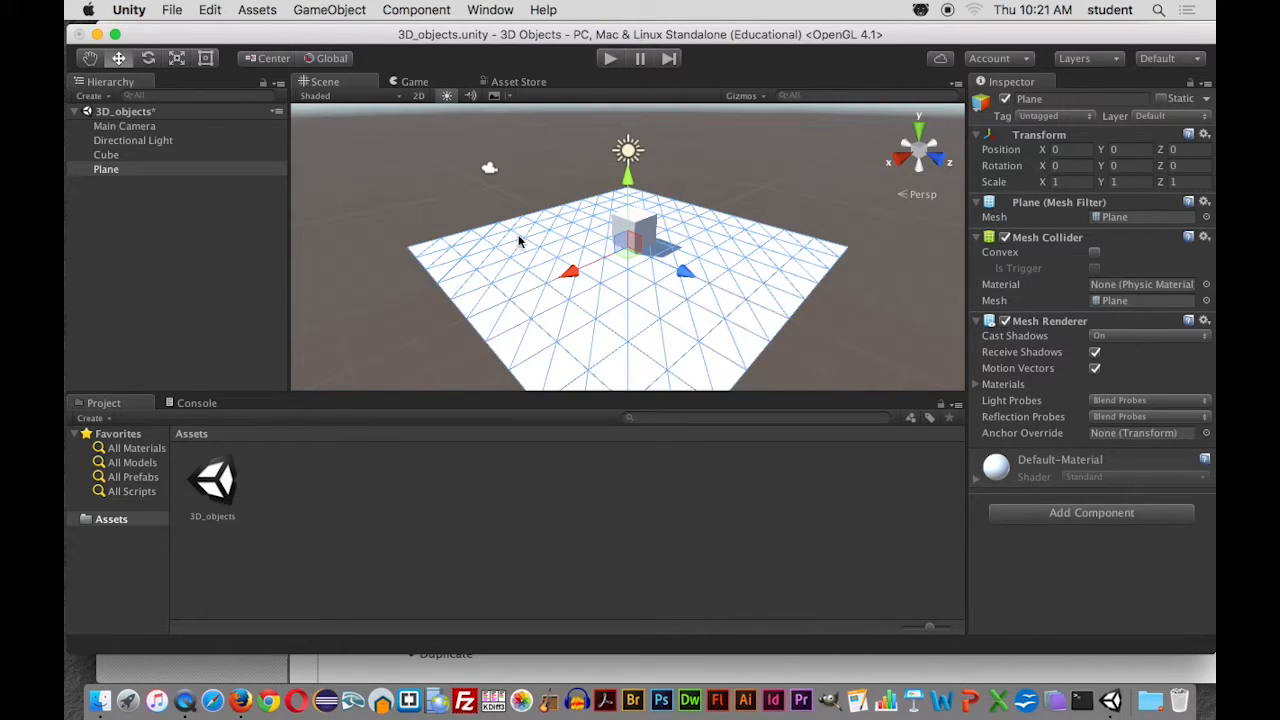
left_click(755, 182)
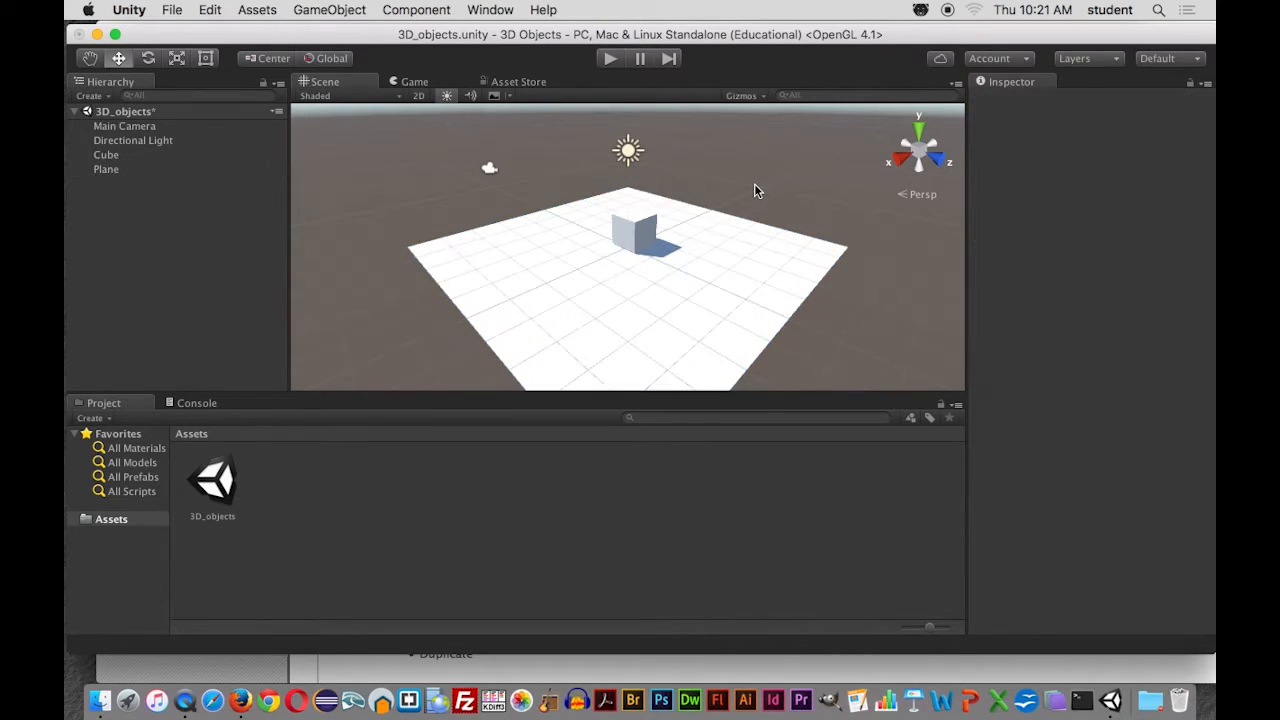
left_click(640, 234)
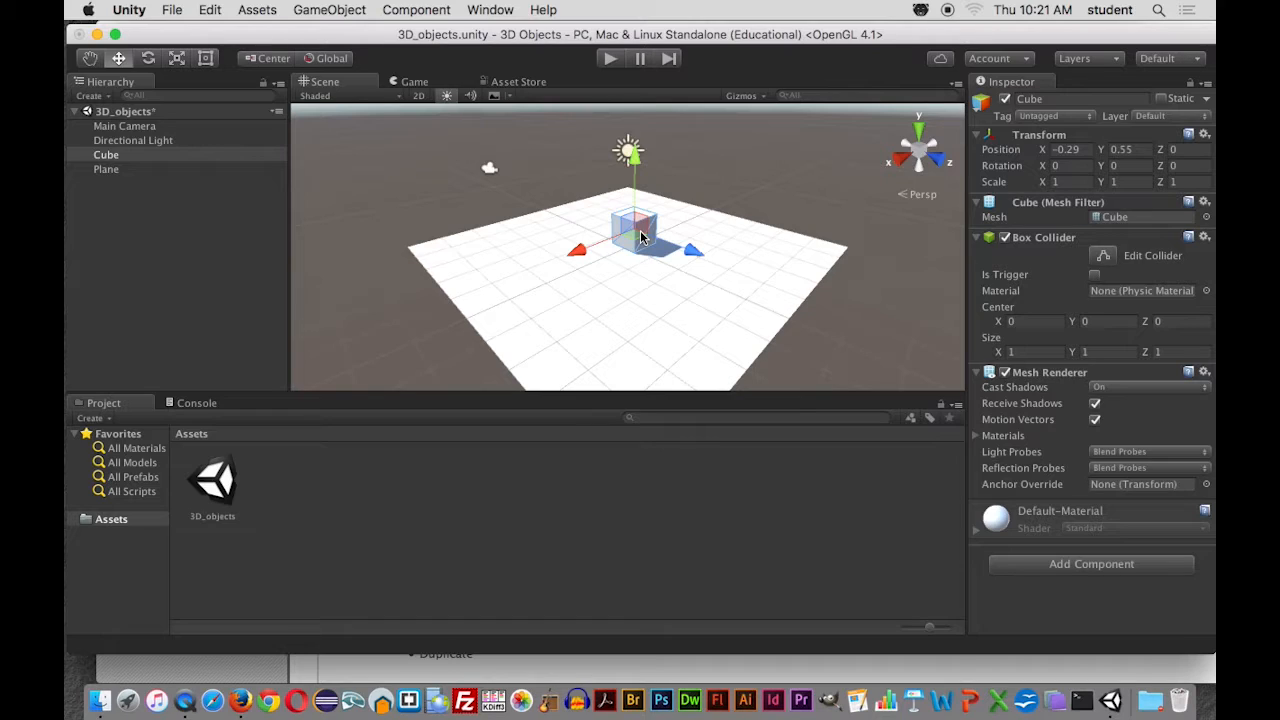
left_click(1134, 149)
type(".5")
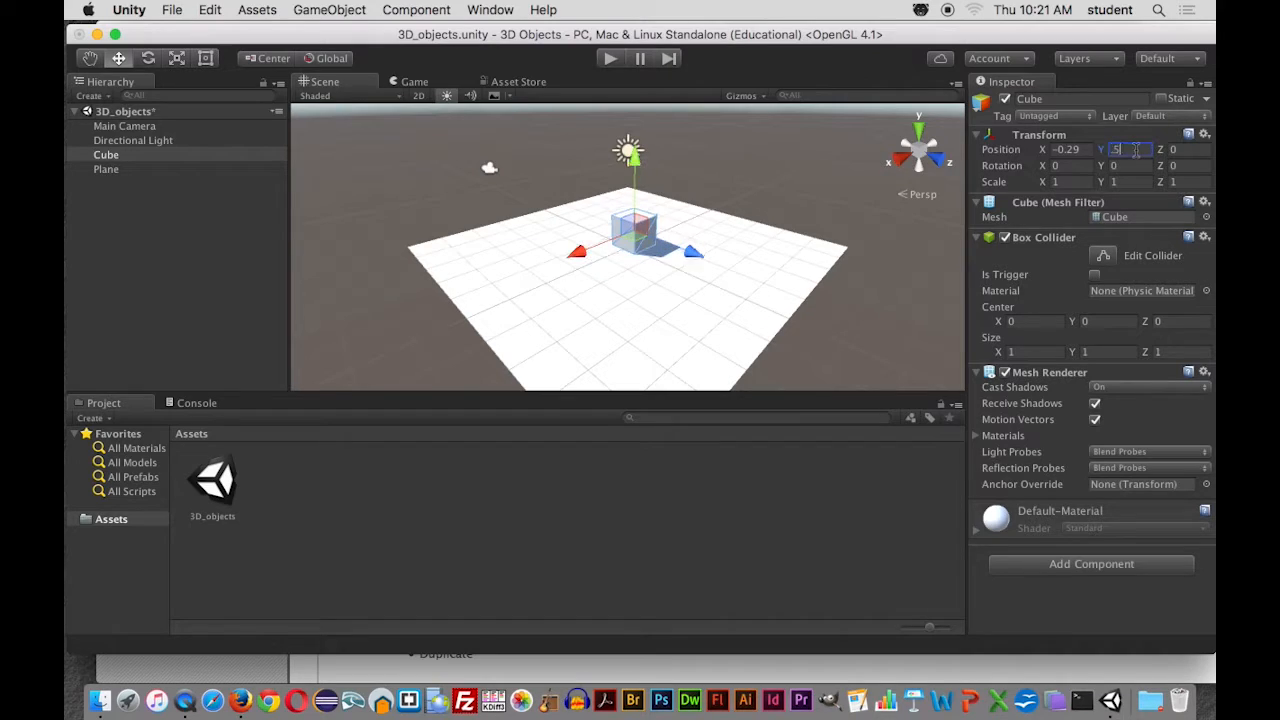
key("Tab")
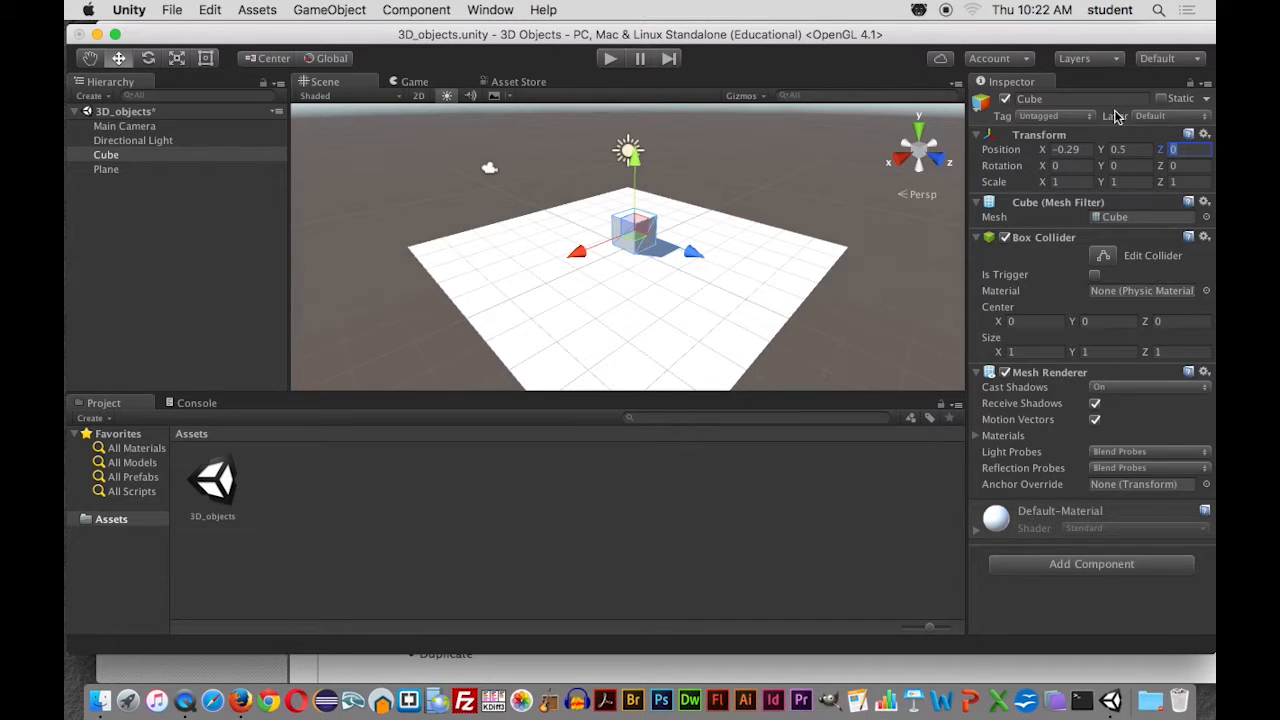
Switch the scene view through the Right, Top and Bottom views, then return it to Free
right_click(925, 200)
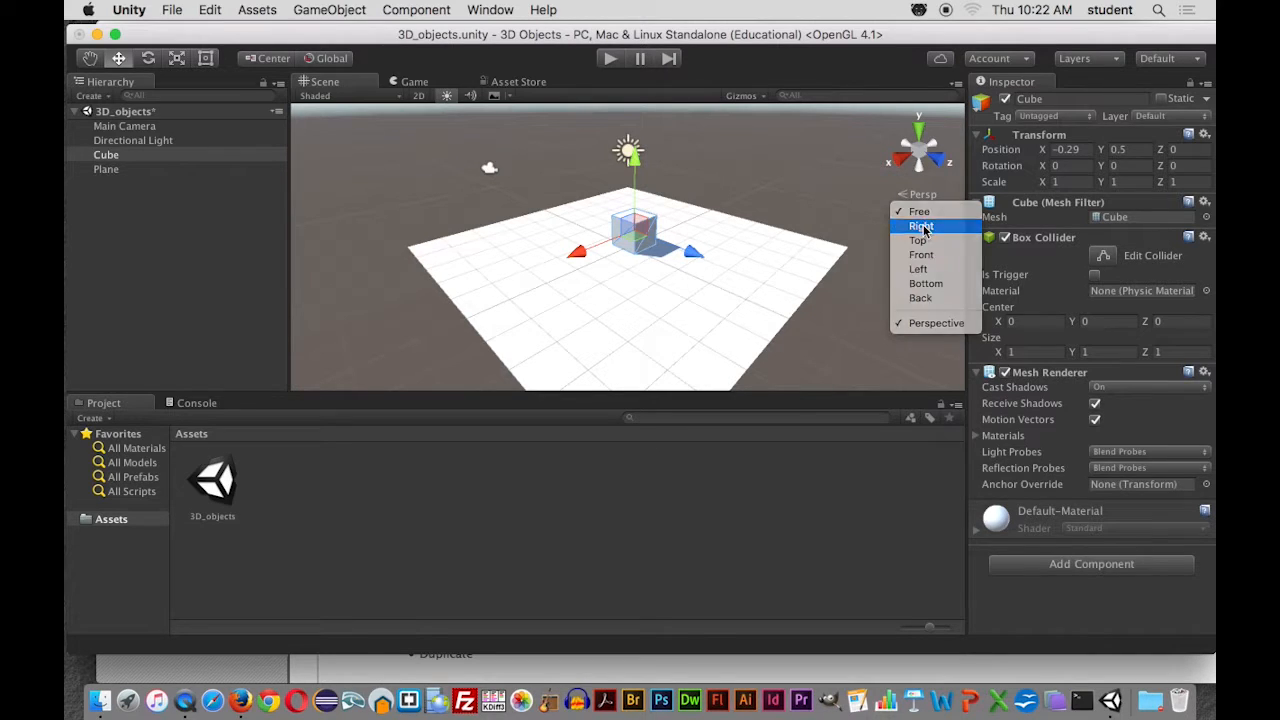
left_click(920, 226)
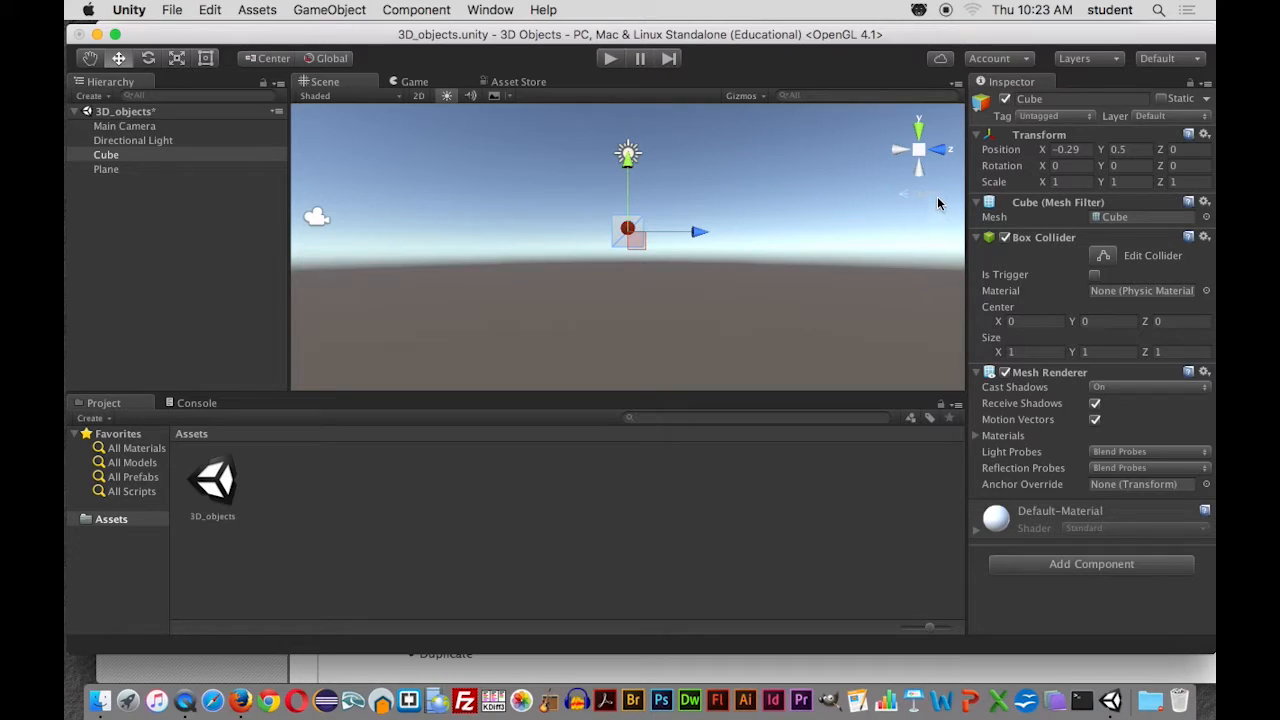
right_click(928, 202)
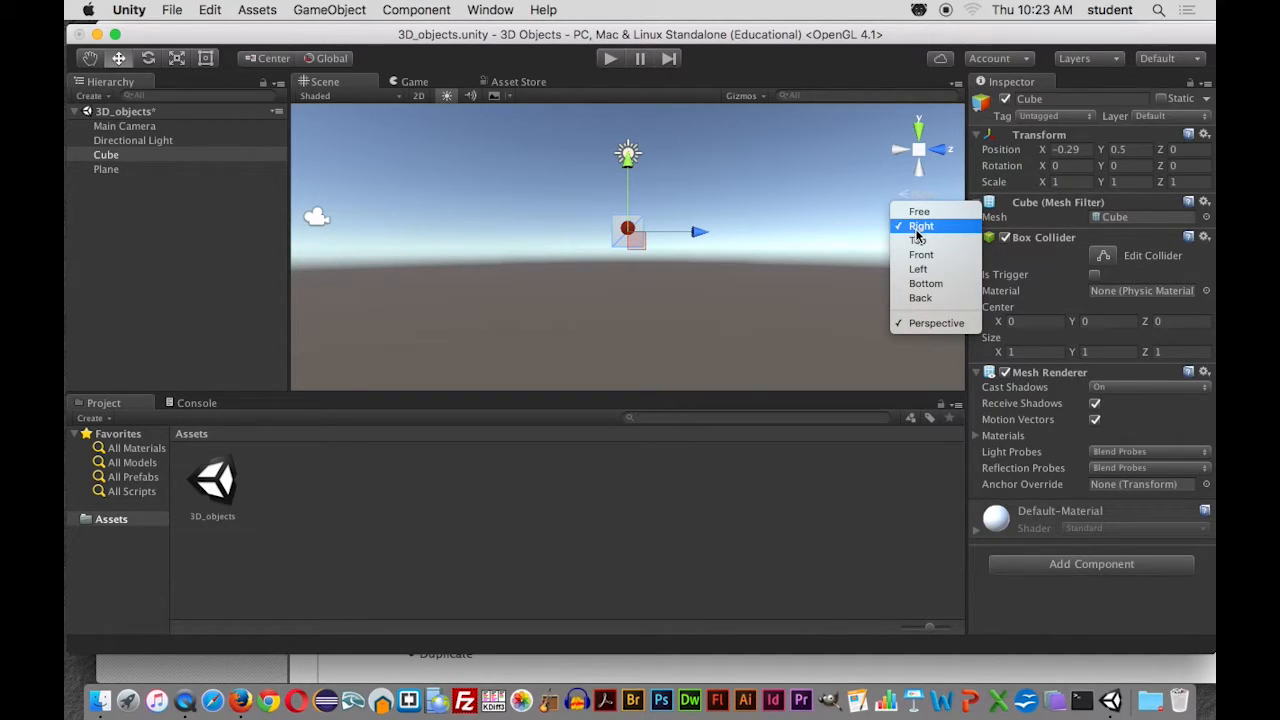
left_click(831, 233)
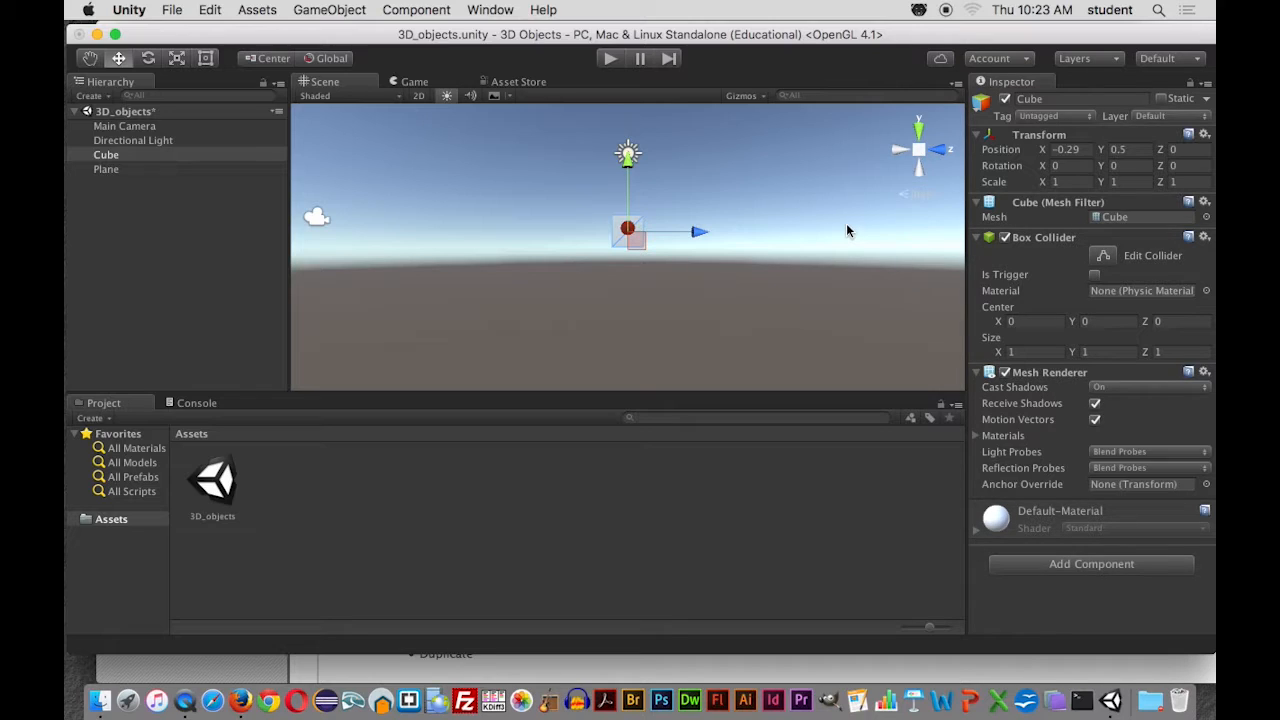
right_click(918, 203)
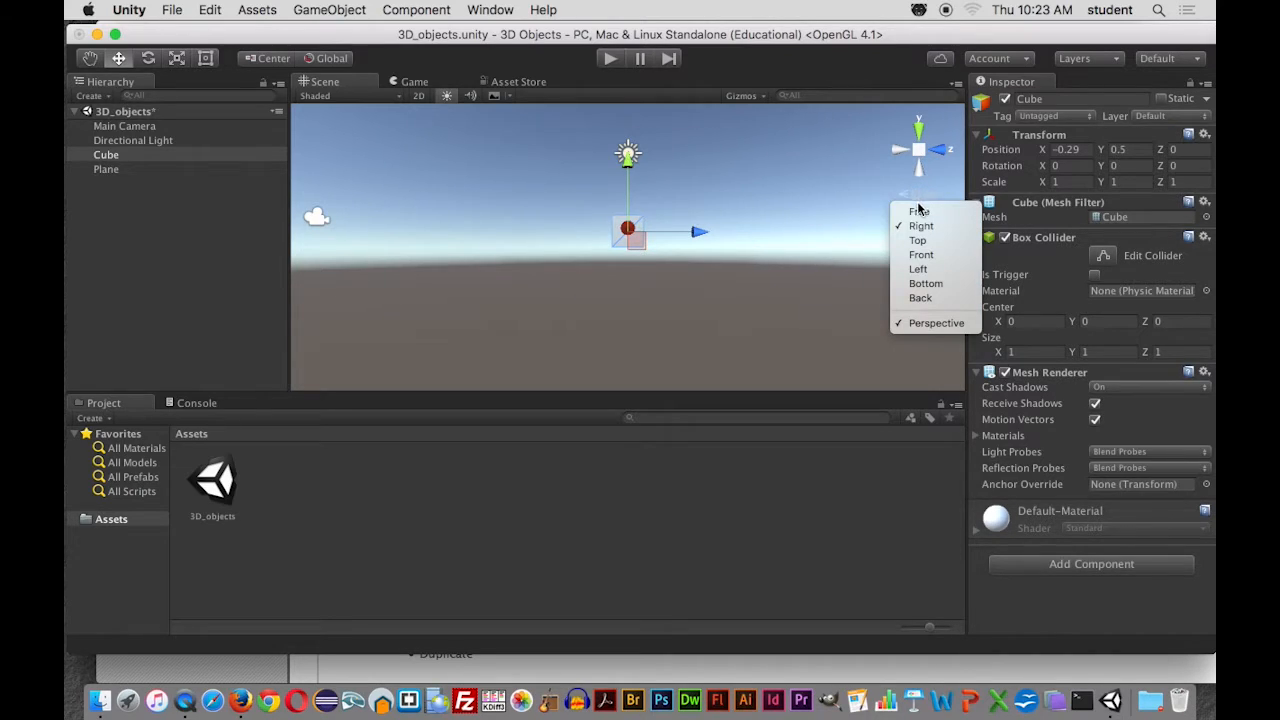
left_click(918, 240)
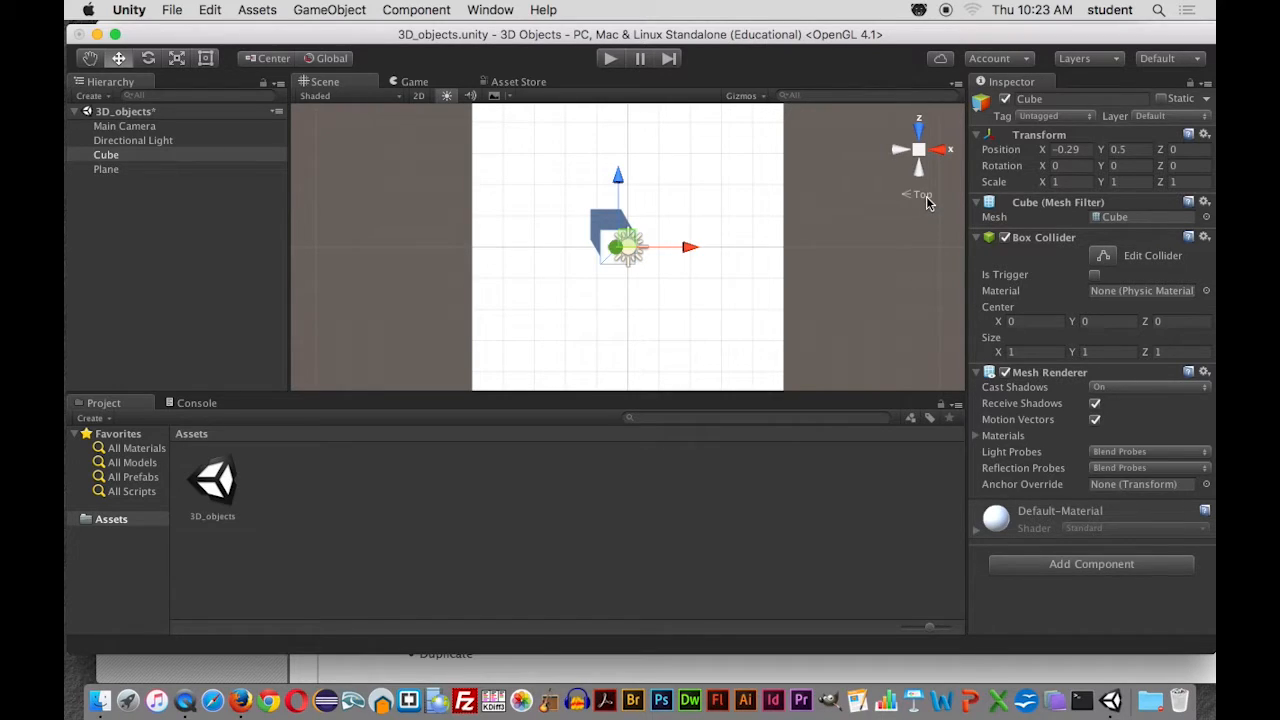
left_click(924, 197)
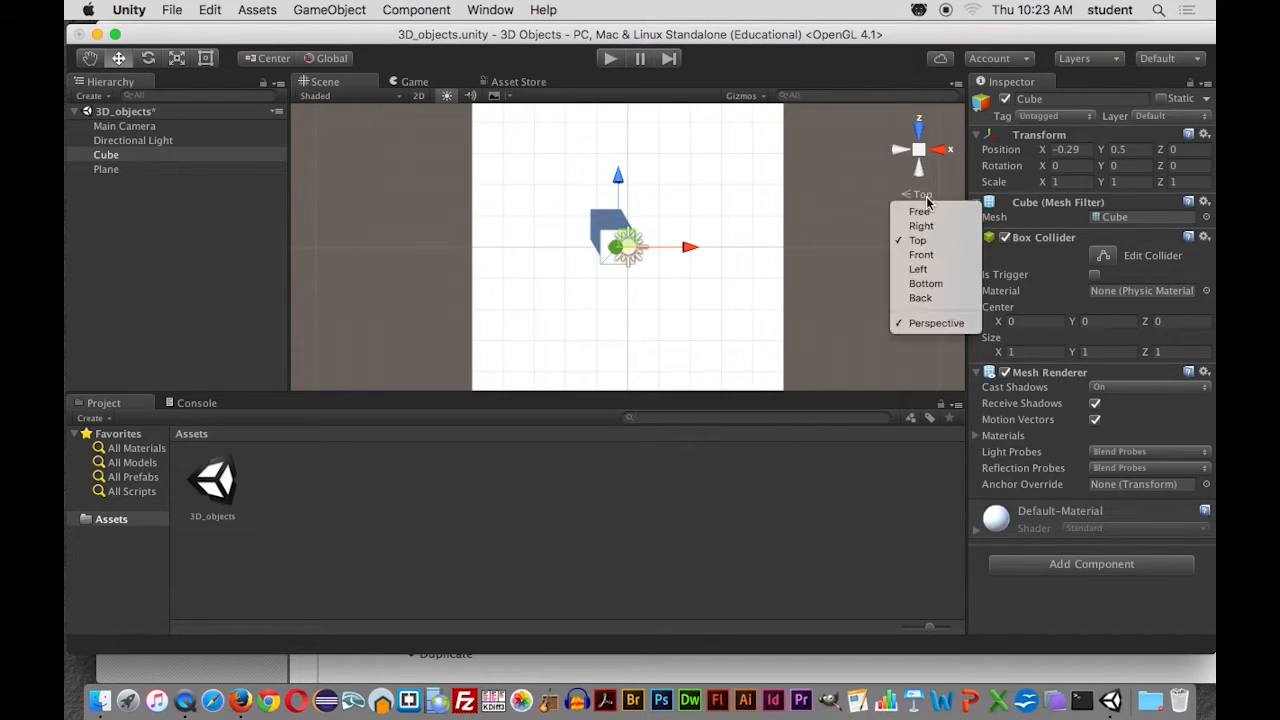
left_click(925, 284)
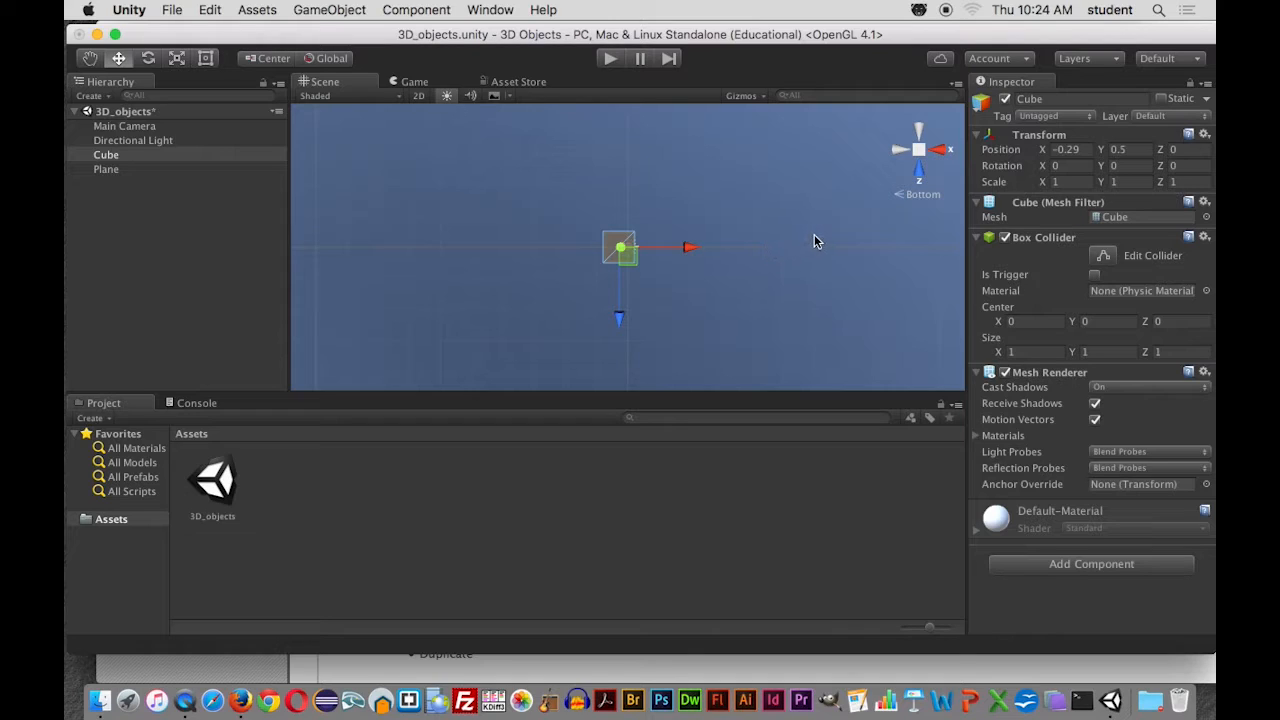
right_click(927, 197)
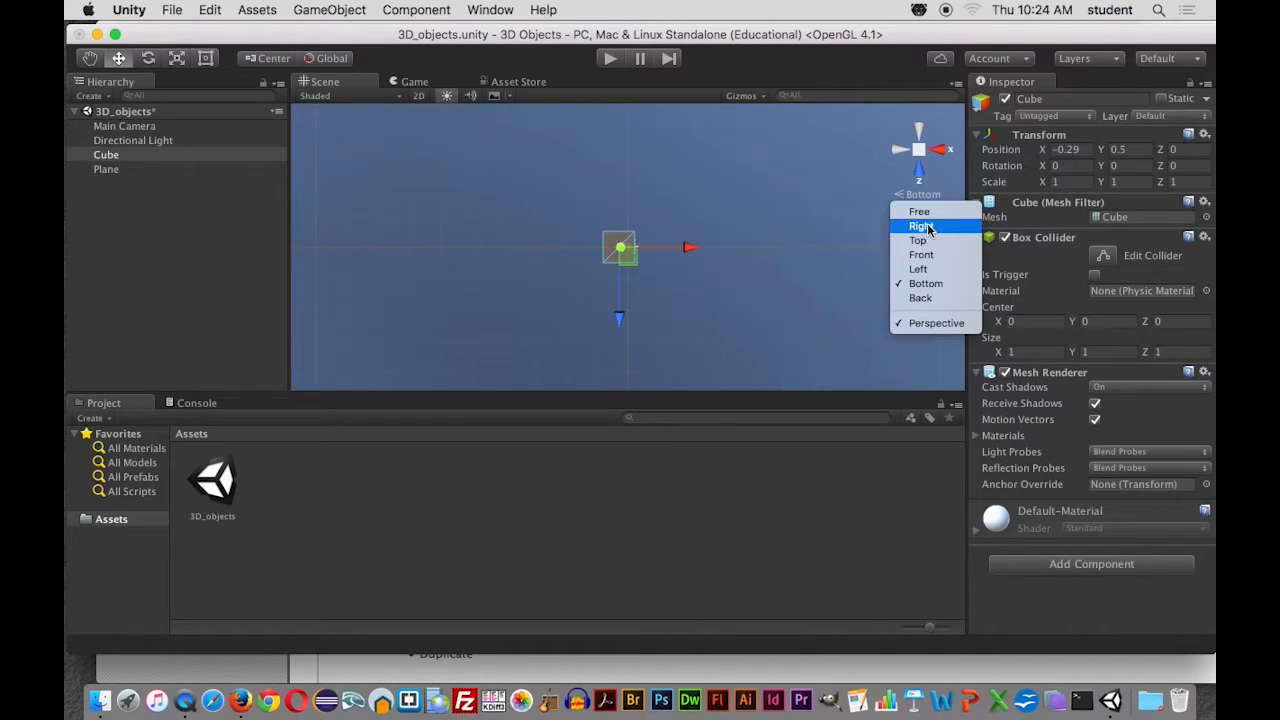
left_click(919, 211)
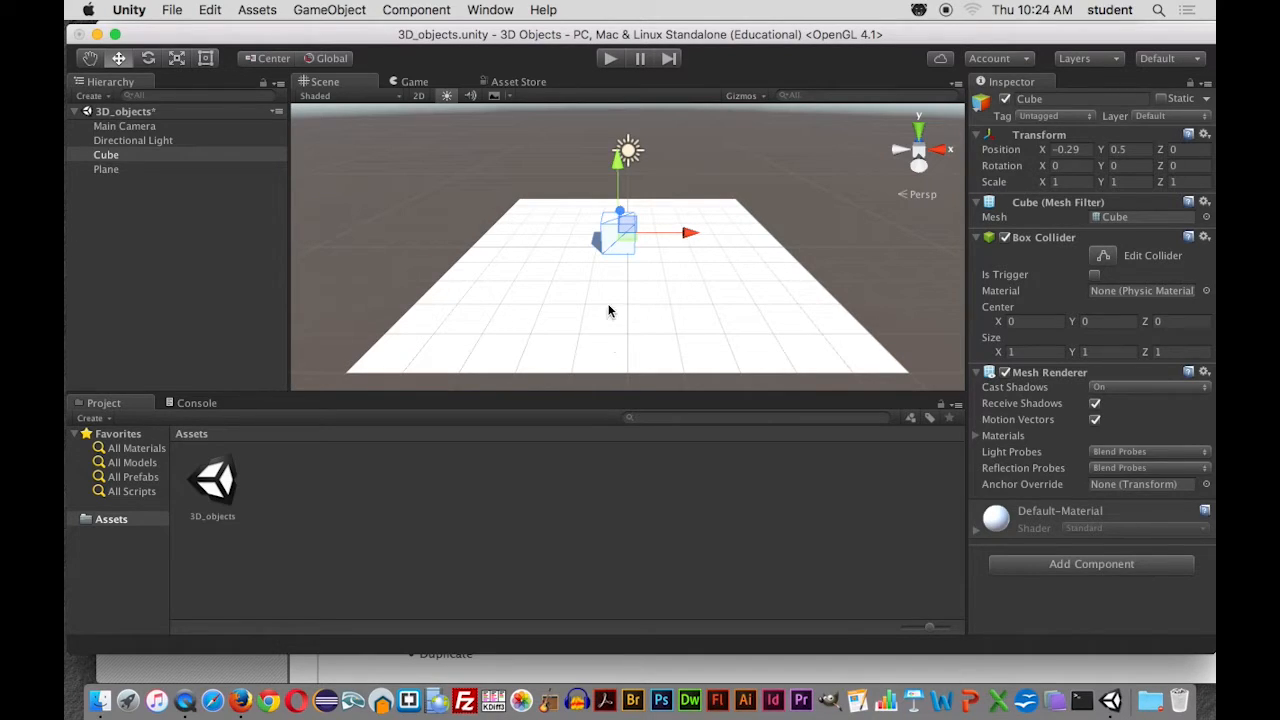
Deselect the cube and pan around the scene with the Hand tool, finishing with the plane and cube in view
left_click(447, 201)
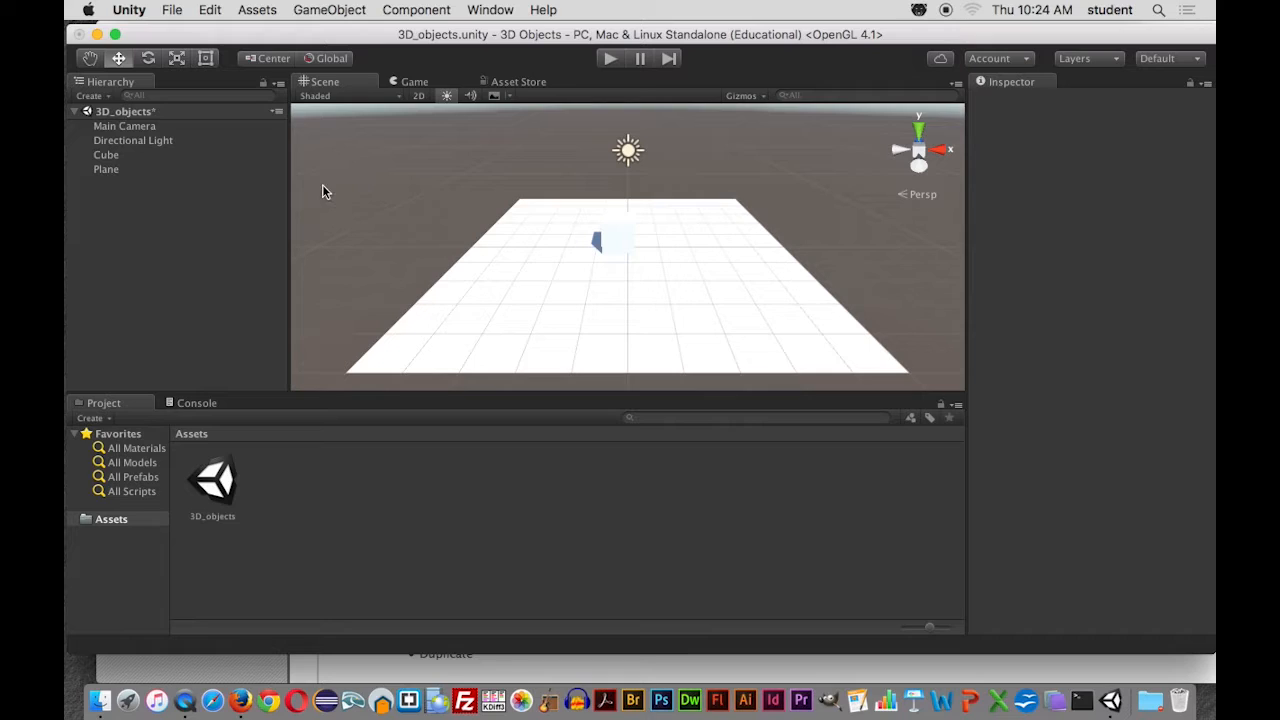
left_click(91, 59)
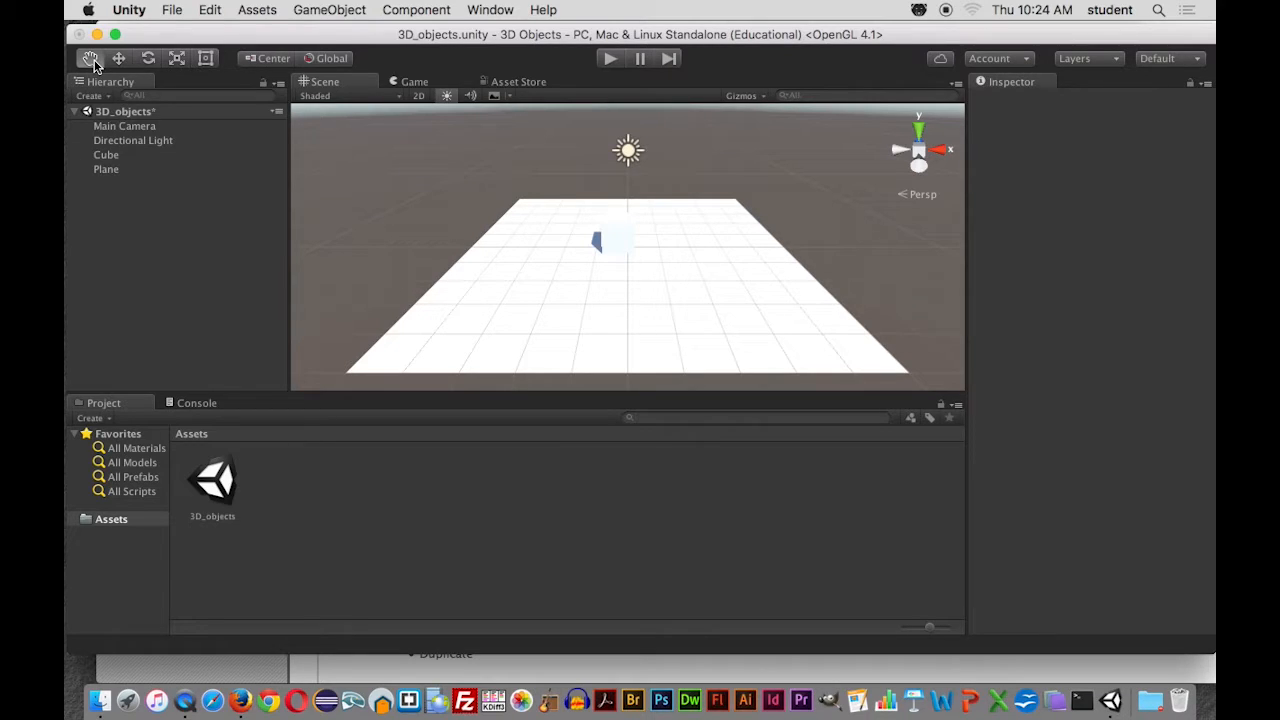
left_click_drag(524, 306, 477, 235)
mouse_move(595, 253)
left_mouse_down()
mouse_move(491, 229)
mouse_move(432, 240)
left_mouse_up()
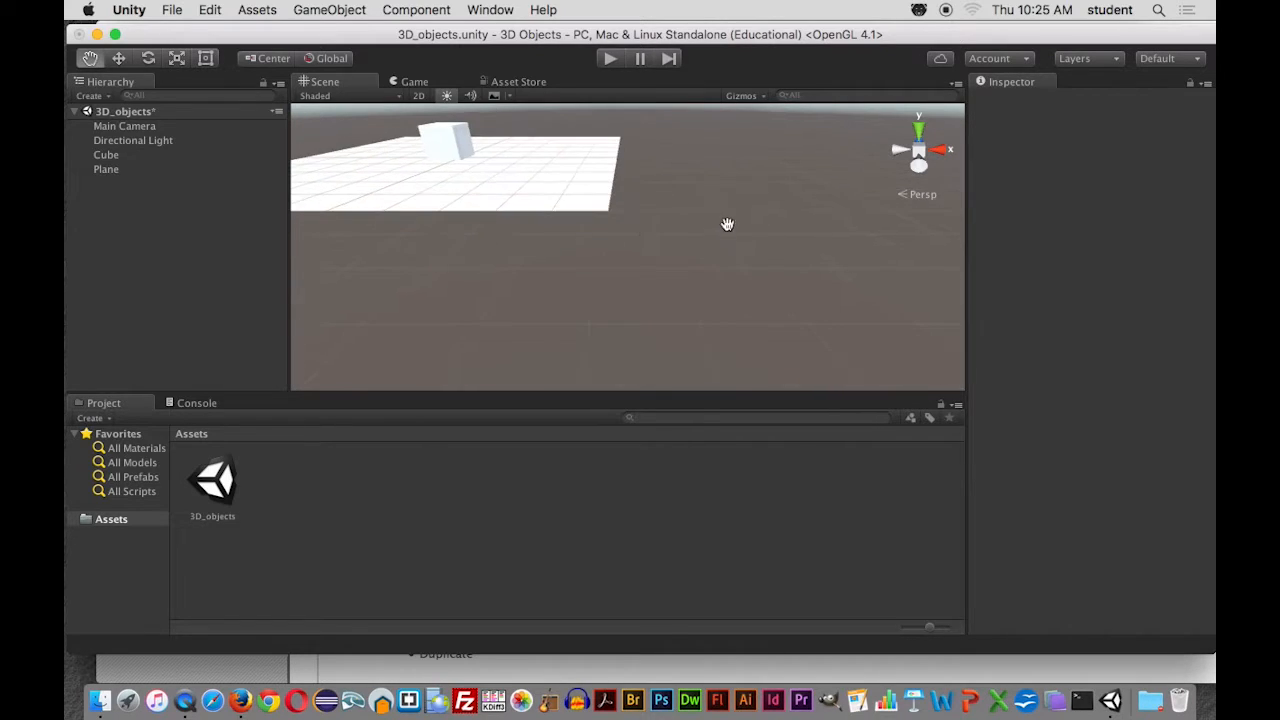
left_click_drag(720, 223, 600, 247)
left_click_drag(769, 212, 575, 212)
mouse_move(720, 220)
left_mouse_down()
mouse_move(500, 212)
mouse_move(575, 228)
mouse_move(550, 234)
left_mouse_up()
mouse_move(320, 208)
left_mouse_down()
mouse_move(377, 211)
mouse_move(520, 172)
left_mouse_up()
mouse_move(305, 181)
left_mouse_down()
mouse_move(443, 223)
mouse_move(580, 204)
left_mouse_up()
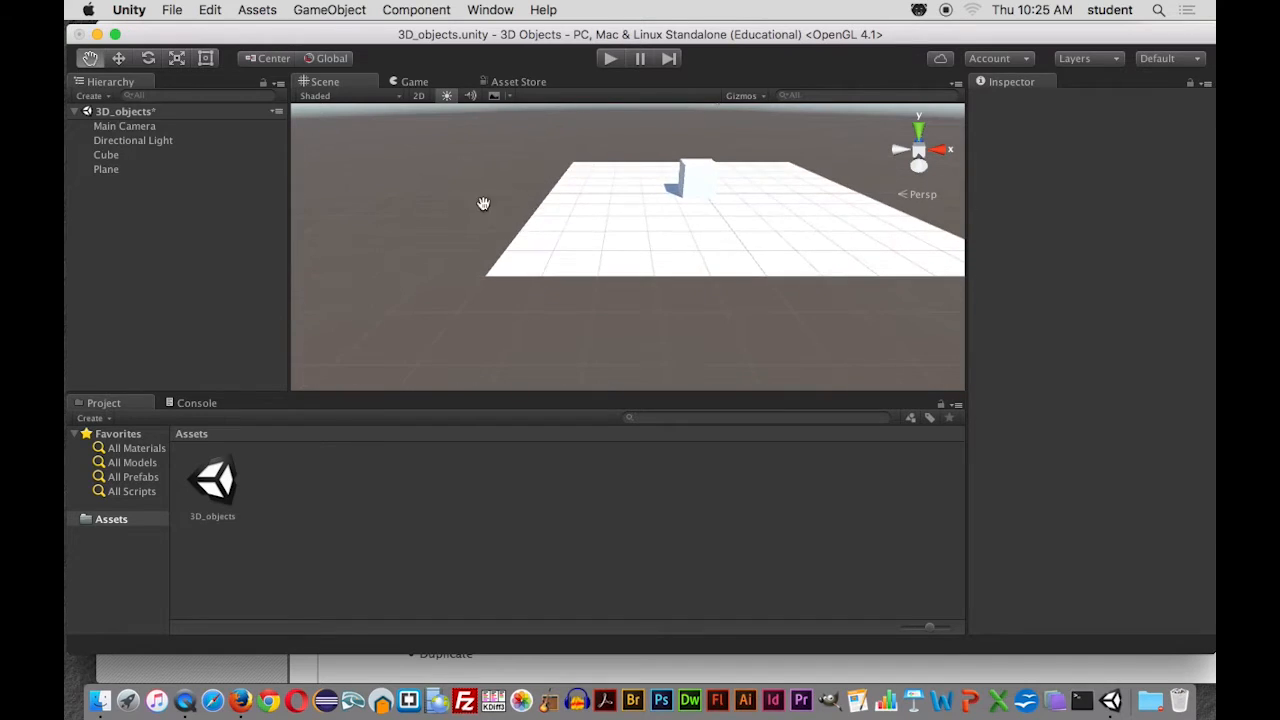
left_click_drag(420, 213, 508, 234)
left_click_drag(382, 223, 496, 253)
mouse_move(583, 277)
left_mouse_down()
mouse_move(523, 260)
mouse_move(543, 263)
mouse_move(497, 308)
mouse_move(483, 209)
mouse_move(500, 194)
mouse_move(519, 294)
mouse_move(316, 314)
mouse_move(483, 283)
mouse_move(463, 280)
left_mouse_up()
left_click_drag(614, 274, 840, 247)
left_click_drag(561, 281, 640, 293)
mouse_move(440, 246)
left_mouse_down()
mouse_move(551, 265)
mouse_move(520, 249)
mouse_move(563, 249)
left_mouse_up()
left_click_drag(383, 245, 571, 251)
left_click_drag(776, 219, 404, 214)
mouse_move(650, 230)
left_mouse_down()
mouse_move(500, 234)
mouse_move(494, 180)
mouse_move(554, 331)
left_mouse_up()
left_click_drag(488, 211, 500, 106)
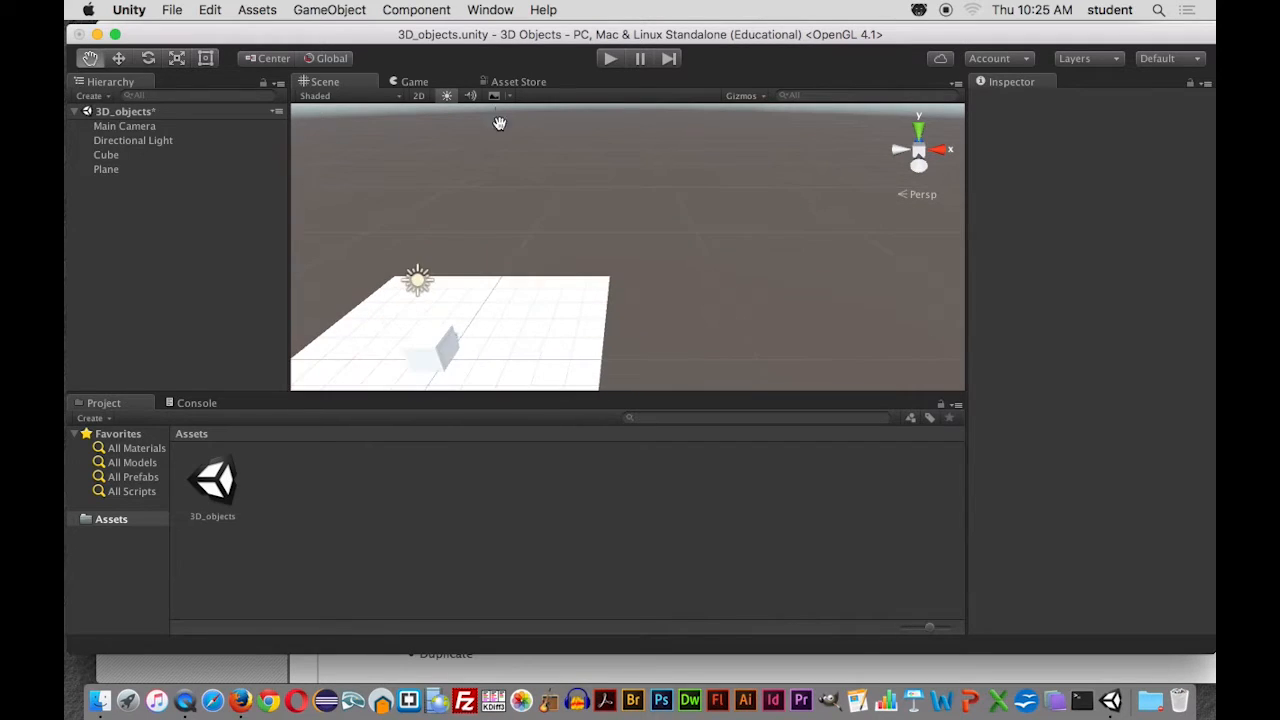
left_click_drag(526, 257, 677, 220)
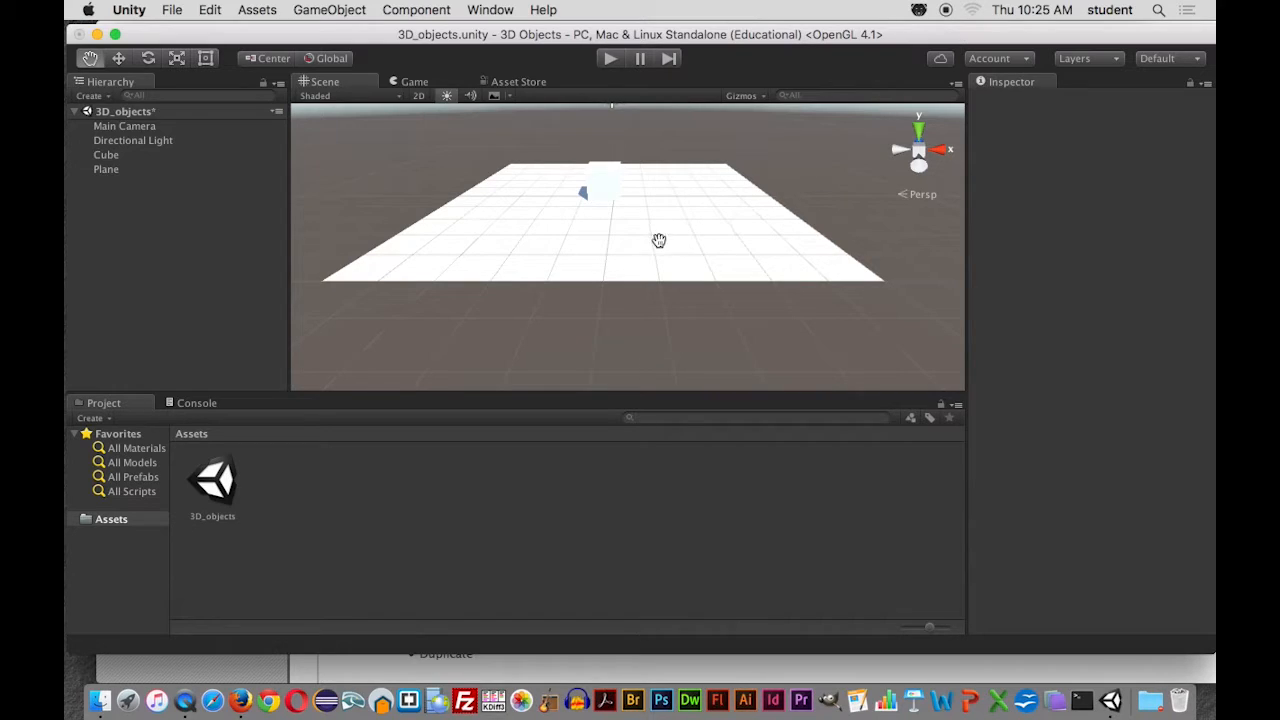
left_click_drag(657, 234, 669, 277)
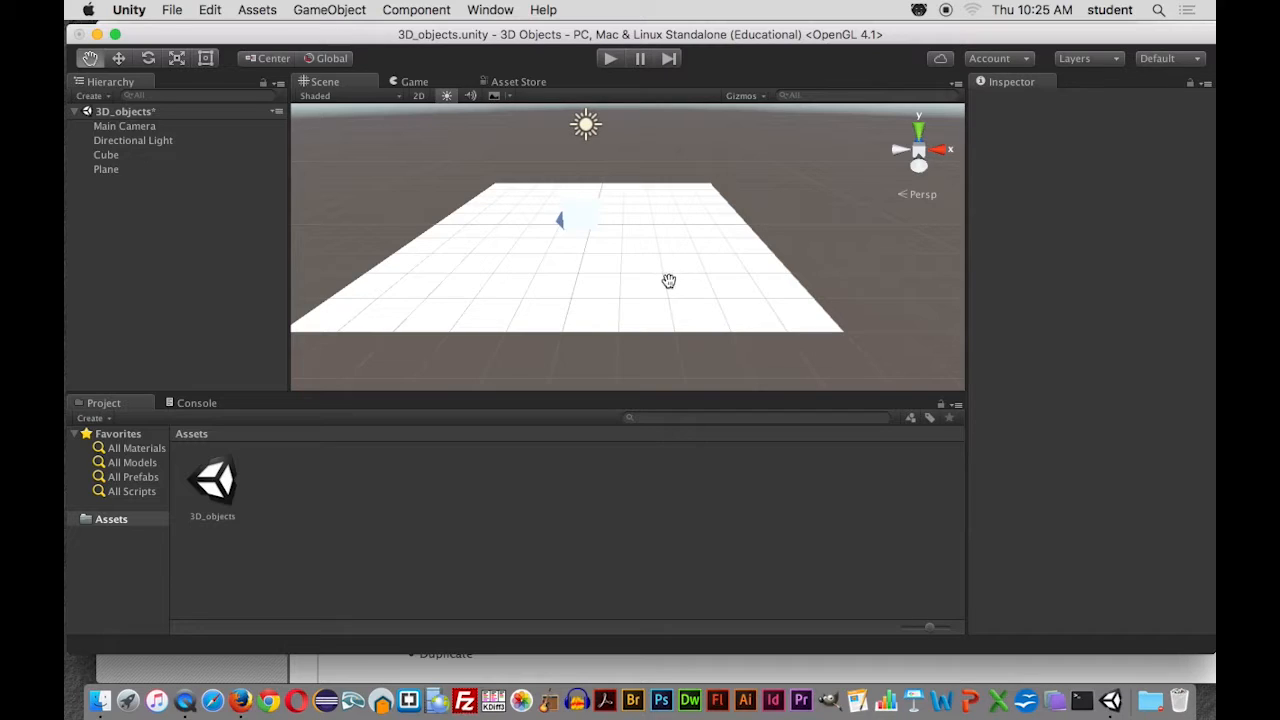
mouse_move(589, 286)
left_mouse_down()
mouse_move(654, 294)
mouse_move(580, 297)
left_mouse_up()
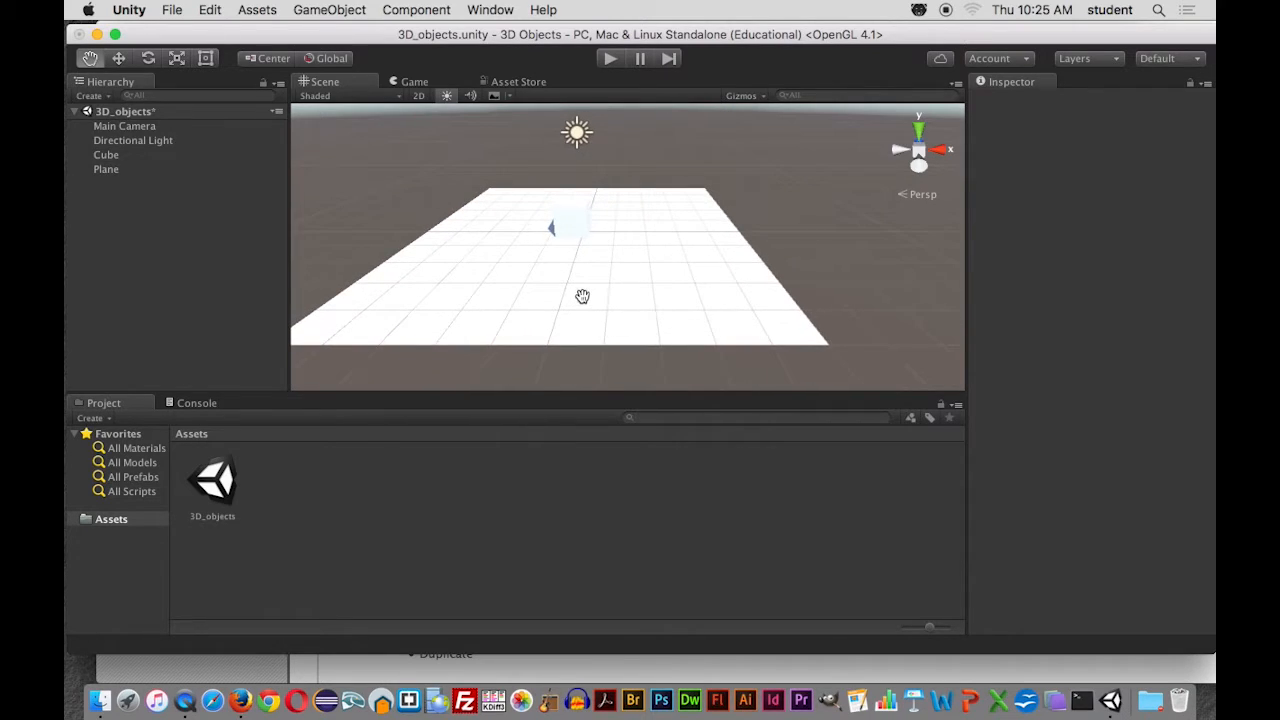
Try moving the plane along the X axis to about 0.09, and undo the move
key("w")
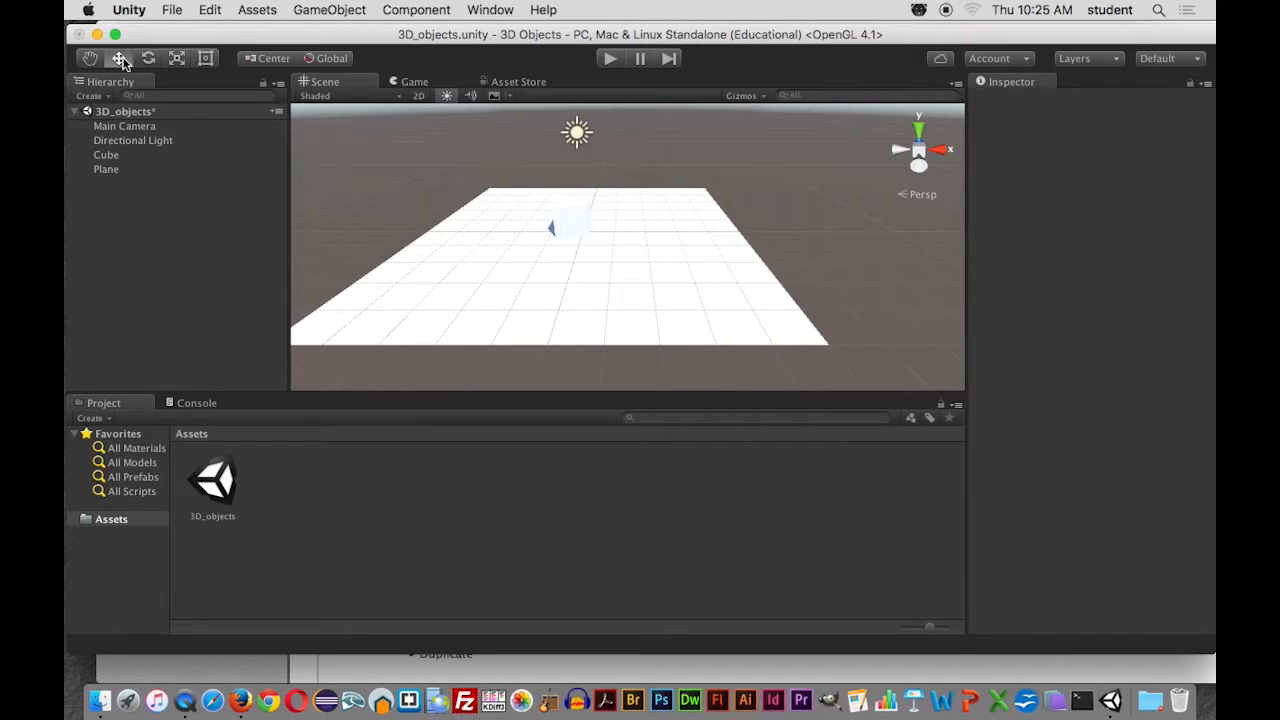
left_click(600, 252)
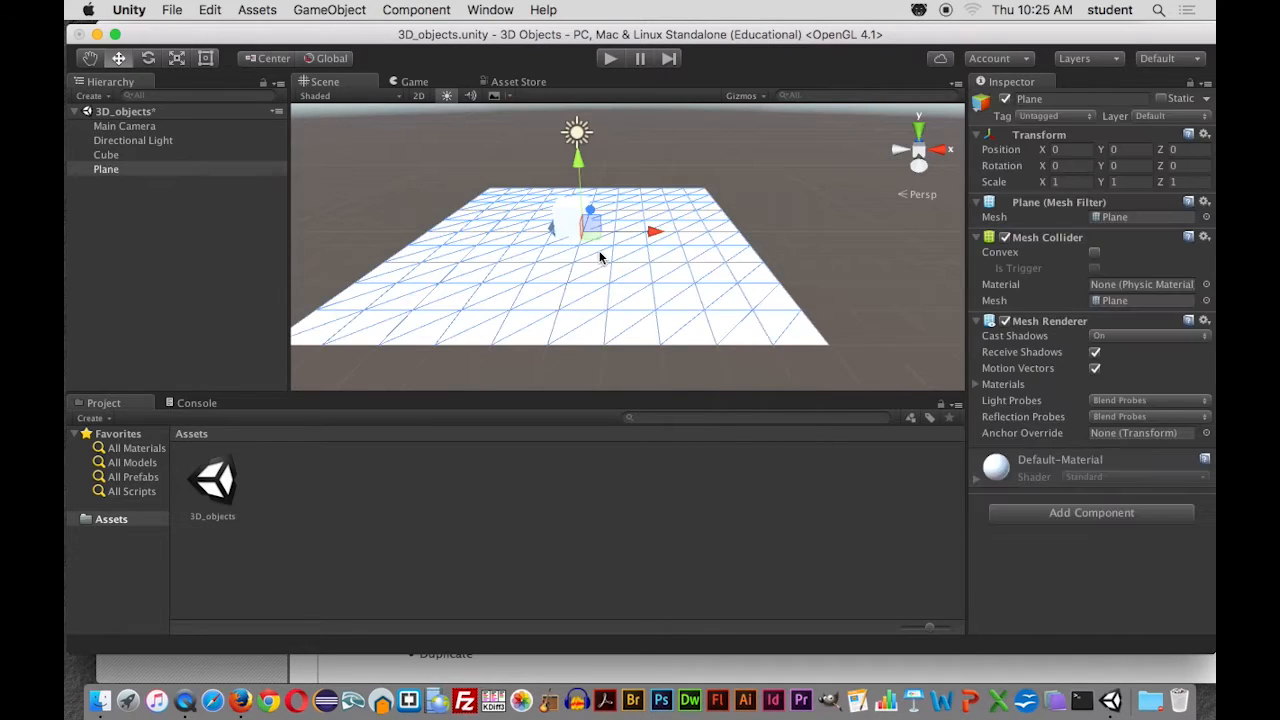
mouse_move(651, 234)
left_mouse_down()
mouse_move(709, 249)
mouse_move(657, 243)
left_mouse_up()
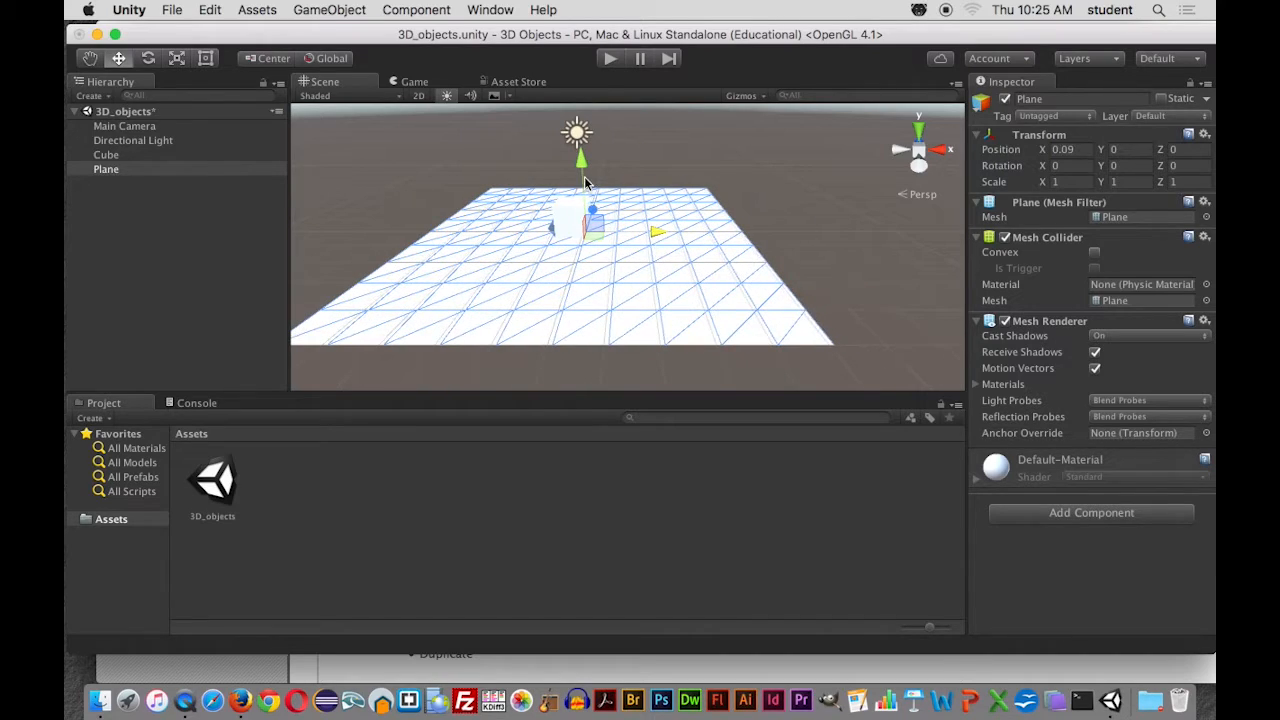
key("super+z")
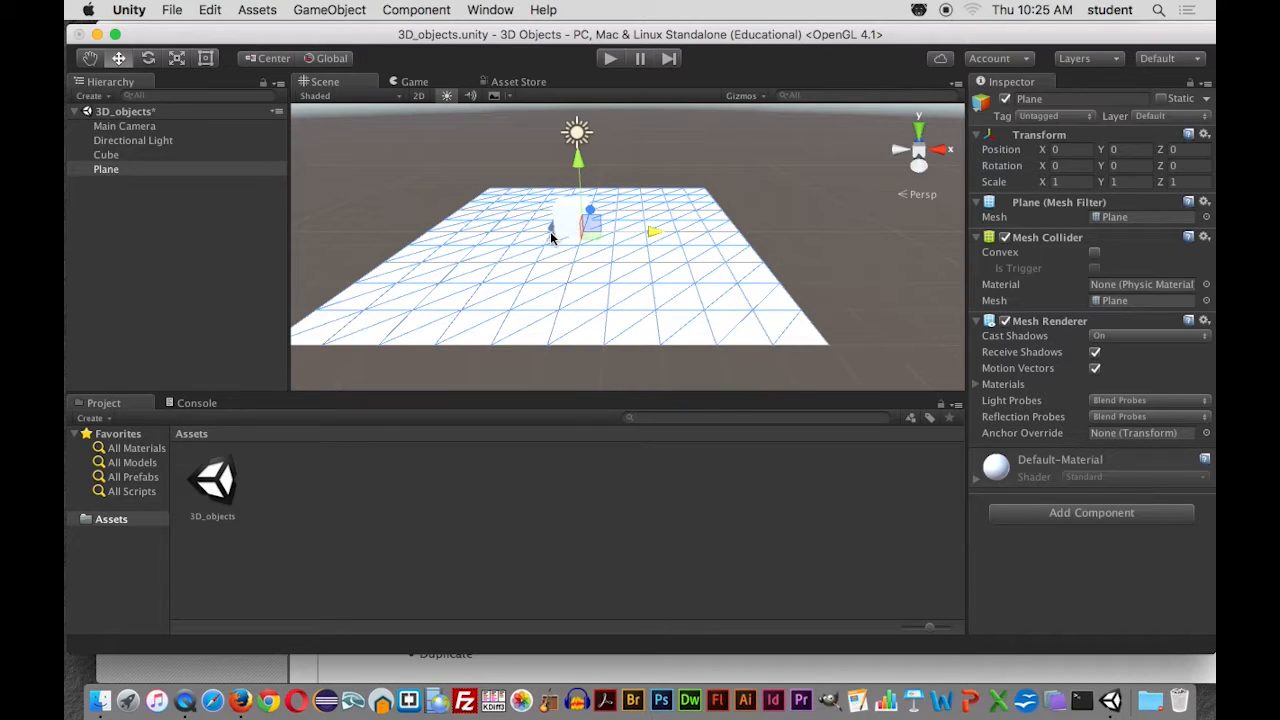
Rotate the plane back and forth about its X axis, ending at about 6.9 degrees
left_click(148, 58)
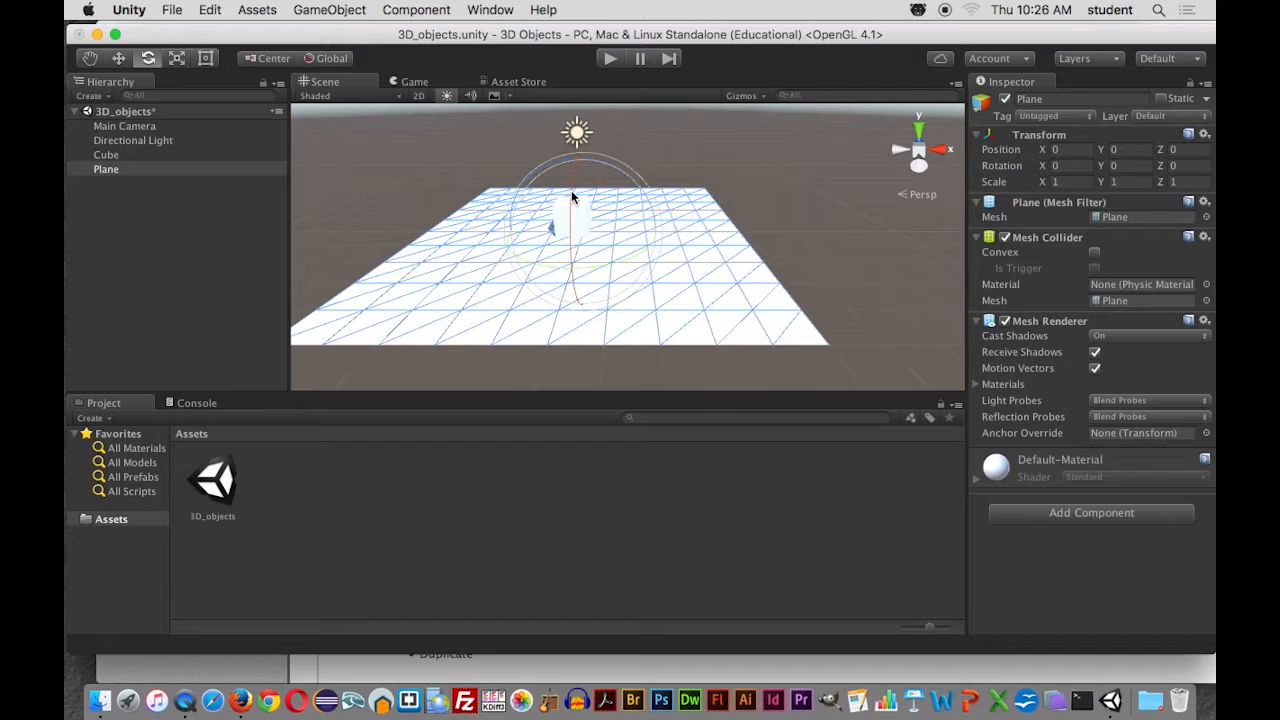
left_click_drag(571, 188, 589, 139)
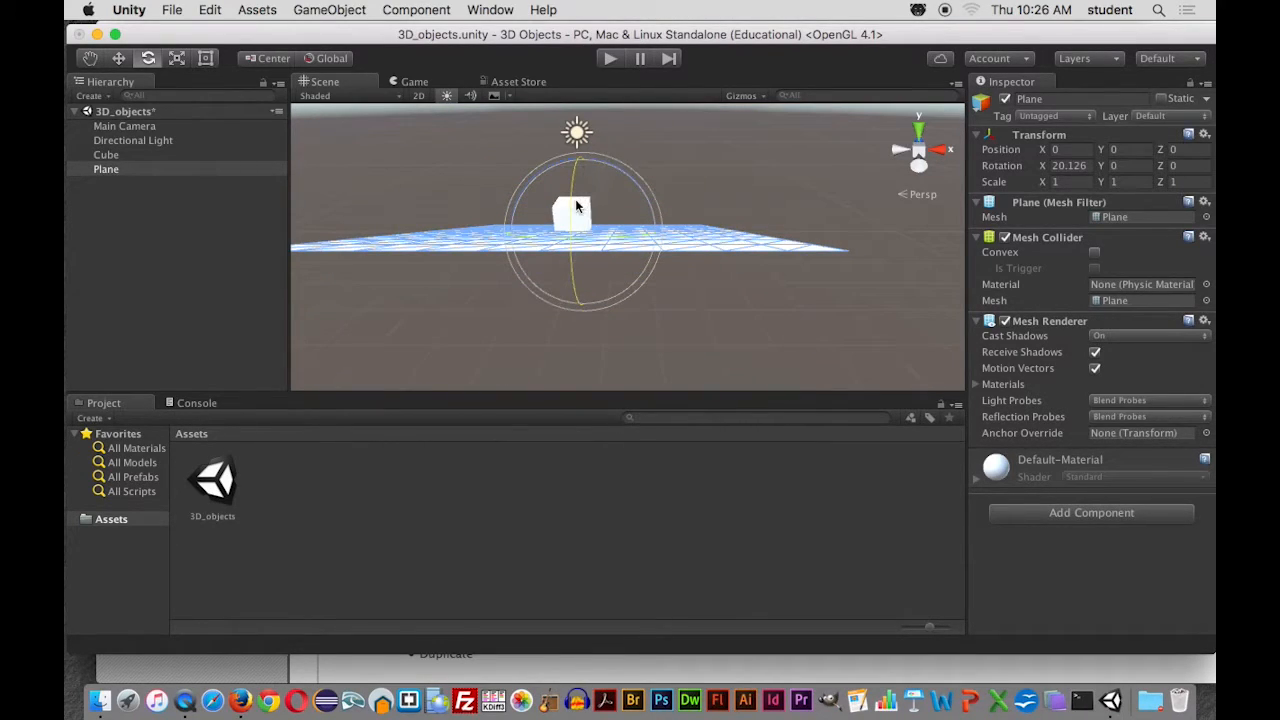
left_click_drag(571, 210, 578, 155)
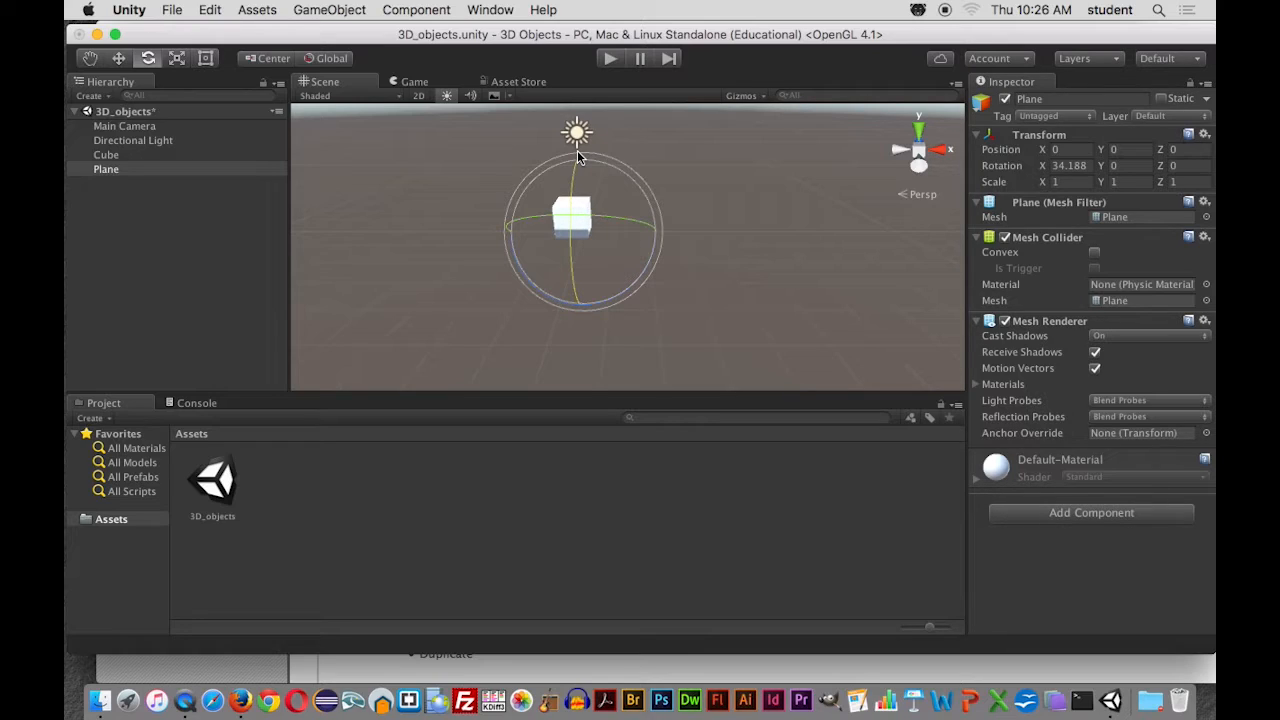
left_click_drag(577, 174, 588, 212)
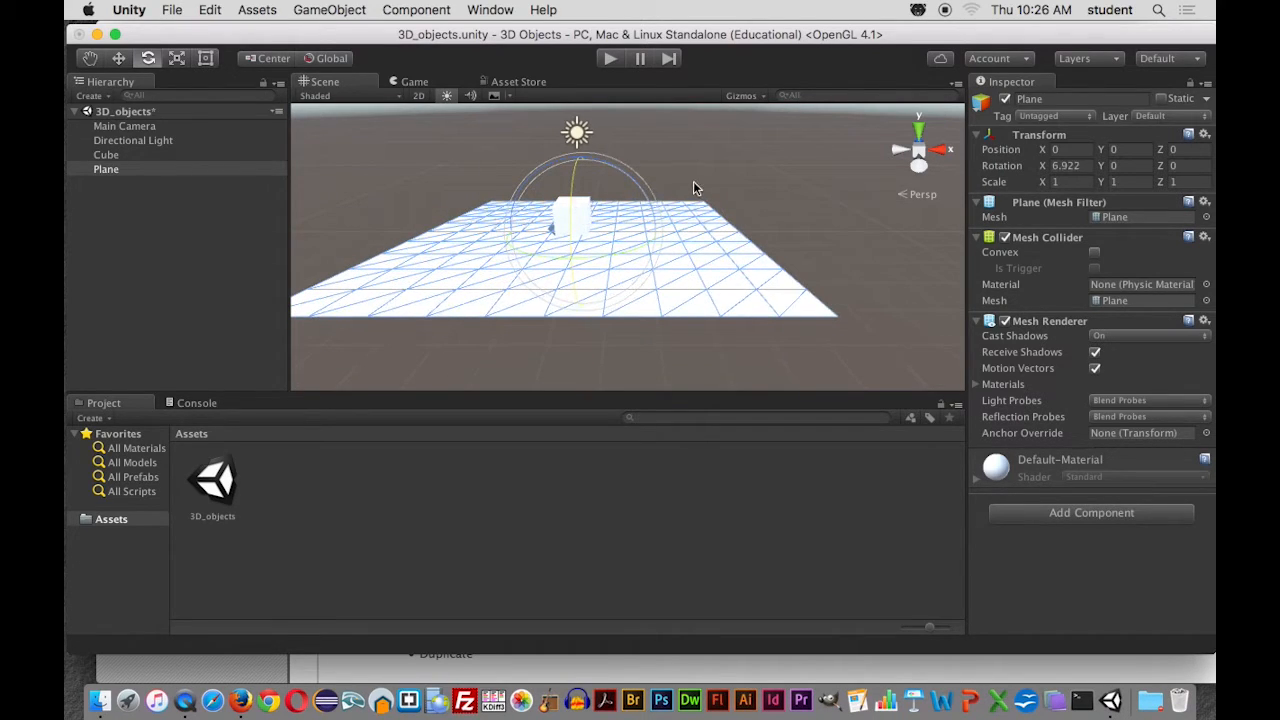
Select the plane and rotate it about its X axis to about -1.35 degrees
left_click(695, 189)
left_click(580, 220)
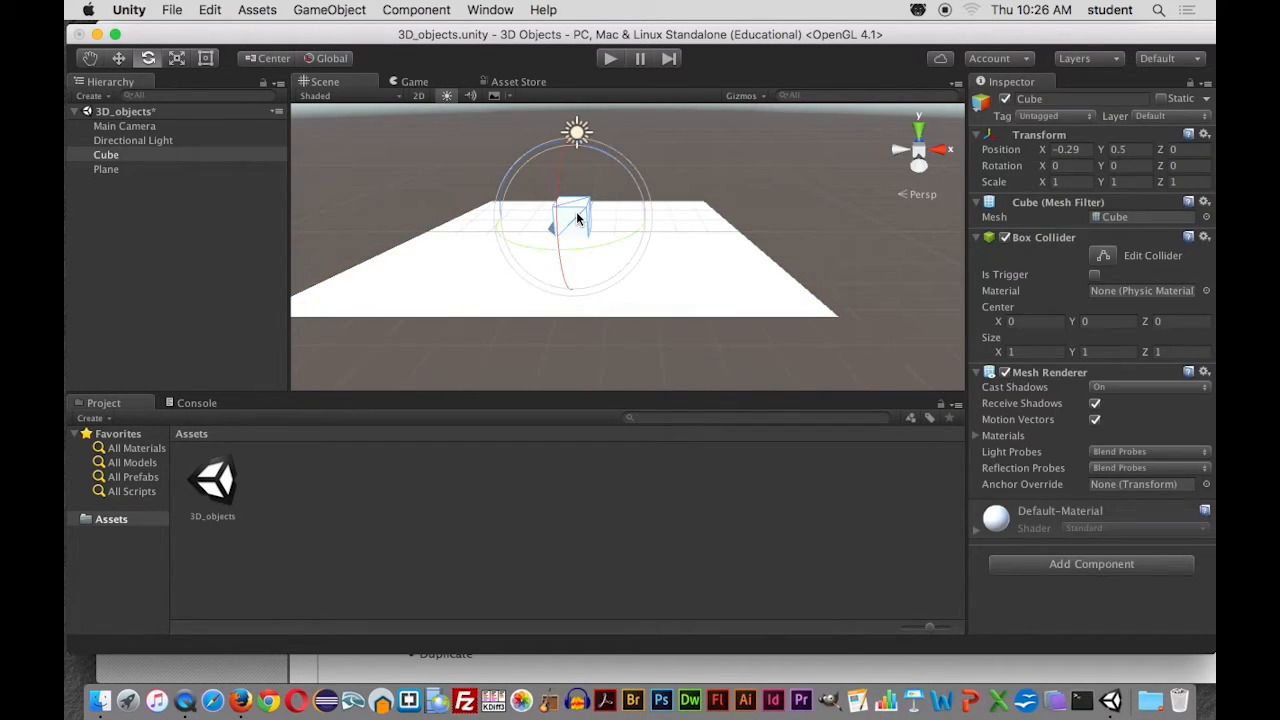
left_click(650, 207)
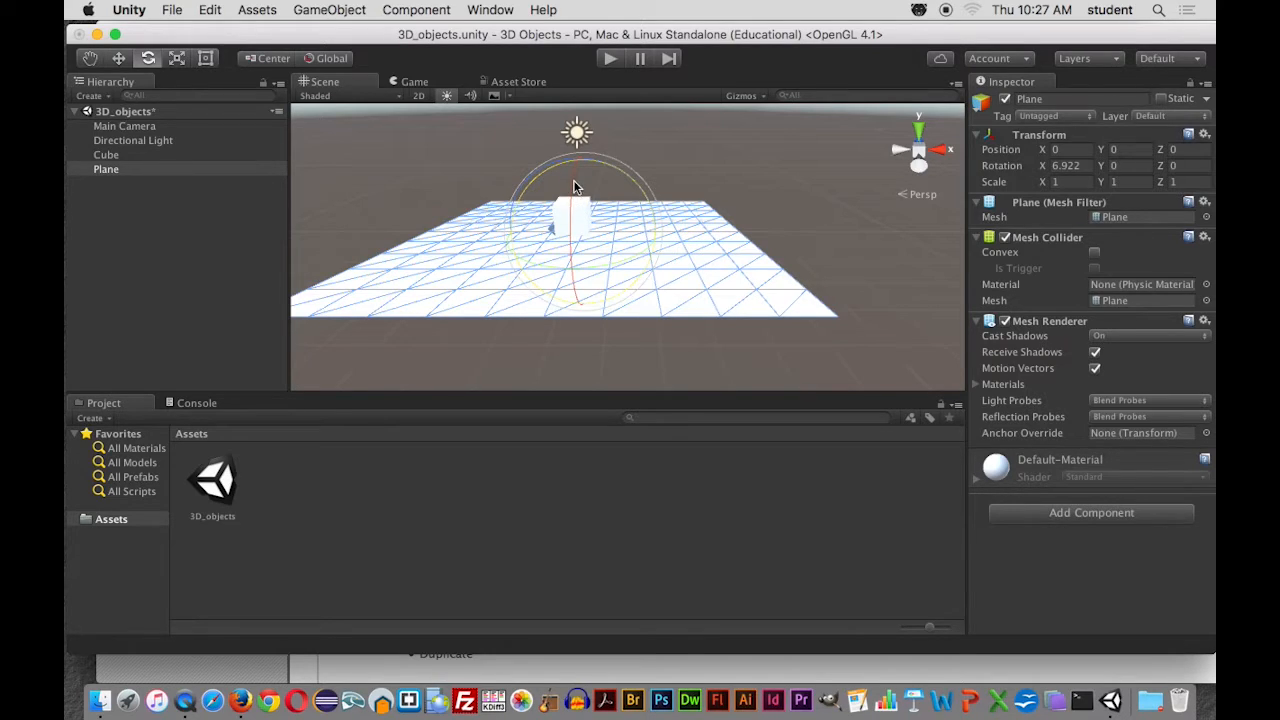
left_click_drag(574, 187, 578, 214)
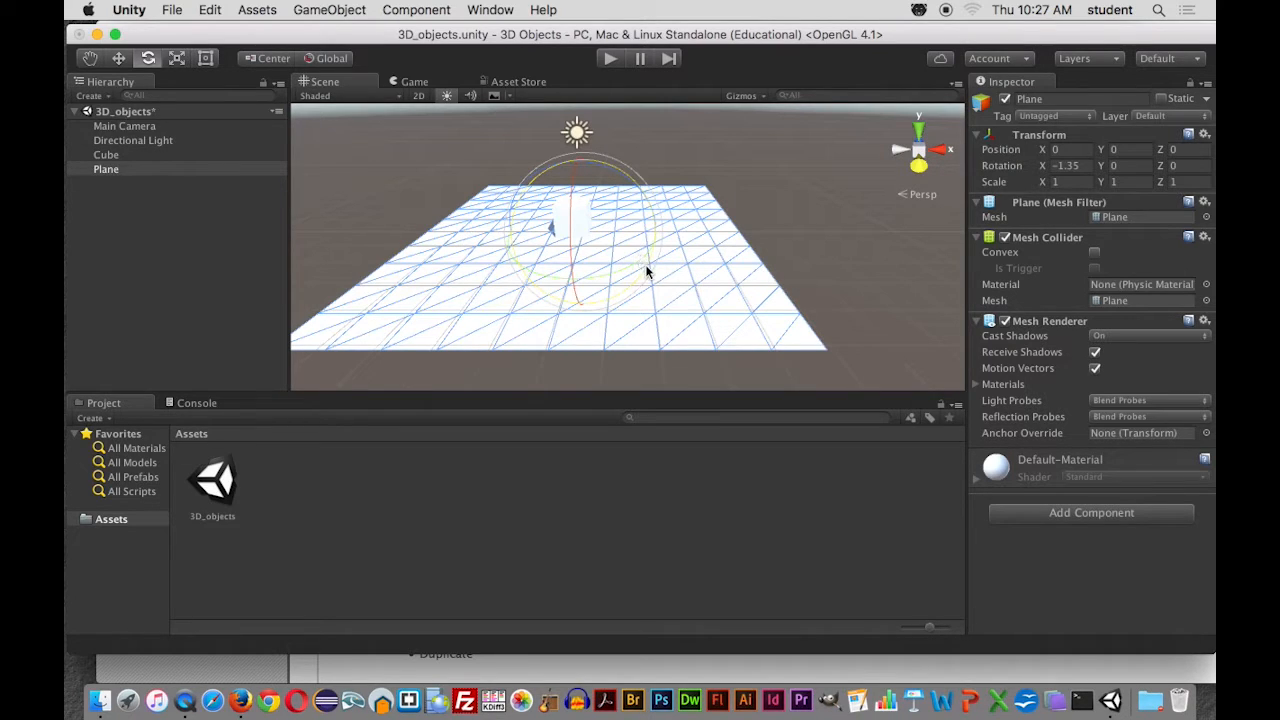
Try rotating the plane slightly about its Z axis and freely about several axes, and undo these rotations
mouse_move(646, 272)
left_mouse_down()
mouse_move(647, 224)
mouse_move(615, 292)
mouse_move(648, 201)
mouse_move(665, 192)
mouse_move(649, 260)
mouse_move(629, 280)
mouse_move(646, 260)
mouse_move(641, 273)
left_mouse_up()
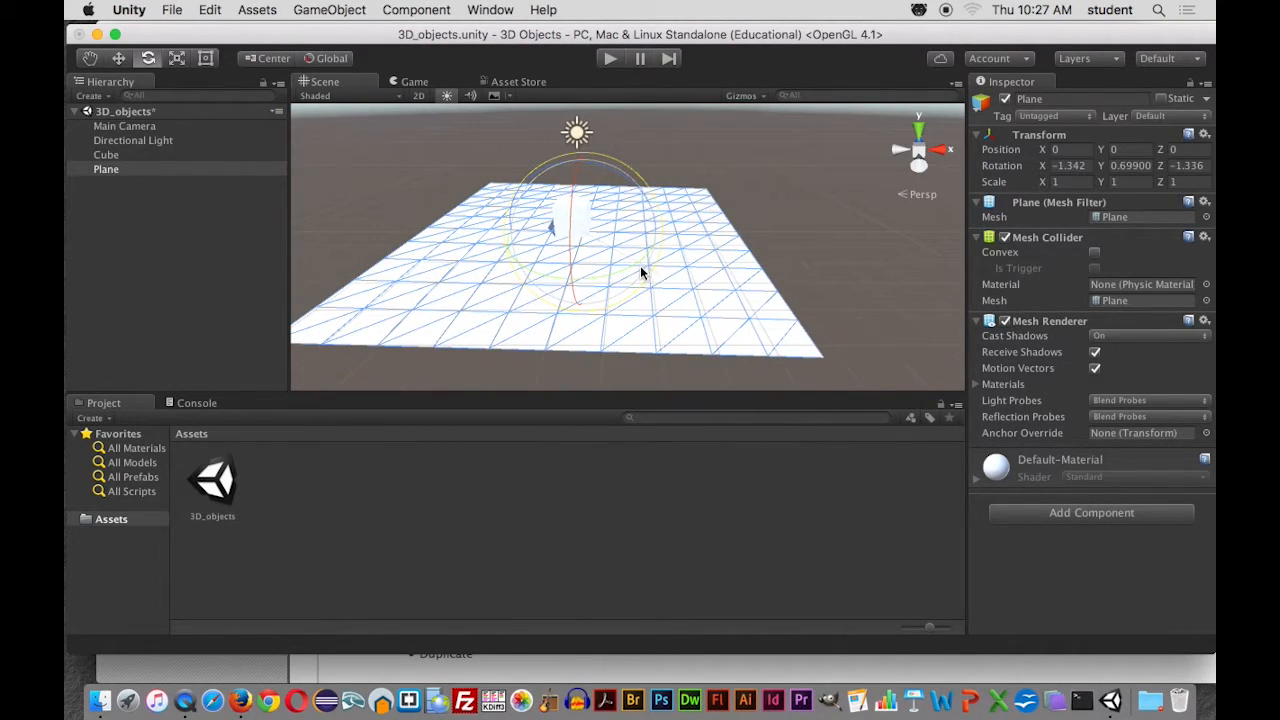
left_click_drag(618, 207, 558, 223)
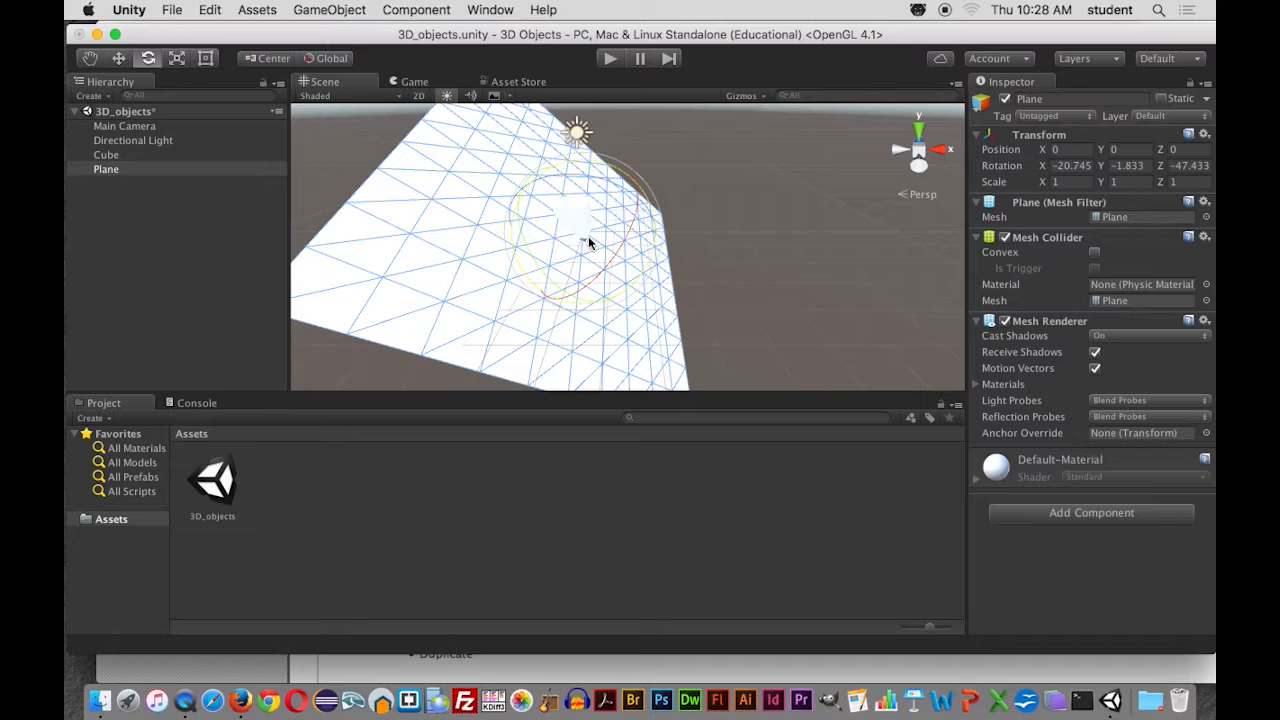
key("super+z")
key("super+z")
key("super+z")
key("super+z")
key("super+z")
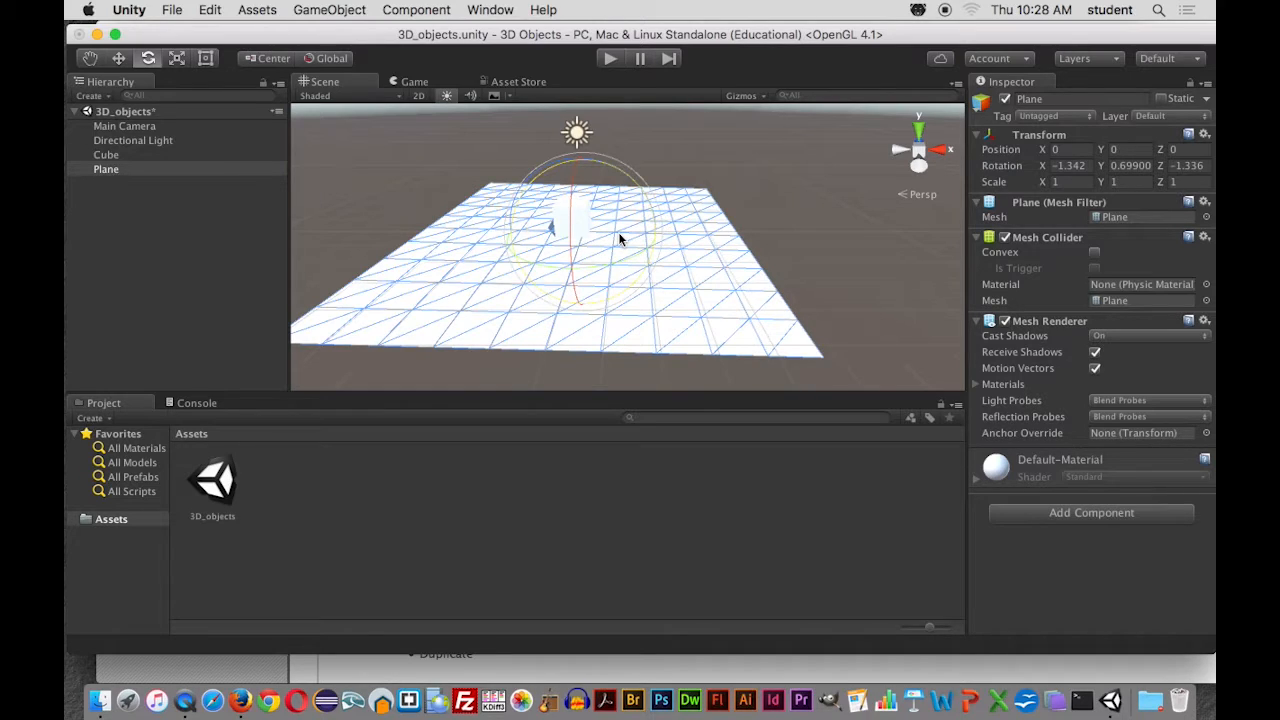
key("super+z")
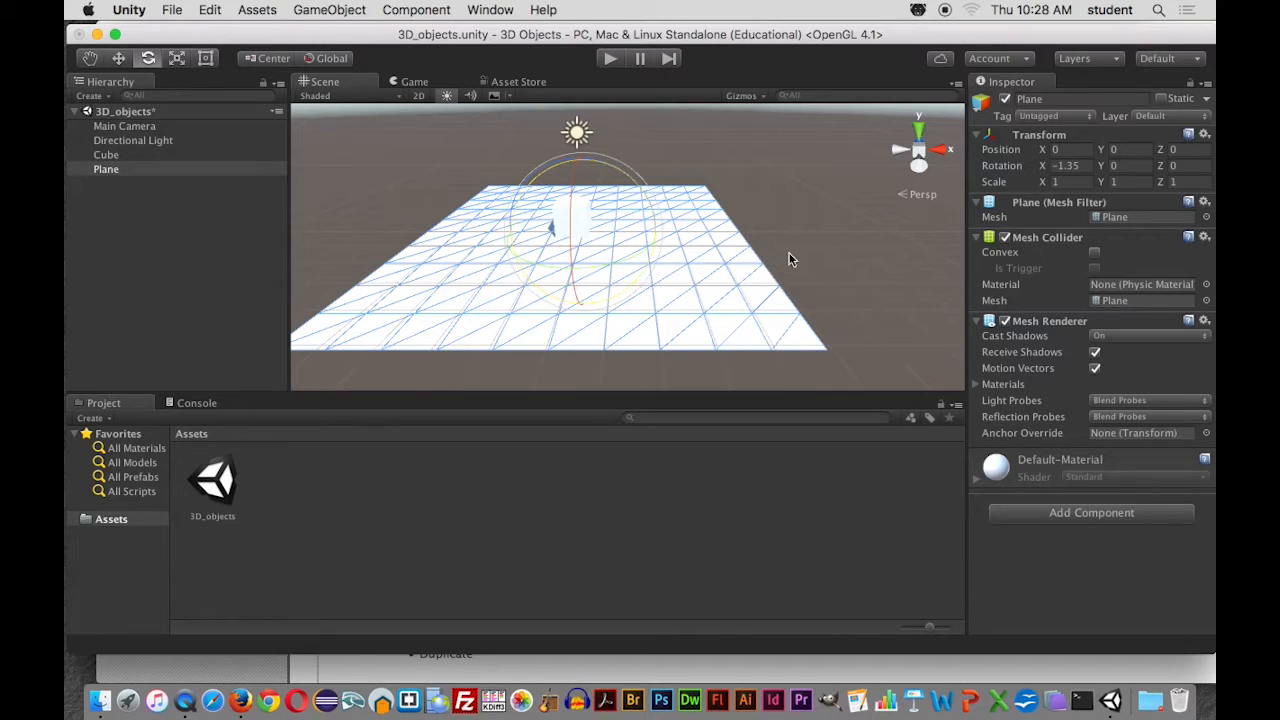
Deselect the plane and pan the scene with the Hand tool so the whole plane is in view
left_click(838, 224)
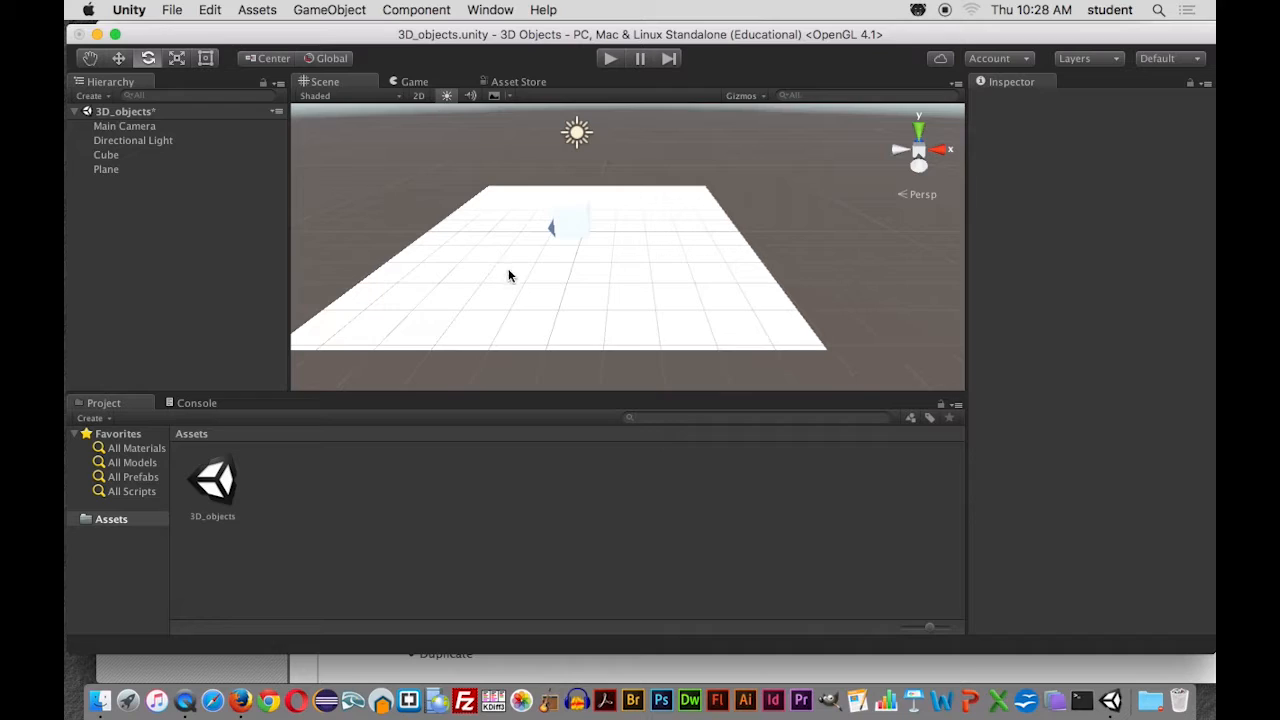
left_click(557, 258)
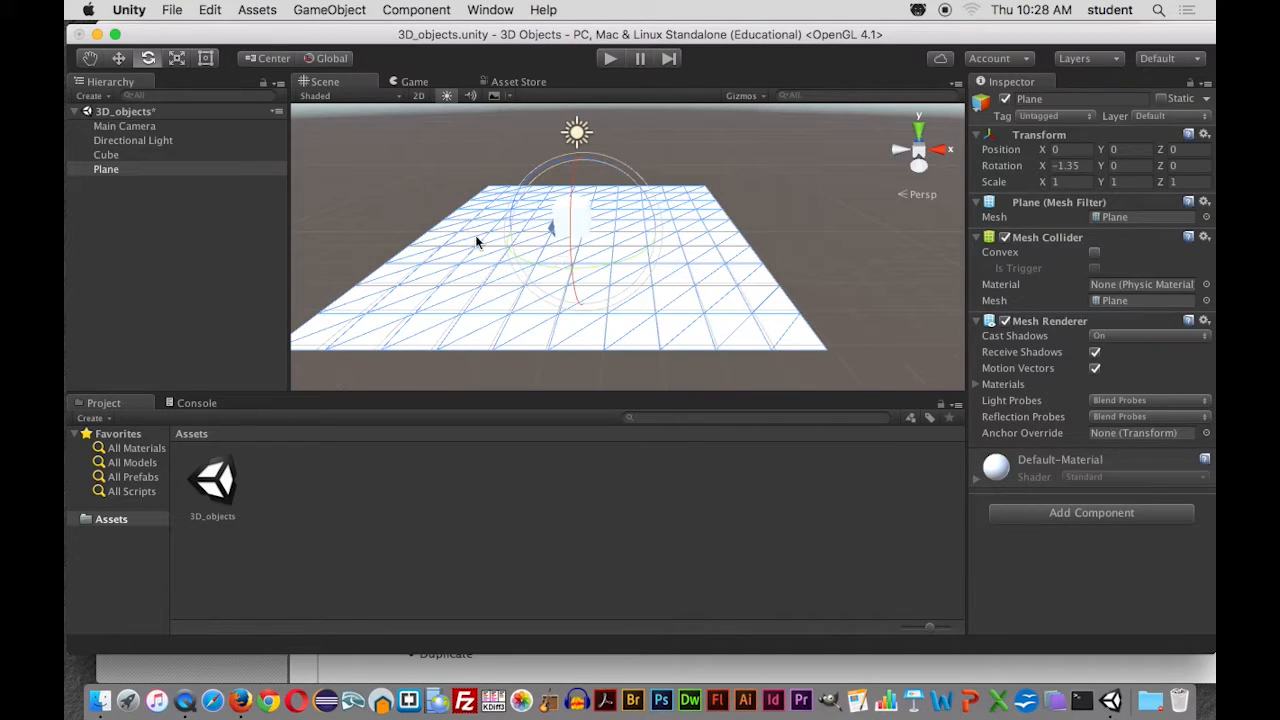
left_click(380, 220)
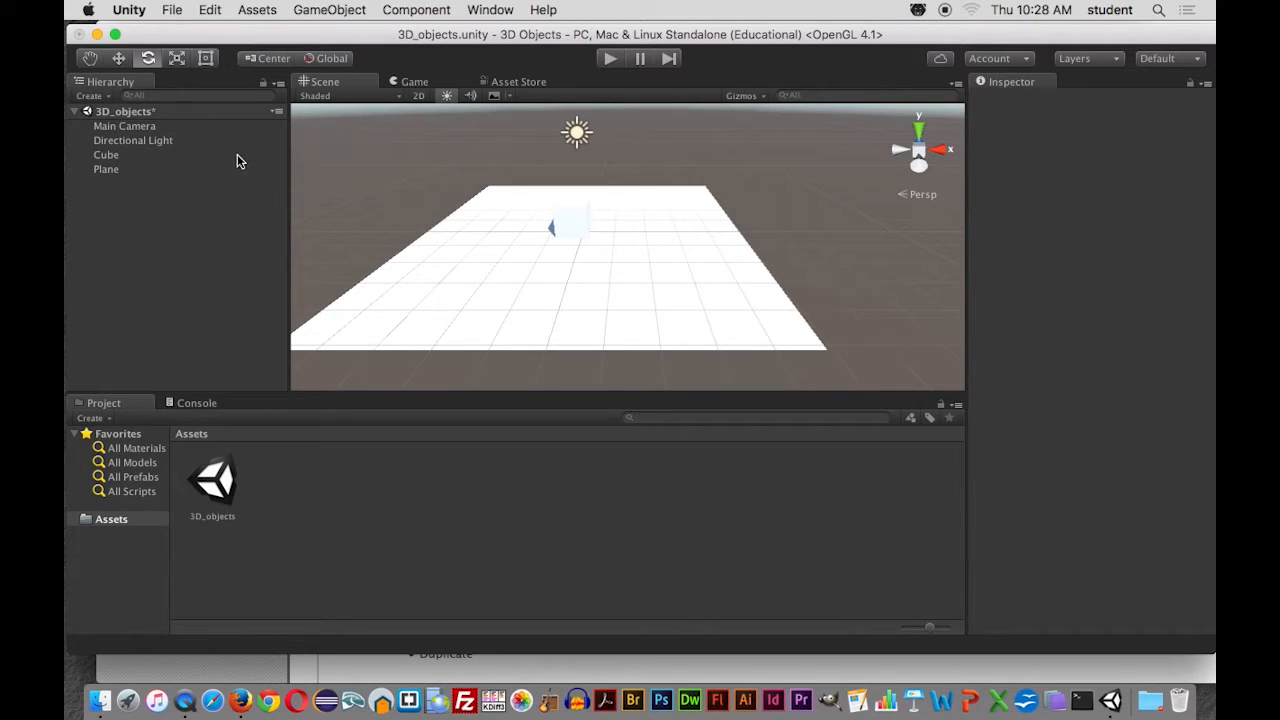
left_click(90, 58)
left_click_drag(409, 200, 439, 193)
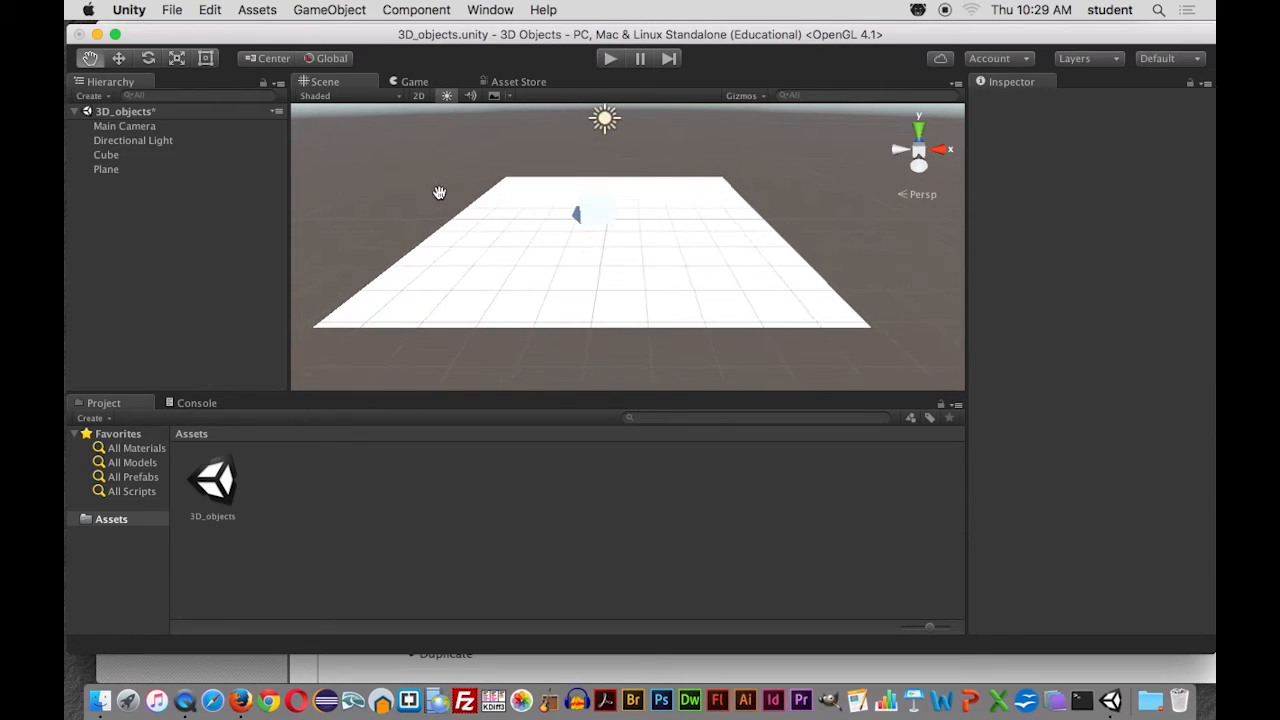
Orbit around the cube and plane to view them from another side at a low angle, closer to the cube
key("alt")
left_click_drag(437, 220, 594, 234, "alt")
mouse_move(714, 257)
left_mouse_down("alt")
mouse_move(575, 246)
mouse_move(709, 243)
left_mouse_up("alt")
left_click_drag(509, 260, 575, 266, "alt")
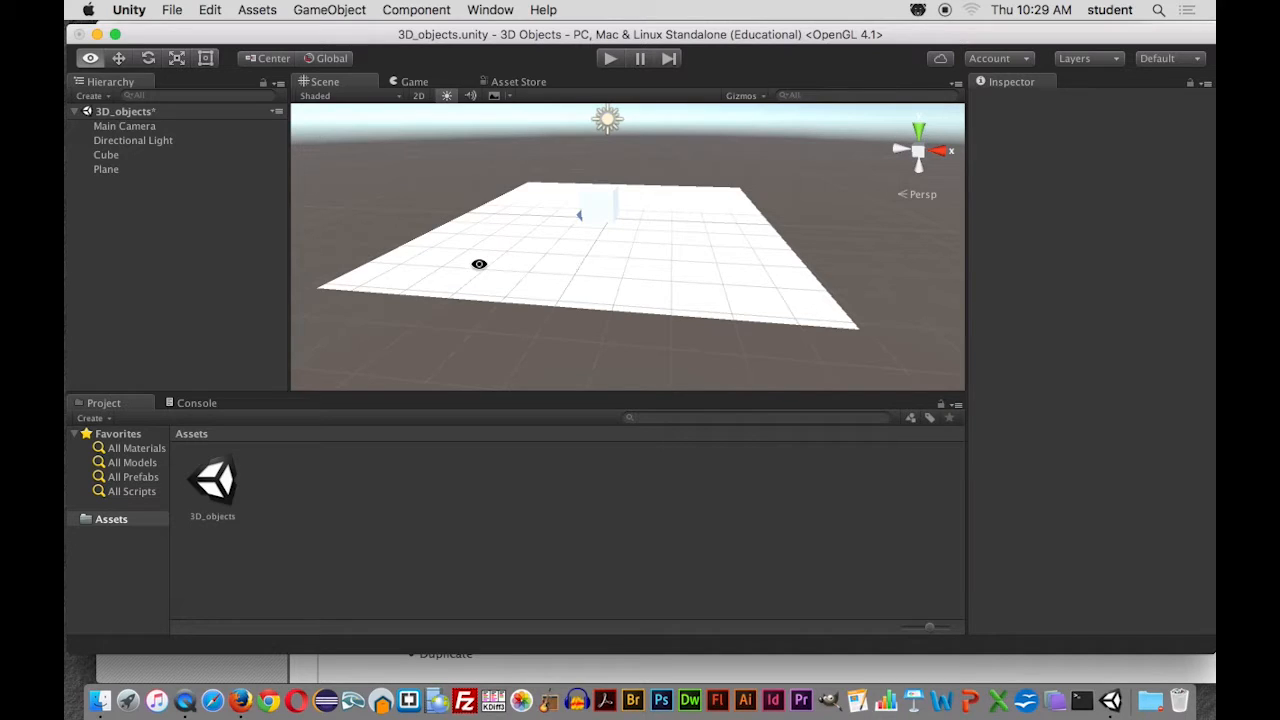
key("alt")
left_click_drag(484, 265, 589, 303, "alt")
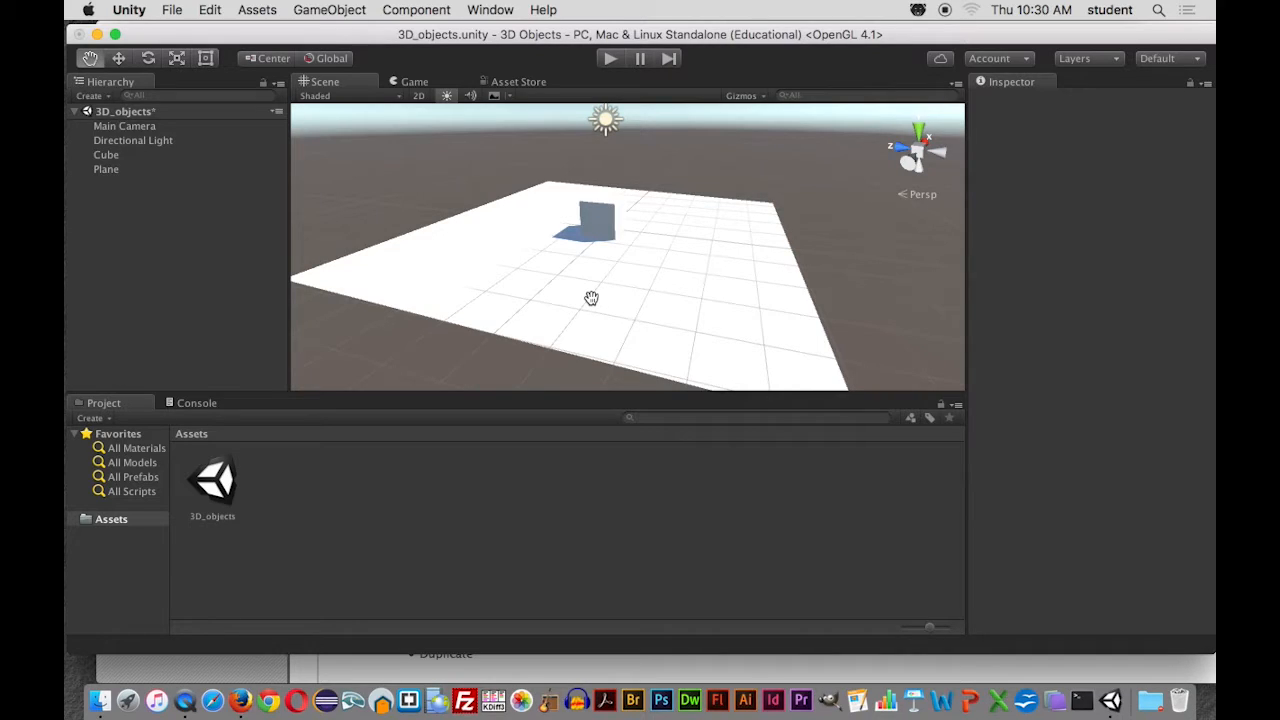
left_click_drag(592, 303, 679, 248, "alt")
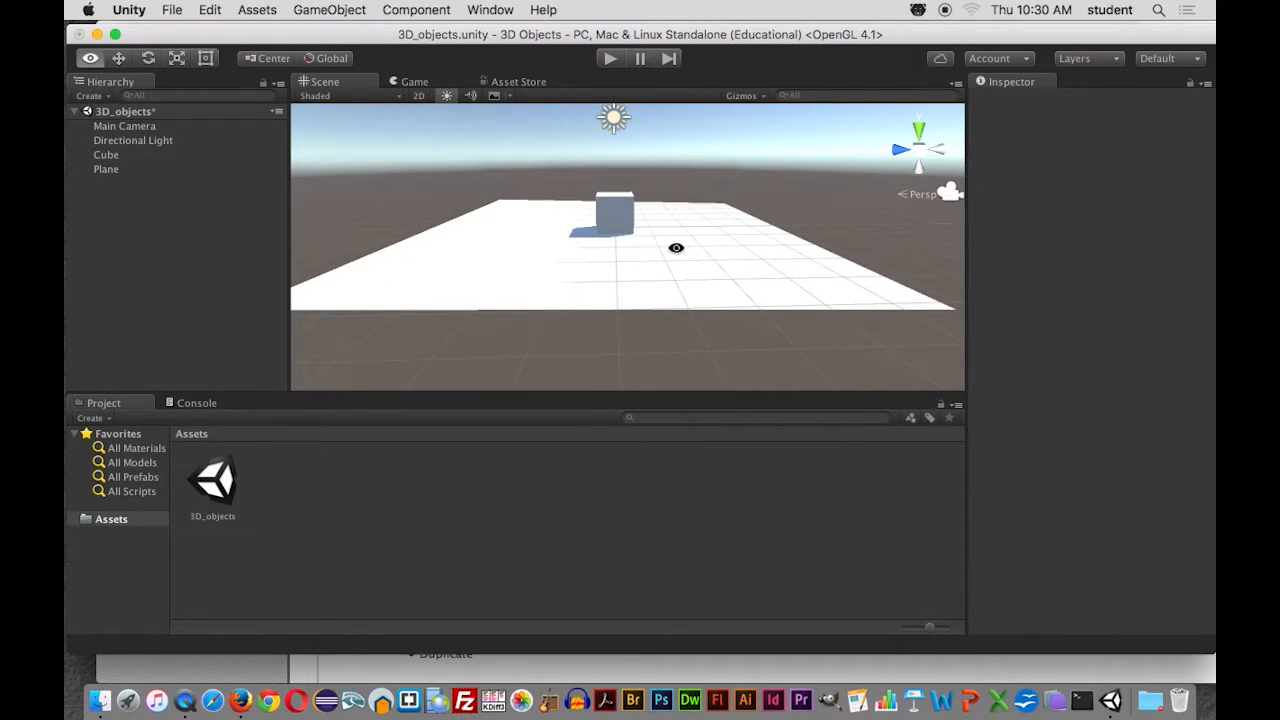
mouse_move(661, 242)
left_mouse_down("alt")
mouse_move(657, 277)
mouse_move(669, 280)
mouse_move(663, 260)
left_mouse_up("alt")
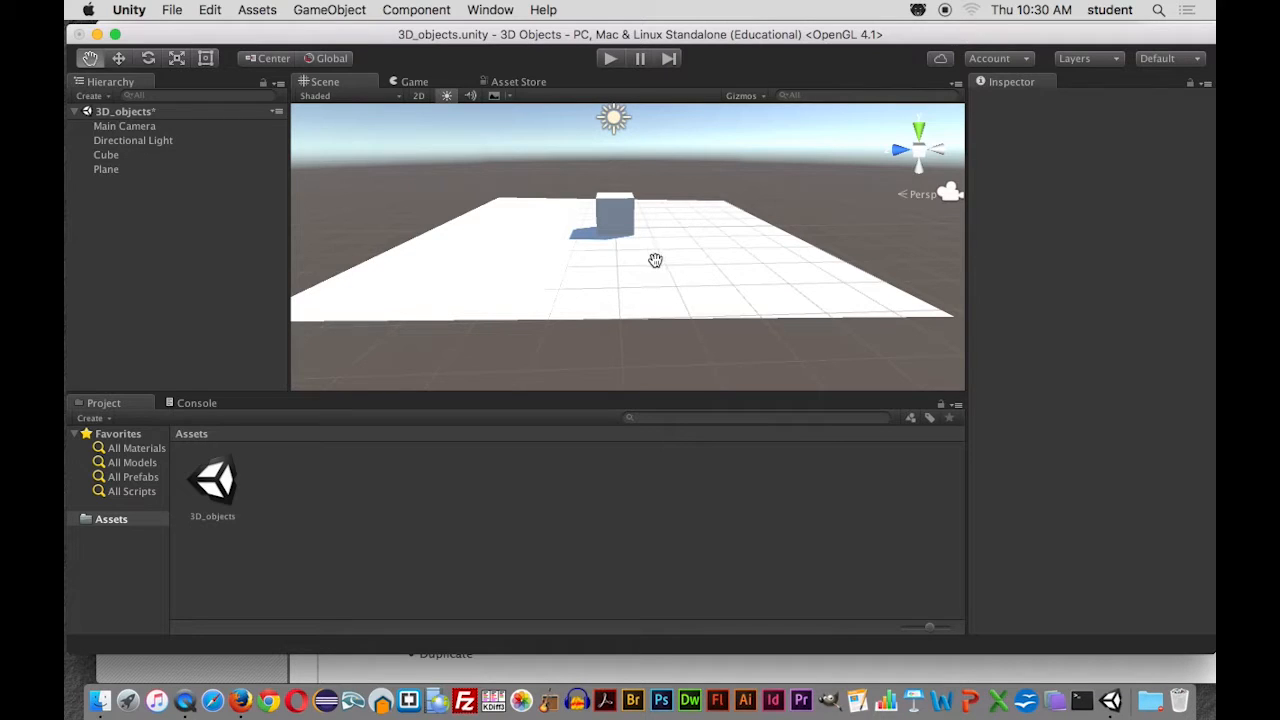
mouse_move(623, 240)
left_mouse_down("alt")
mouse_move(586, 251)
mouse_move(622, 247)
left_mouse_up("alt")
mouse_move(500, 263)
left_mouse_down("alt")
mouse_move(640, 253)
mouse_move(506, 266)
mouse_move(482, 240)
mouse_move(486, 220)
mouse_move(680, 214)
mouse_move(354, 229)
mouse_move(677, 220)
mouse_move(605, 175)
mouse_move(526, 151)
mouse_move(471, 183)
mouse_move(457, 217)
mouse_move(363, 246)
mouse_move(371, 229)
mouse_move(486, 223)
mouse_move(537, 246)
mouse_move(440, 240)
mouse_move(494, 251)
mouse_move(565, 228)
mouse_move(580, 209)
mouse_move(566, 194)
mouse_move(540, 203)
mouse_move(560, 209)
mouse_move(533, 241)
mouse_move(501, 248)
left_mouse_up("alt")
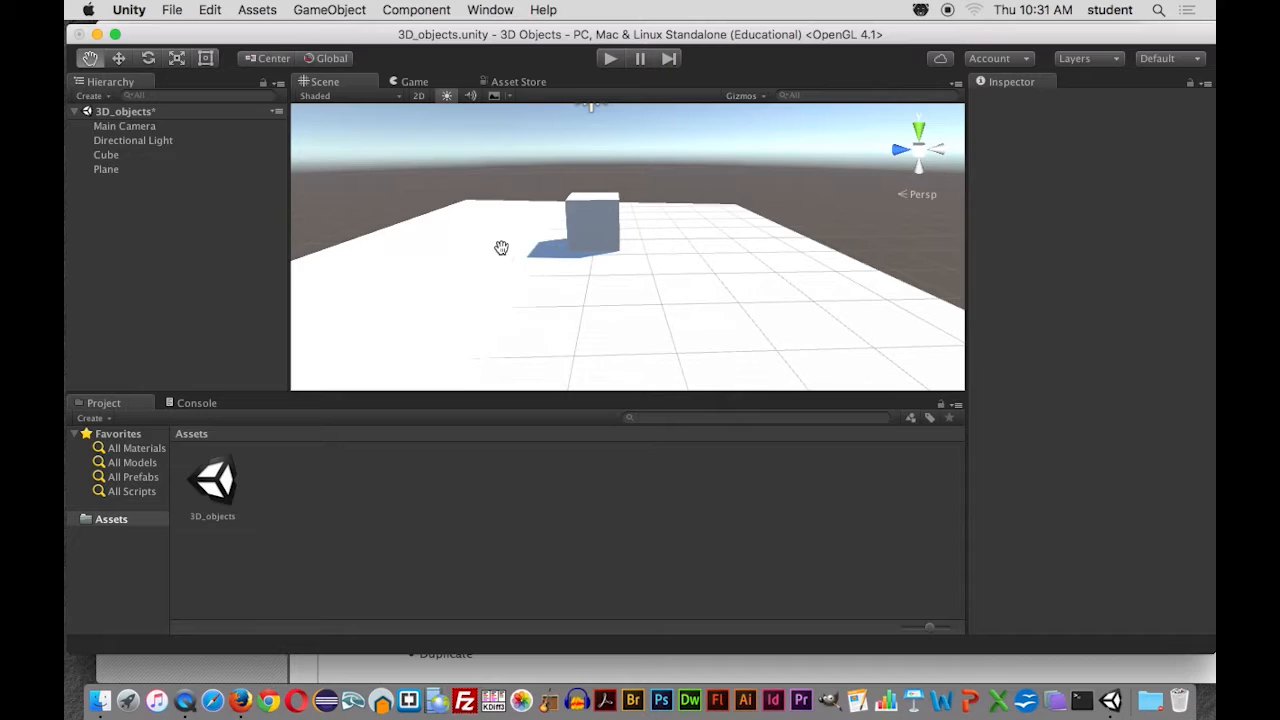
Switch to the Move tool, orbit slightly, and zoom in close to the cube and back out
key("w")
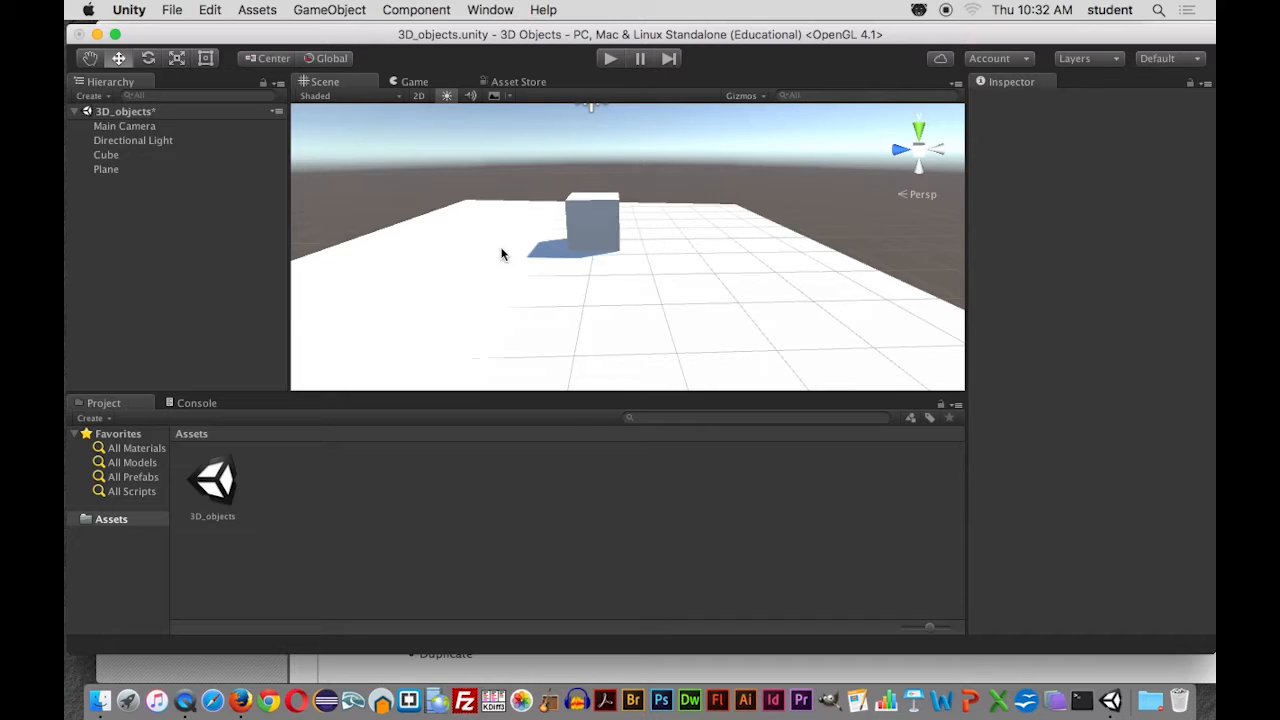
mouse_move(583, 277)
left_mouse_down("alt")
mouse_move(659, 274)
mouse_move(559, 277)
left_mouse_up("alt")
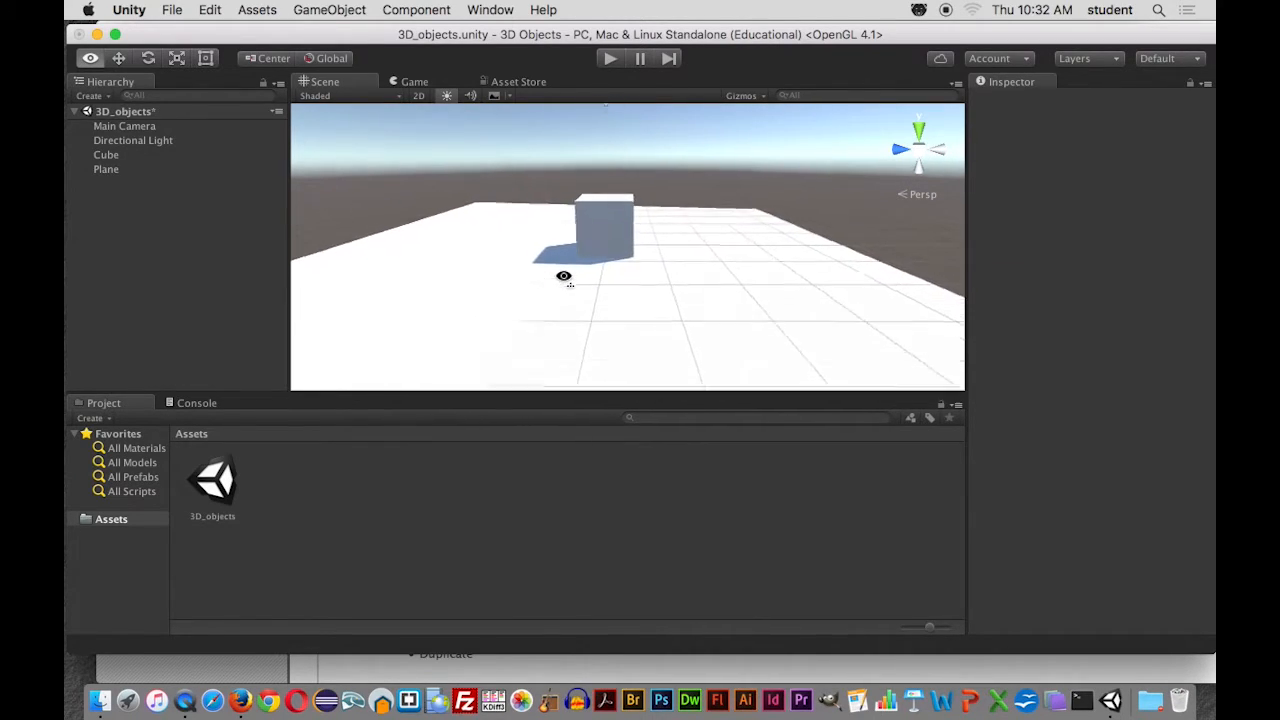
scroll(563, 277, "up", 5)
scroll(560, 265, "up", 5)
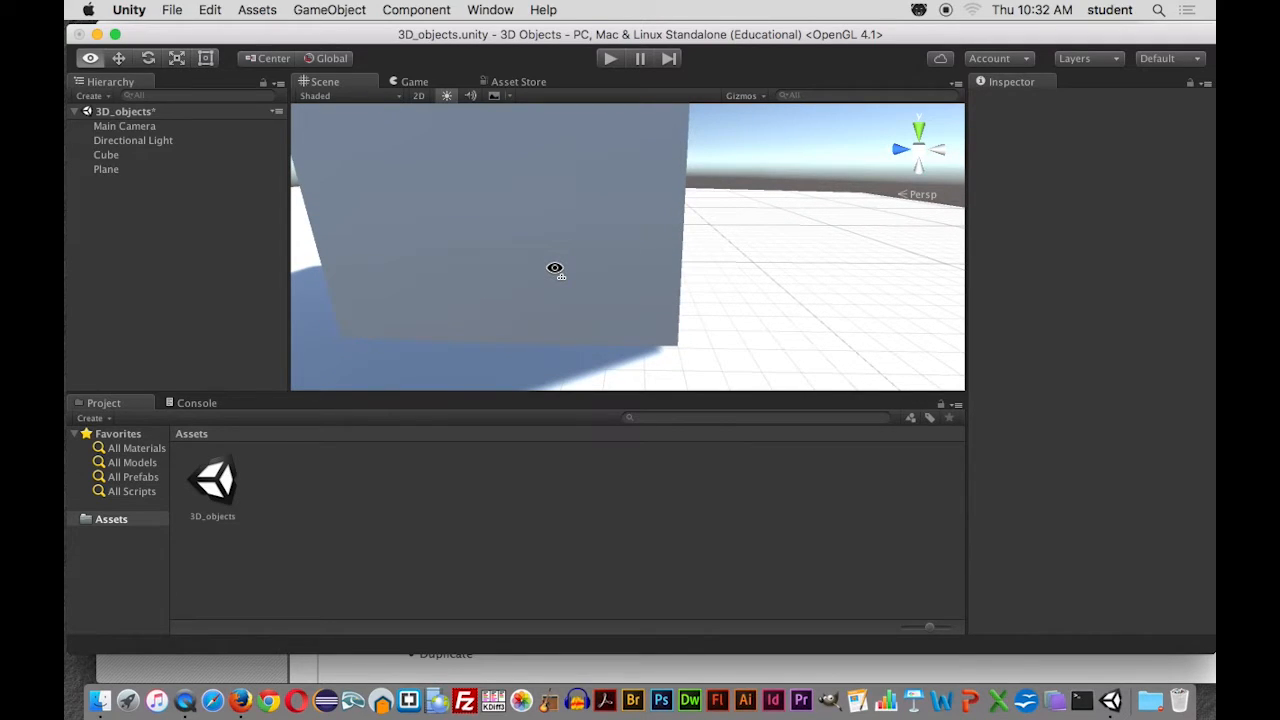
scroll(555, 268, "down", 8)
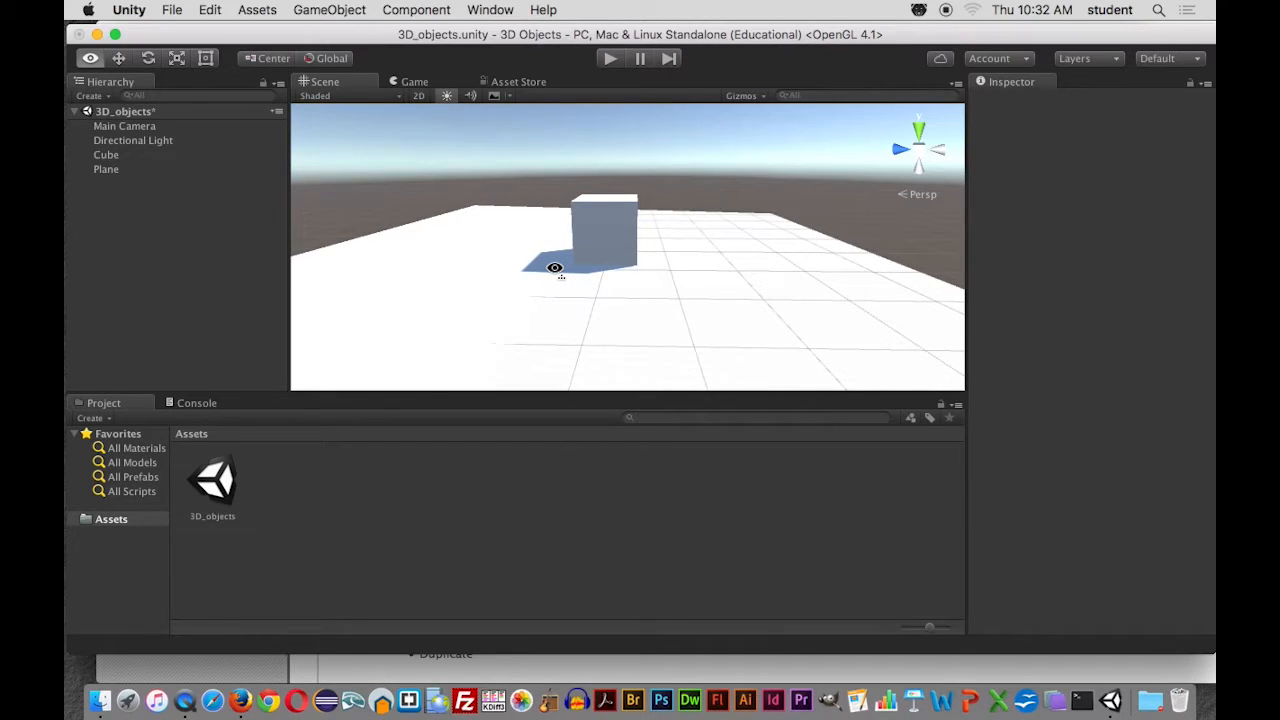
Fly the scene view backward and forward, continuing past the cube toward the plane's far edge
mouse_move(555, 268)
right_mouse_down()
mouse_move(455, 272)
mouse_move(563, 254)
mouse_move(771, 251)
mouse_move(772, 221)
mouse_move(803, 234)
mouse_move(795, 223)
mouse_move(677, 243)
mouse_move(540, 235)
mouse_move(691, 243)
mouse_move(629, 248)
mouse_move(631, 265)
mouse_move(597, 273)
mouse_move(606, 246)
mouse_move(534, 254)
mouse_move(546, 254)
right_mouse_up()
key("s")
key("w")
key("s")
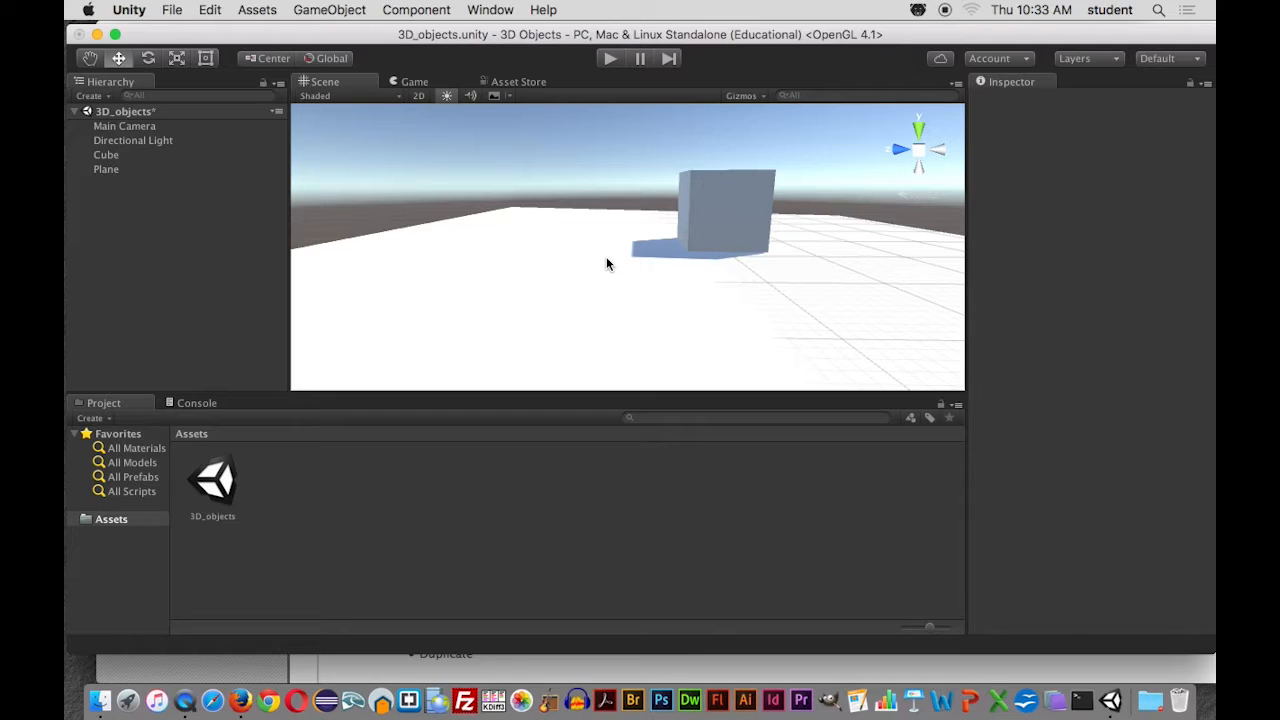
scroll(606, 256, "up", 5)
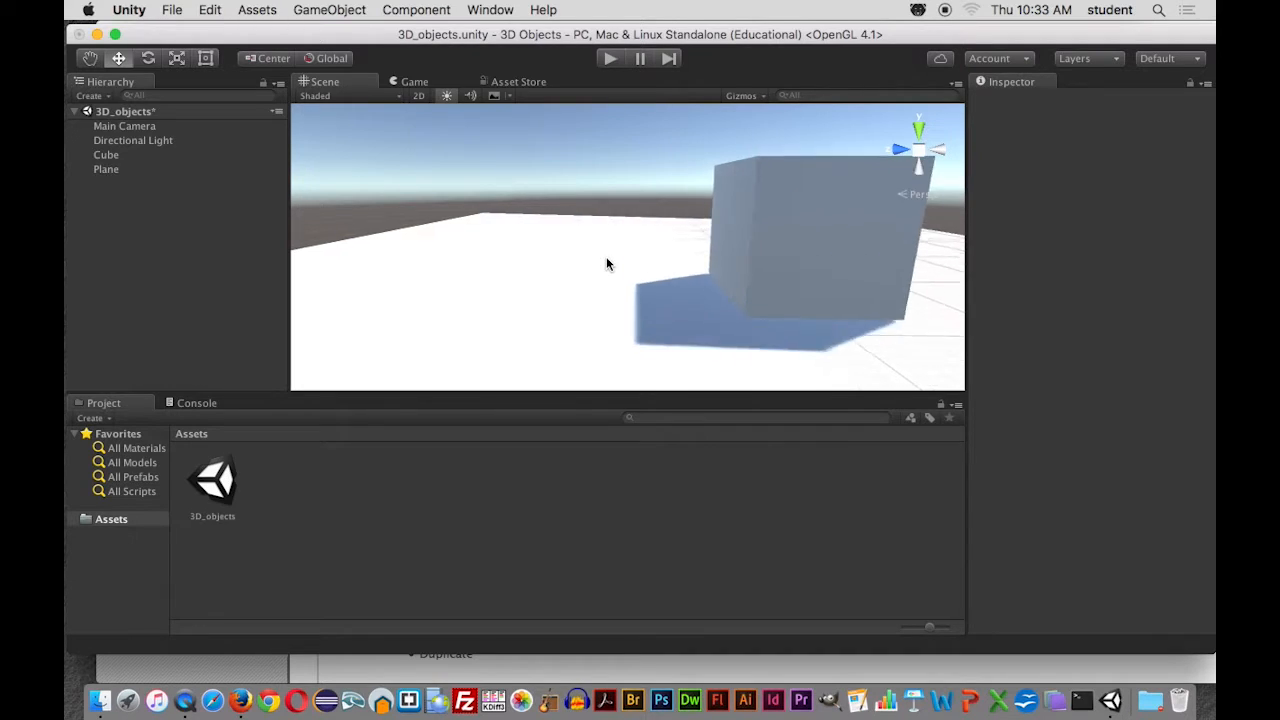
scroll(642, 256, "up", 3)
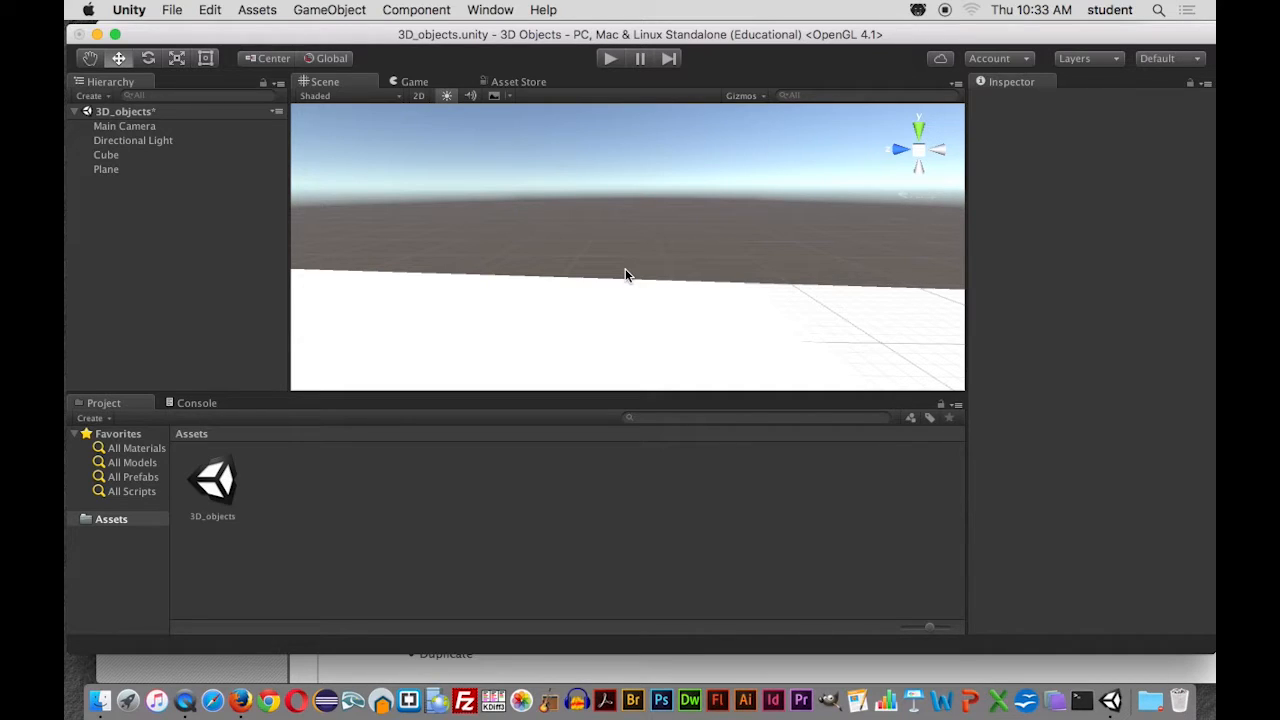
Tilt the view downward, move it back and forth near the cube, and shift it sideways past the plane's edge
left_click_drag(620, 274, 641, 297, "alt")
scroll(641, 303, "down", 10)
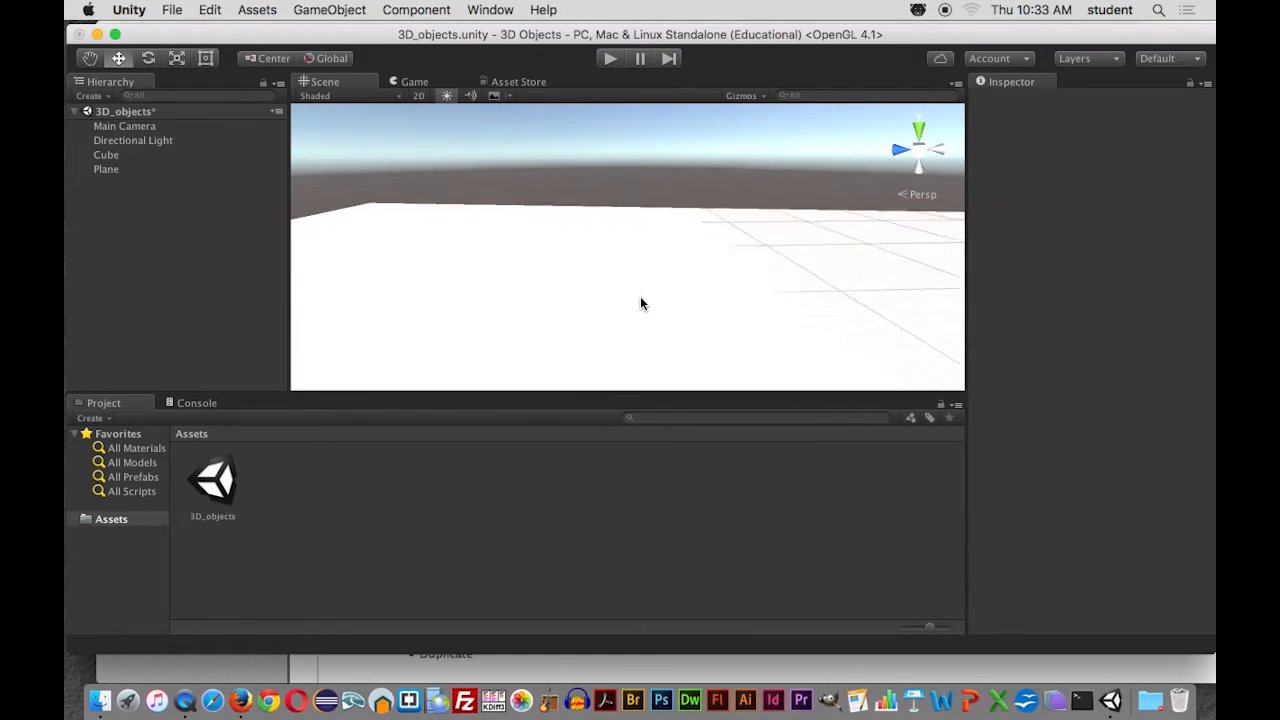
scroll(641, 303, "up", 10)
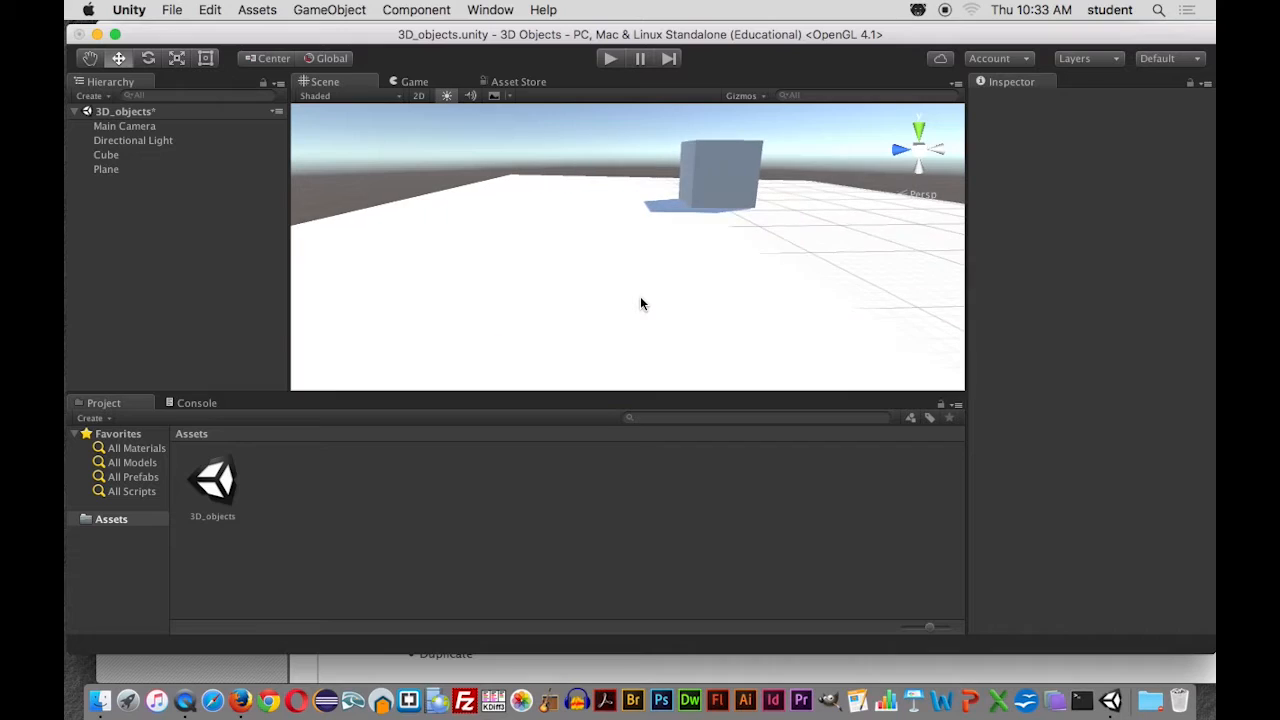
scroll(641, 302, "down", 3)
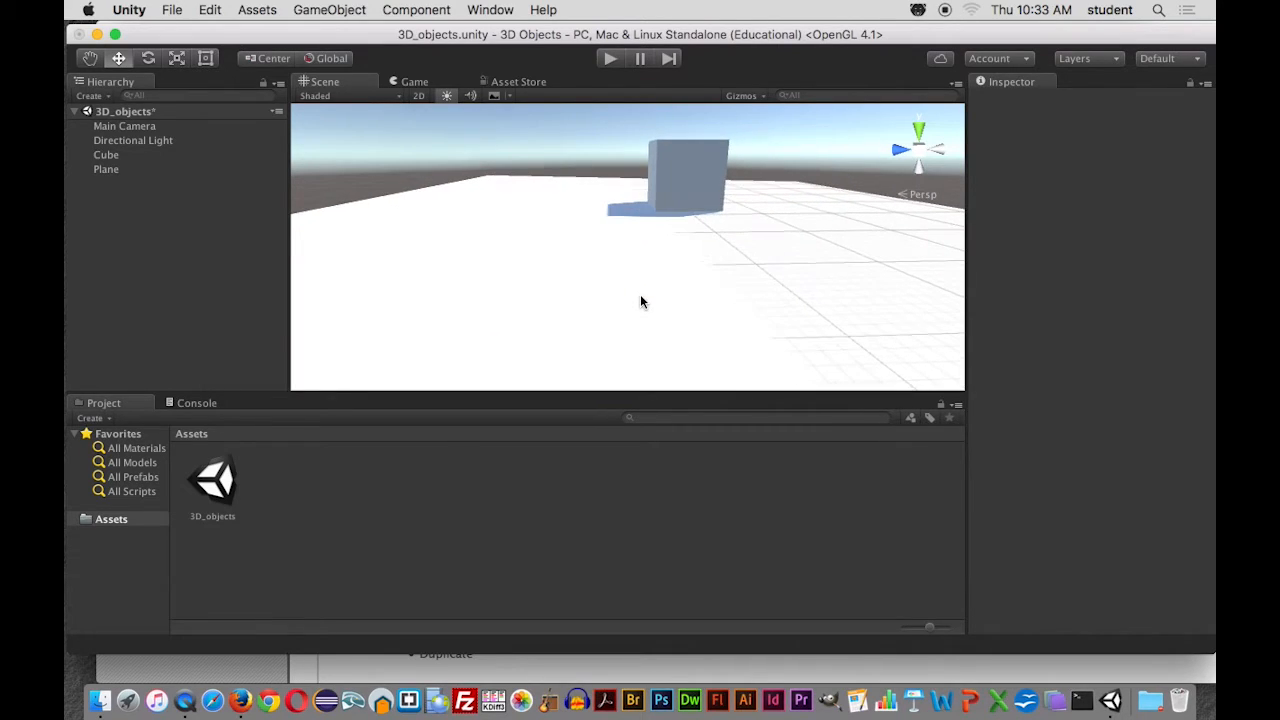
scroll(641, 302, "up", 3)
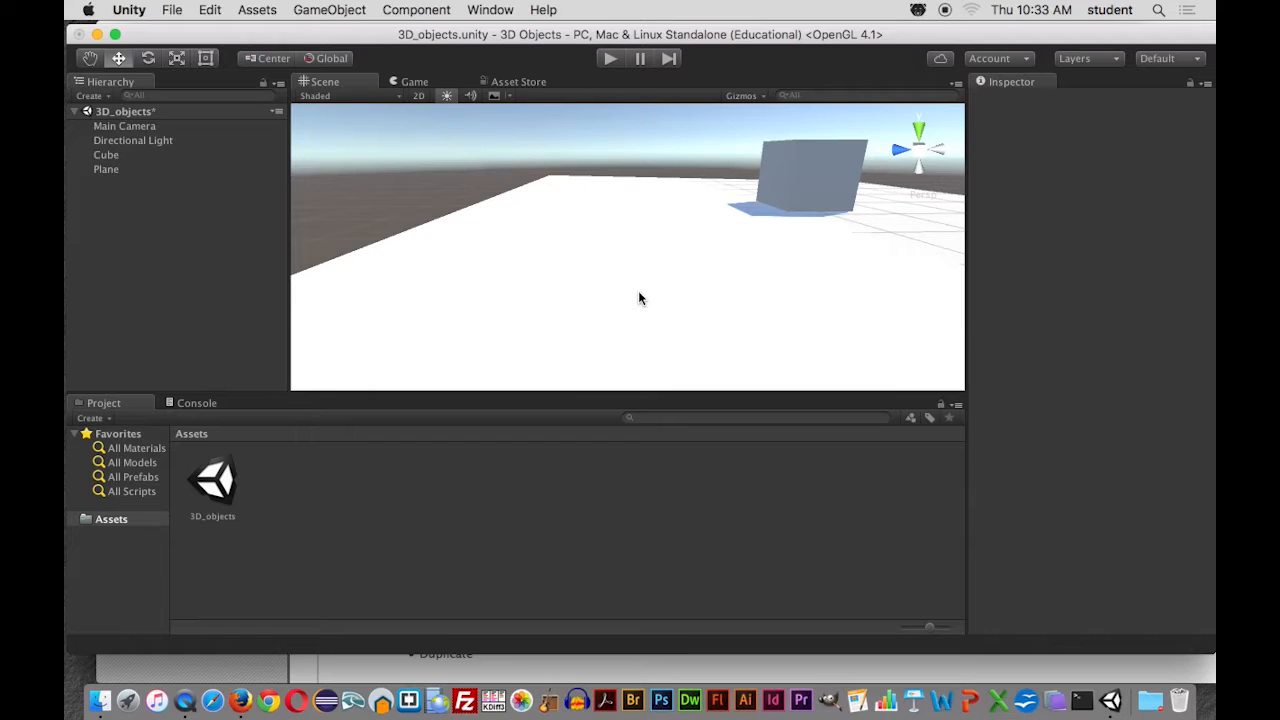
key("Left")
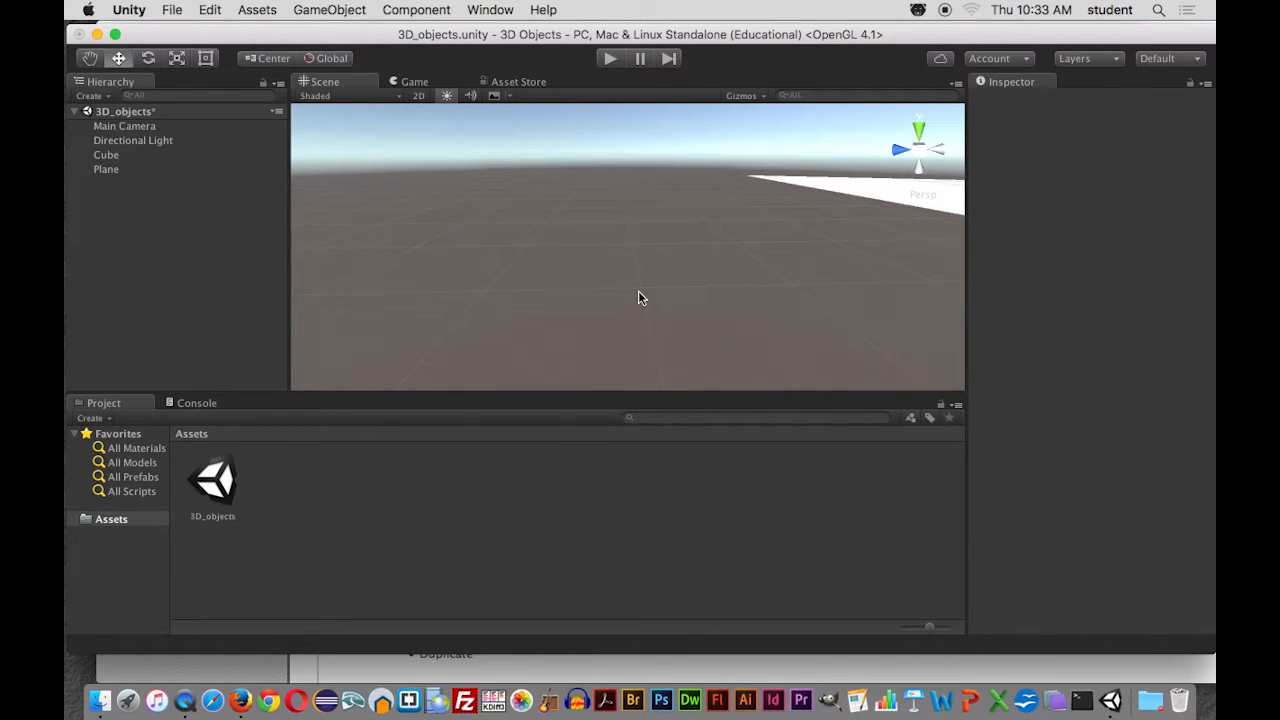
key("Left")
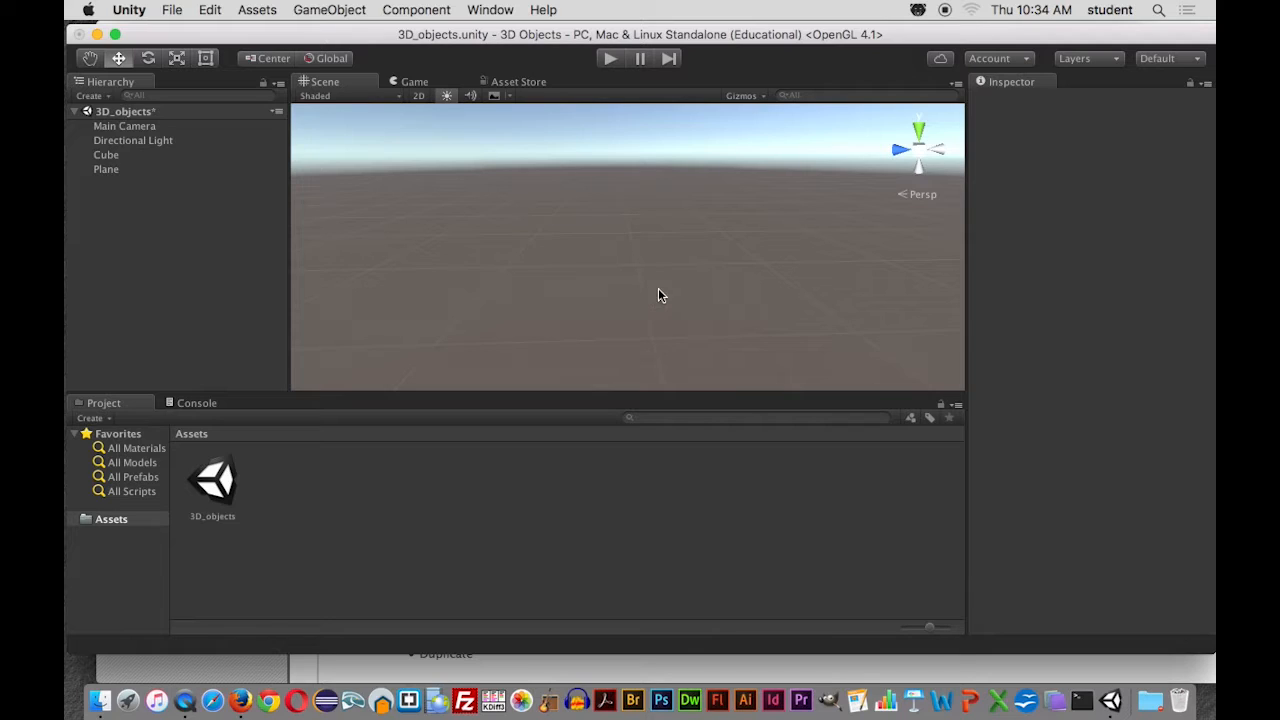
Frame the cube in the scene view and rename it as block
left_click(106, 156)
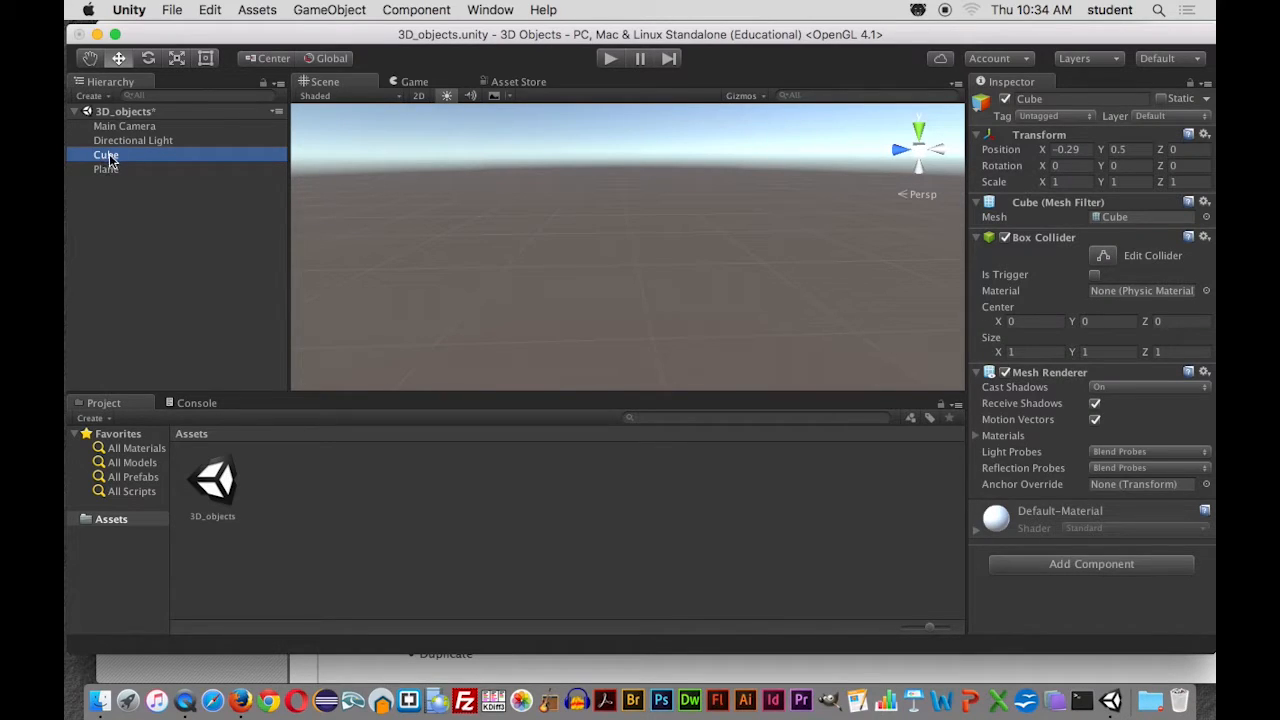
double_click(106, 157)
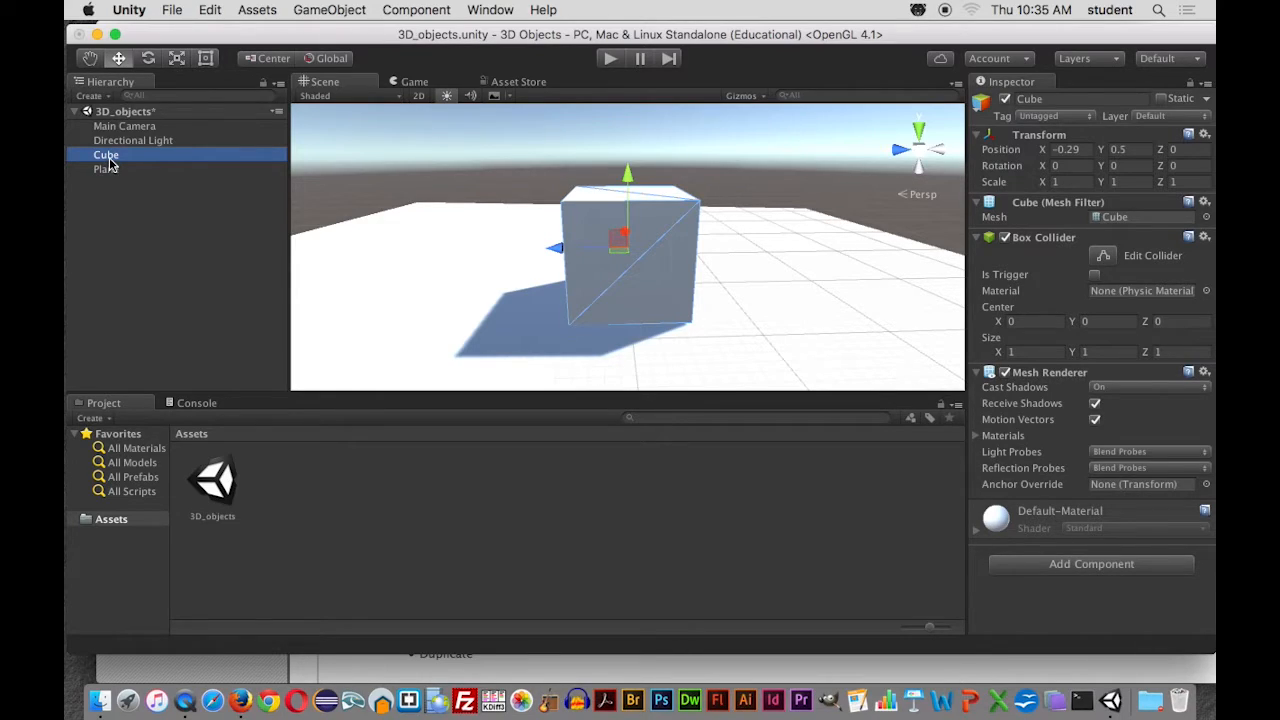
left_click(108, 157)
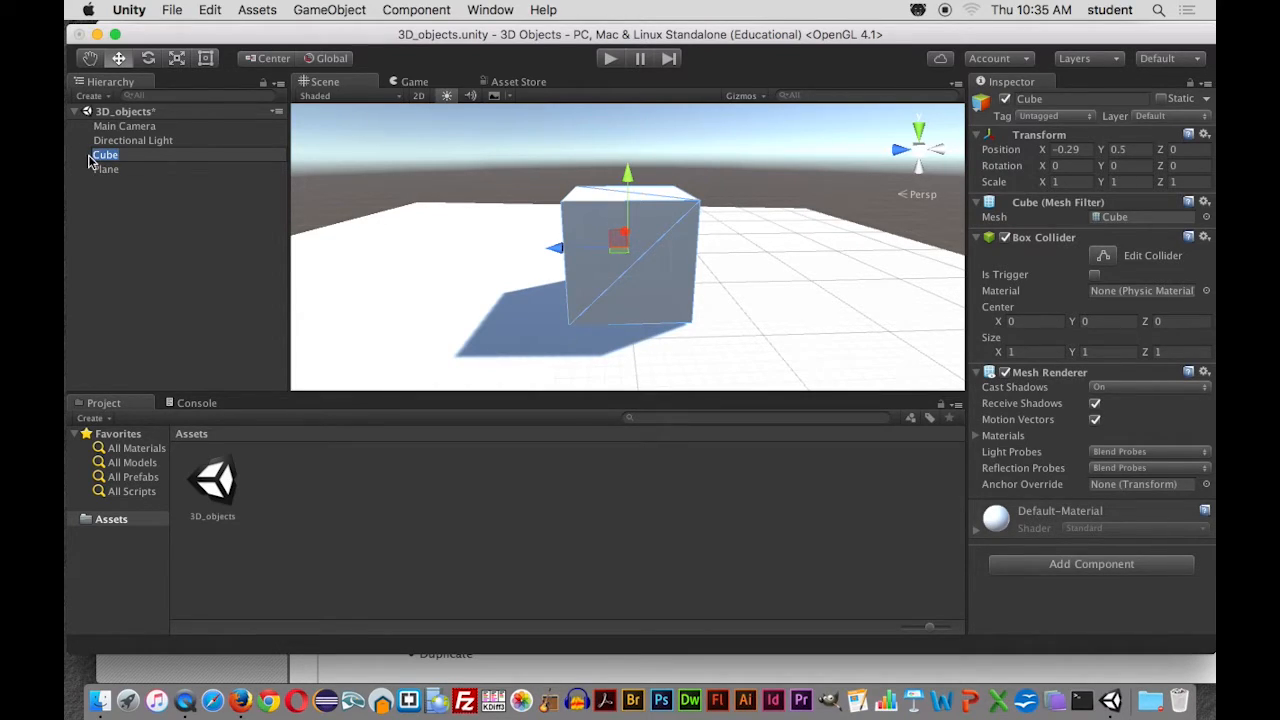
type("block")
key("Return")
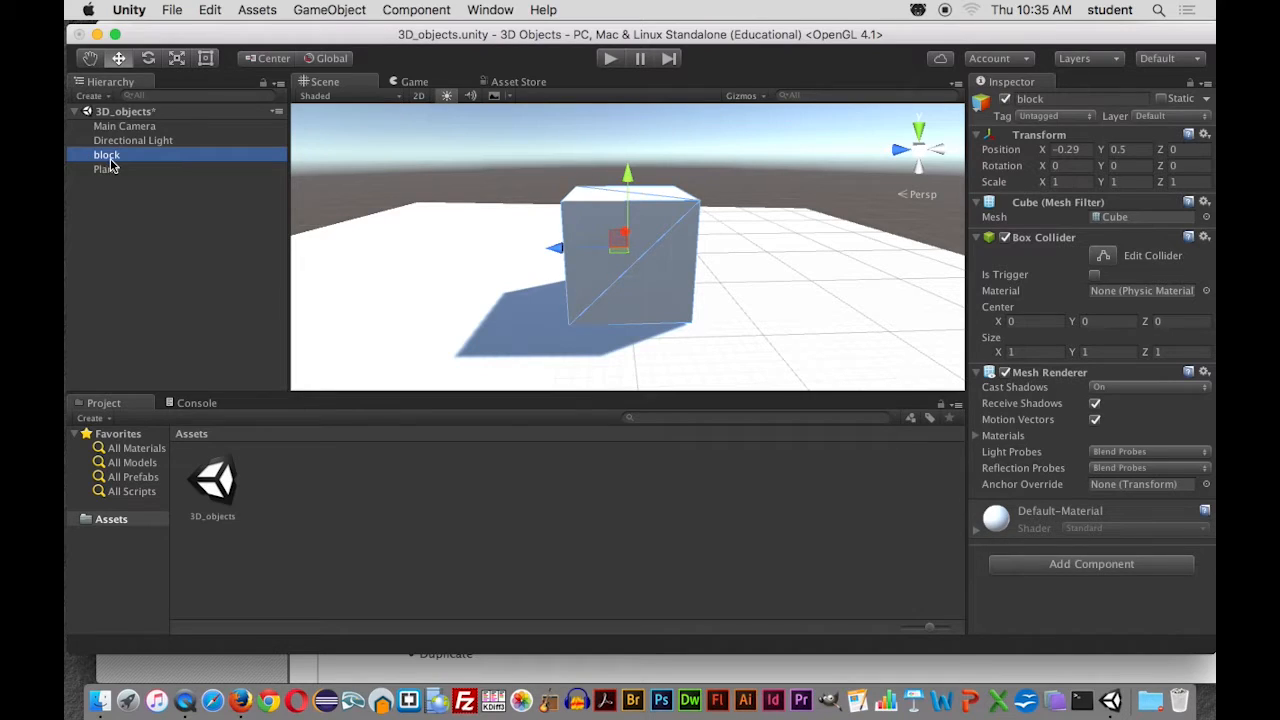
left_click(110, 175)
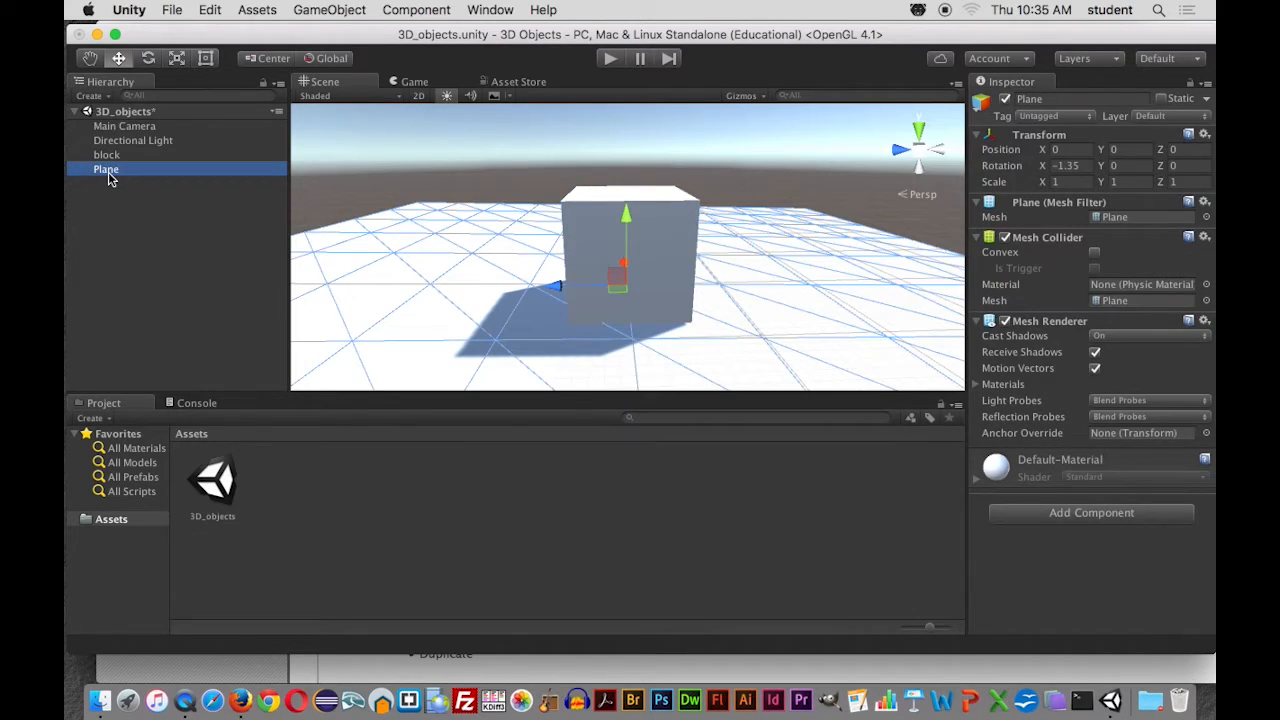
left_click(109, 174)
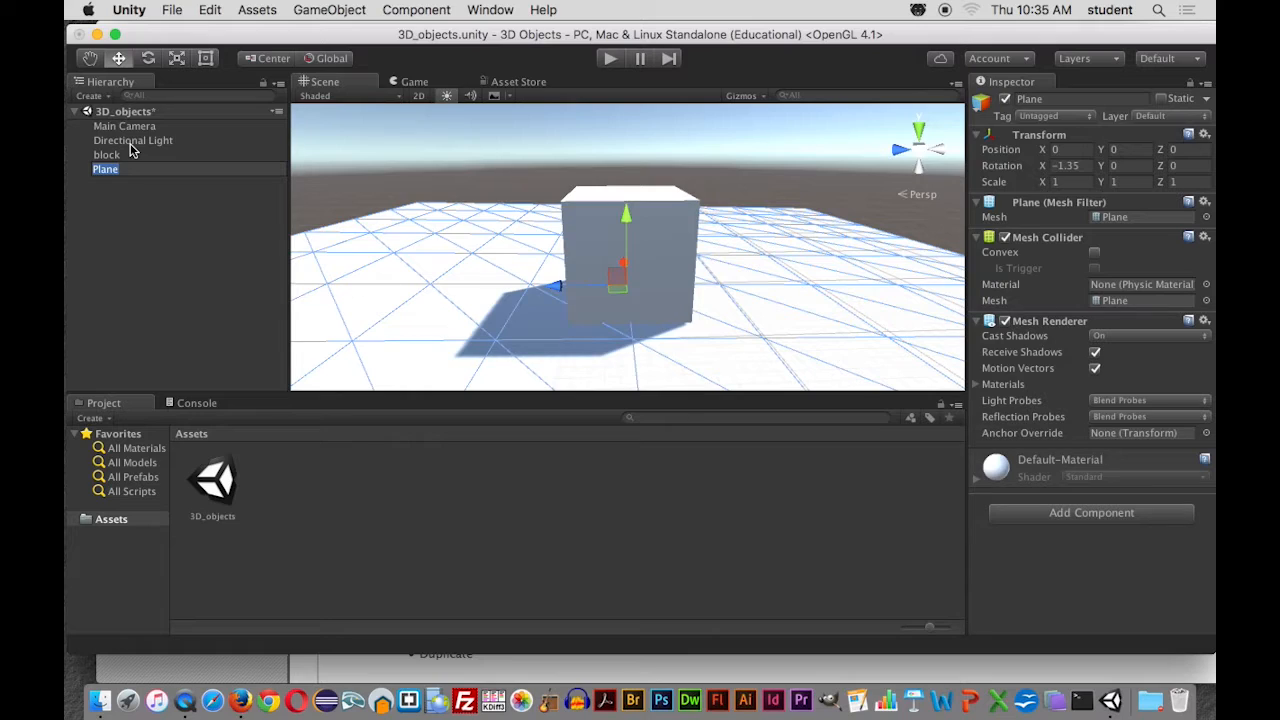
right_click(110, 157)
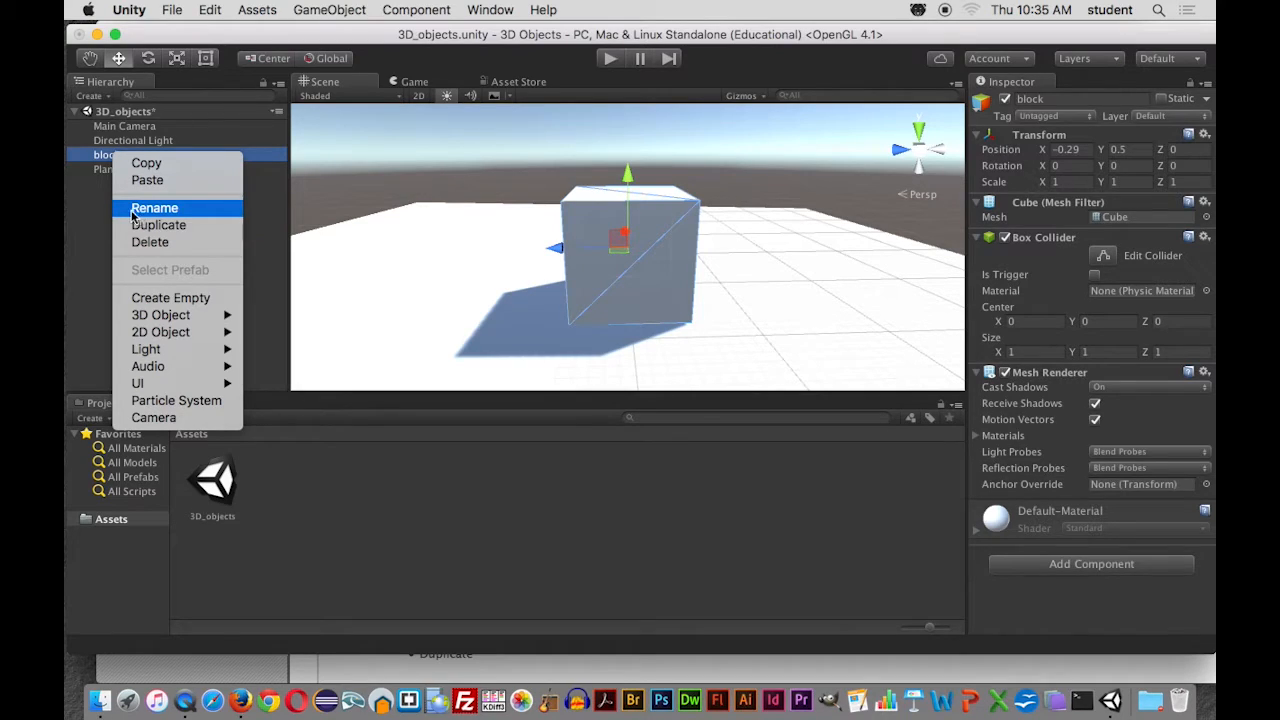
left_click(89, 214)
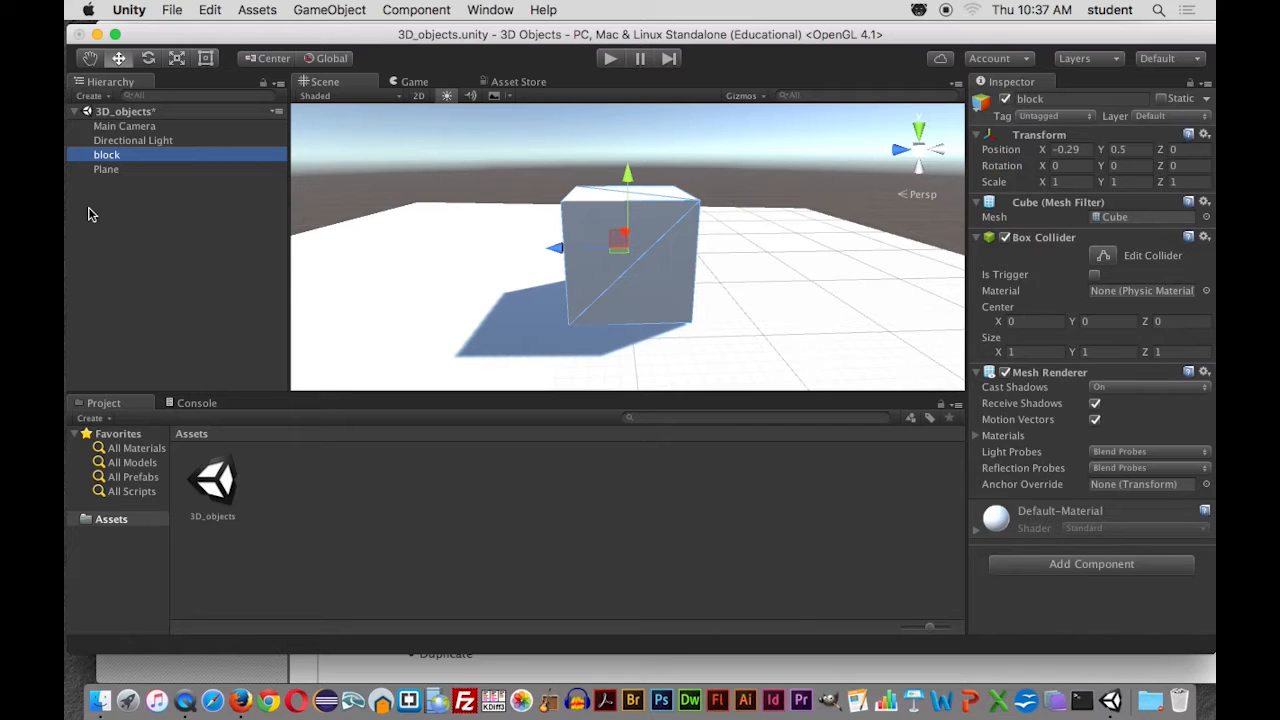
Select Main Camera to check its preview, compare it with the Game view, and return to the Scene view
left_click(121, 129)
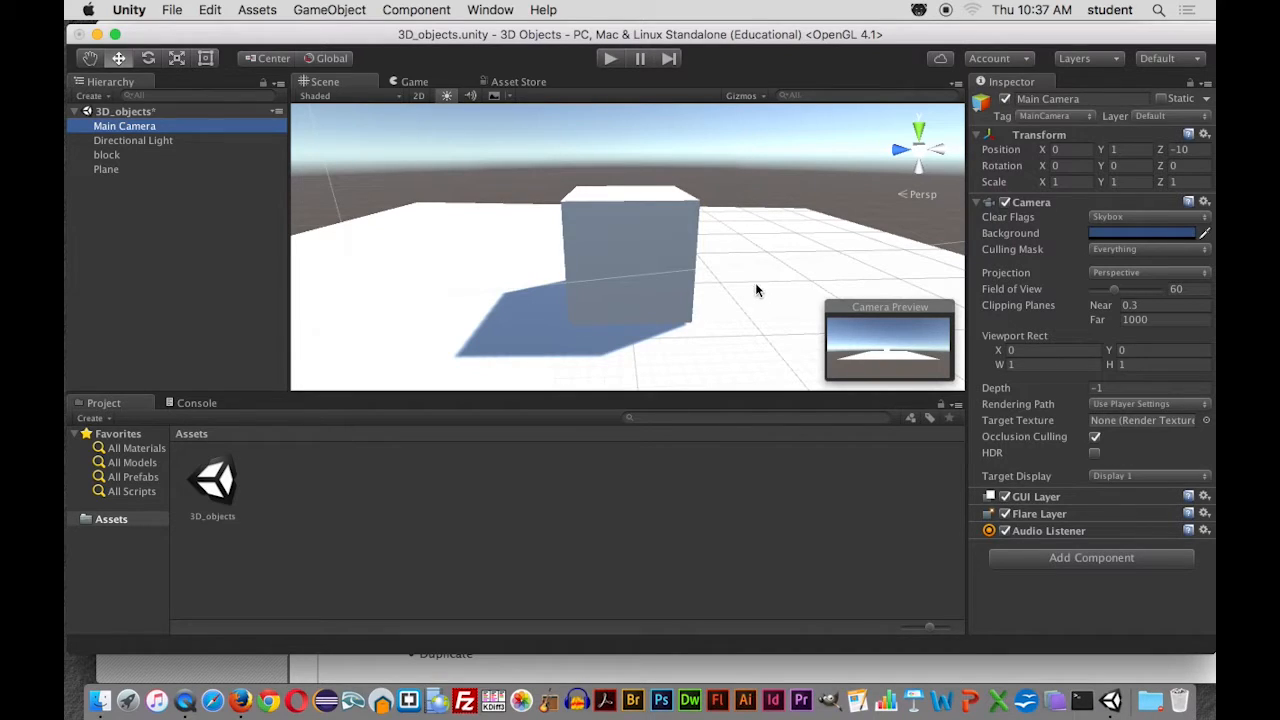
scroll(755, 290, "down", 2)
scroll(756, 289, "down", 4)
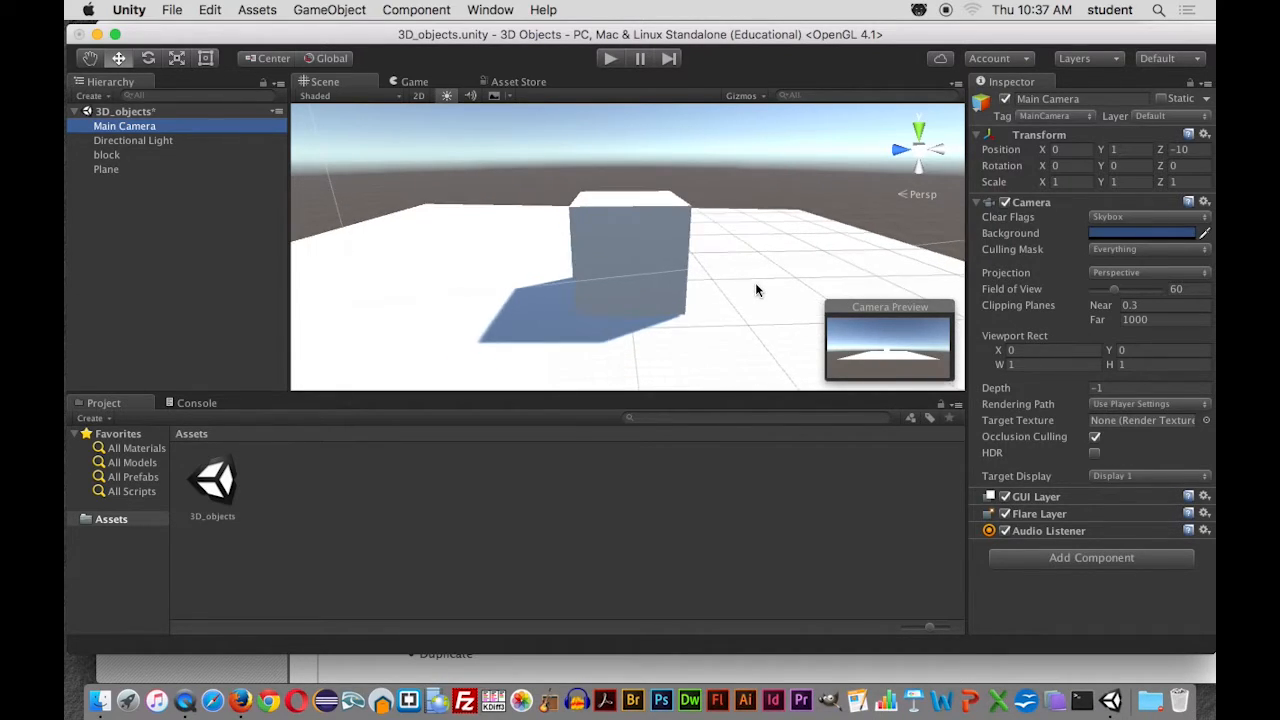
scroll(756, 290, "up", 1)
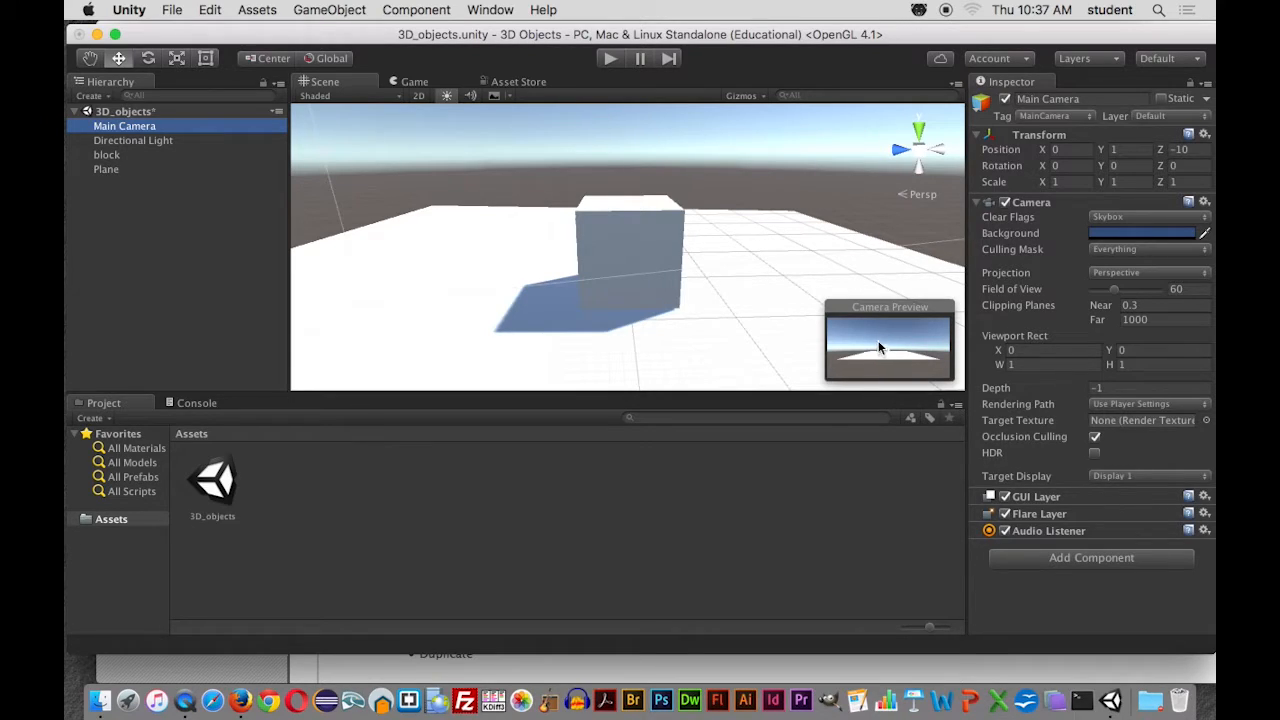
scroll(414, 87, "up", 1)
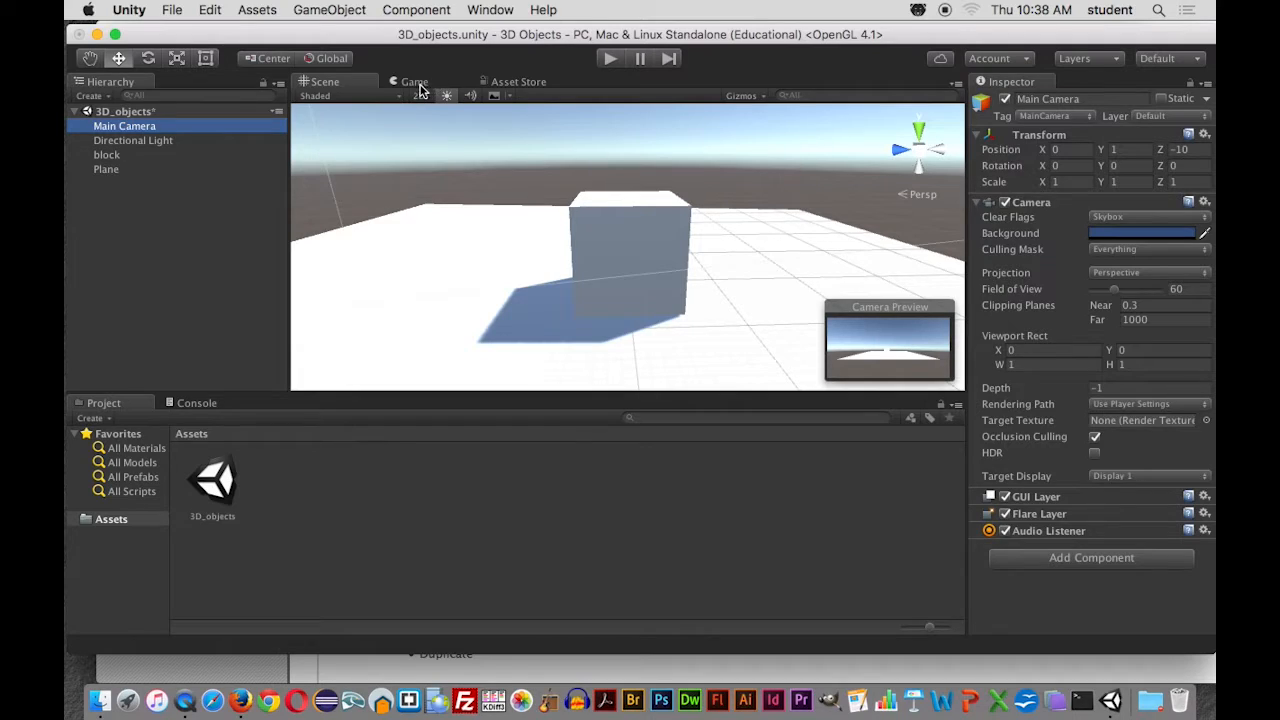
left_click(420, 86)
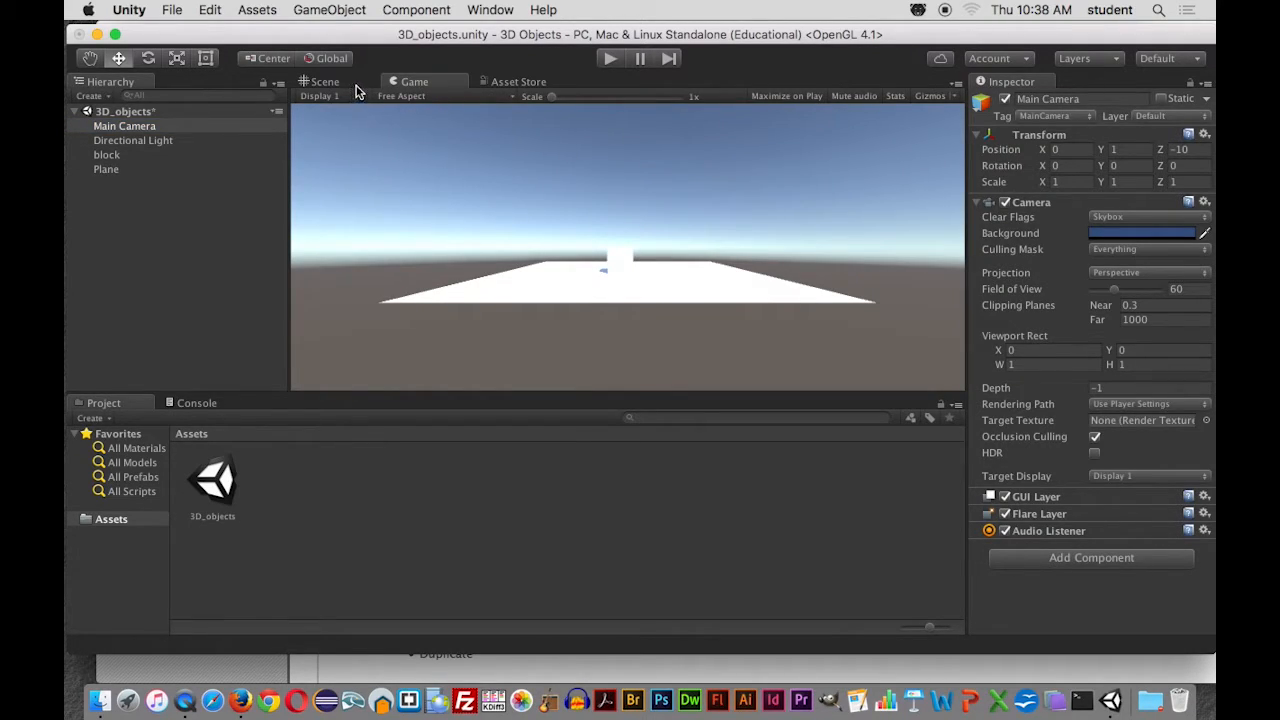
left_click(325, 84)
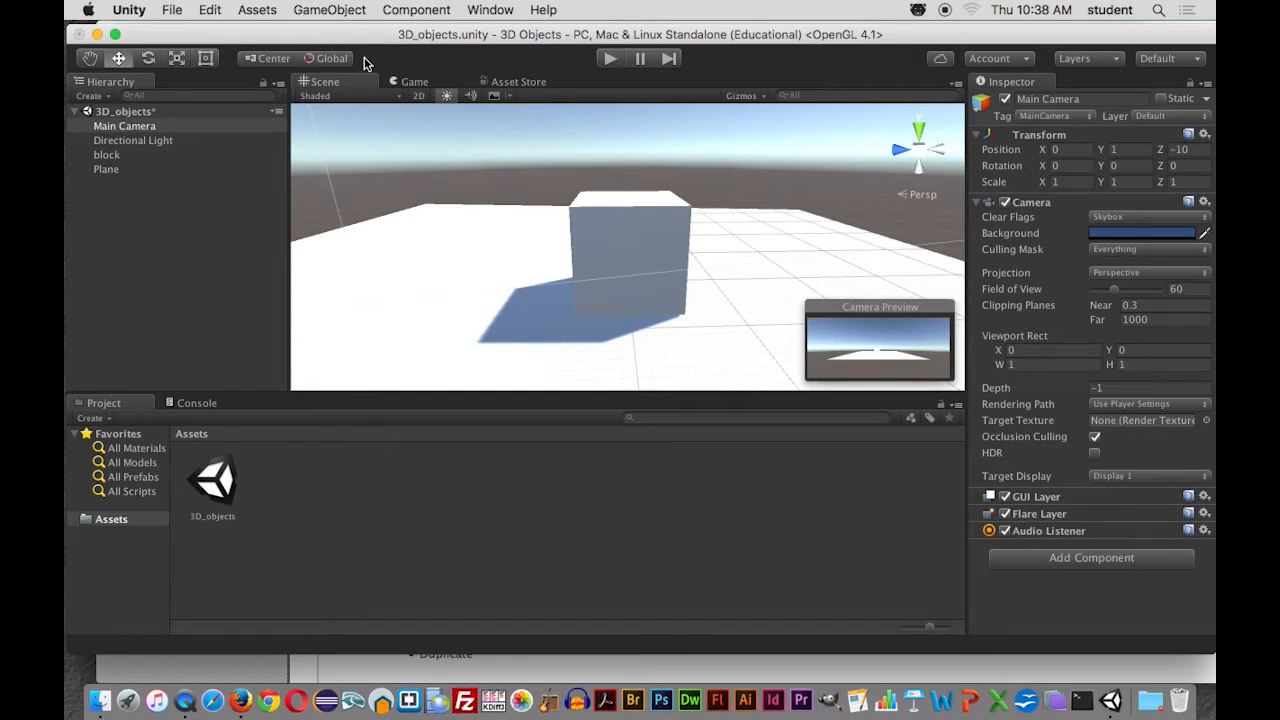
Move Main Camera along its Z axis toward the block, to about Z -6.22
left_click(143, 127)
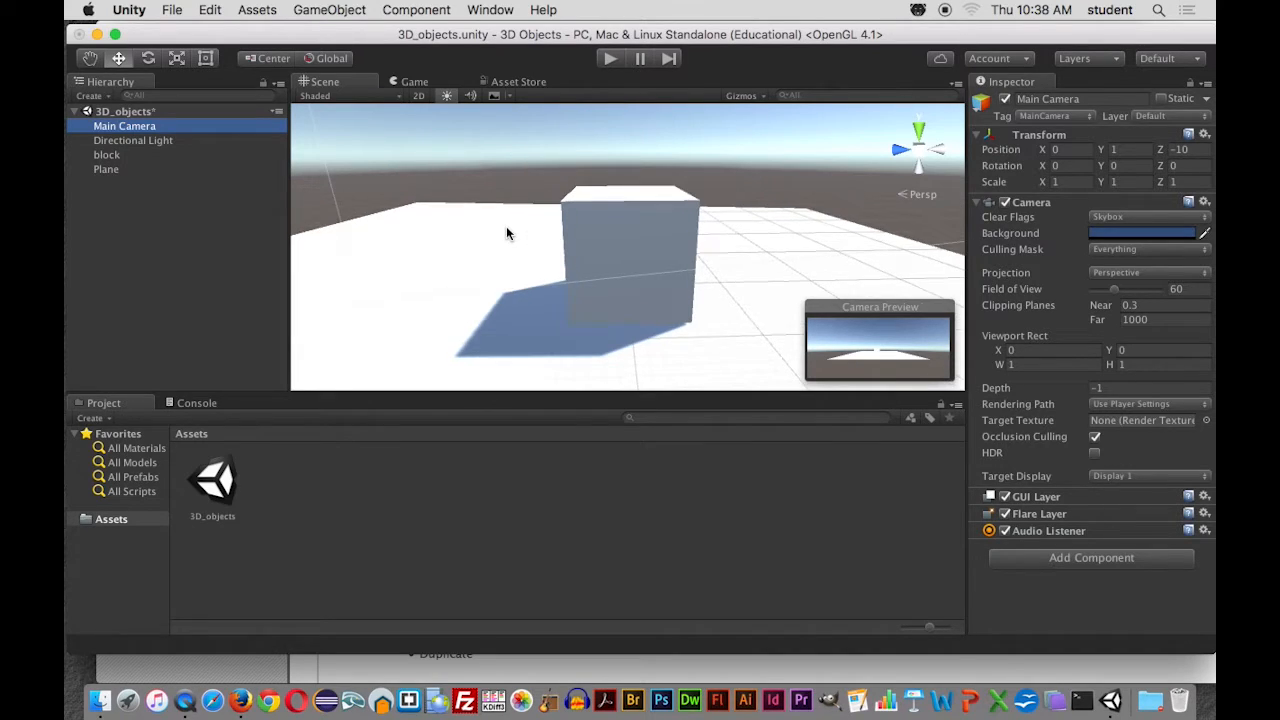
scroll(506, 233, "down", 5)
scroll(506, 226, "down", 3)
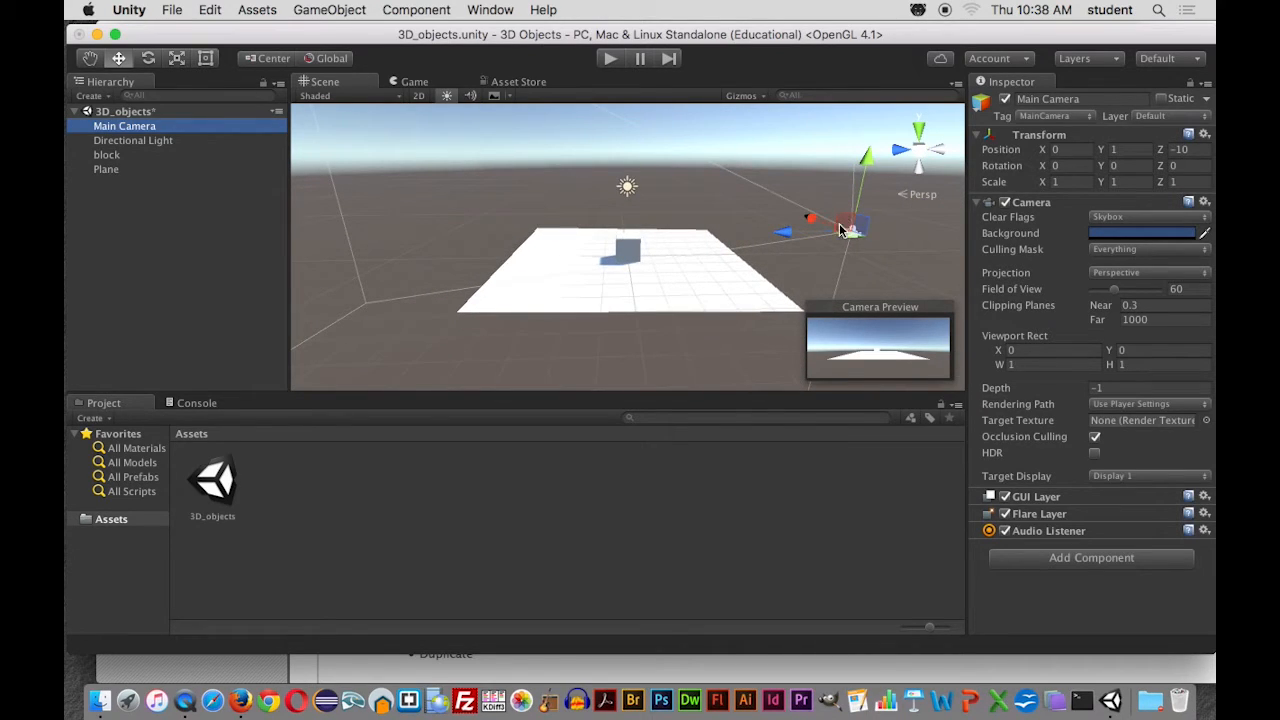
left_click_drag(786, 232, 706, 237)
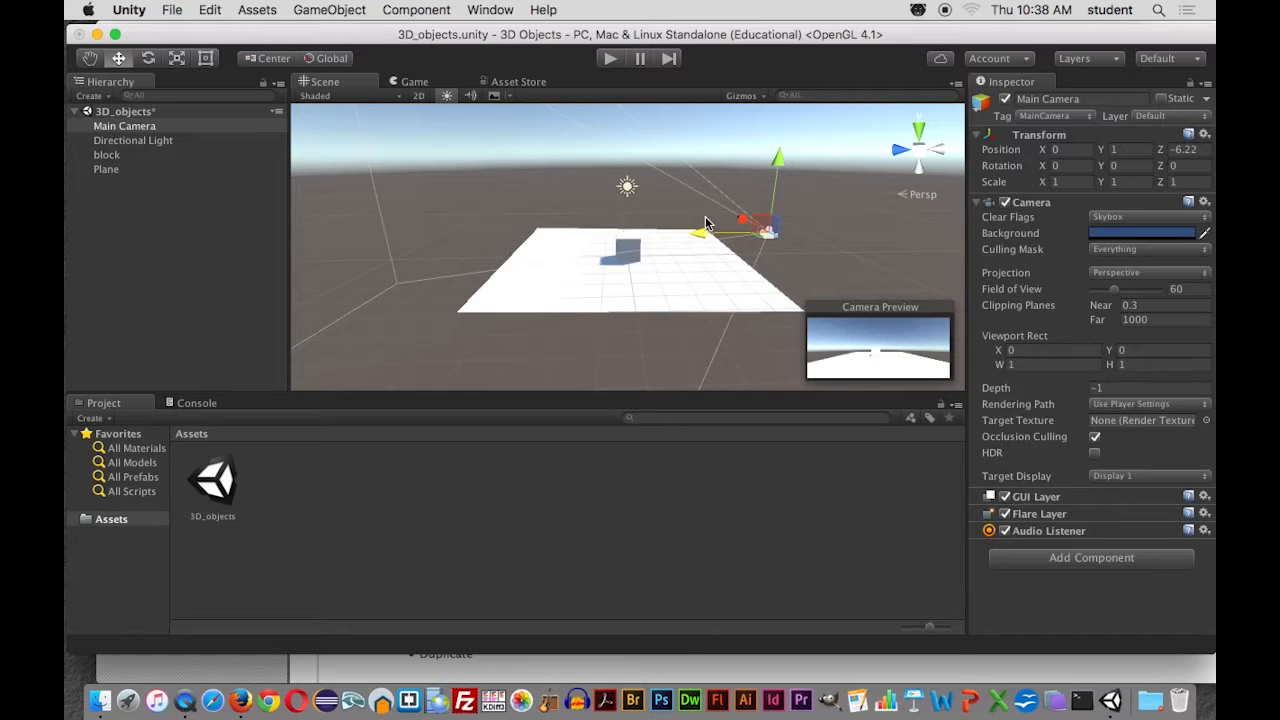
scroll(671, 294, "down", 3)
scroll(676, 266, "up", 6)
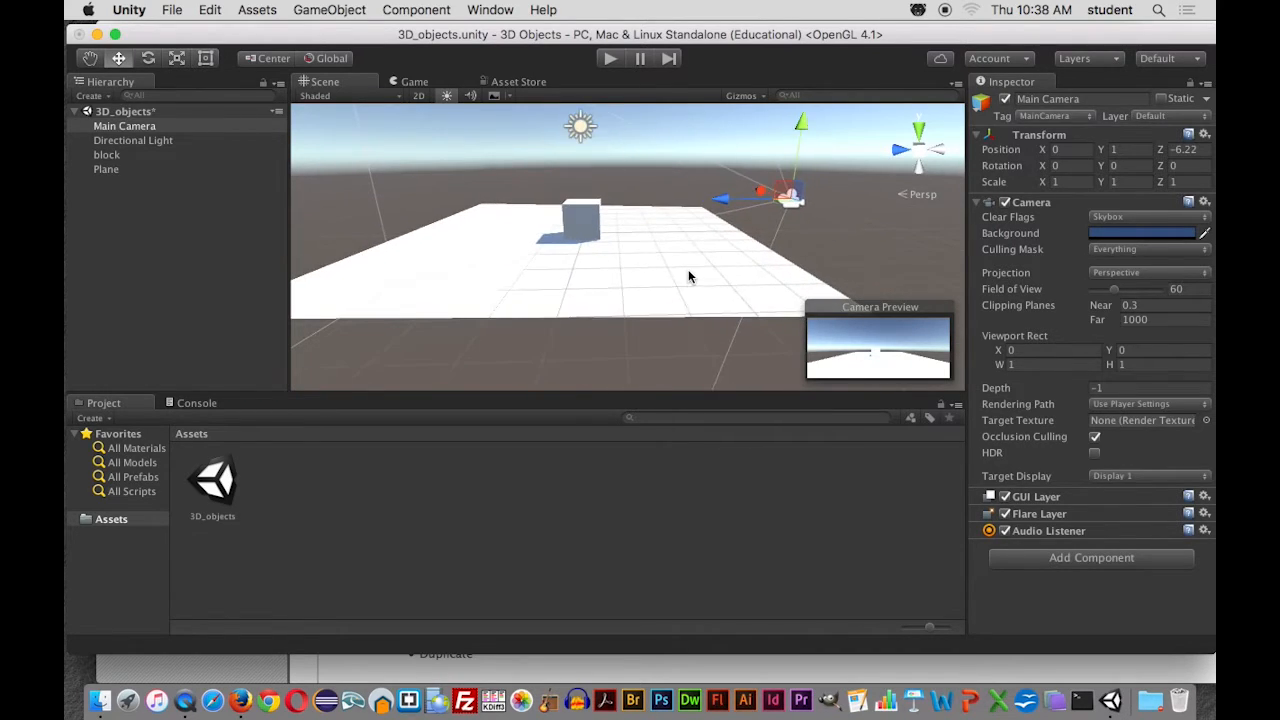
scroll(688, 277, "down", 3)
scroll(666, 289, "up", 5)
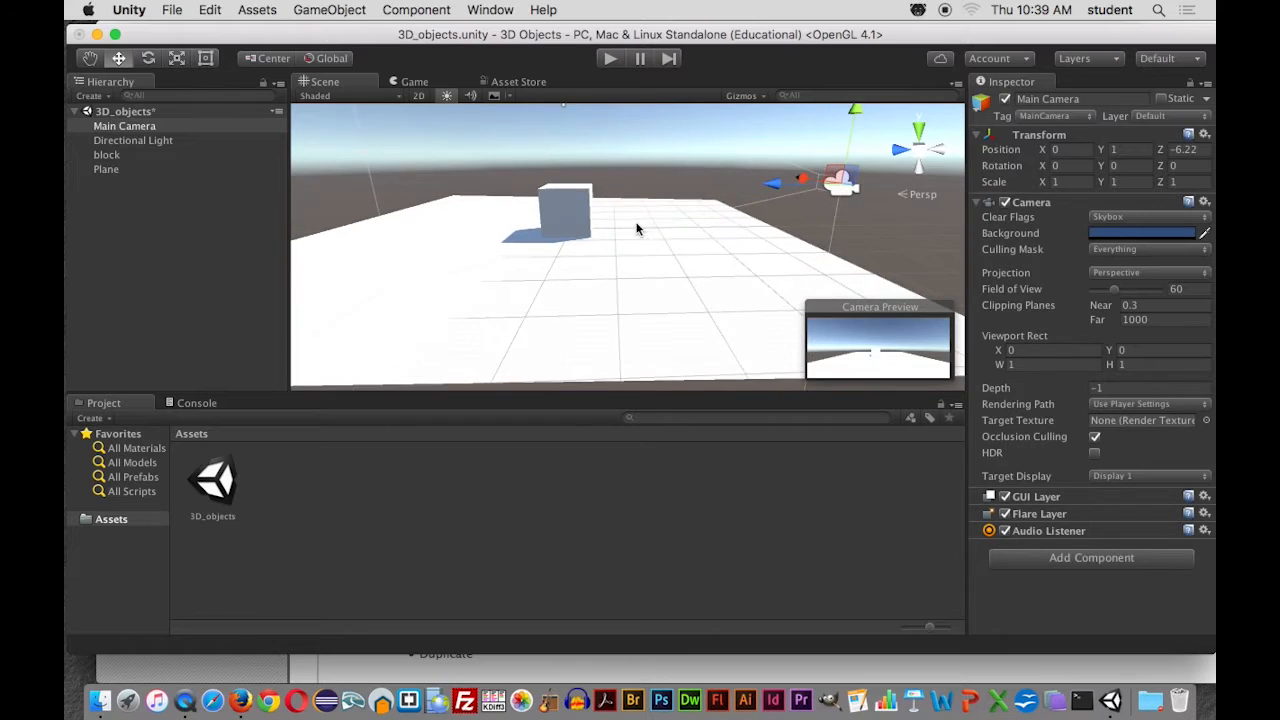
Frame the block in the scene, try aligning the block with the view, and undo that alignment
double_click(107, 155)
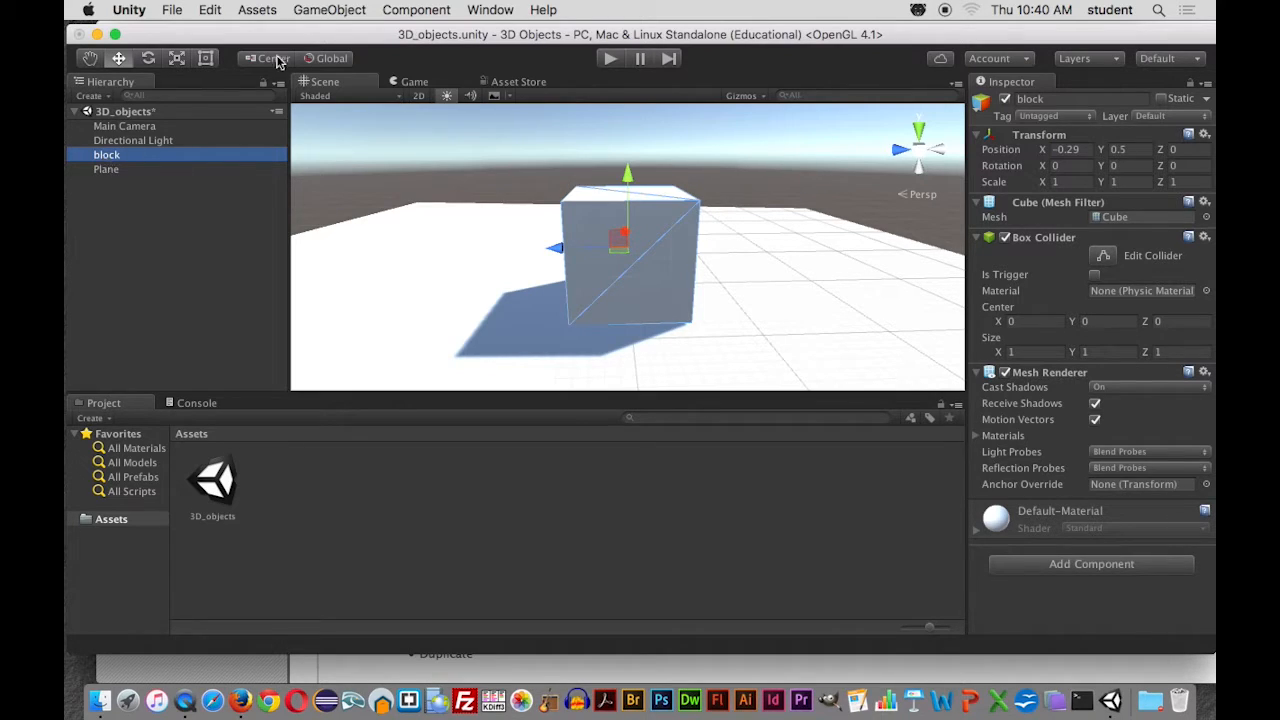
left_click(328, 10)
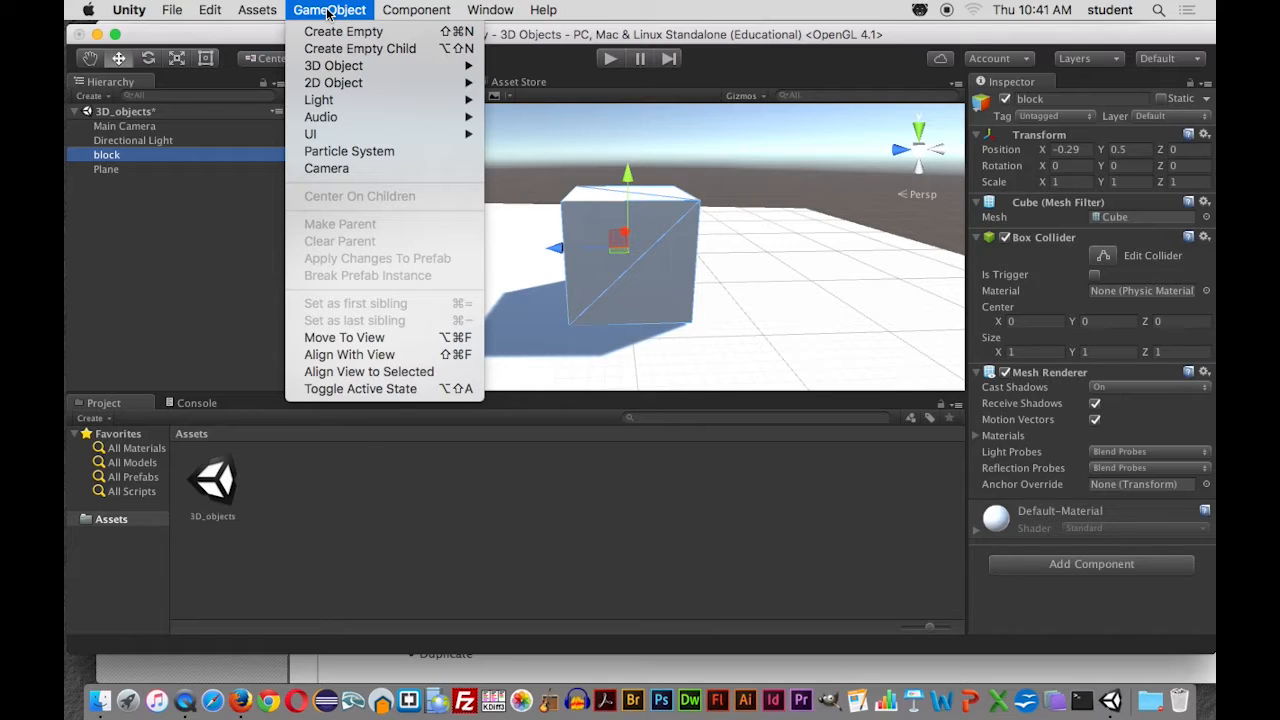
left_click(336, 355)
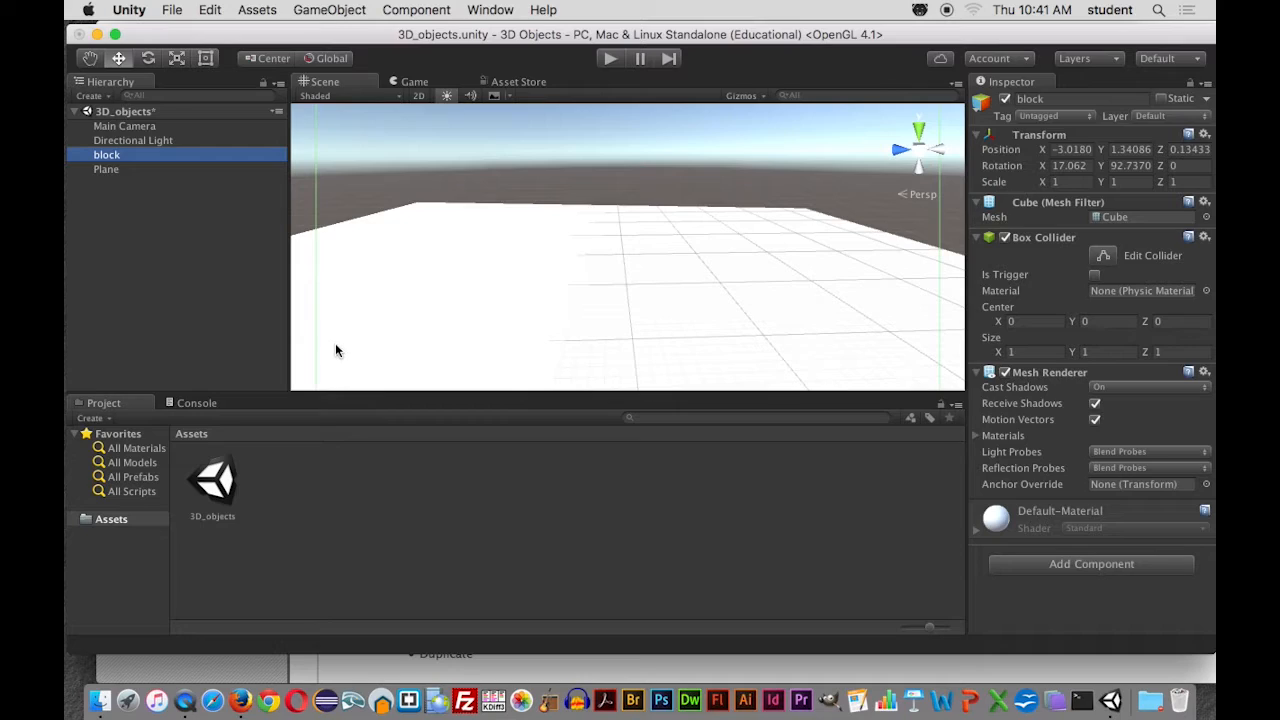
key("super+z")
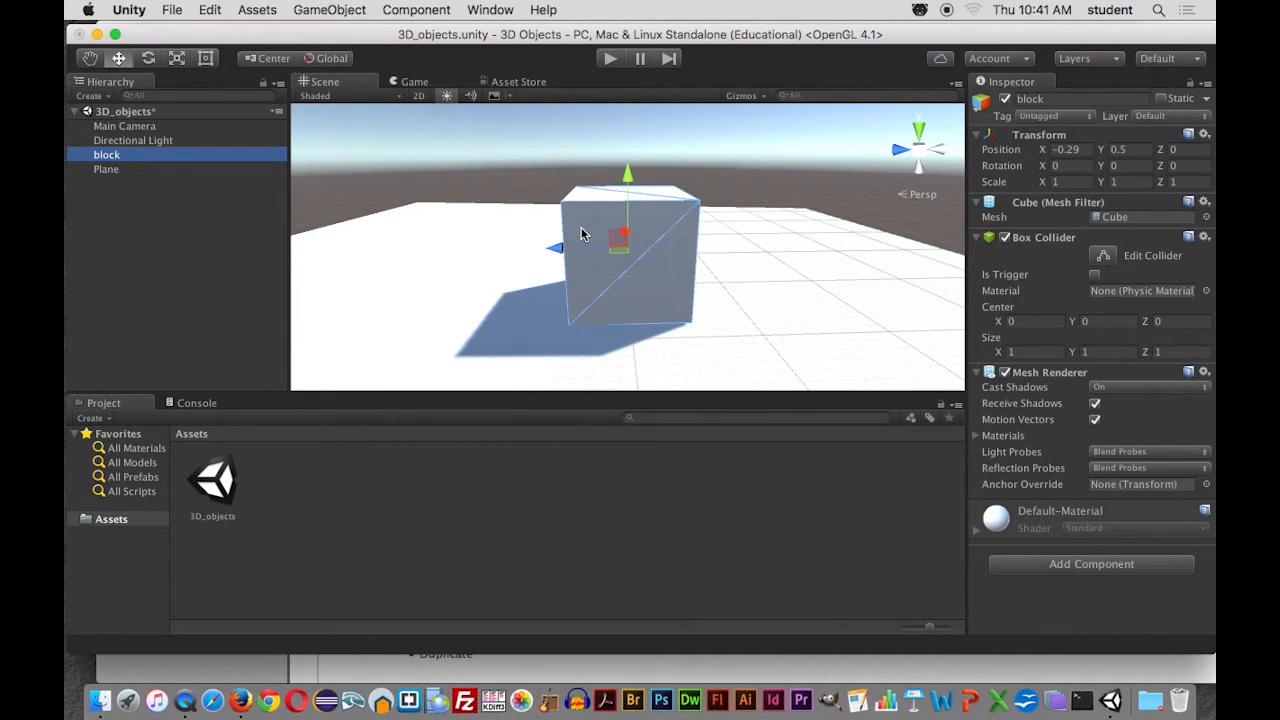
left_click(398, 148)
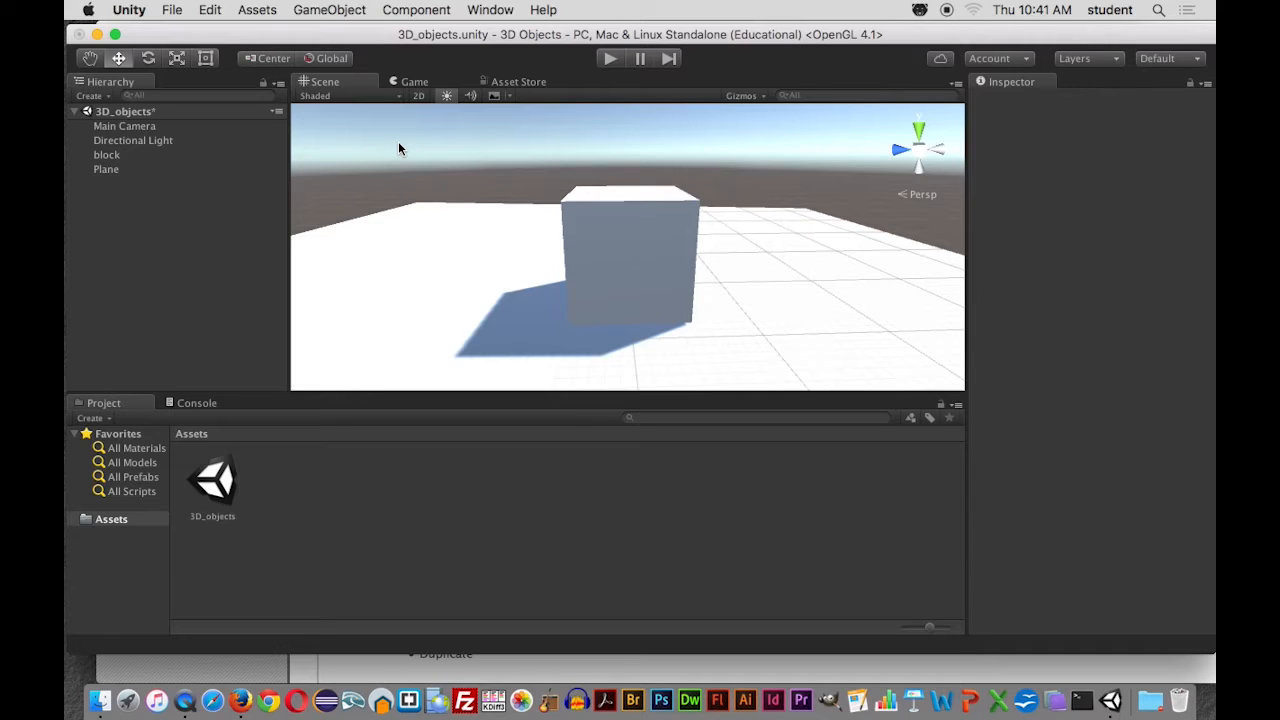
left_click(325, 13)
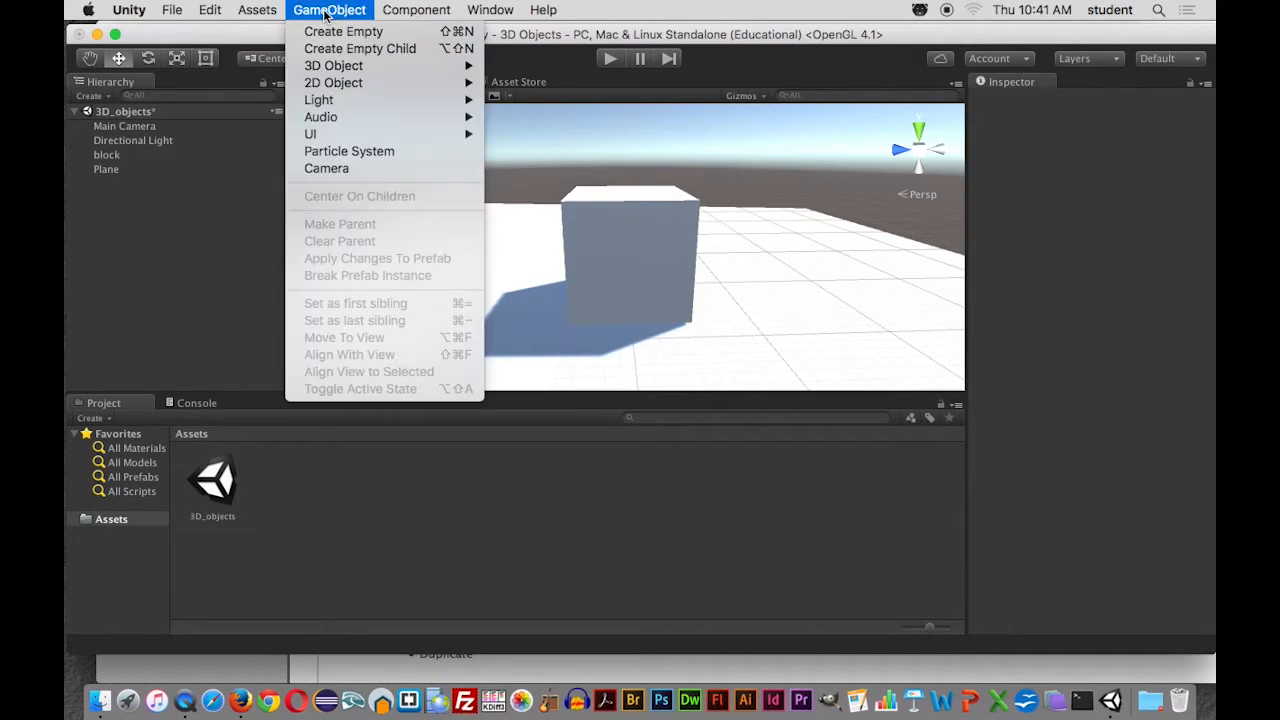
left_click(212, 205)
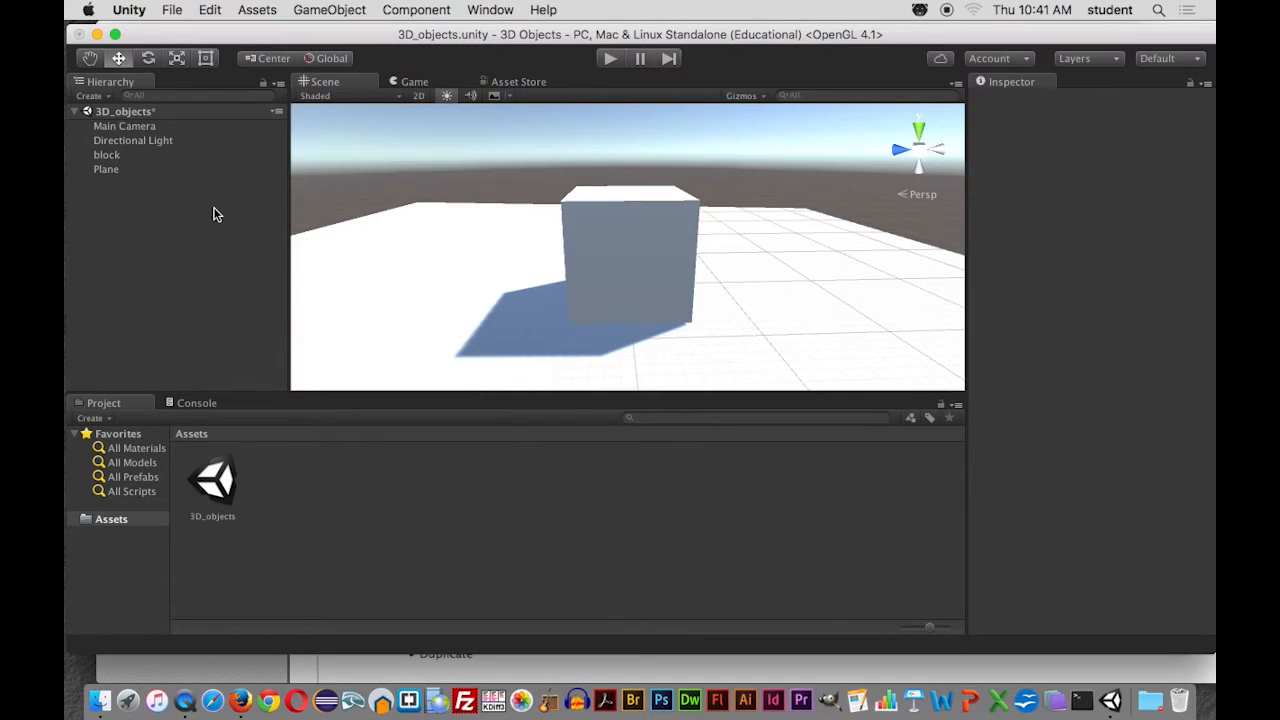
Align Main Camera with the current scene view of the block using Align With View
left_click(133, 140)
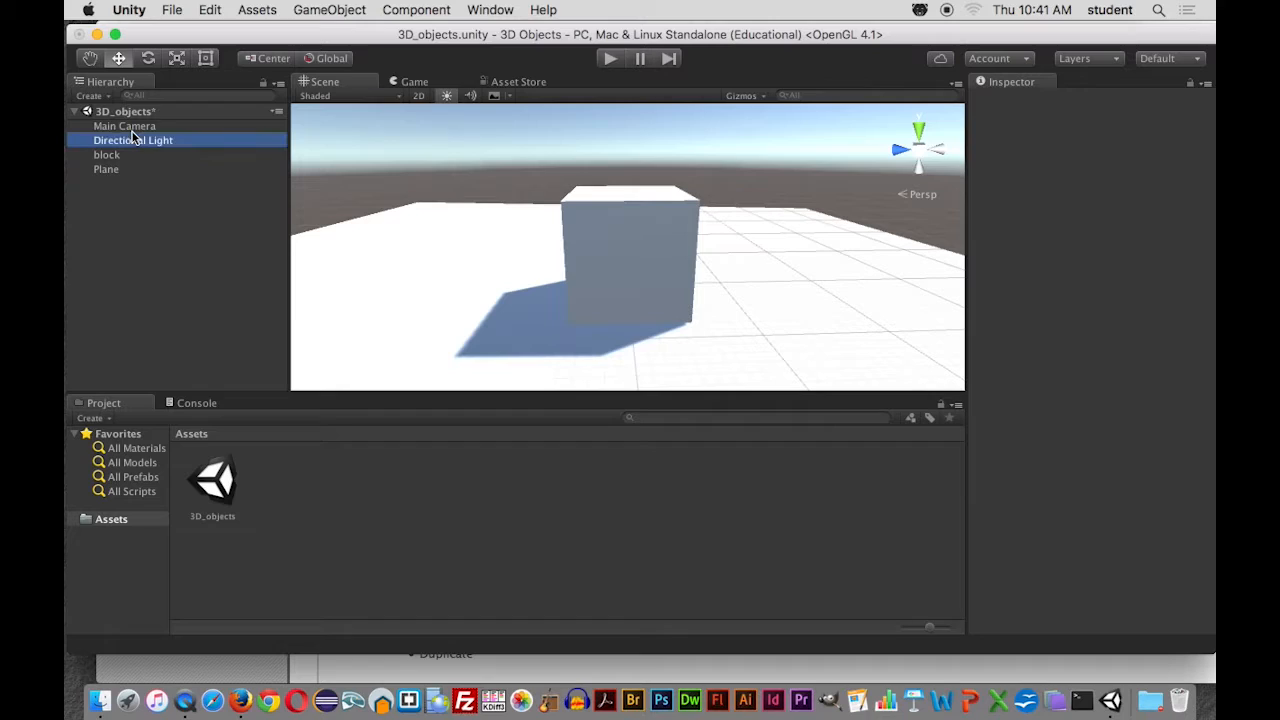
left_click(131, 128)
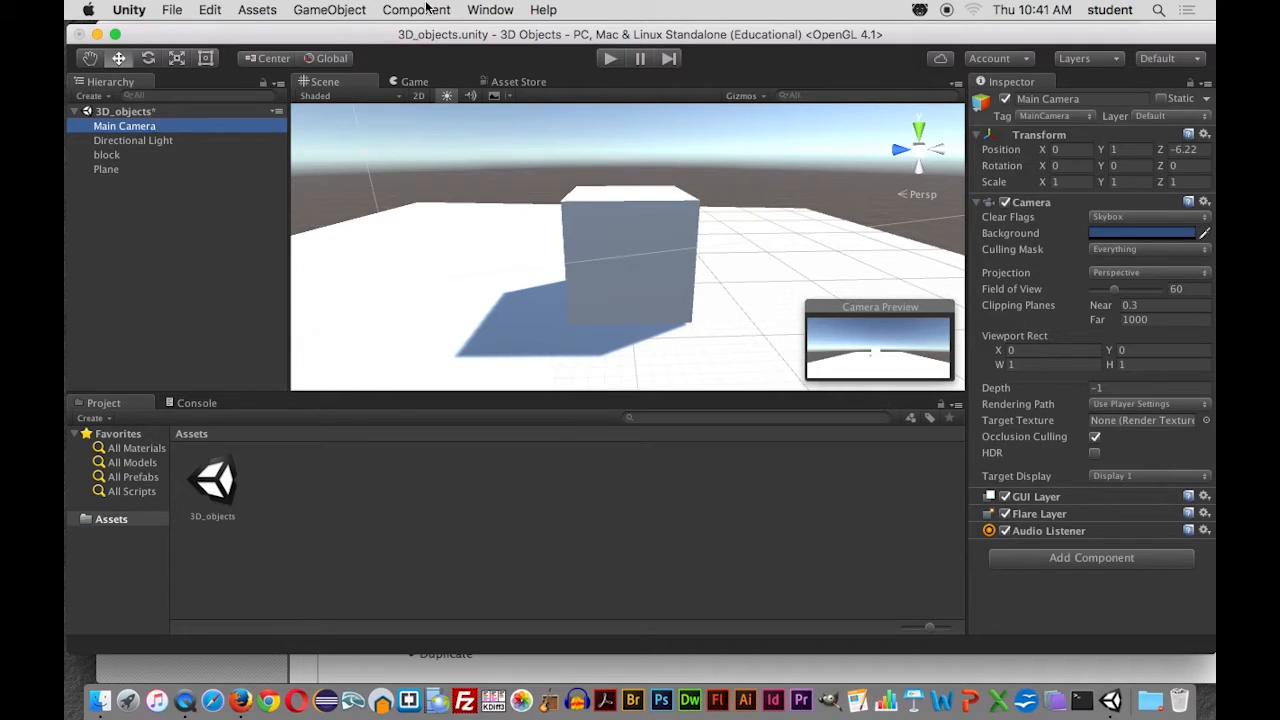
left_click(340, 12)
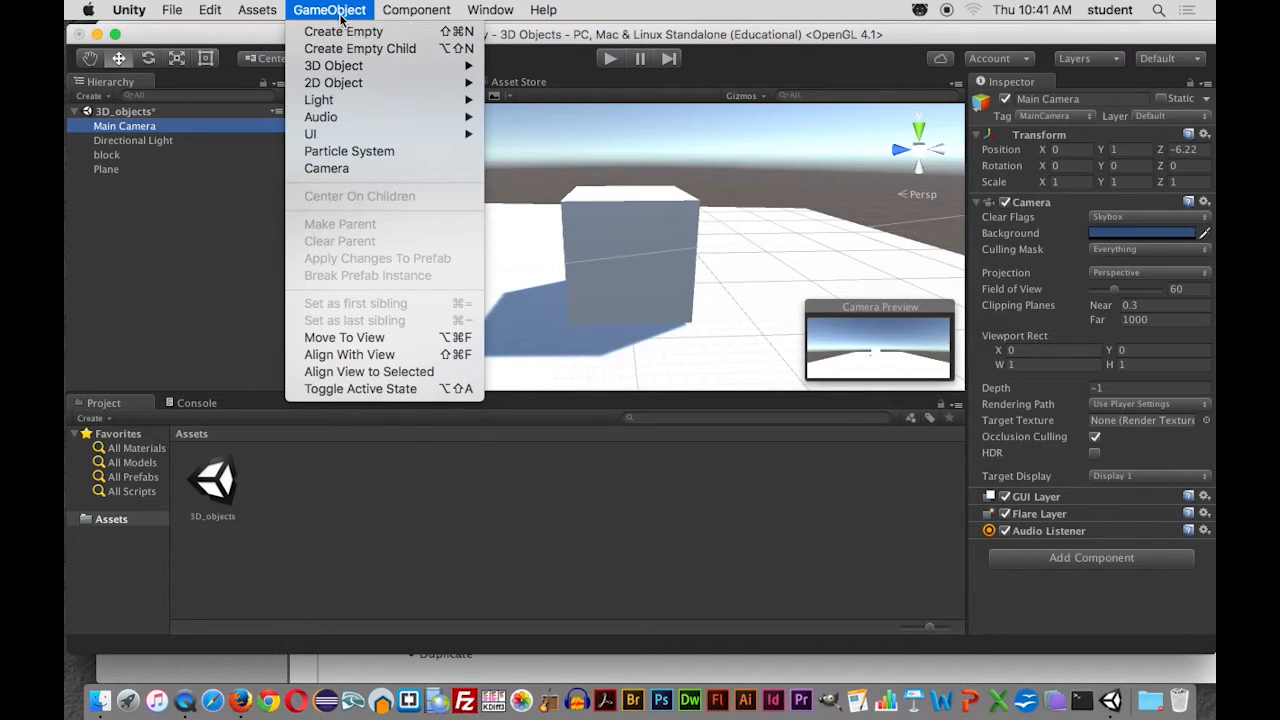
left_click(381, 356)
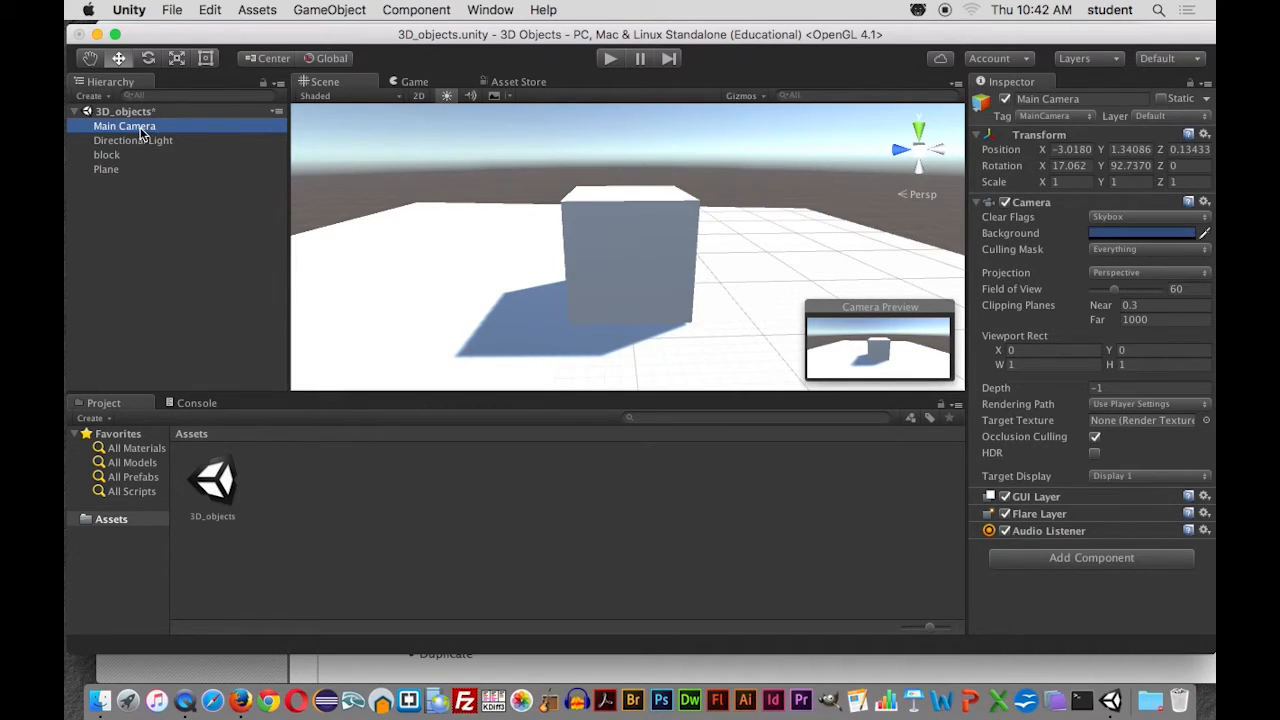
left_click(314, 12)
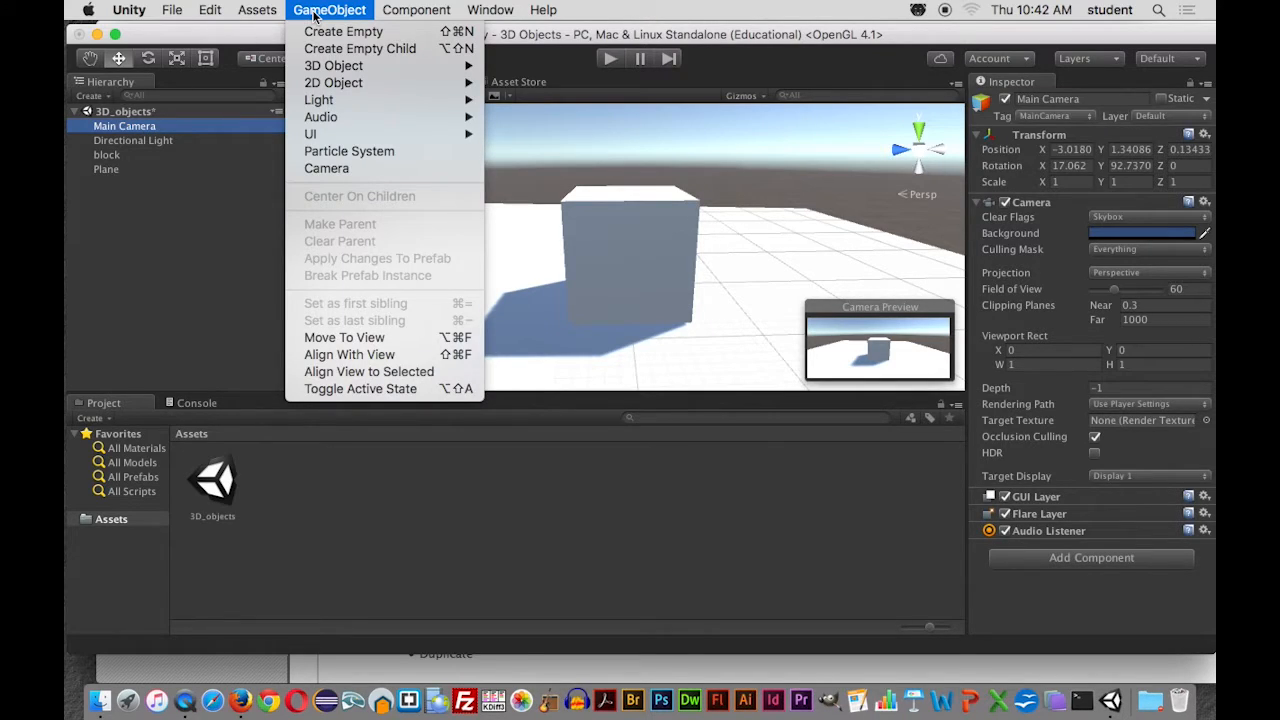
left_click(377, 356)
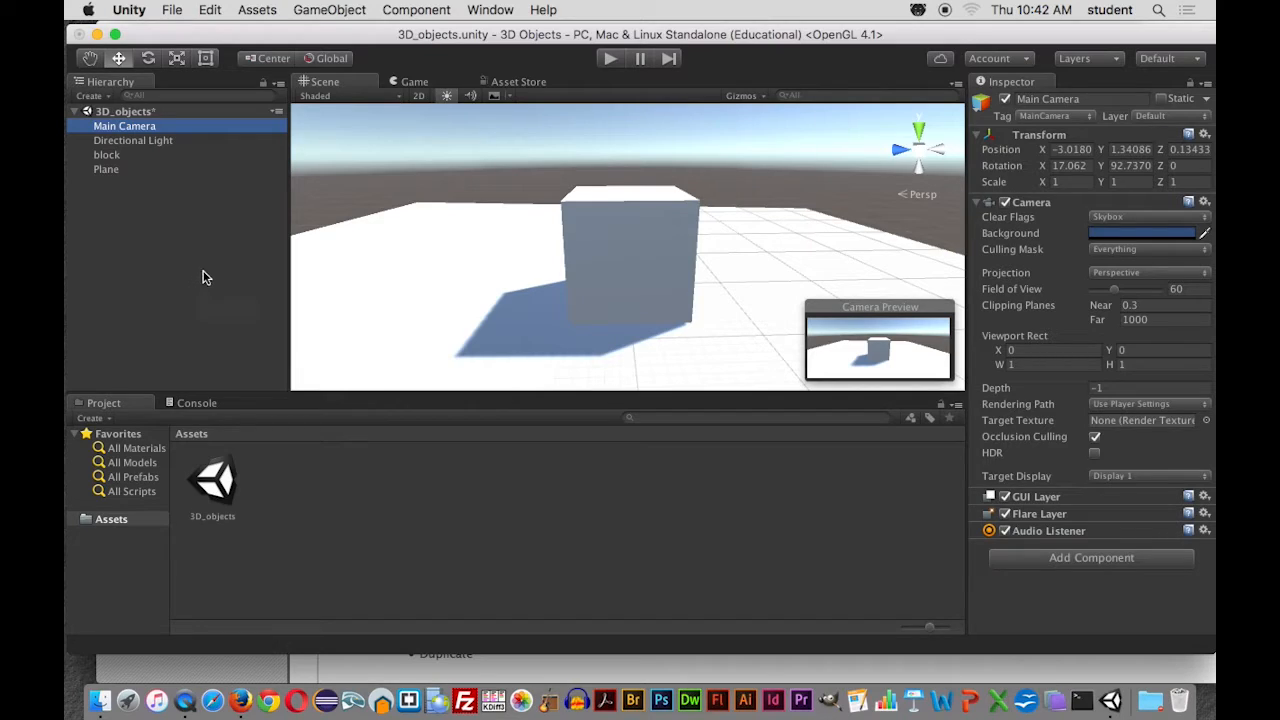
Enable Maximize on Play in the Game view, run the scene, and stop playback
left_click(412, 85)
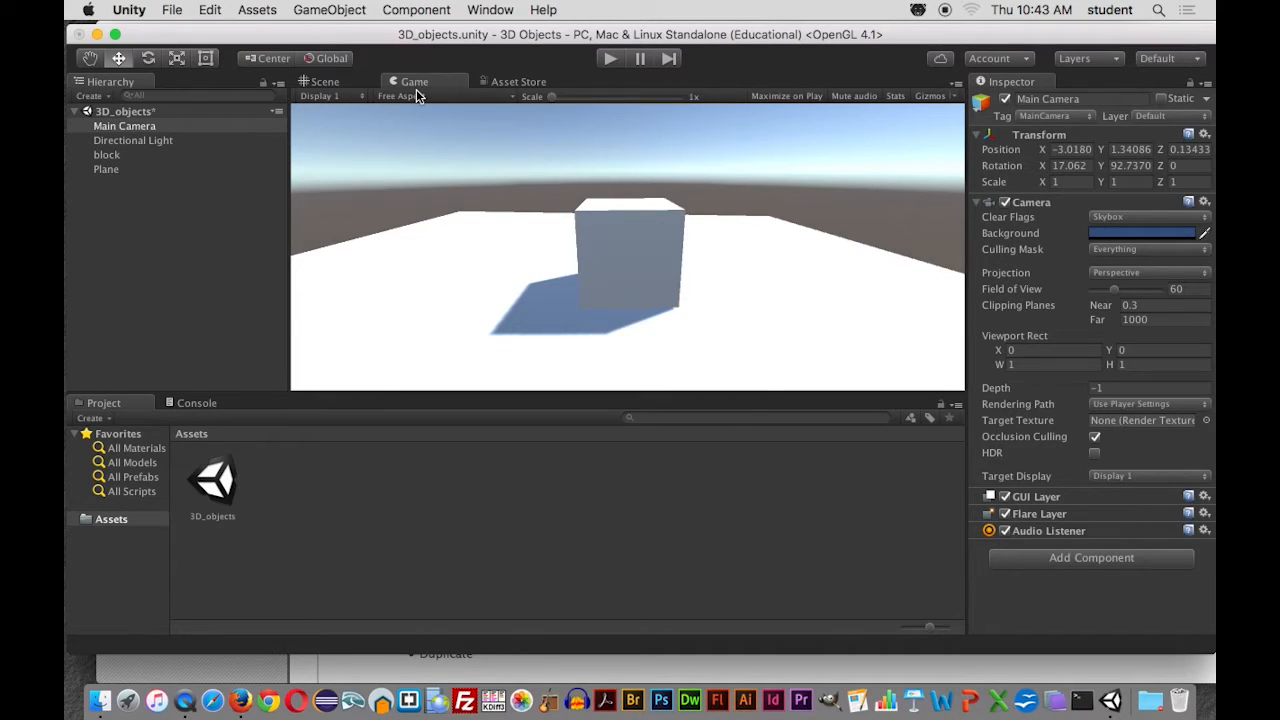
left_click(793, 96)
left_click(610, 60)
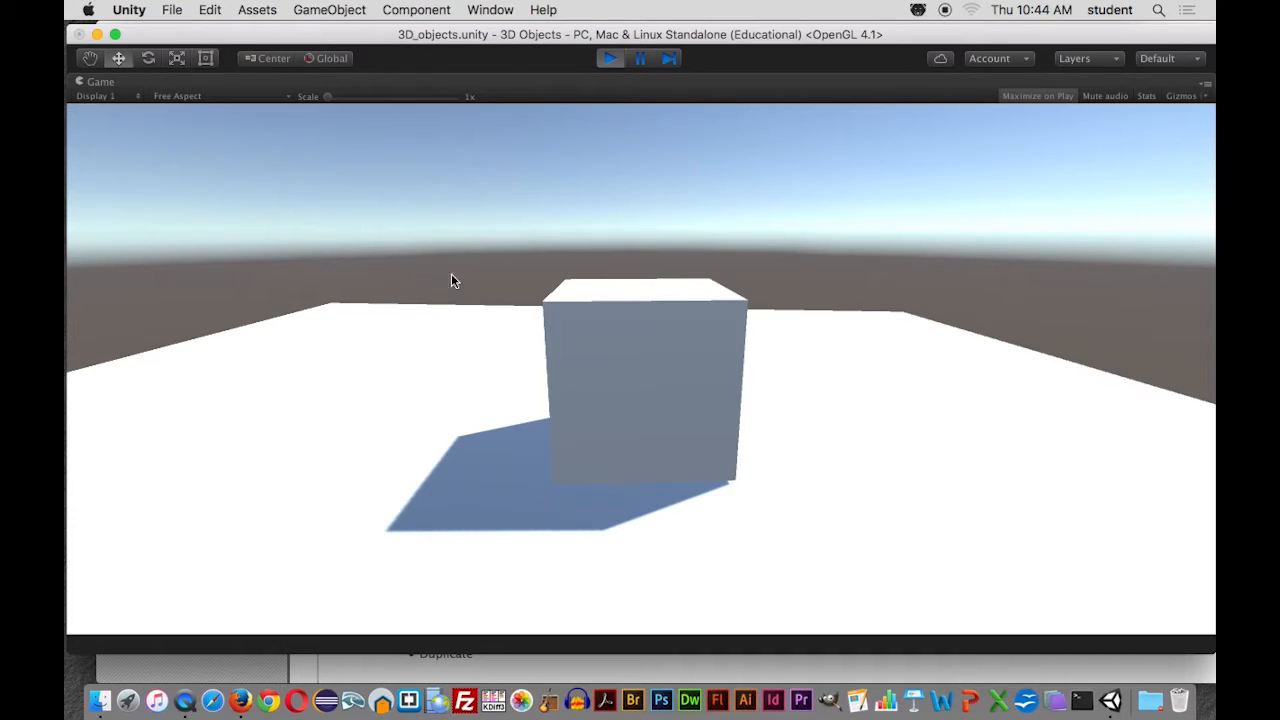
left_click(608, 60)
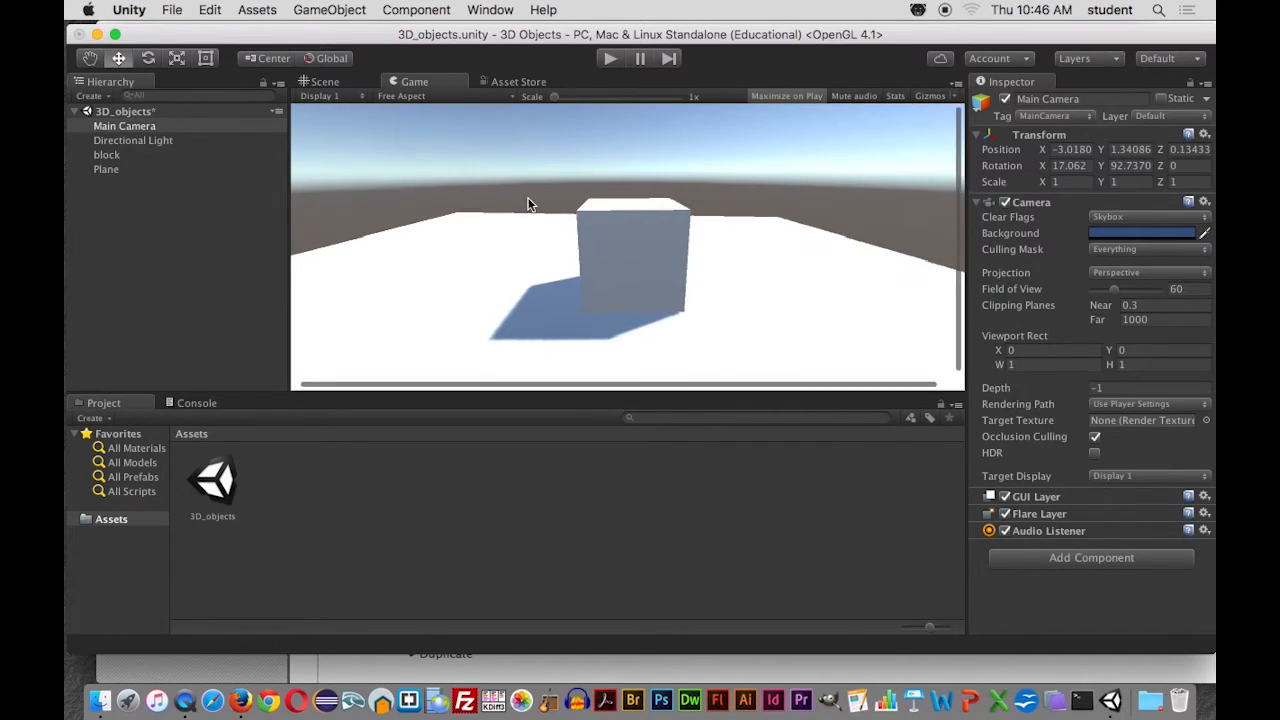
Zoom the Game view in and out, select the block, and zoom in slightly again
scroll(528, 212, "up", 5)
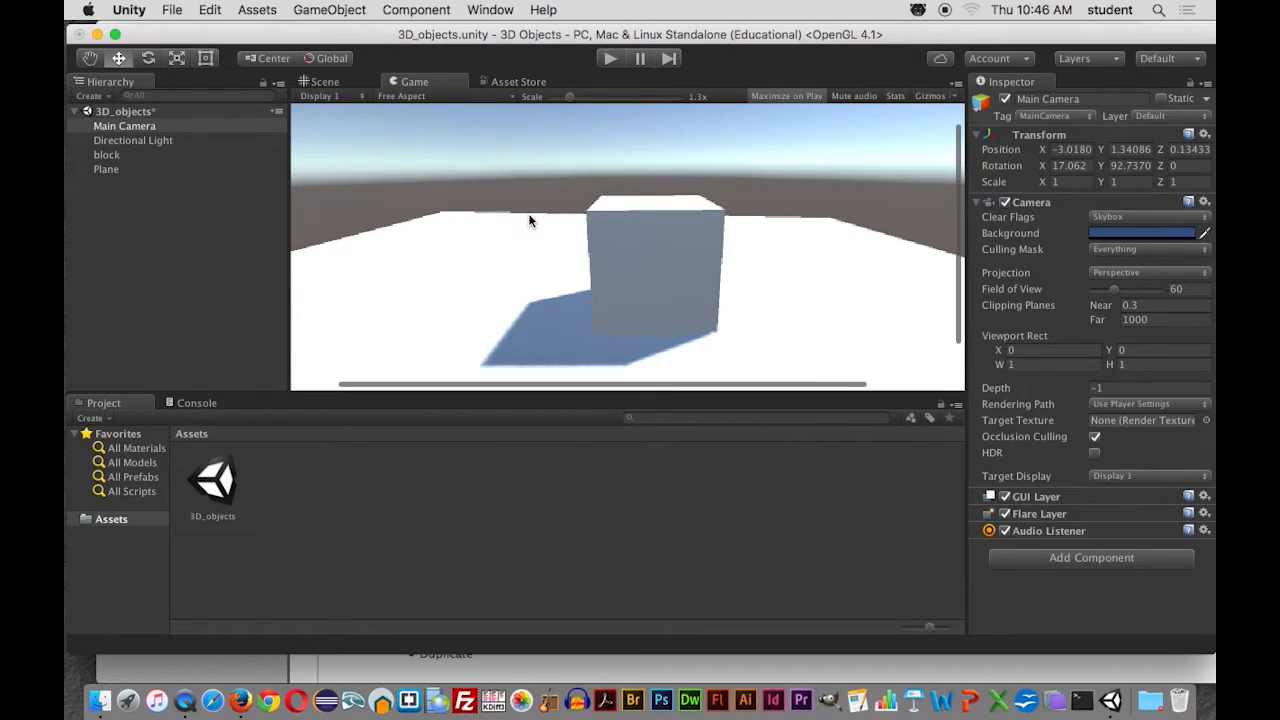
scroll(530, 221, "down", 5)
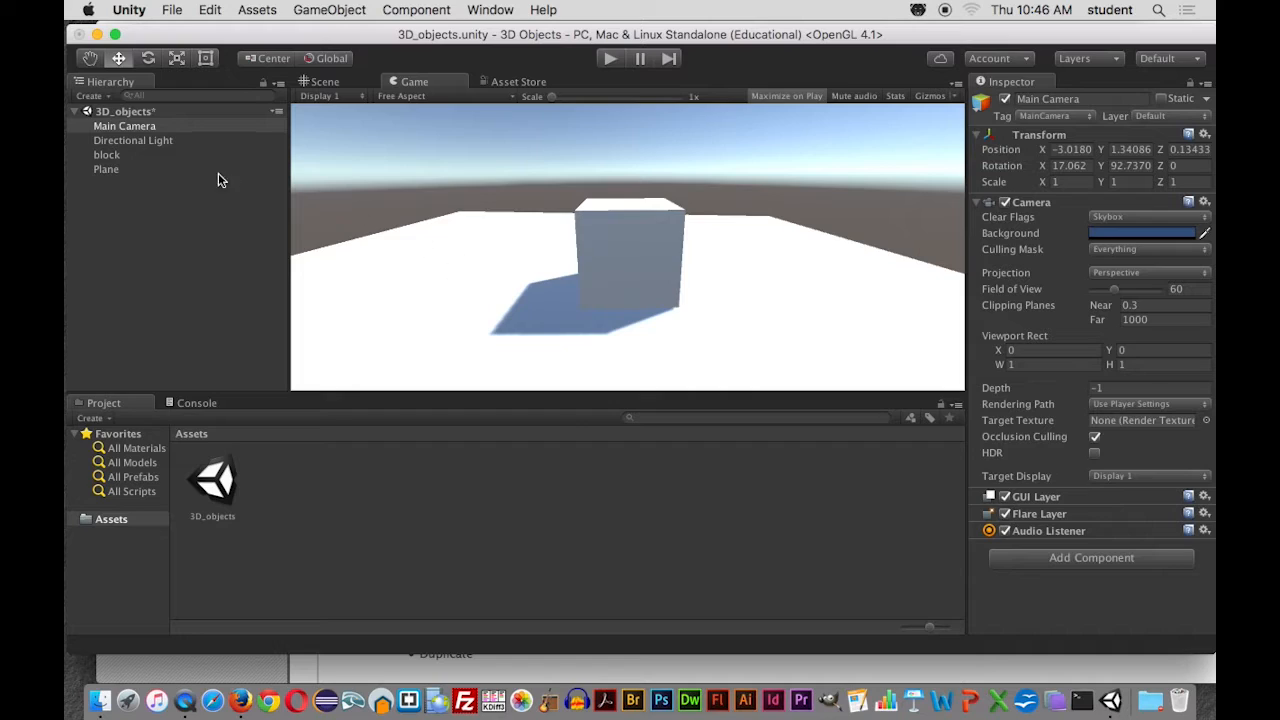
left_click(124, 155)
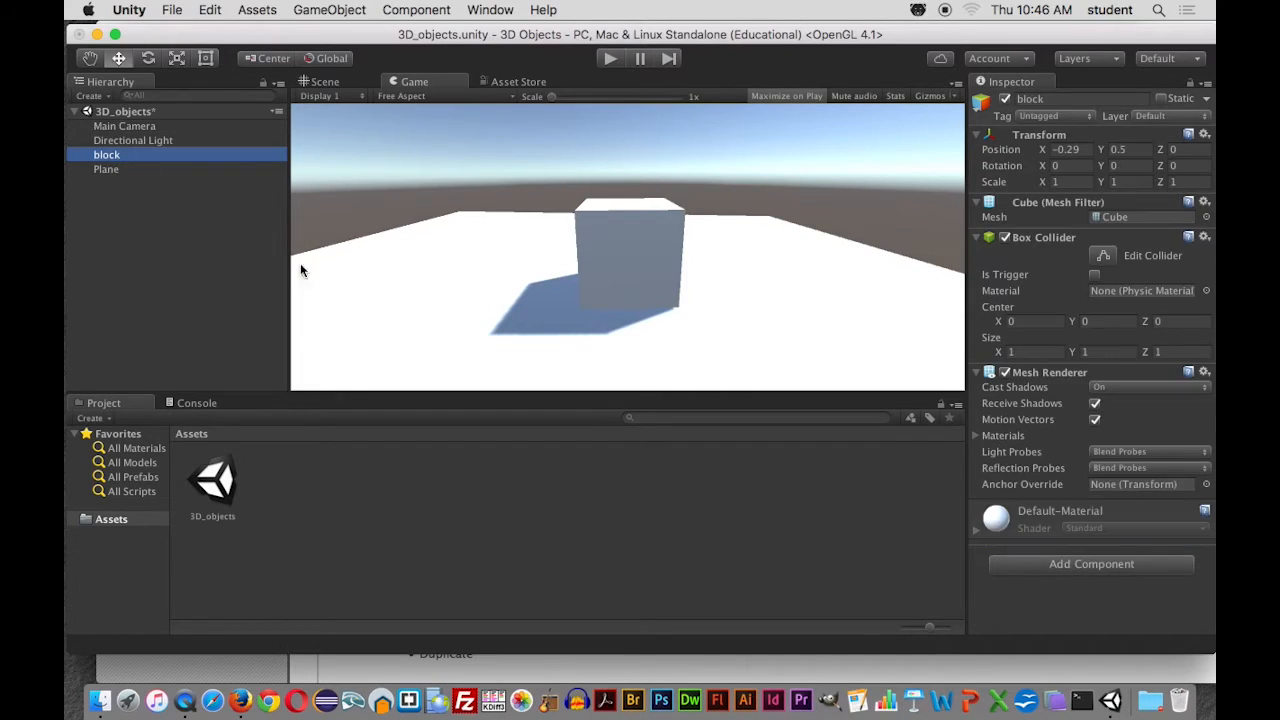
left_click(518, 186)
scroll(518, 186, "up", 2)
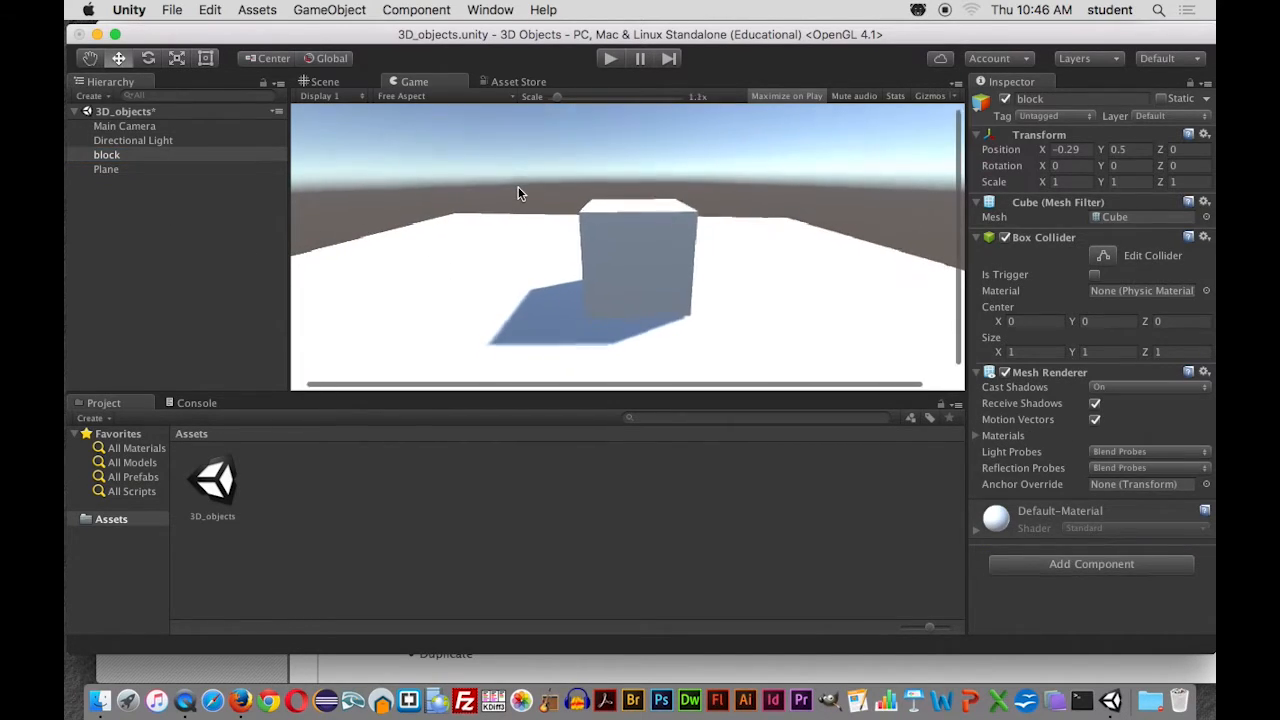
Return the Game view to 1x scale and select the Directional Light to inspect its settings
scroll(509, 191, "down", 2)
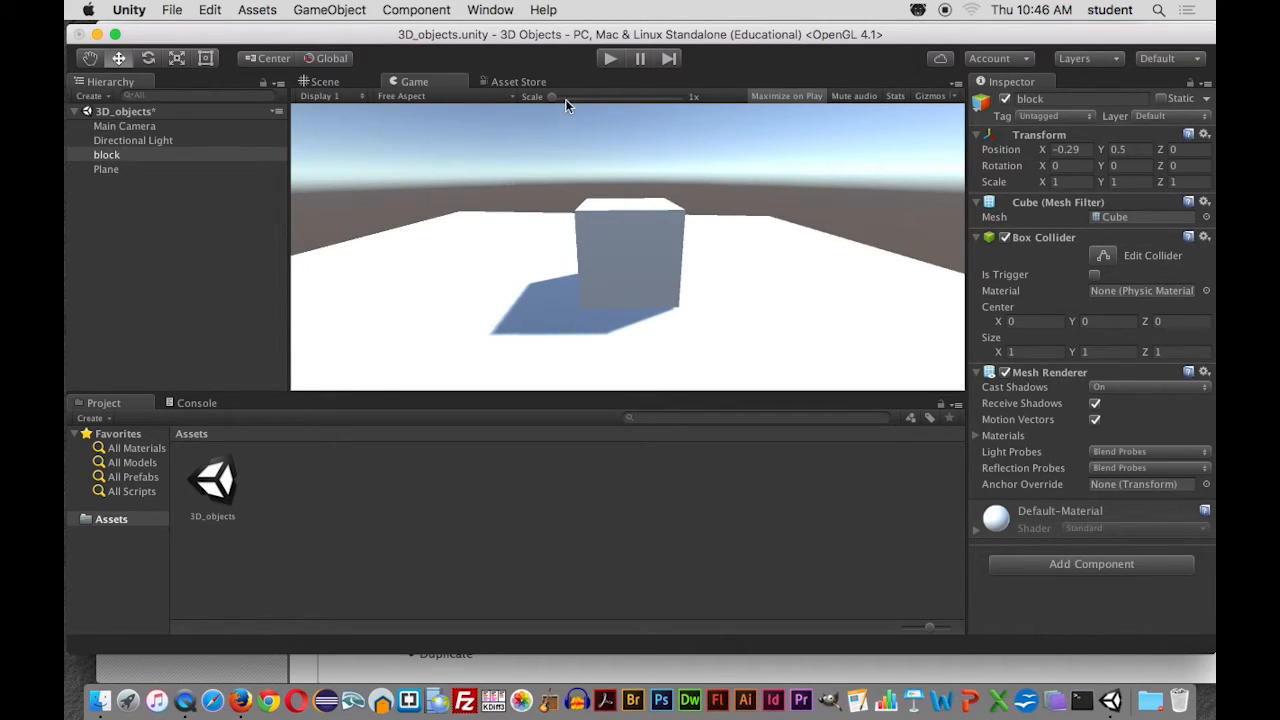
left_click_drag(552, 98, 517, 96)
left_click(112, 126)
left_click(152, 201)
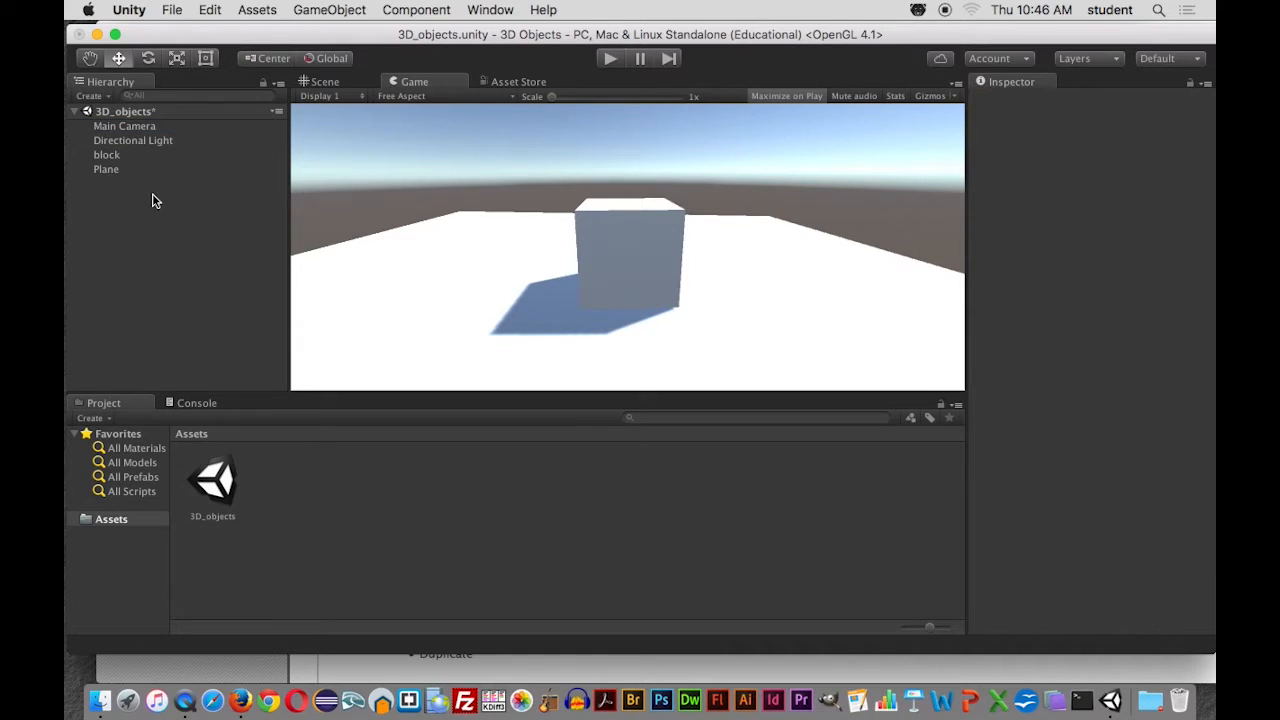
left_click(136, 140)
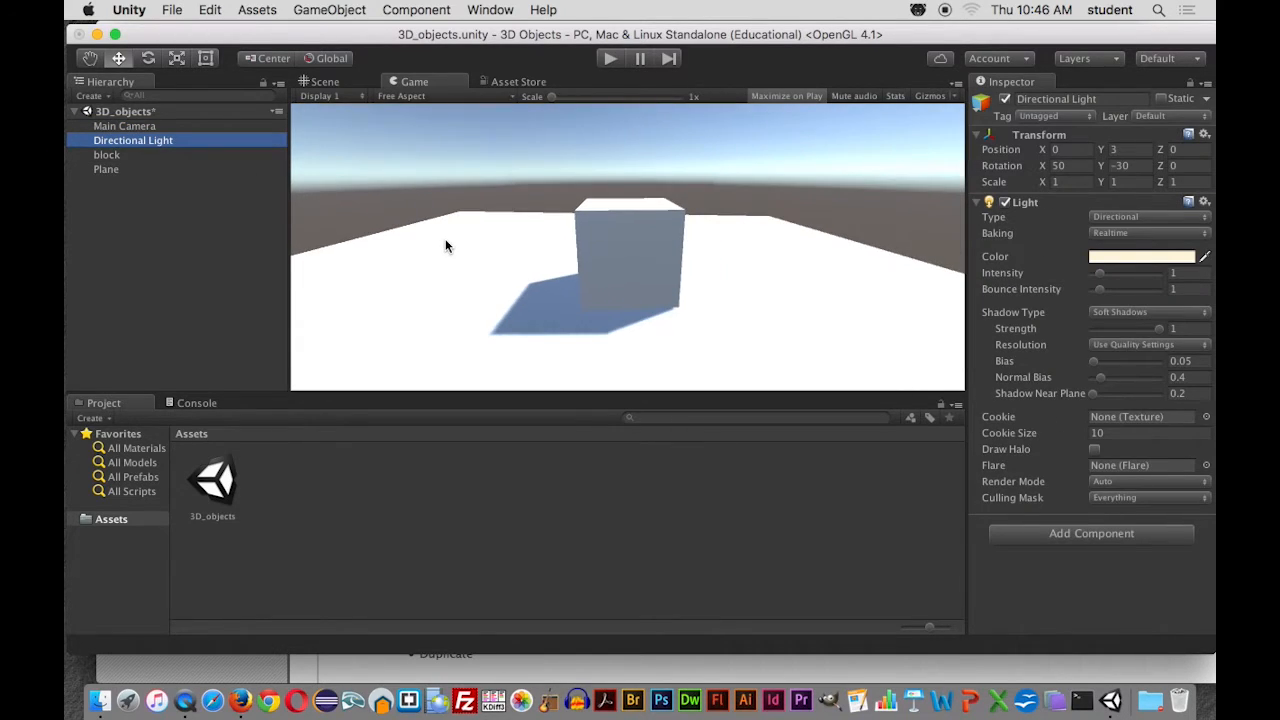
left_click(386, 185)
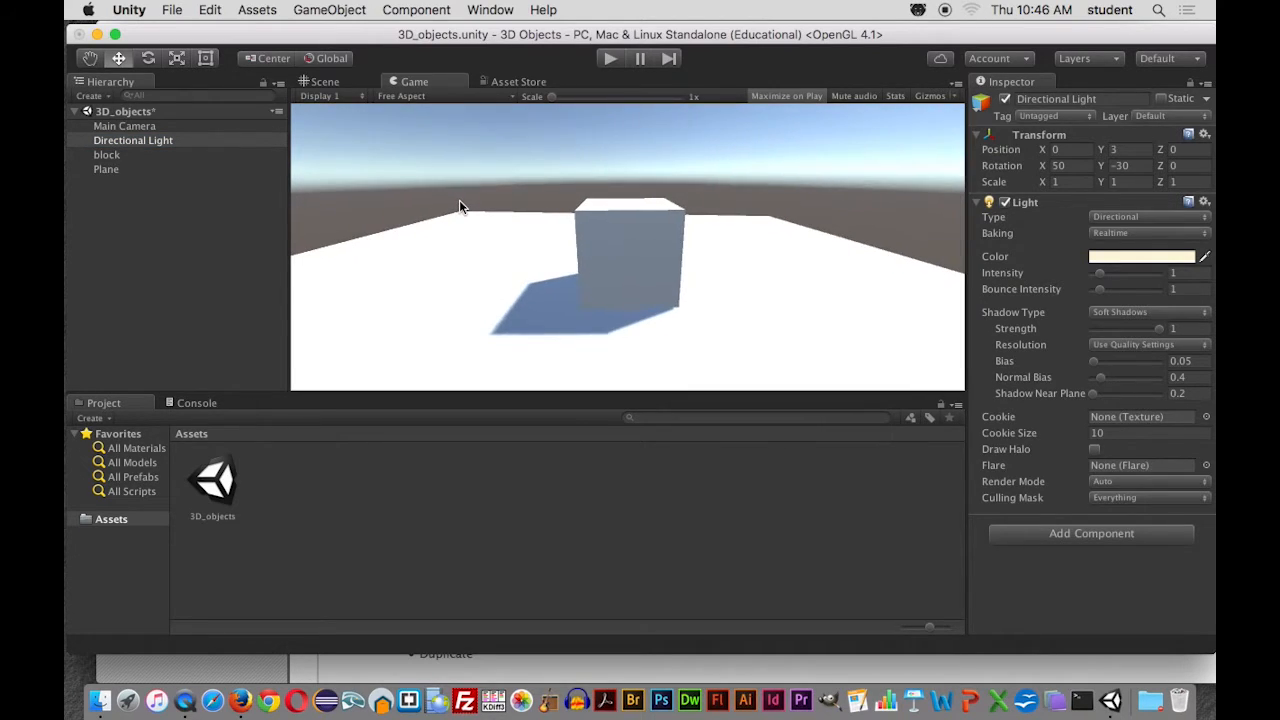
Switch to the Scene view and examine the light, camera, block and plane at different zoom levels
left_click(335, 81)
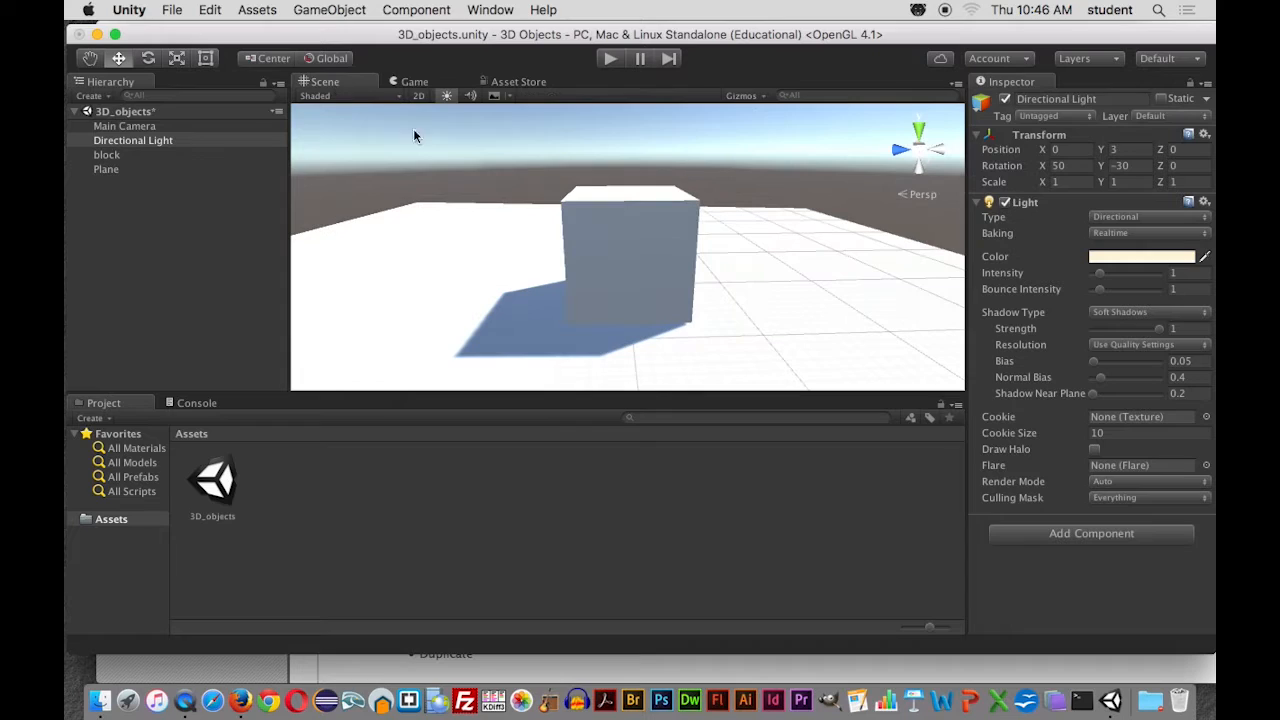
scroll(592, 288, "up", 2)
scroll(592, 288, "down", 8)
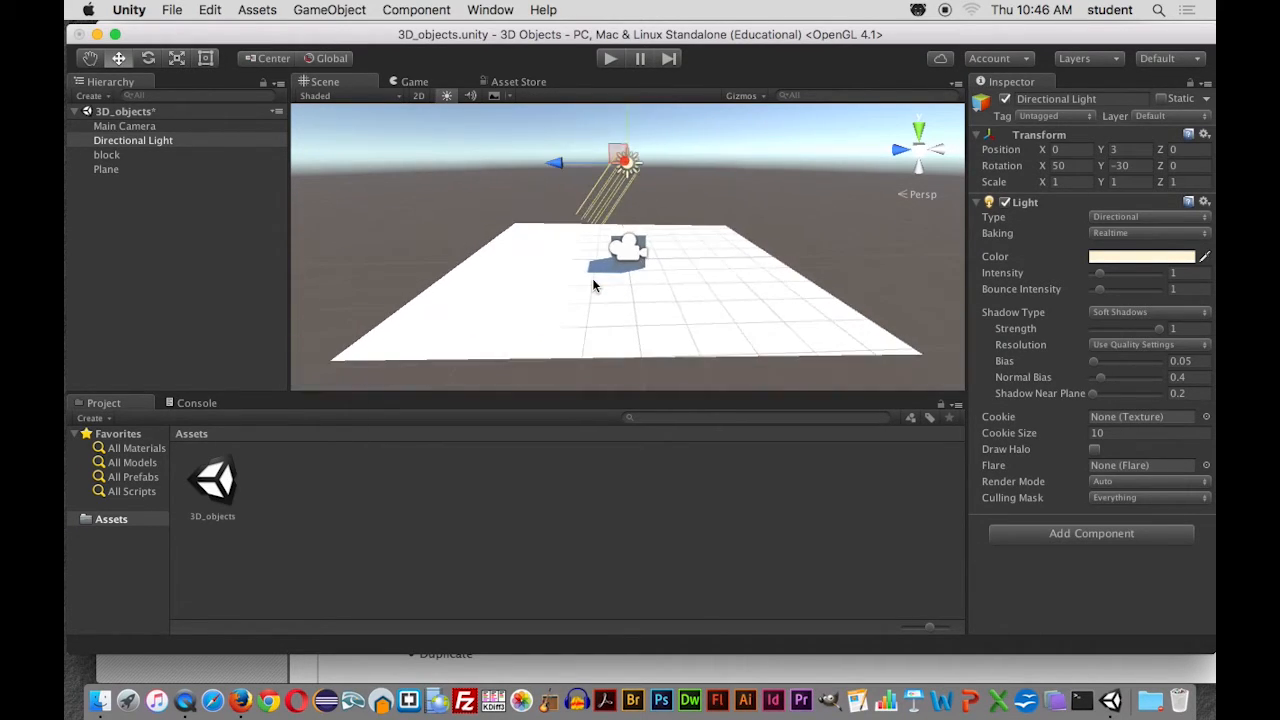
scroll(593, 286, "down", 6)
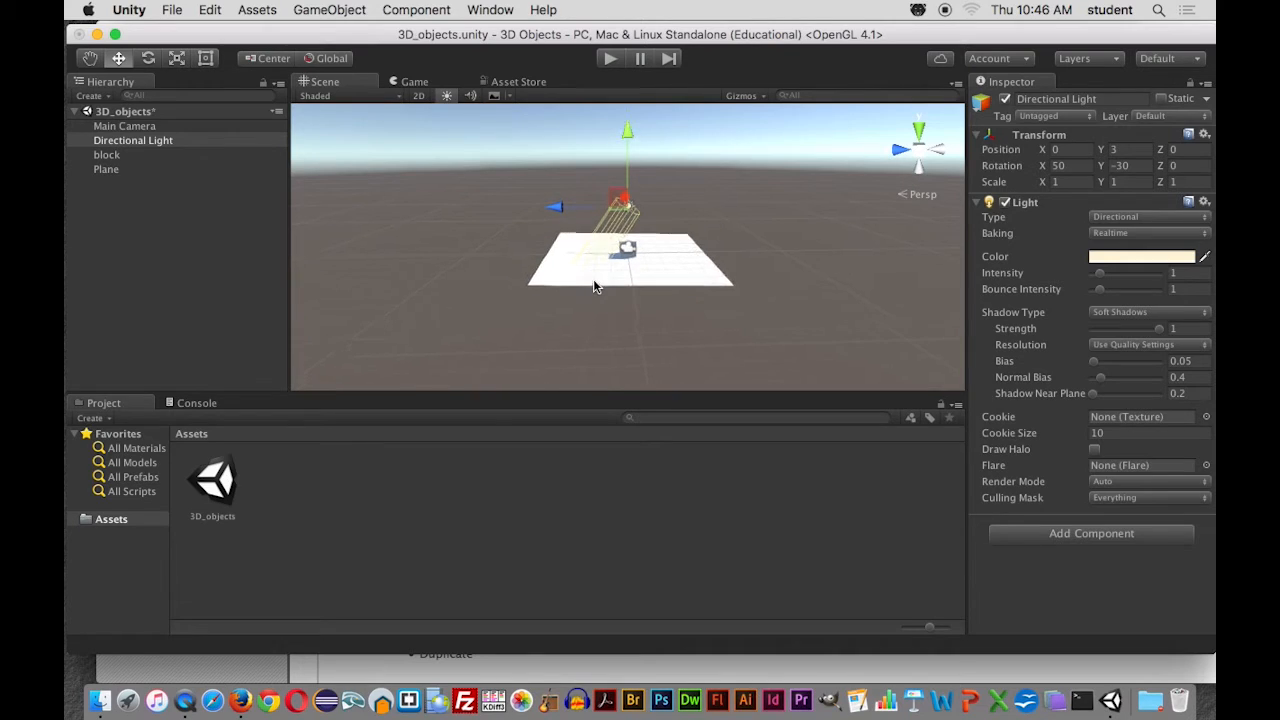
scroll(594, 286, "up", 4)
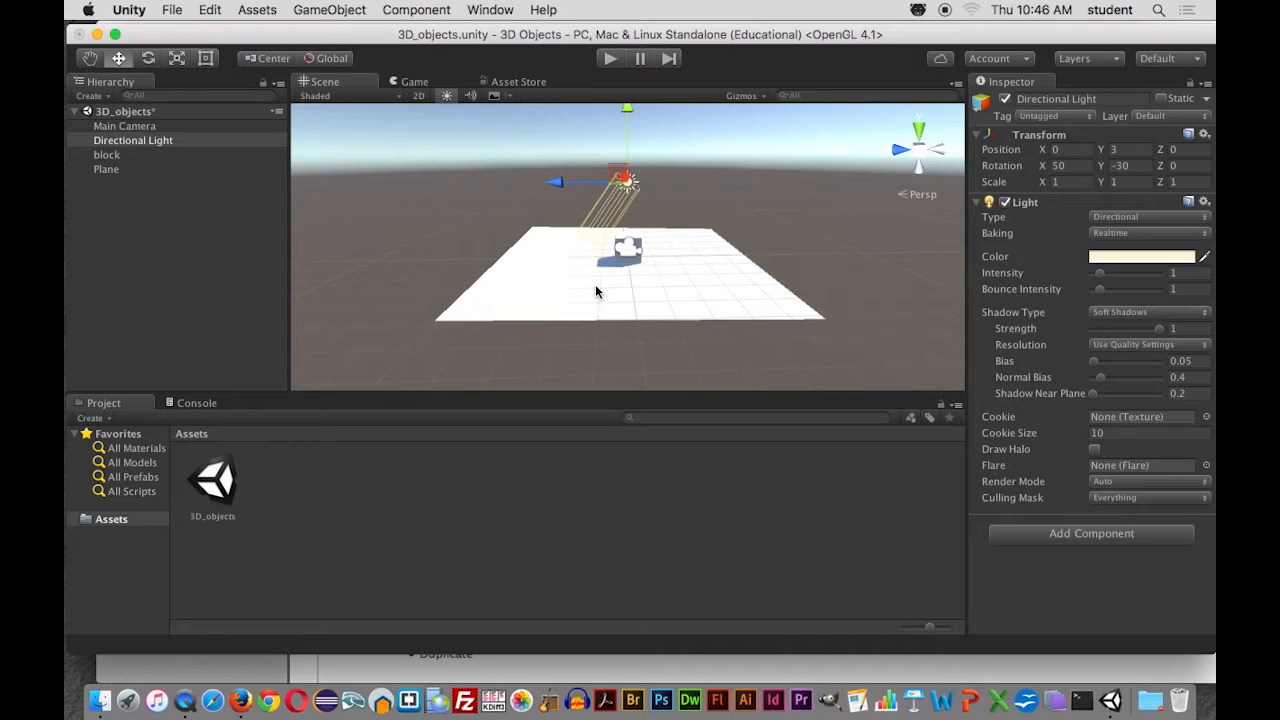
scroll(597, 286, "up", 2)
scroll(597, 286, "down", 4)
scroll(597, 286, "up", 3)
scroll(597, 290, "down", 4)
scroll(592, 293, "up", 4)
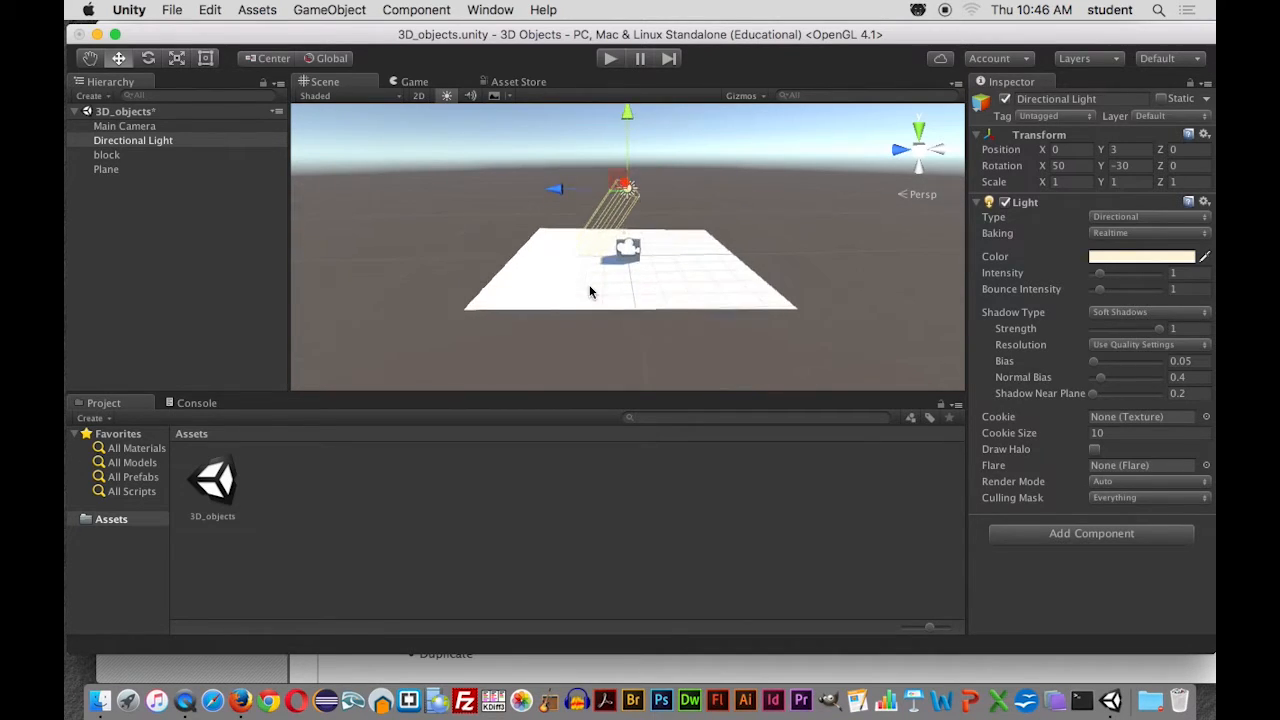
Frame the block in the Scene view, deselect it, and zoom back out to examine the camera and light
double_click(104, 156)
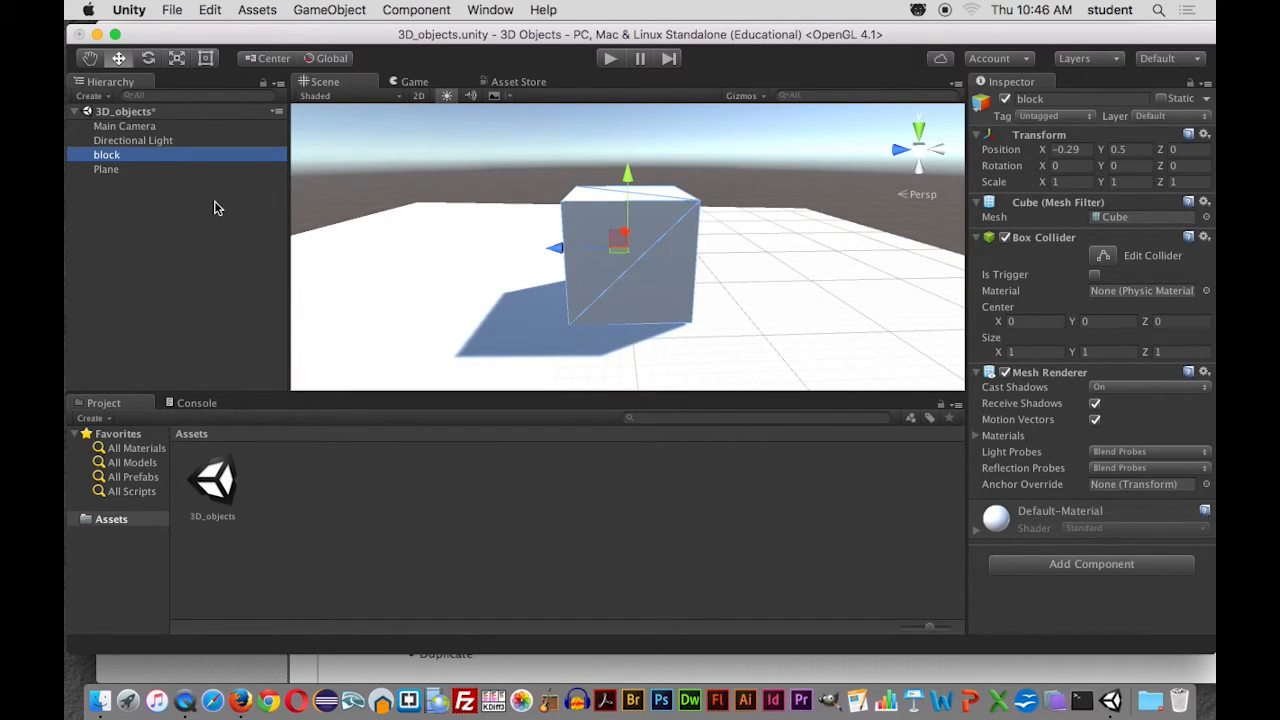
left_click(138, 213)
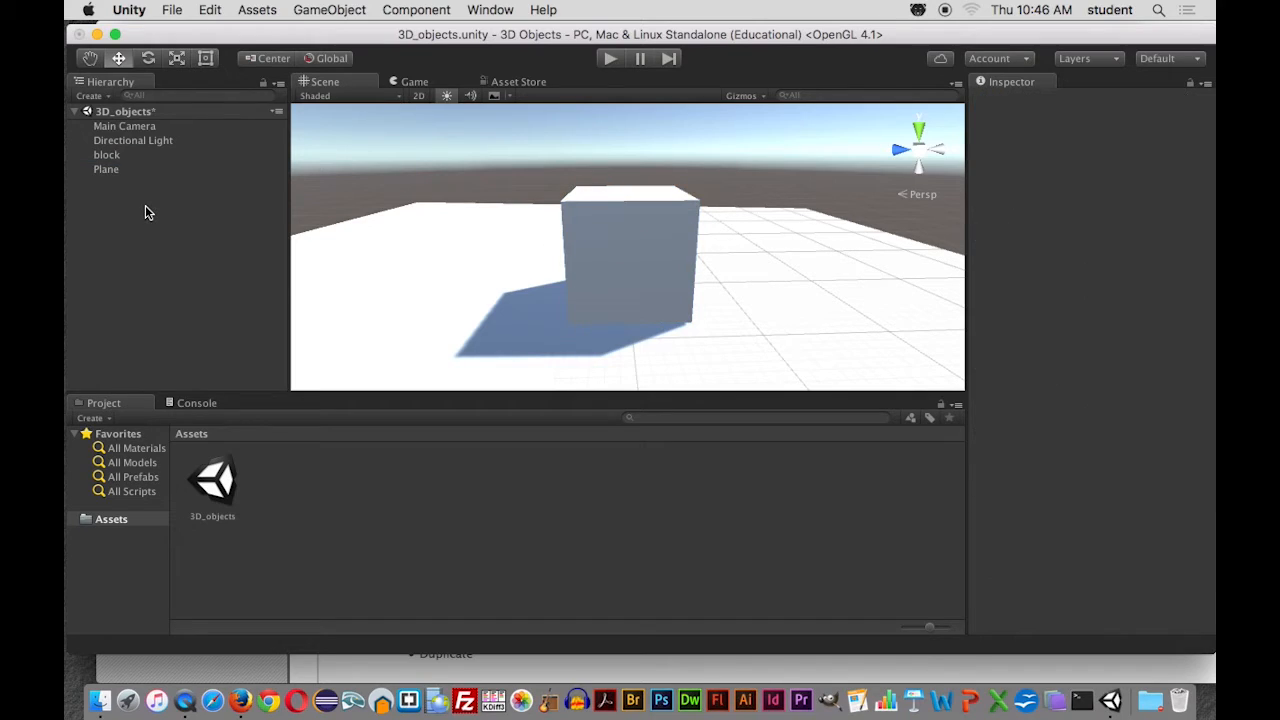
scroll(343, 177, "down", 6)
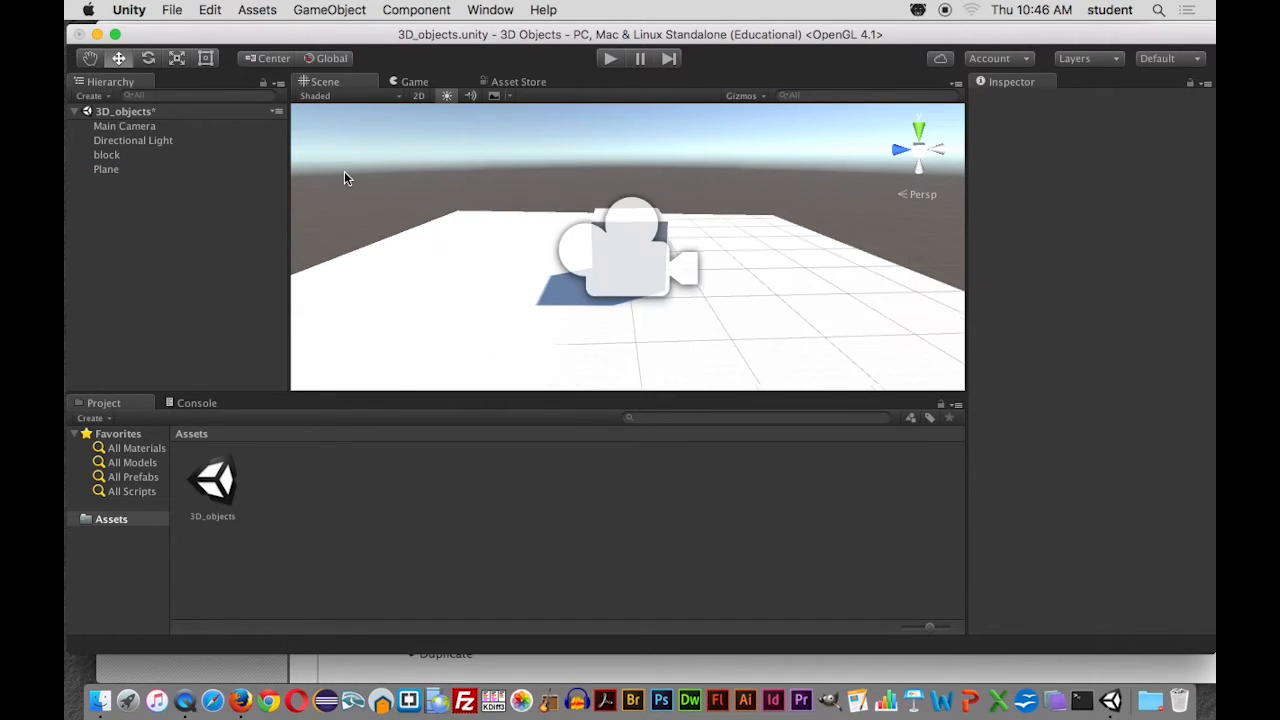
scroll(344, 177, "up", 3)
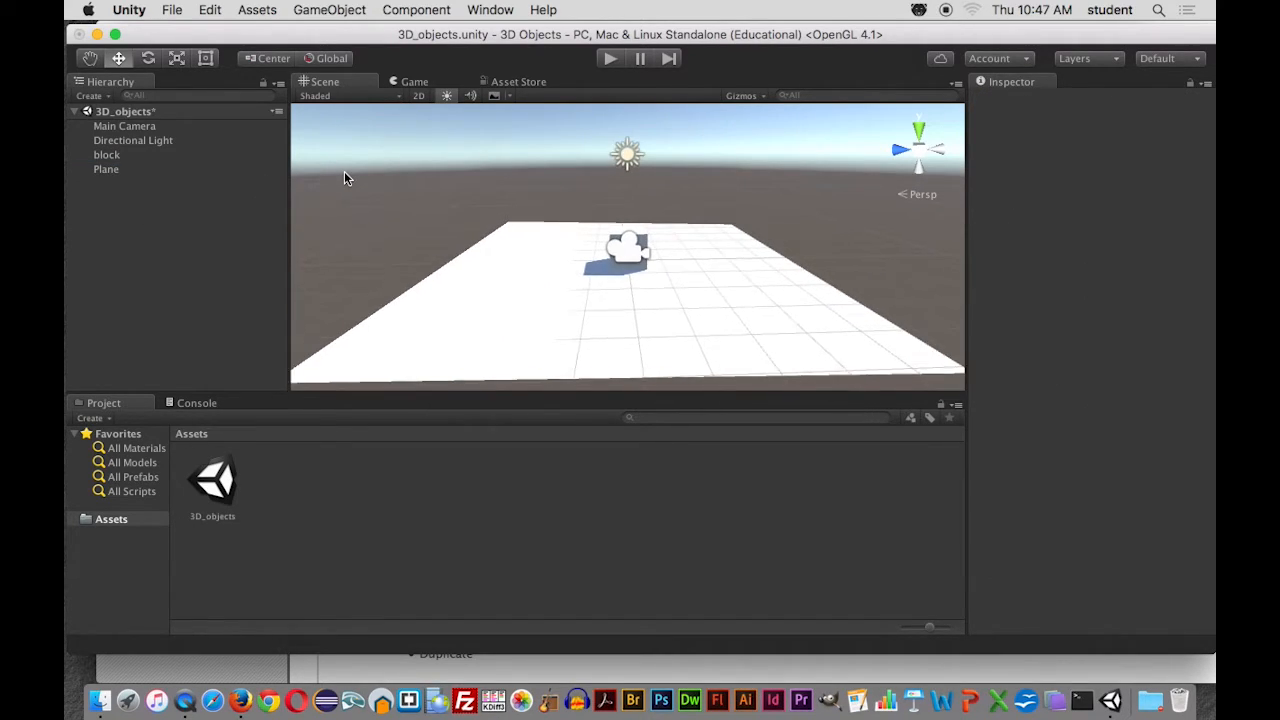
scroll(344, 176, "up", 3)
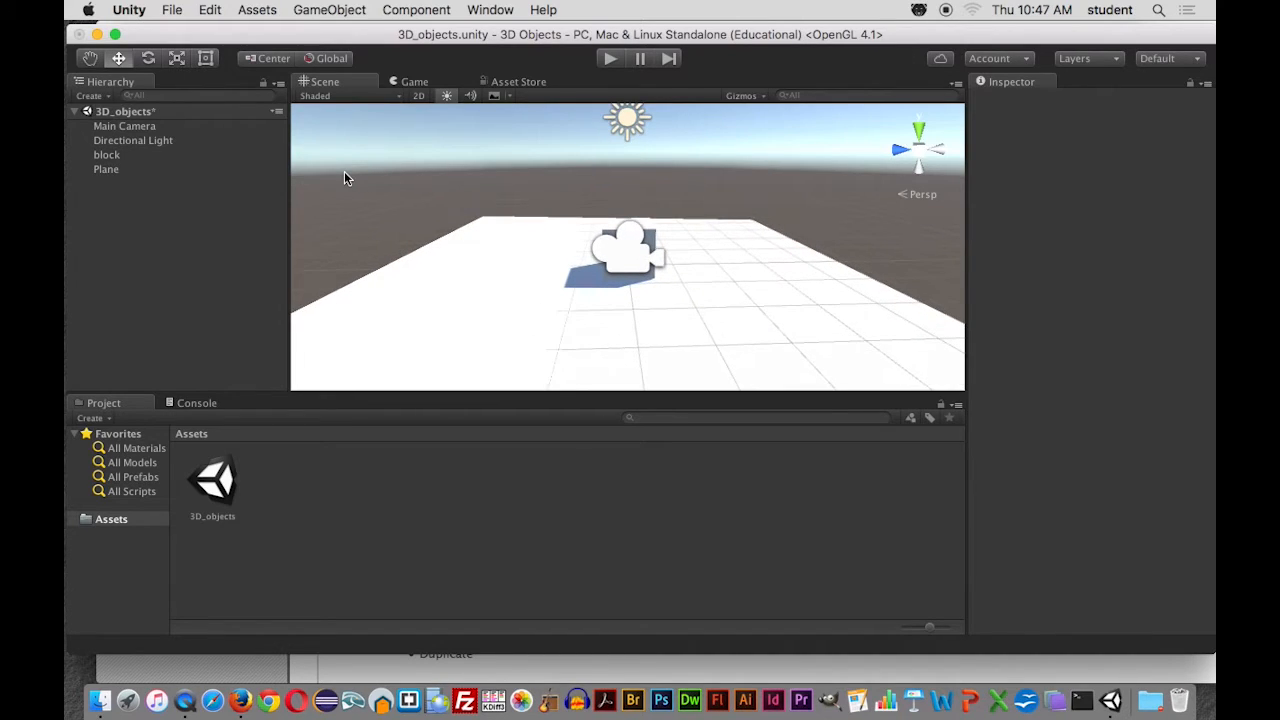
scroll(344, 177, "down", 1)
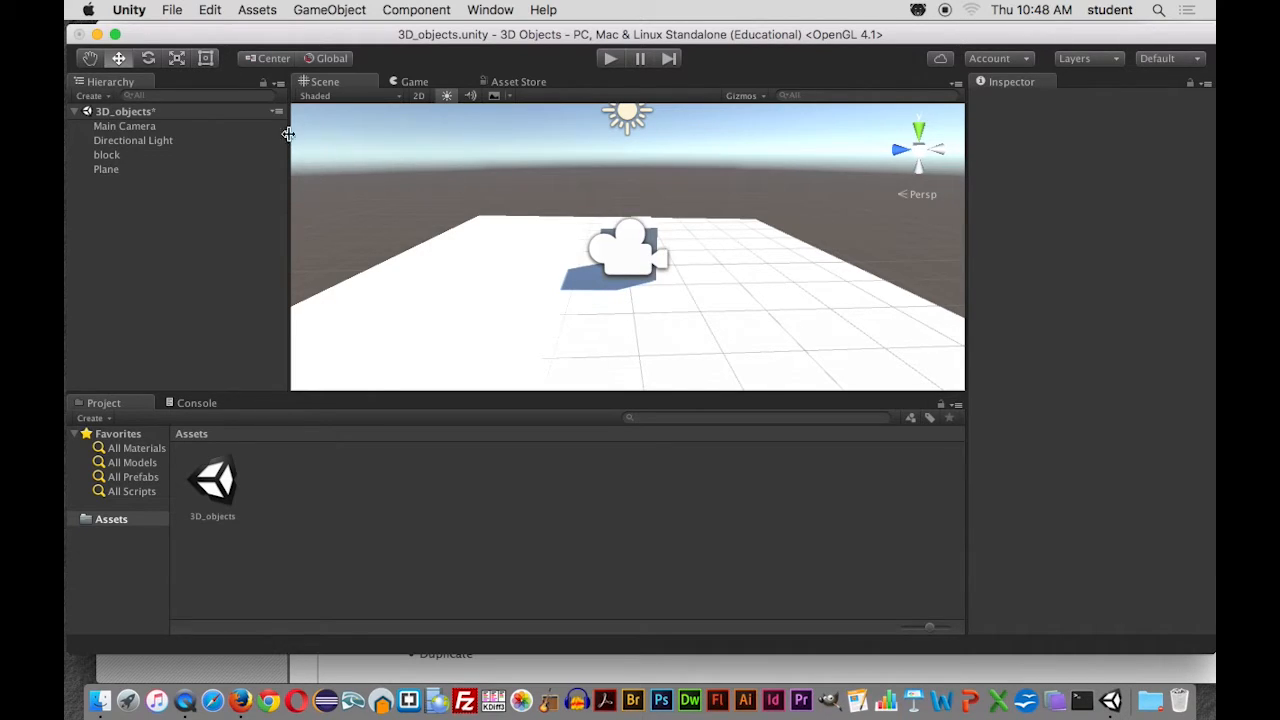
Frame the block again and orbit around it to examine its sides up close
double_click(107, 156)
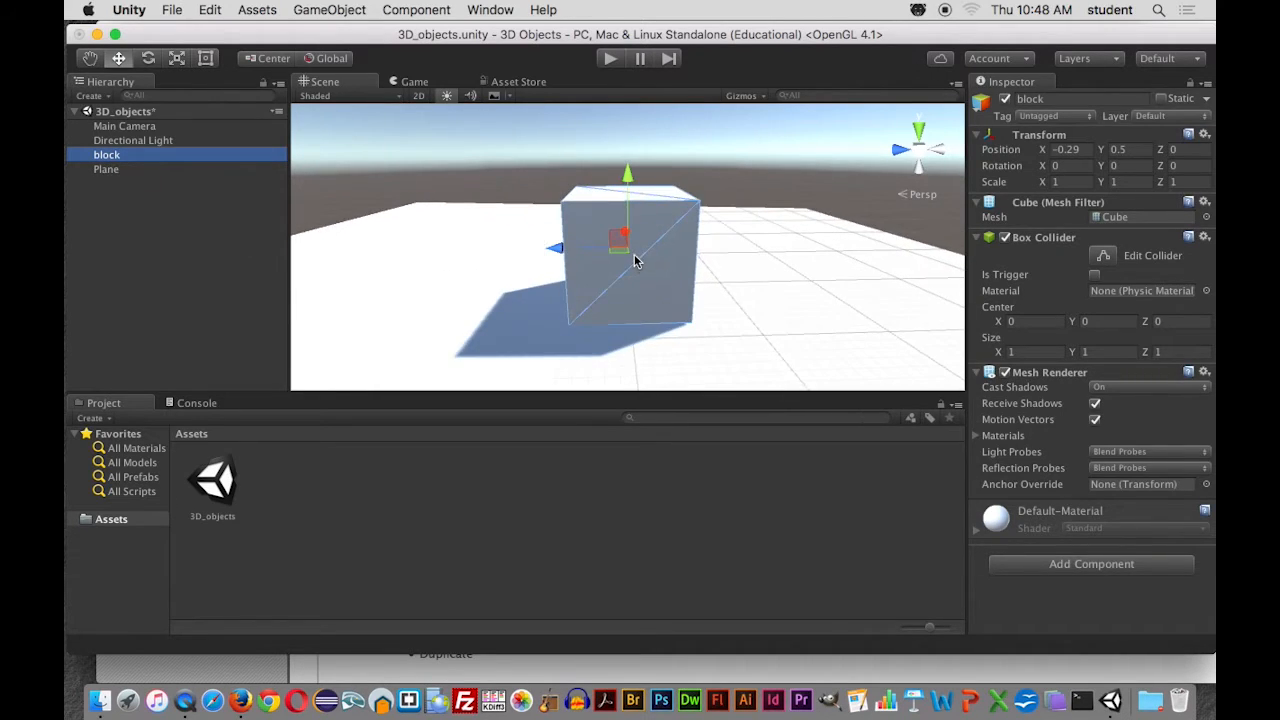
scroll(634, 263, "up", 5)
scroll(634, 260, "down", 3)
scroll(645, 290, "up", 1)
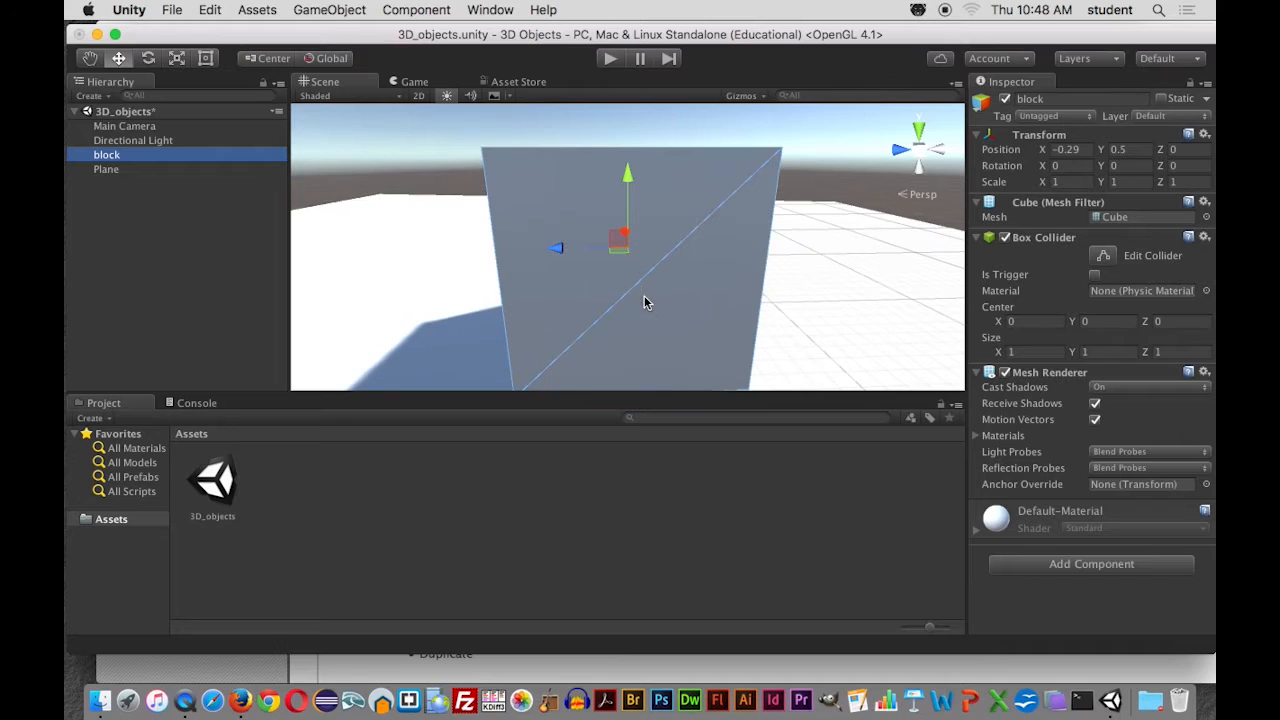
scroll(642, 290, "down", 2)
scroll(642, 293, "up", 1)
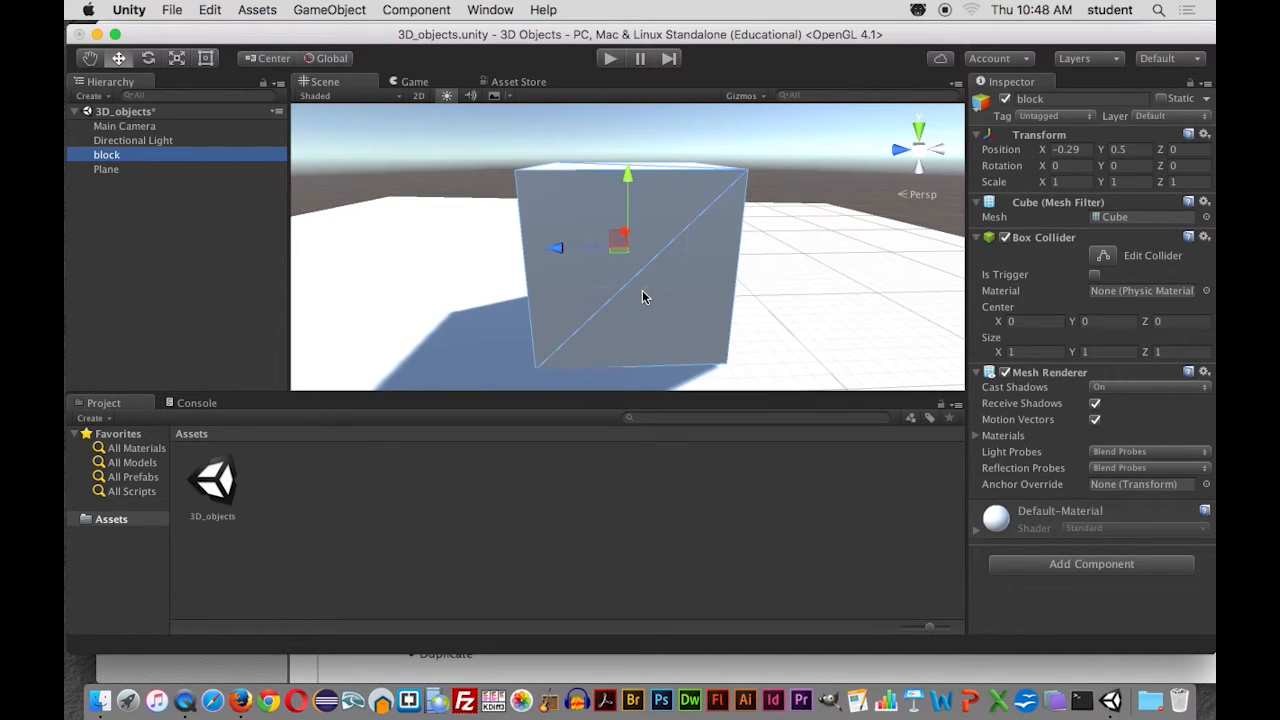
left_click_drag(641, 289, 575, 233, "alt")
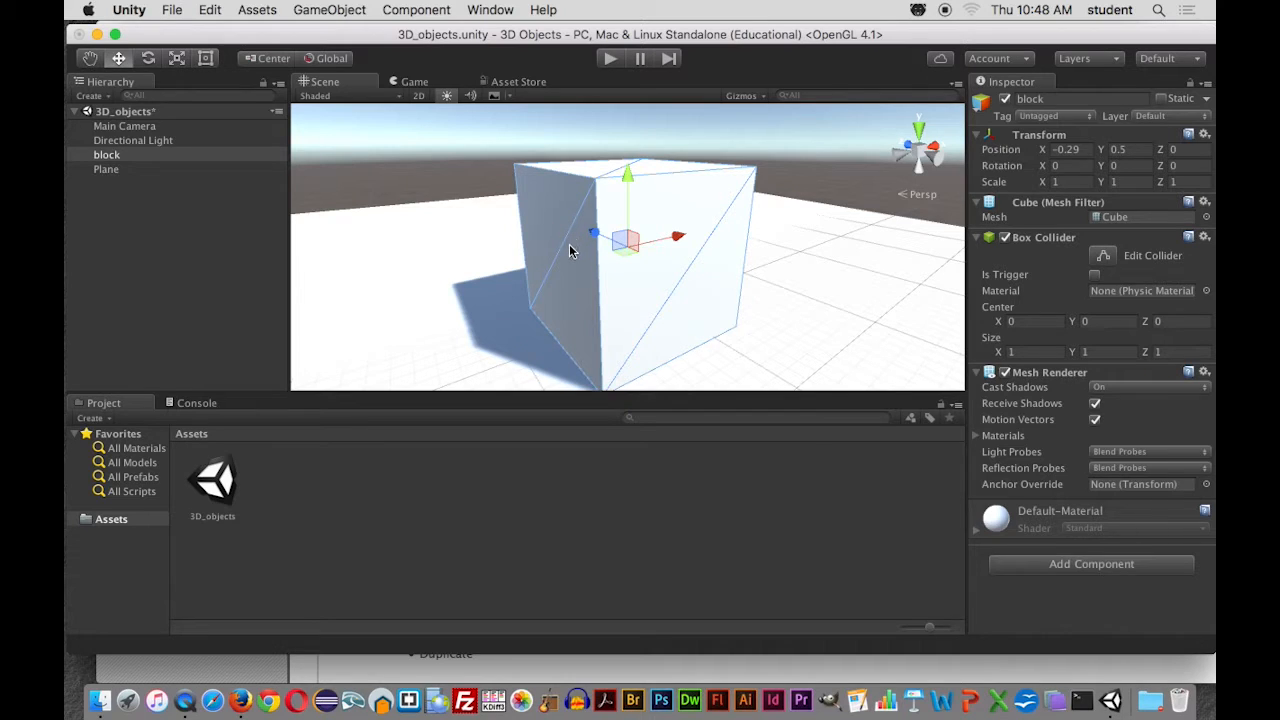
mouse_move(611, 257)
left_mouse_down("alt")
mouse_move(588, 261)
mouse_move(646, 277)
mouse_move(589, 274)
mouse_move(612, 266)
mouse_move(600, 276)
left_mouse_up("alt")
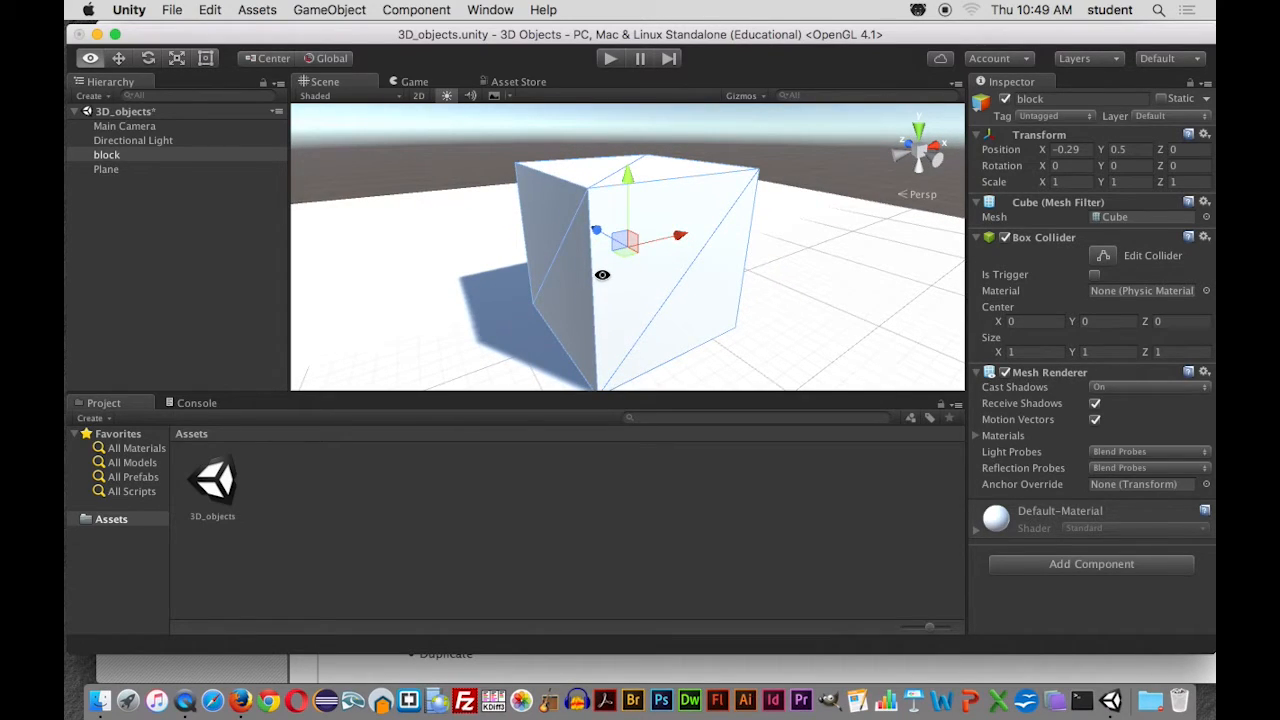
left_click_drag(608, 277, 635, 283, "alt")
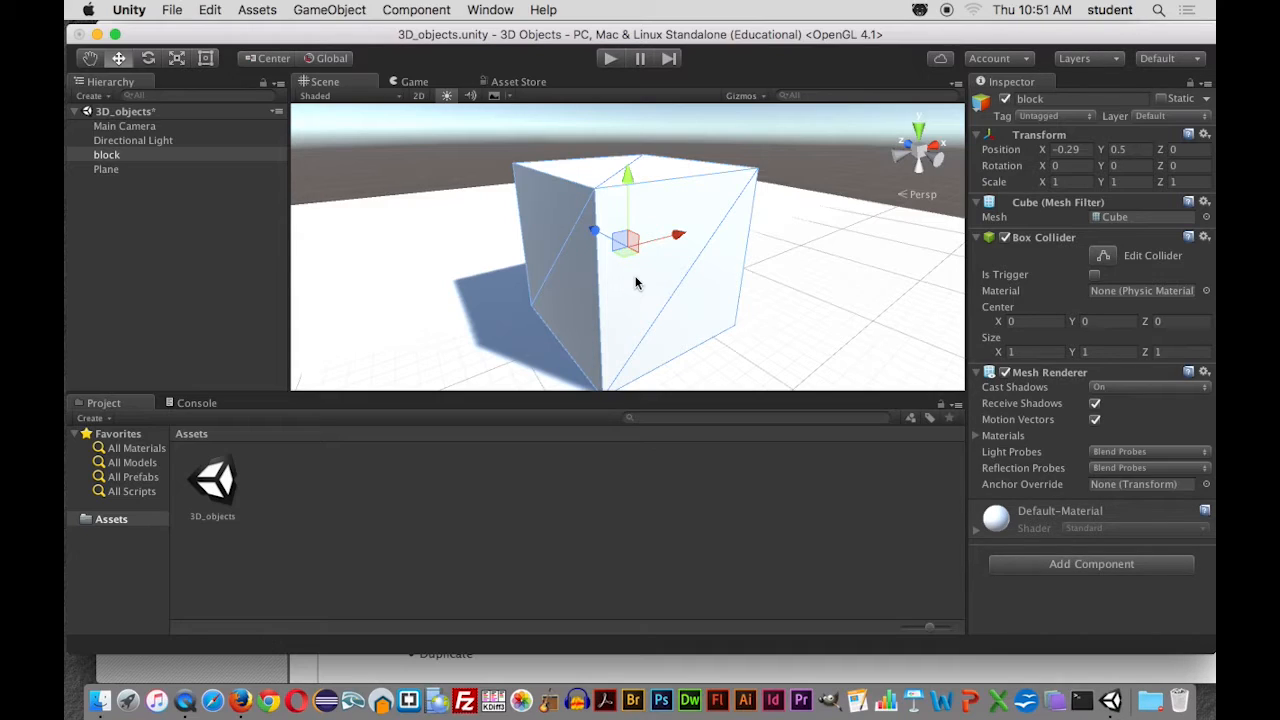
Try flattening the block along its Y axis to about 0.03 with the Scale tool, and undo it
scroll(624, 263, "down", 5)
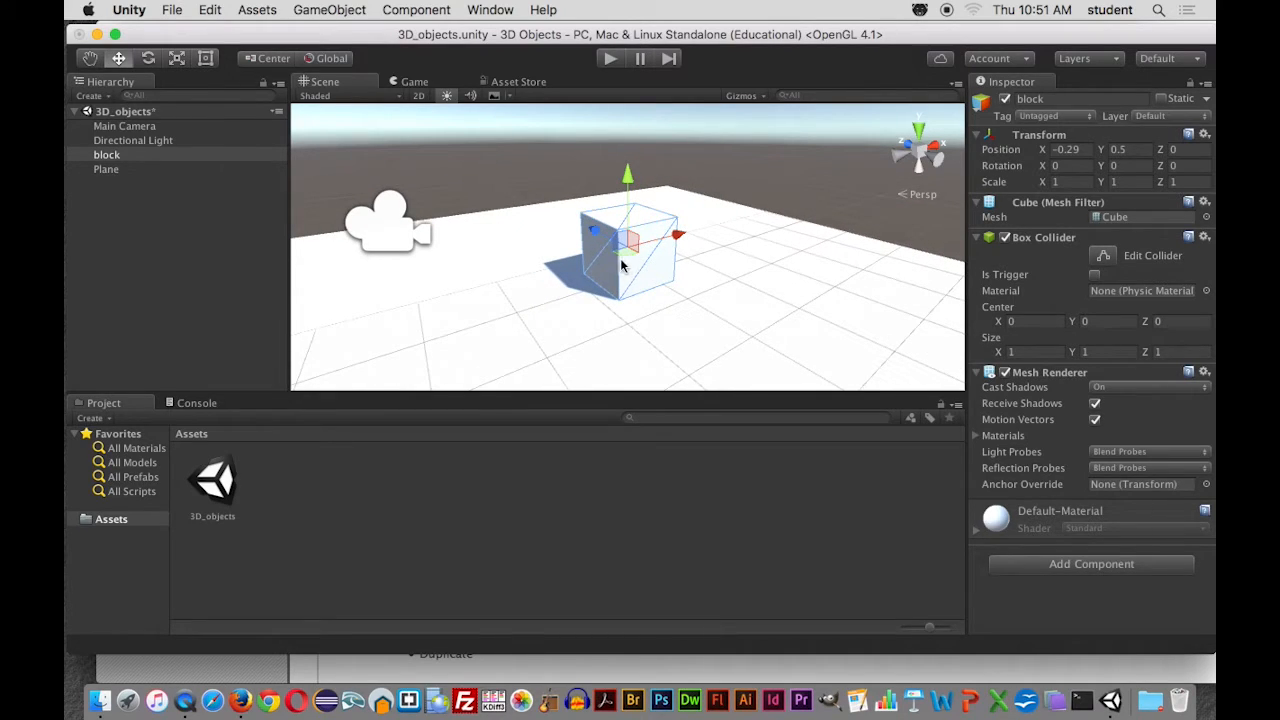
left_click(179, 62)
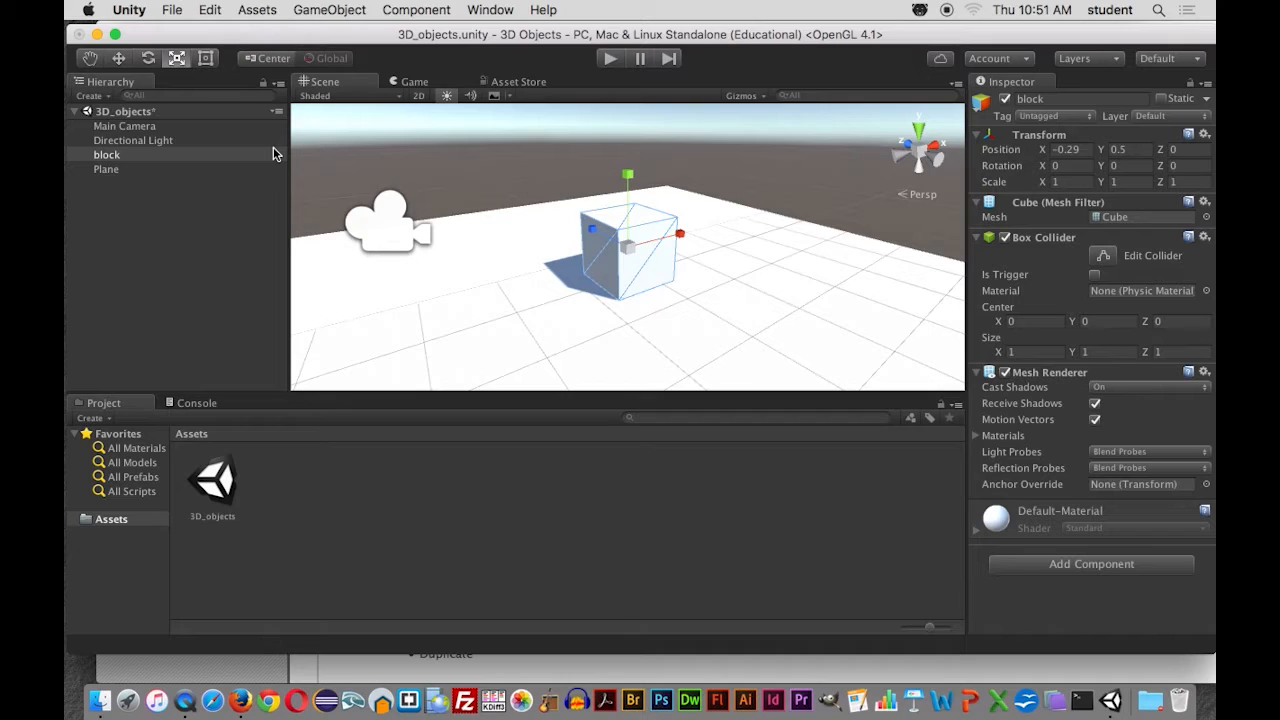
left_click_drag(628, 180, 638, 262)
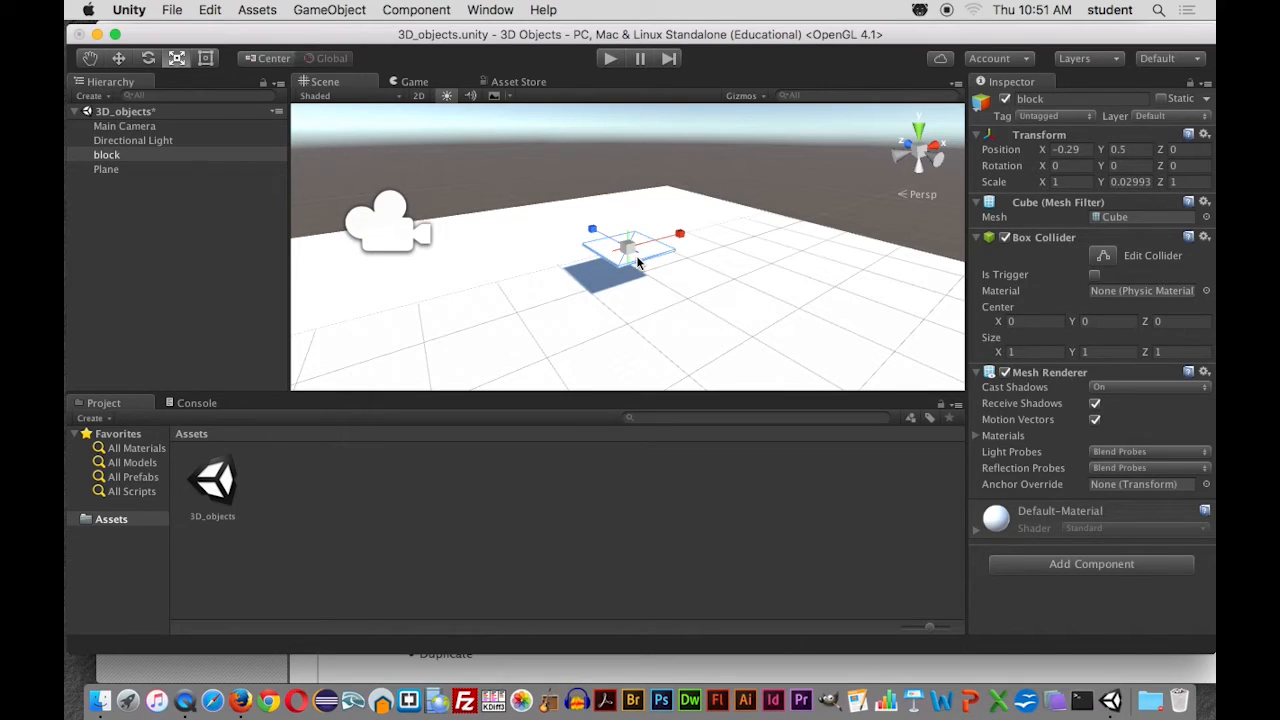
key("super+z")
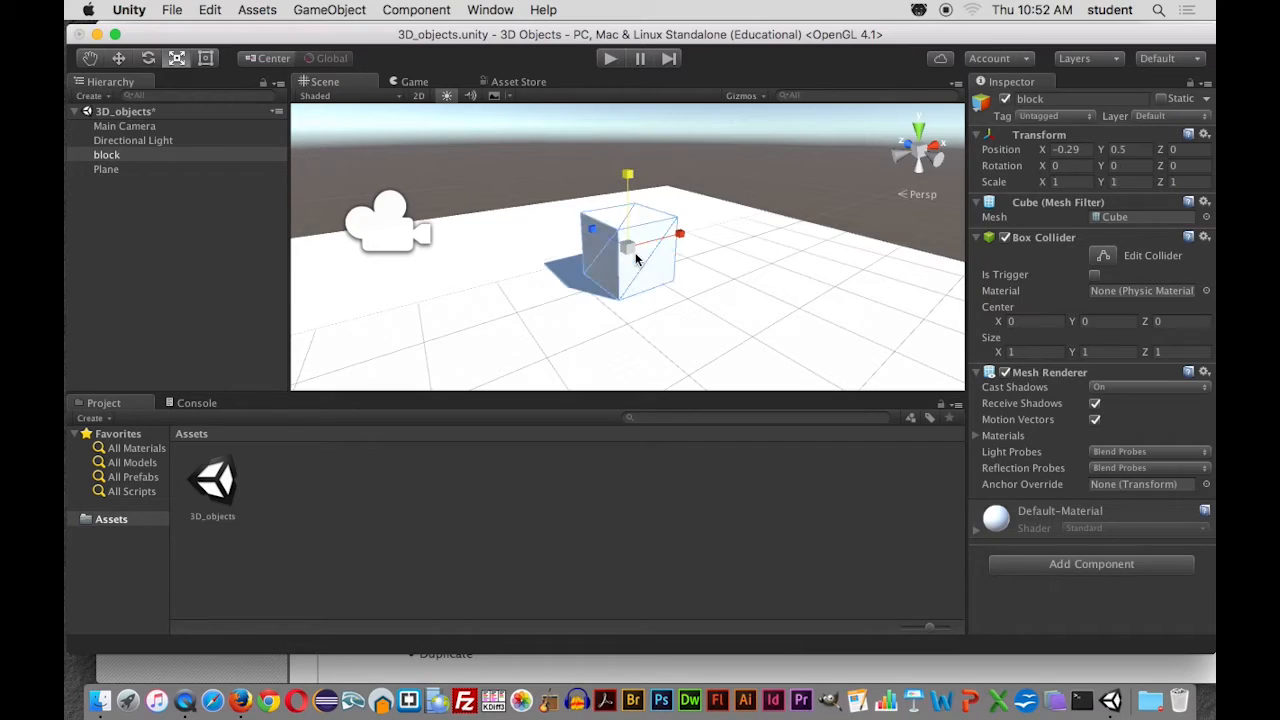
Try thinning the block along its X axis to about 0.003, examine it from the side, and undo the scaling
left_click_drag(681, 241, 666, 266)
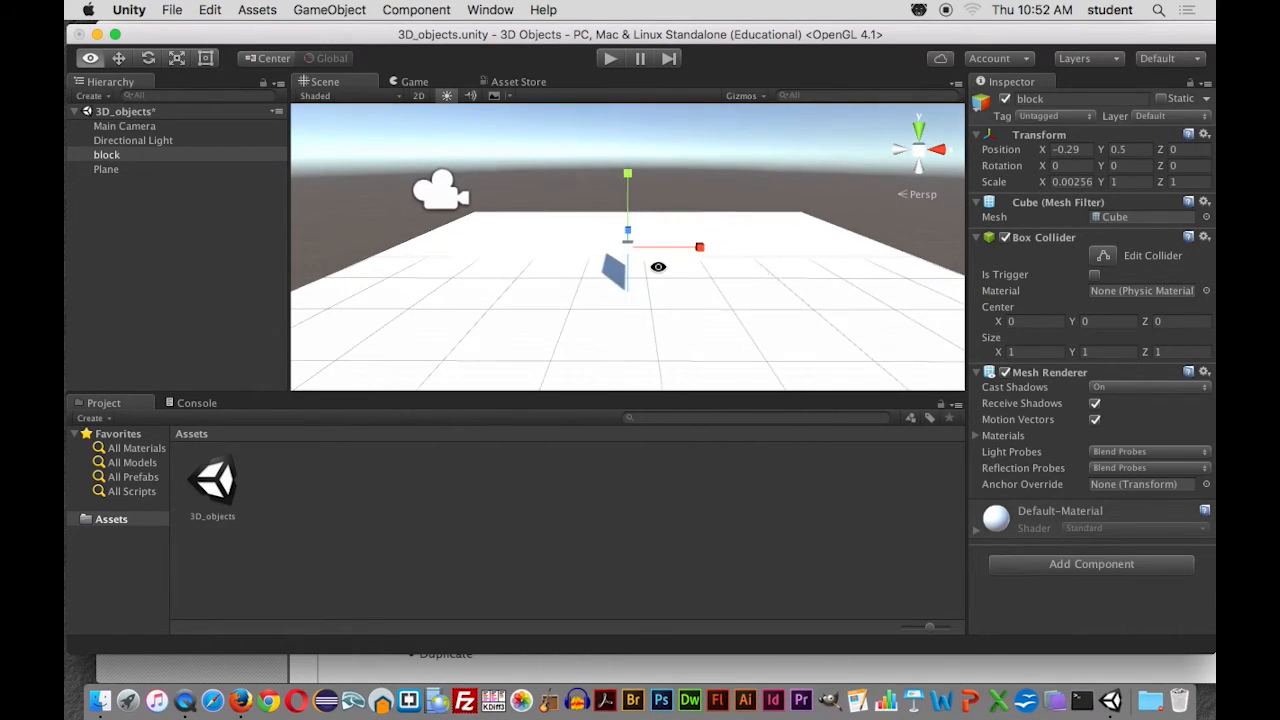
left_click_drag(574, 271, 734, 267, "alt")
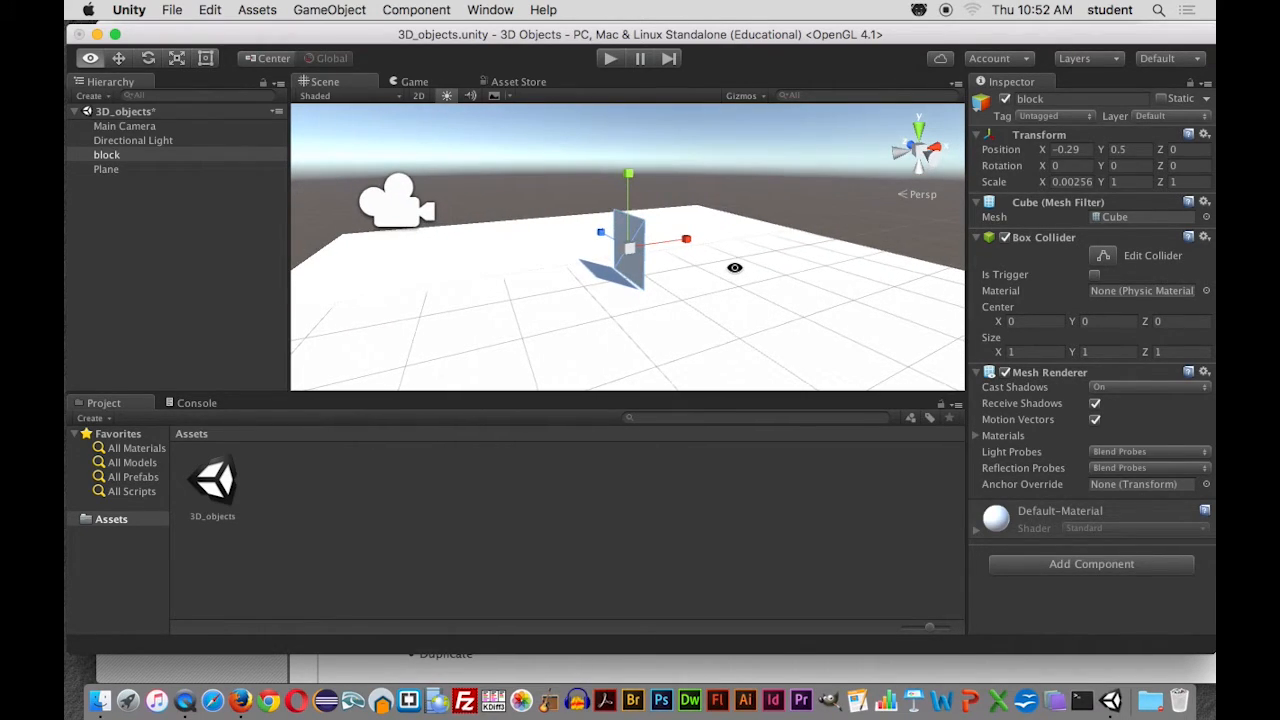
key("r")
key("super+z")
Scale the block into a tall, narrow column of about 0.46 by 3.59 by 0.45
left_click_drag(630, 176, 655, 243)
left_click_drag(632, 177, 638, 150)
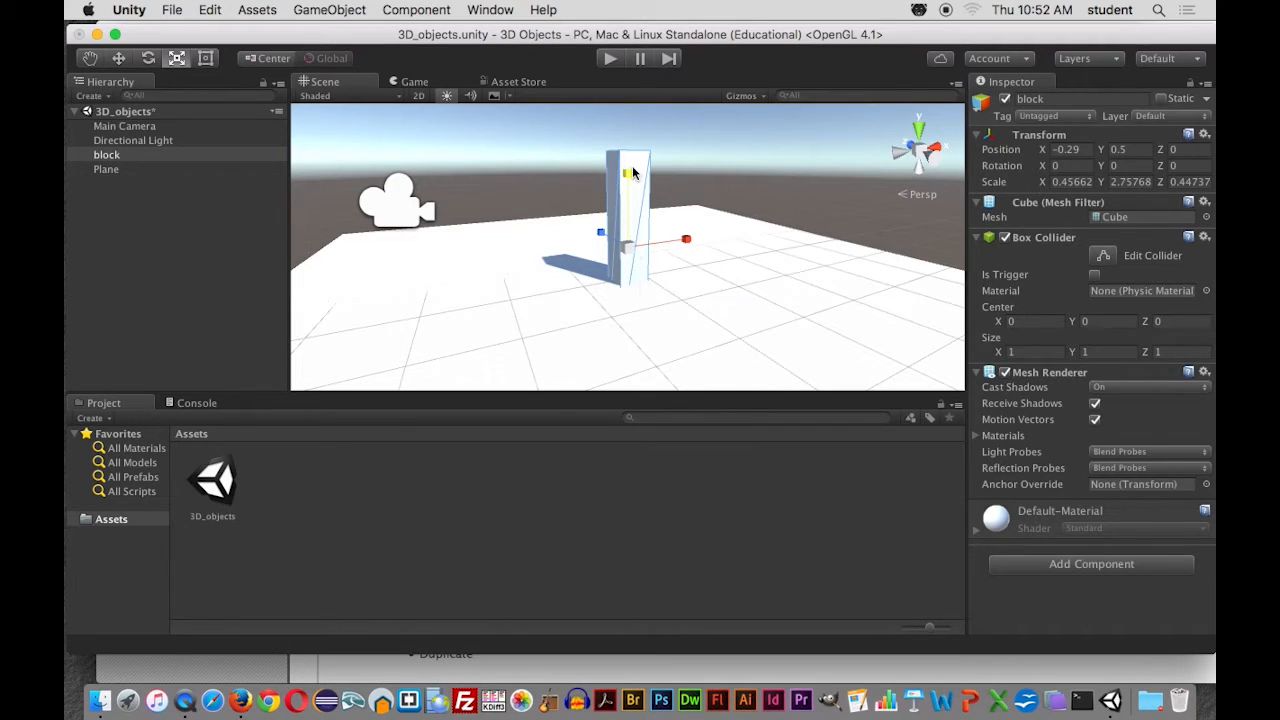
left_click_drag(627, 174, 630, 157)
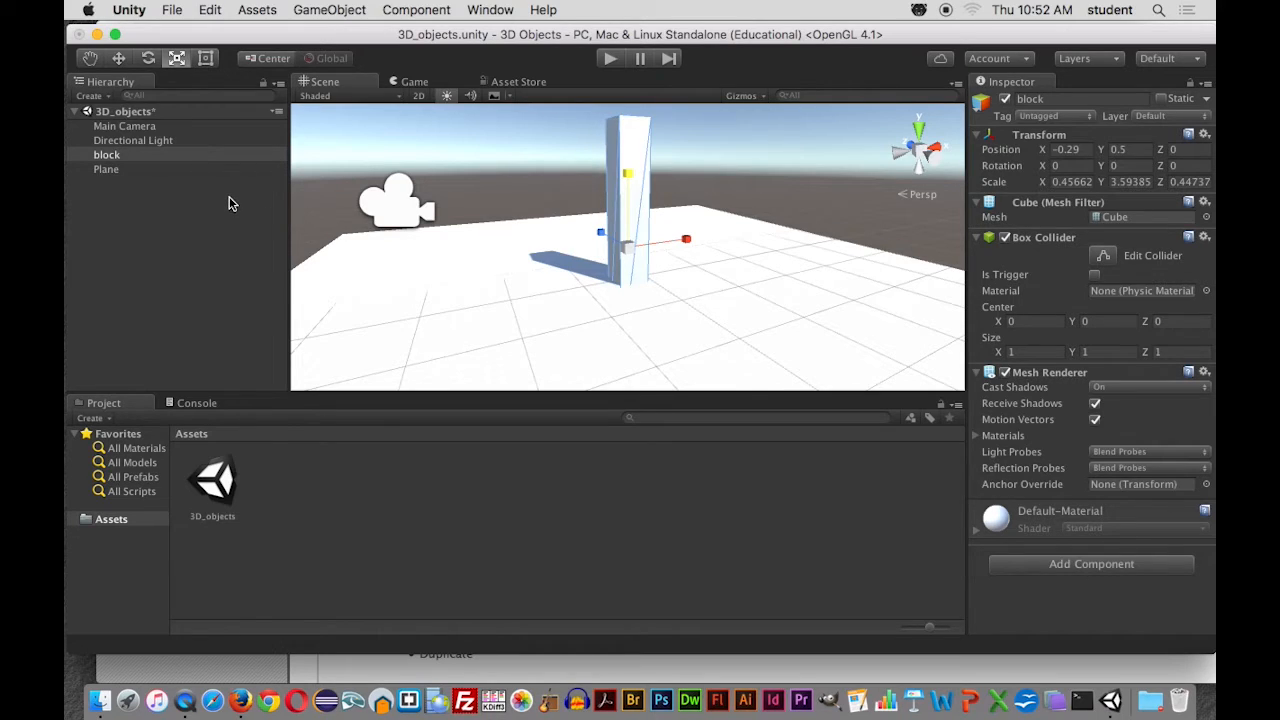
Move a duplicate of the block along the Z axis to 1.45 and switch to the Scale tool
left_click(107, 157)
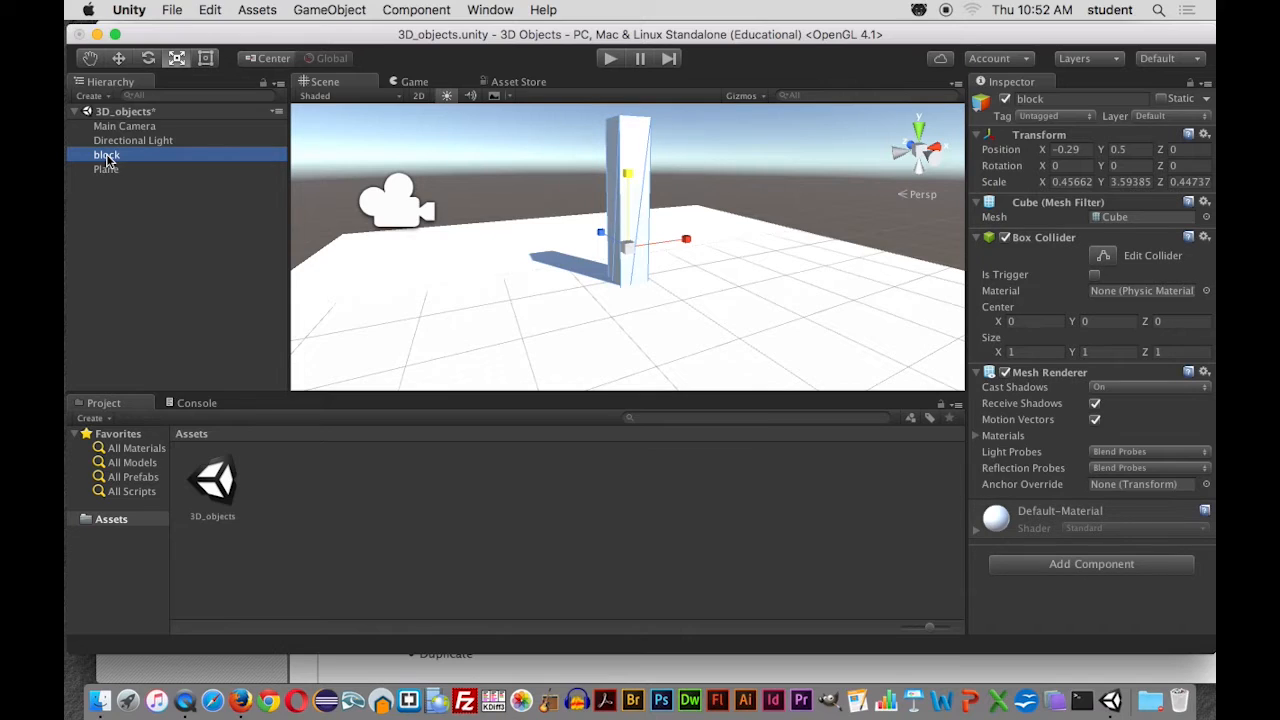
right_click(107, 160)
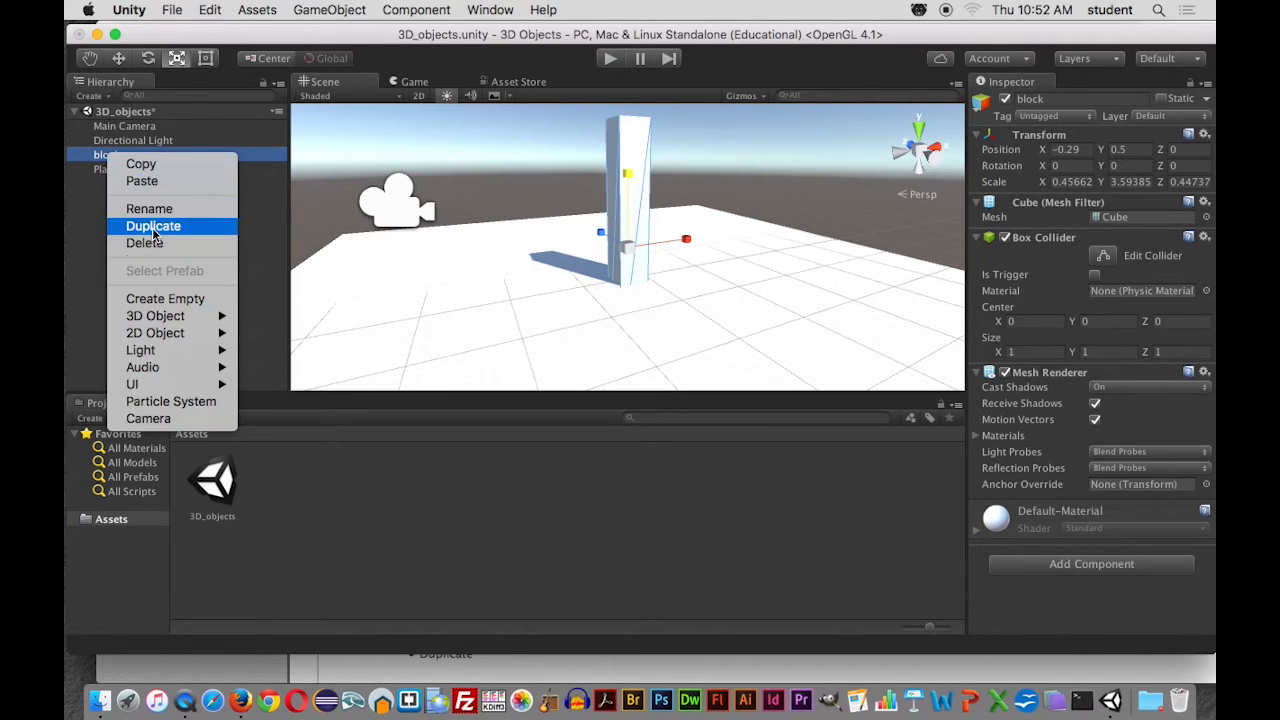
left_click(153, 228)
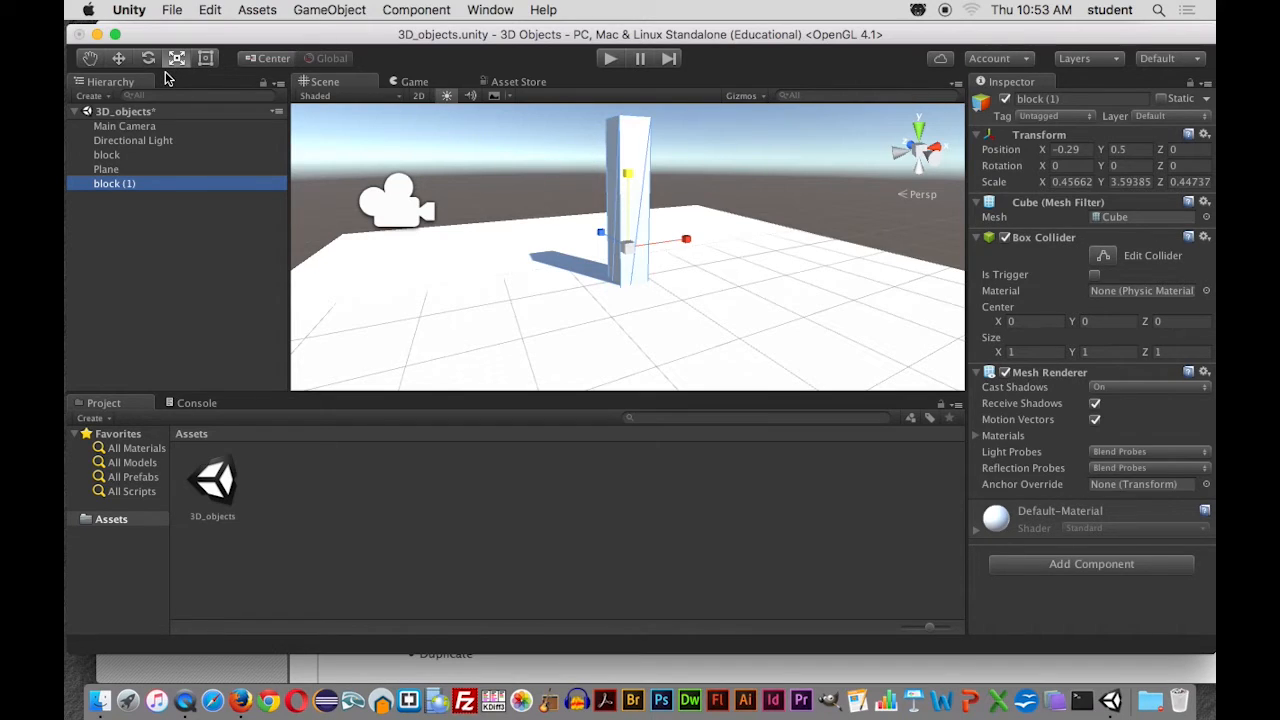
key("w")
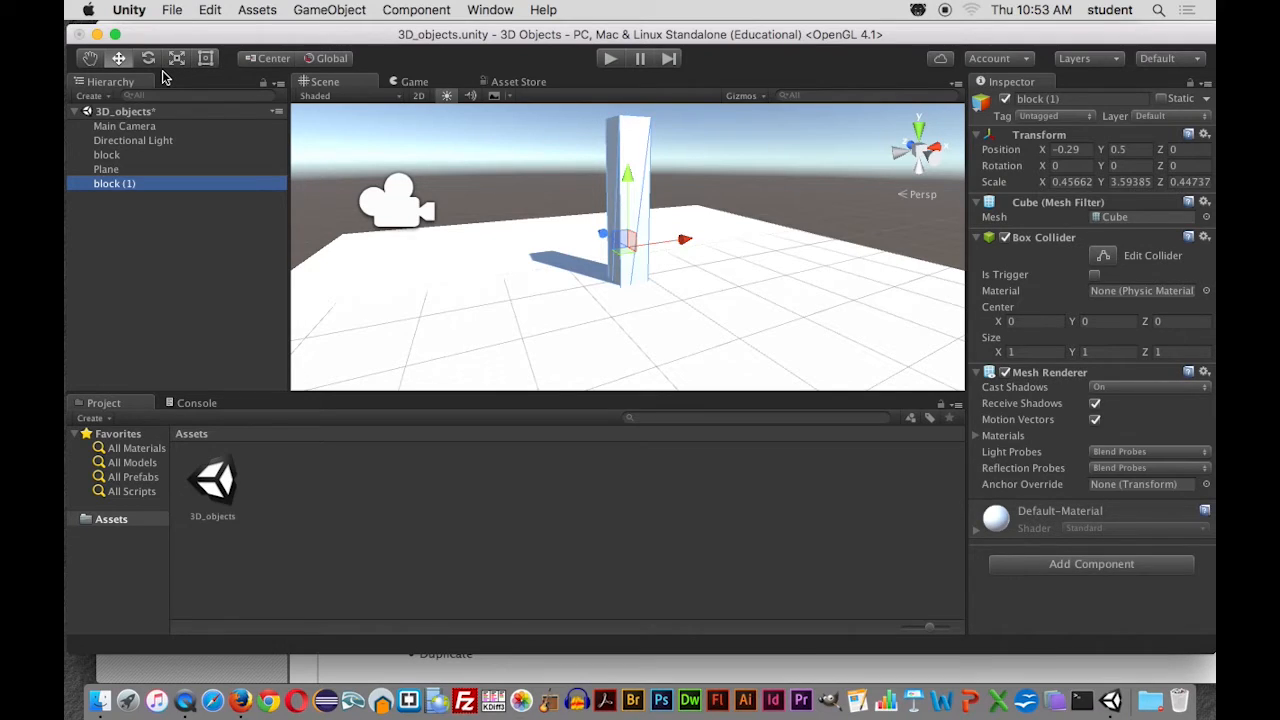
left_click_drag(601, 236, 549, 227)
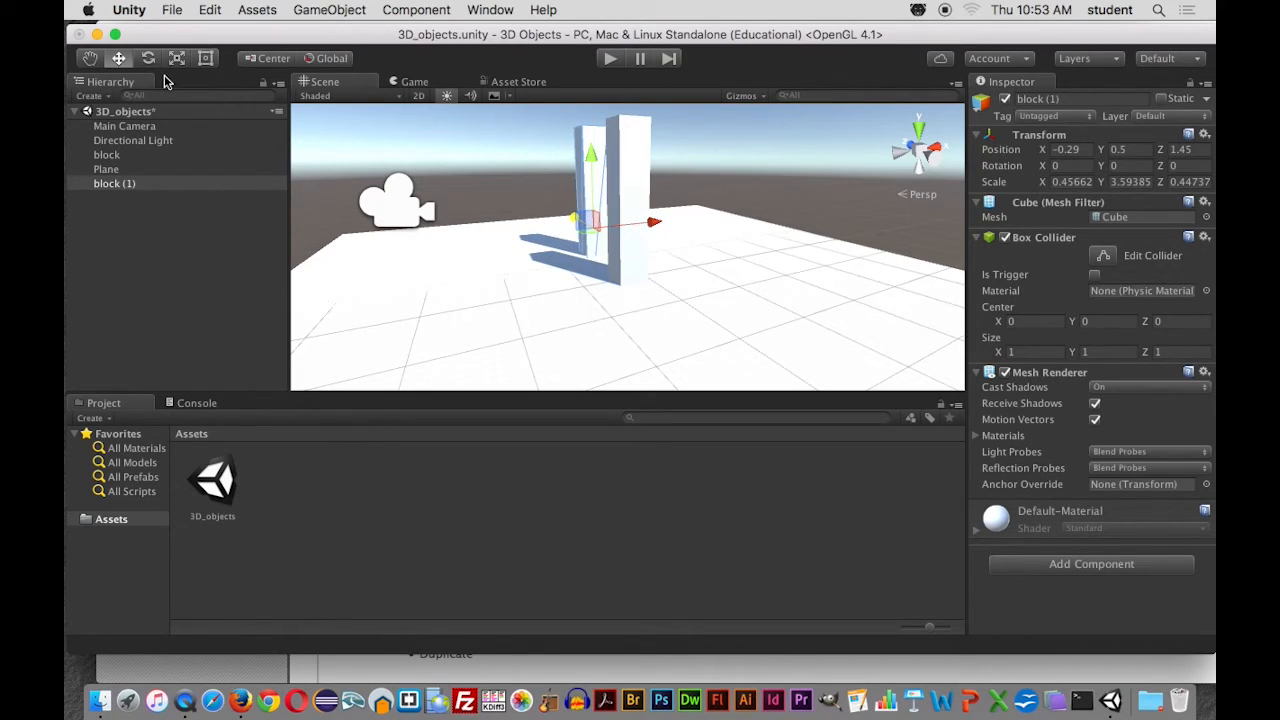
key("r")
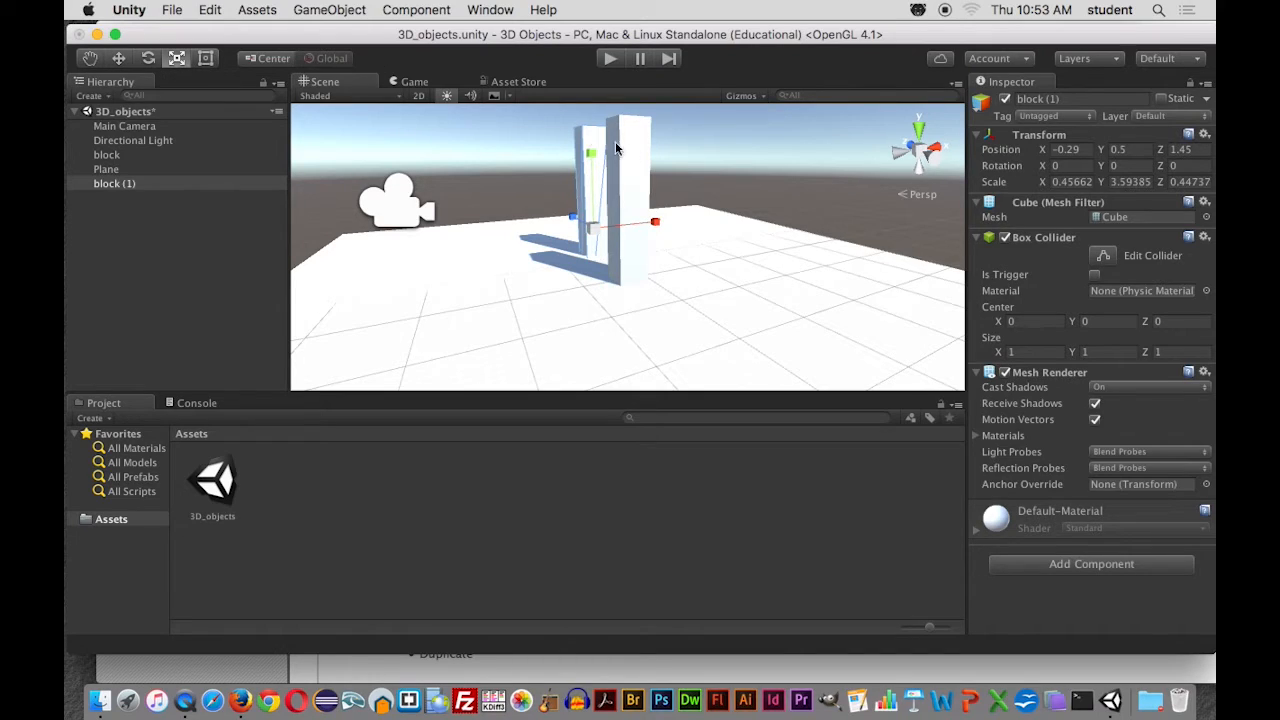
Shorten the duplicated block to a Y scale of about 2, duplicate it, and switch to the Move tool
left_click_drag(592, 166, 586, 194)
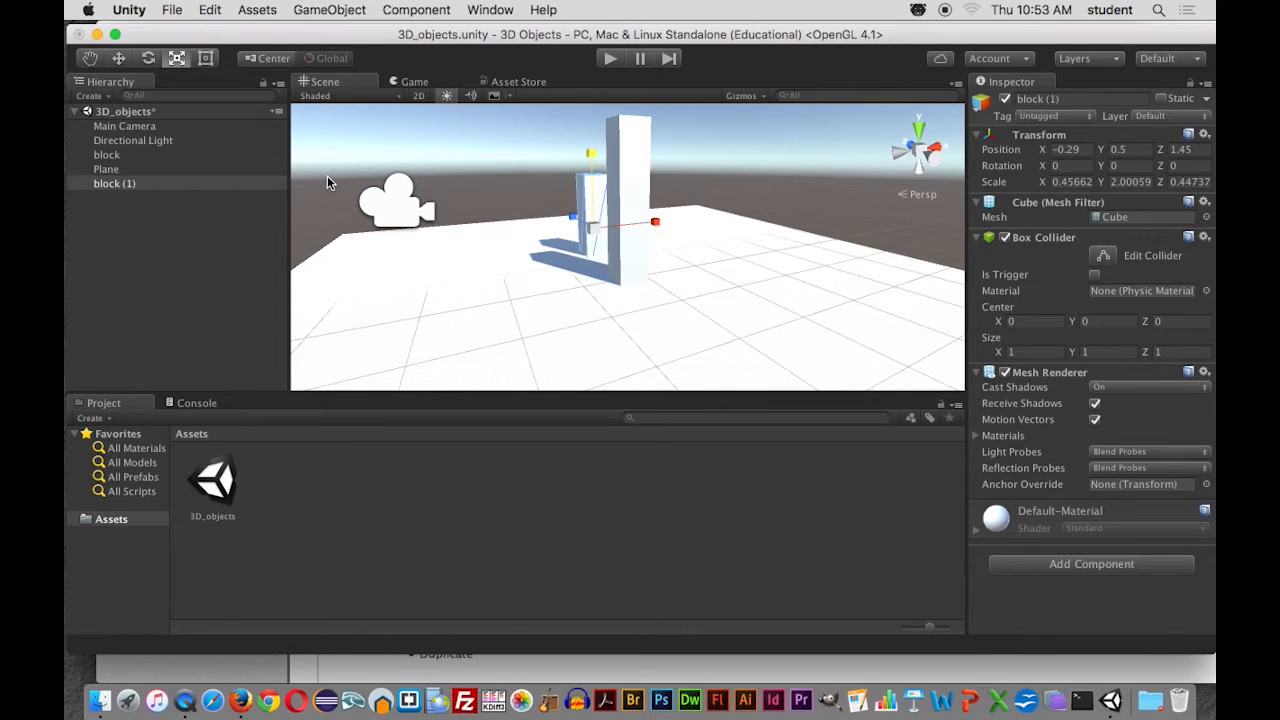
key("super+d")
left_click(118, 58)
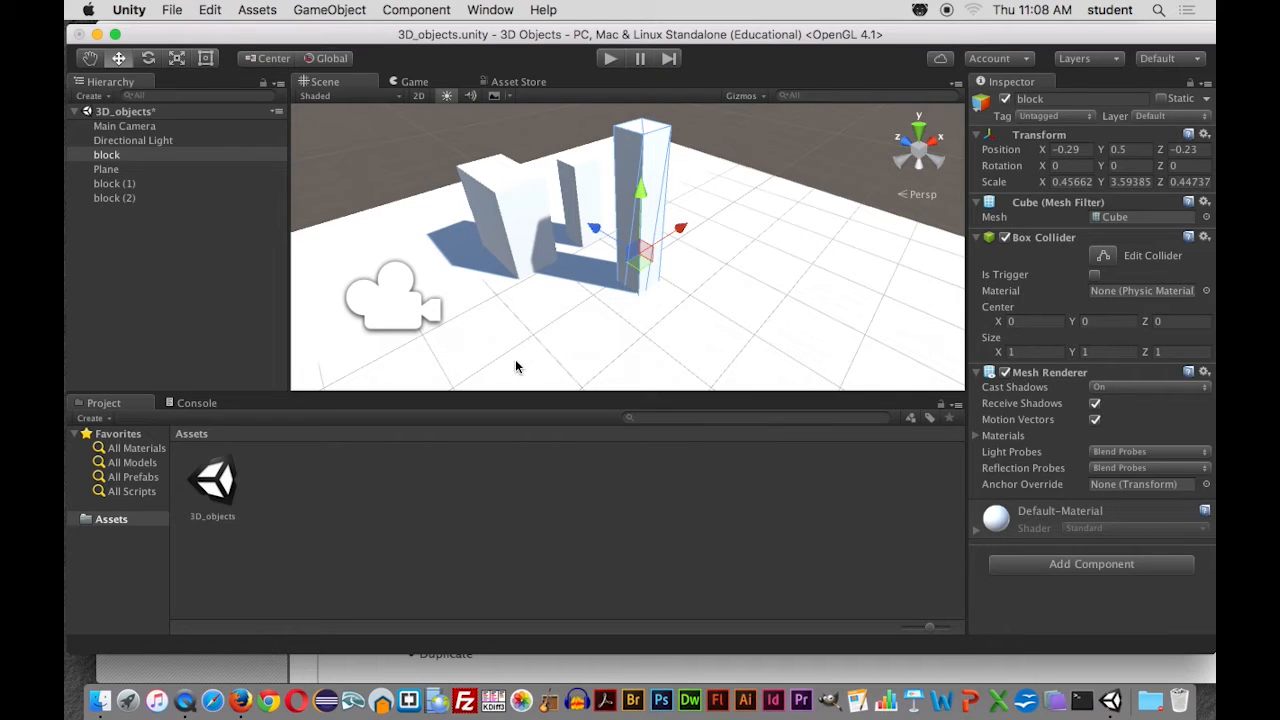
Add a new 3D cube to the scene at the root level, outside the existing blocks
scroll(515, 359, "down", 3)
scroll(512, 356, "up", 6)
scroll(506, 345, "up", 4)
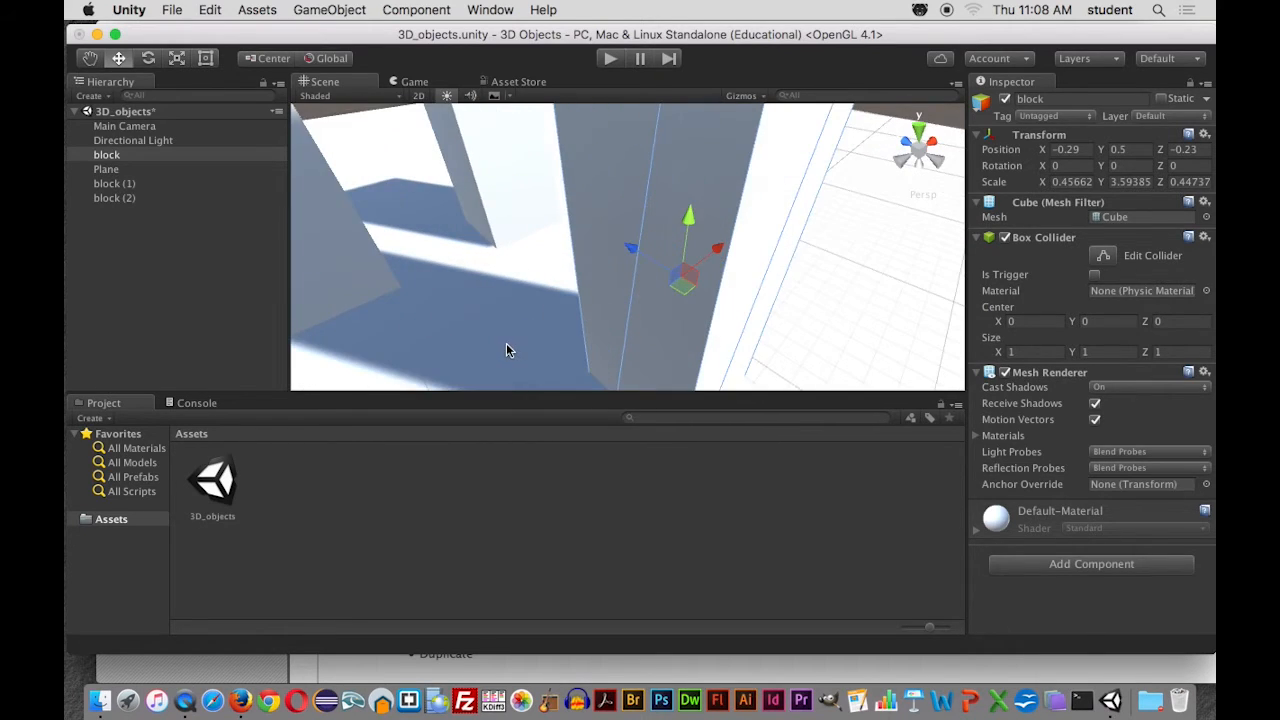
scroll(507, 347, "down", 3)
left_click_drag(494, 371, 517, 323, "alt")
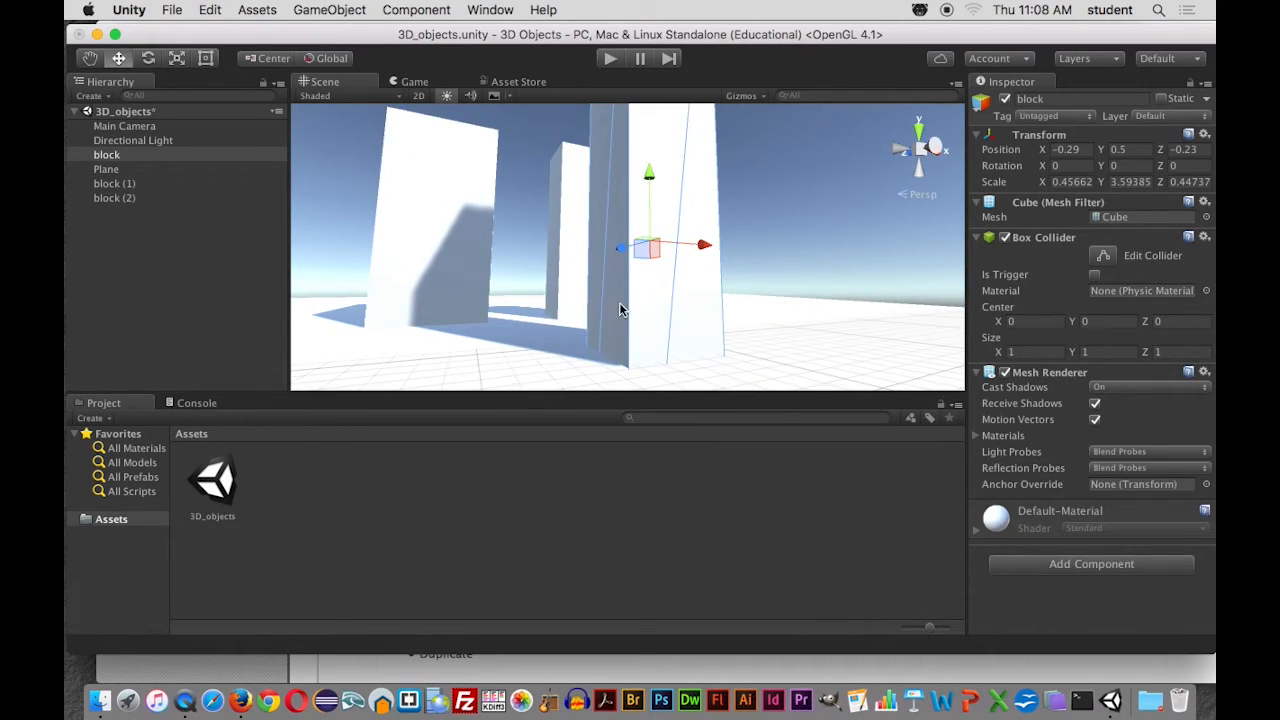
left_click(137, 217)
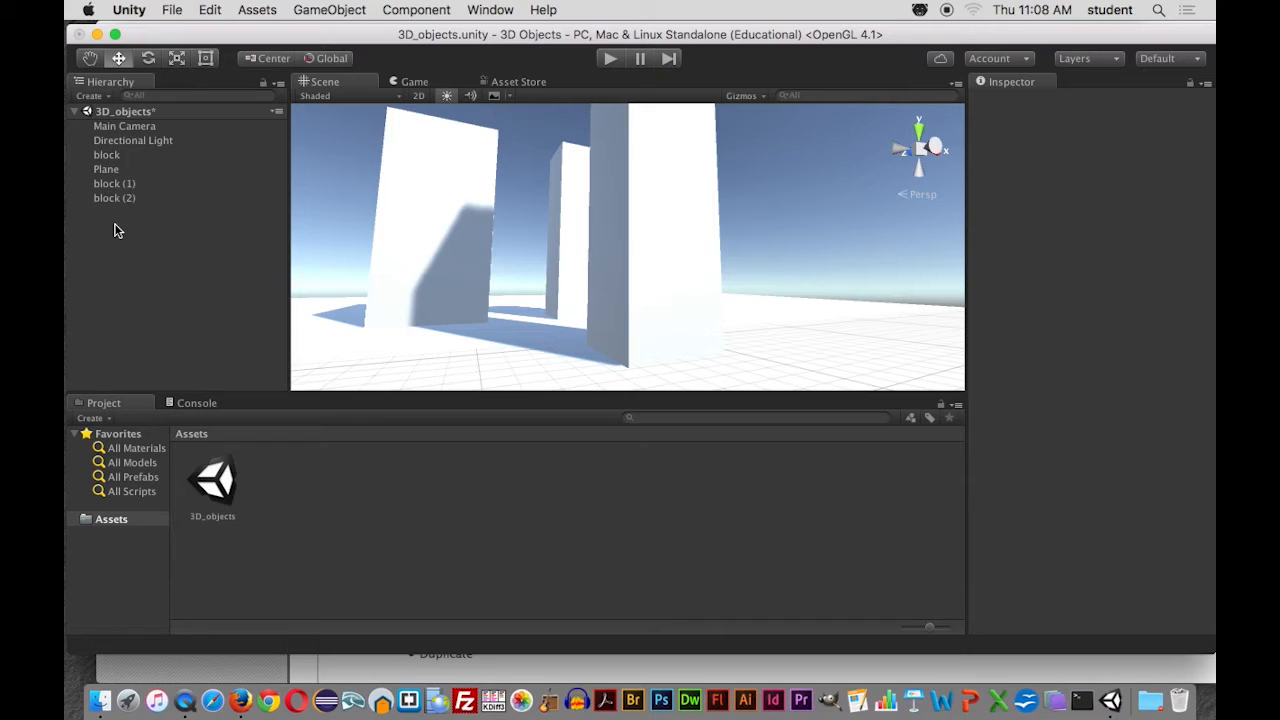
right_click(114, 230)
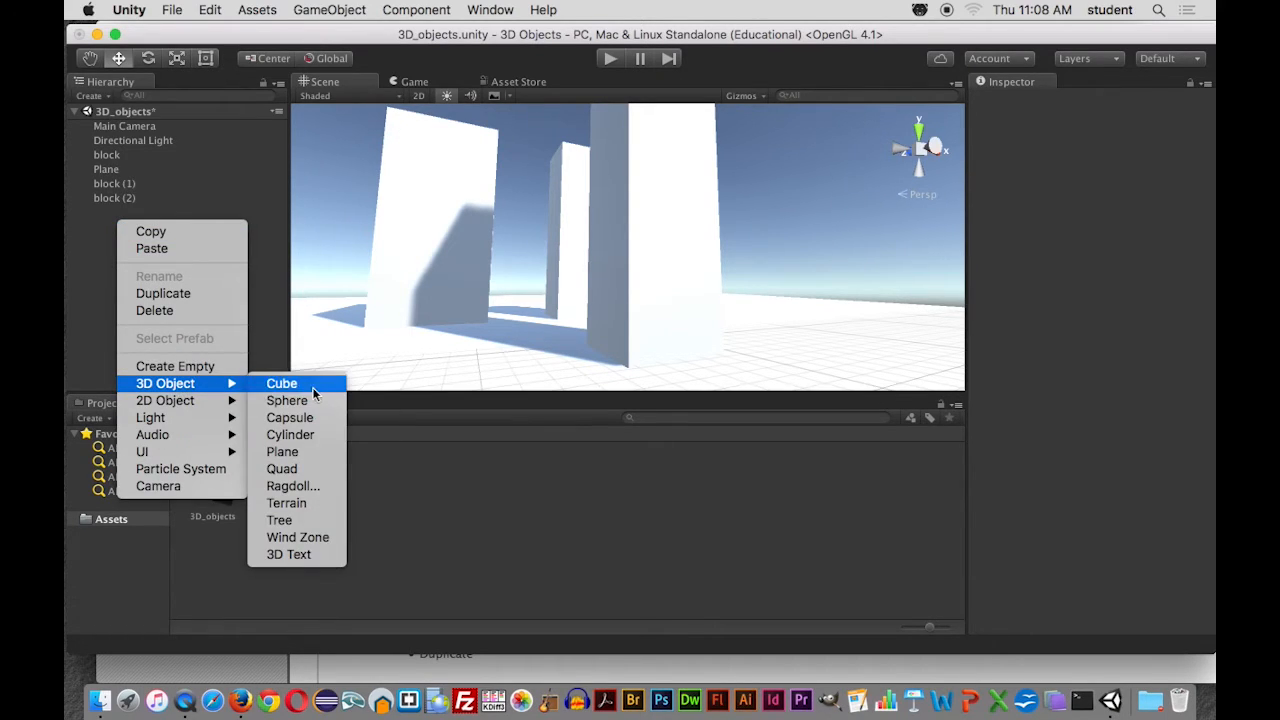
left_click(286, 385)
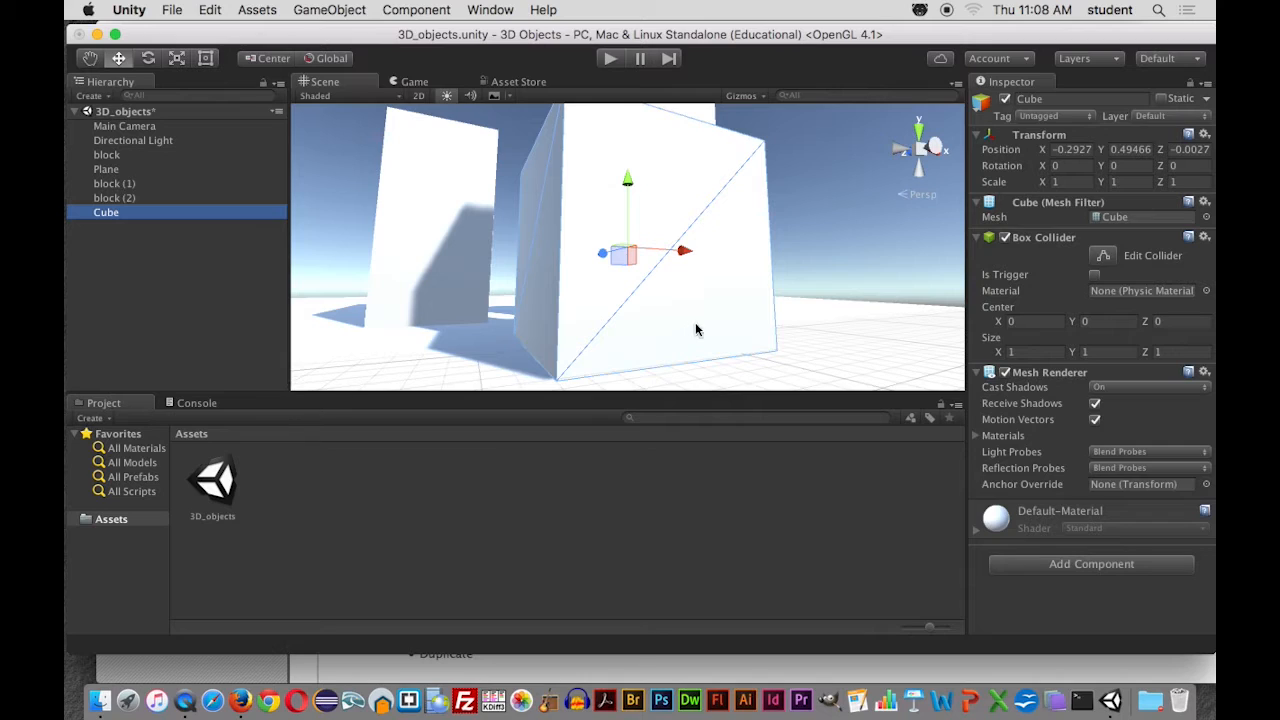
Move the cube clear of the blocks and above the plane, to about X -1.02, Y 1.29, Z -2.39
left_click_drag(678, 252, 570, 272)
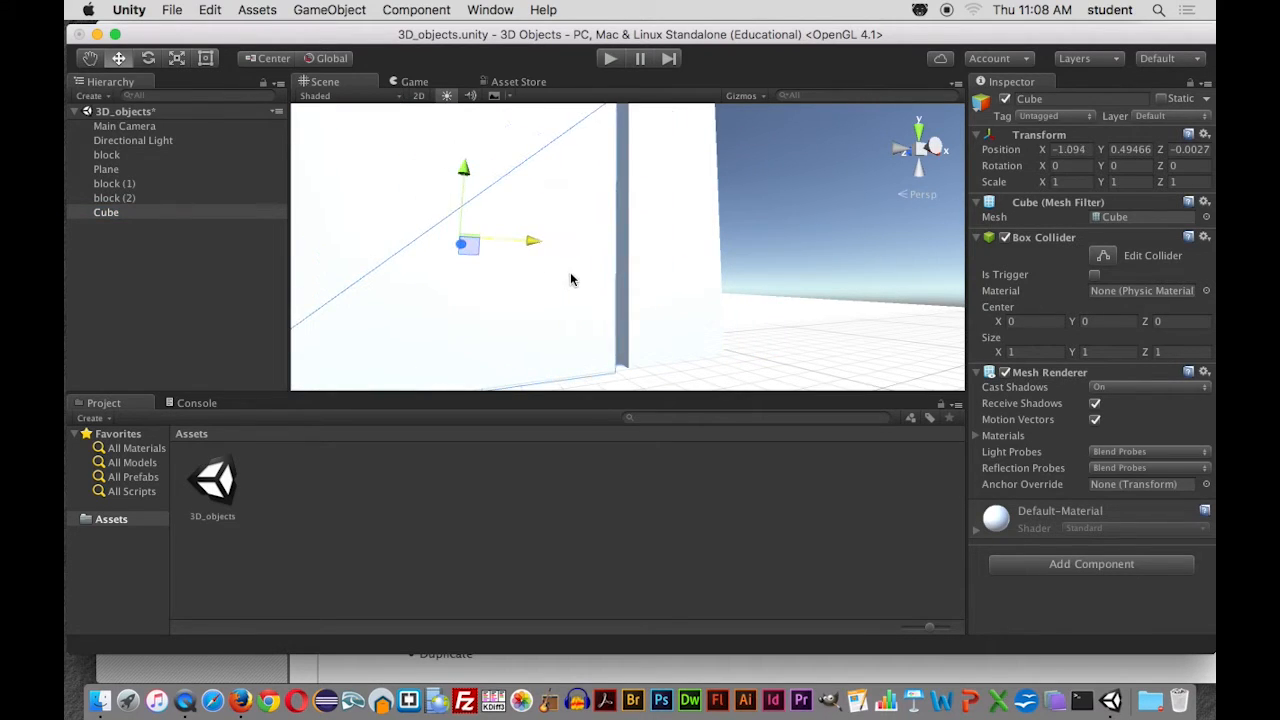
scroll(570, 268, "up", 5)
scroll(570, 272, "down", 10)
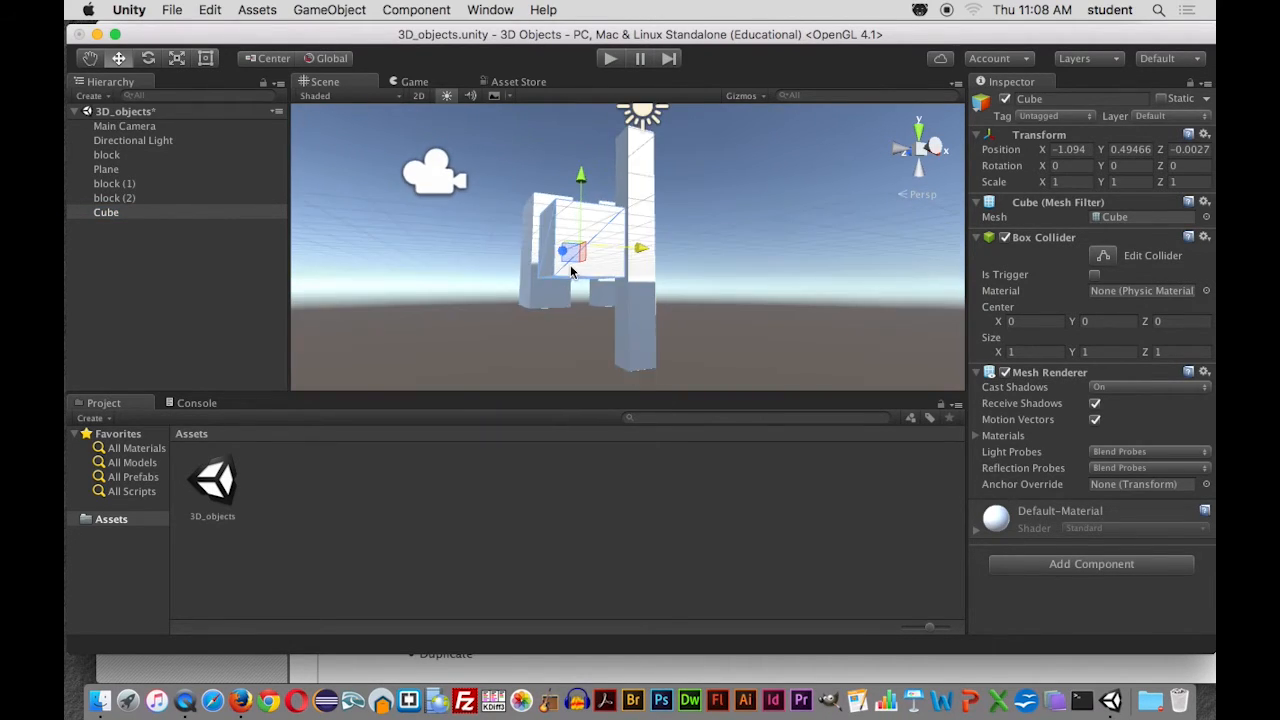
mouse_move(571, 271)
left_mouse_down("alt")
mouse_move(586, 346)
mouse_move(567, 352)
mouse_move(548, 288)
mouse_move(612, 270)
mouse_move(600, 257)
mouse_move(586, 266)
left_mouse_up("alt")
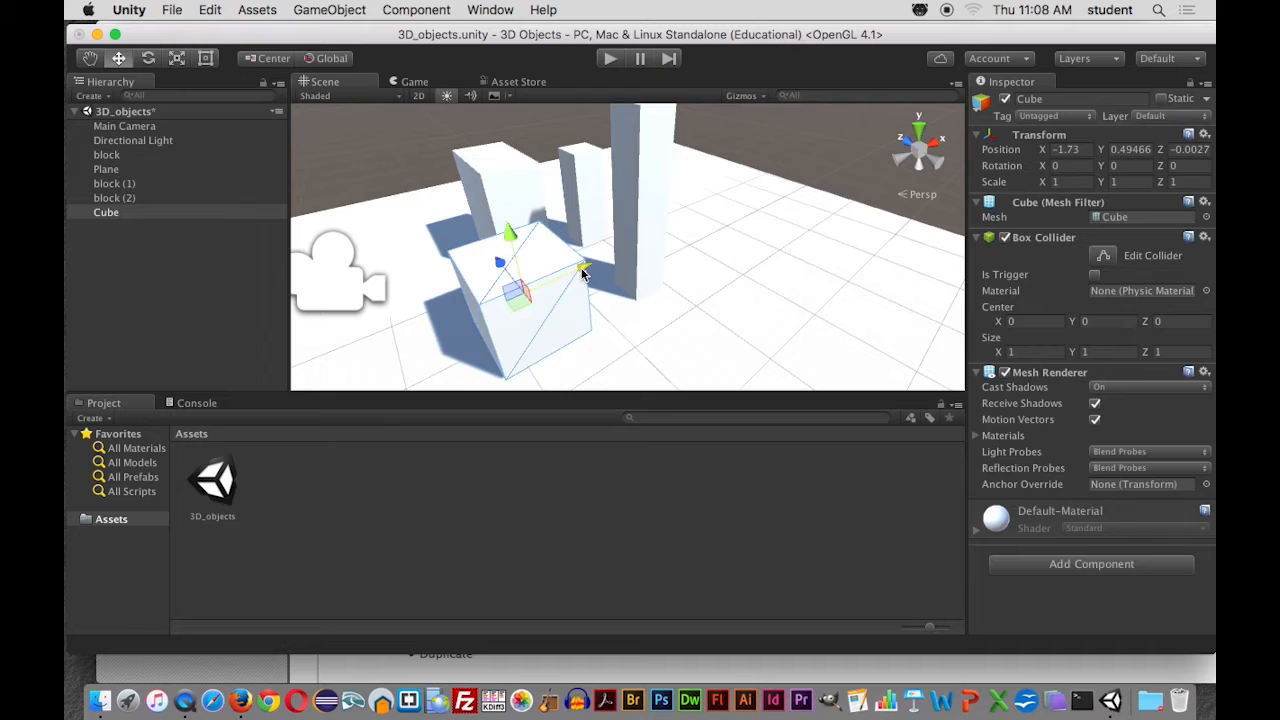
scroll(584, 270, "down", 2)
scroll(582, 272, "down", 8)
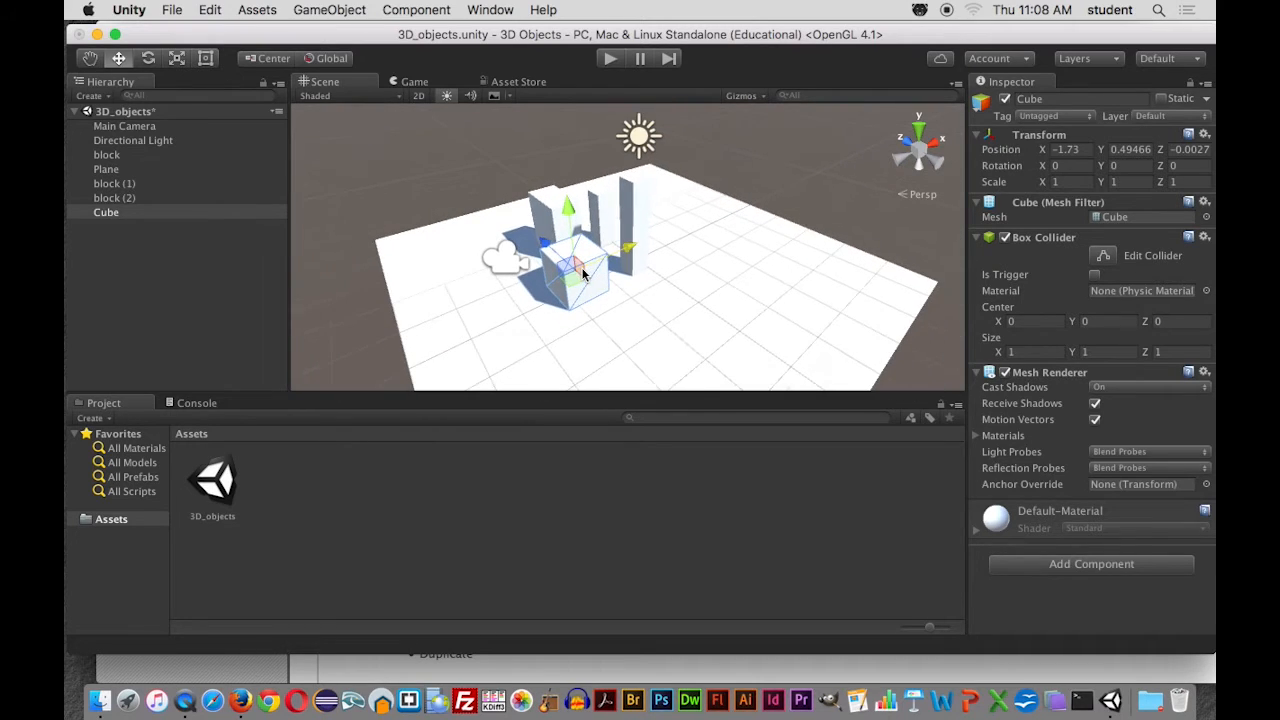
left_click_drag(566, 267, 678, 261)
left_click_drag(706, 303, 694, 221)
scroll(701, 247, "up", 2)
scroll(701, 247, "down", 5)
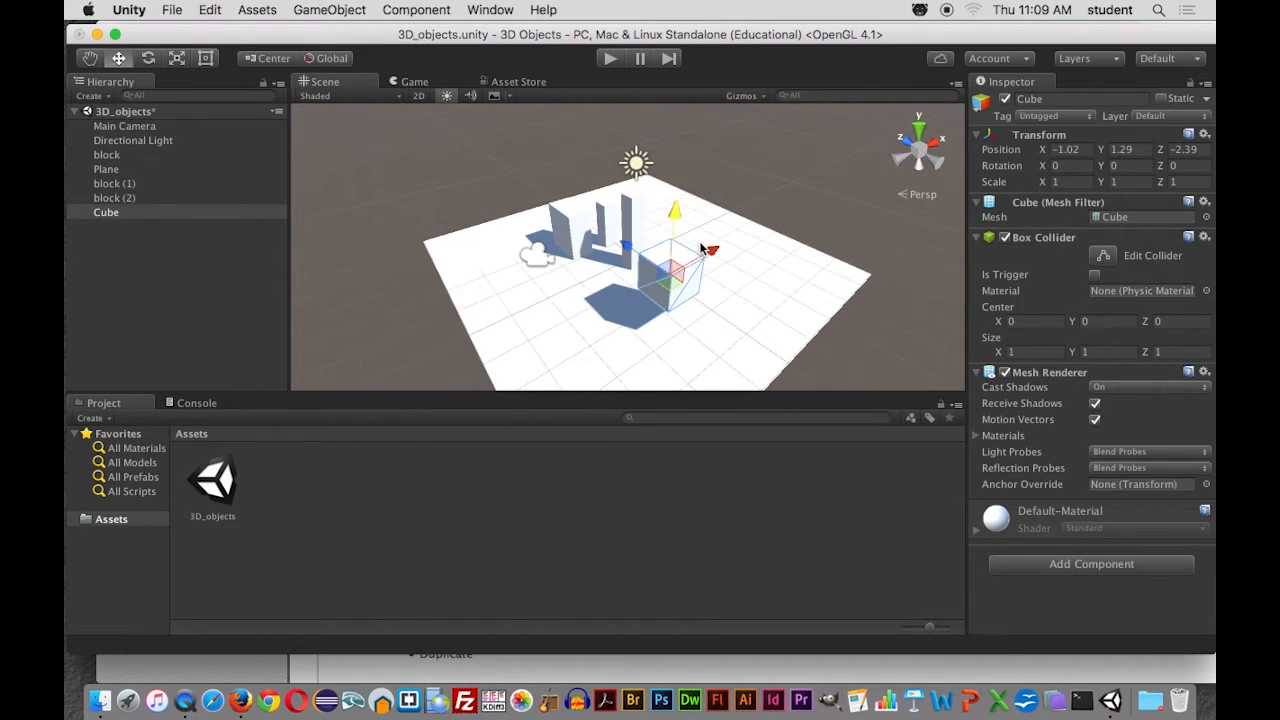
Stretch the cube along its X axis to a scale of about 1.85
scroll(700, 244, "up", 1)
left_click(176, 59)
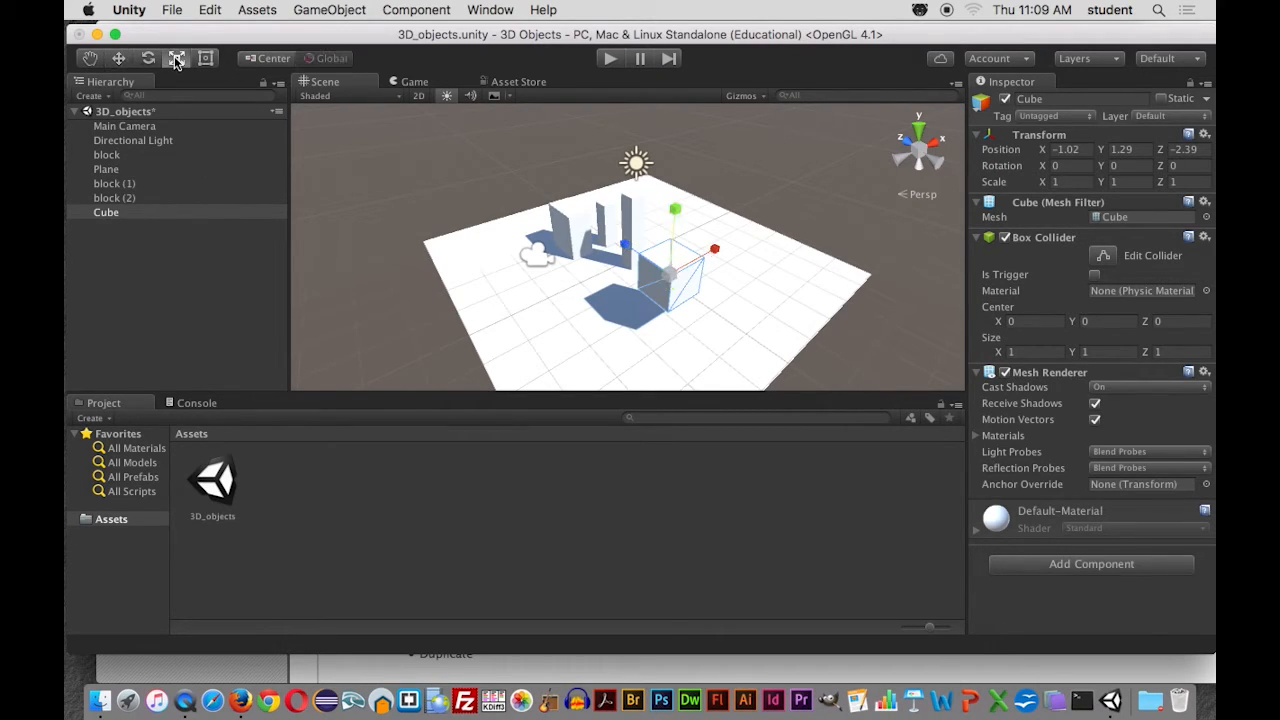
left_click_drag(713, 249, 768, 230)
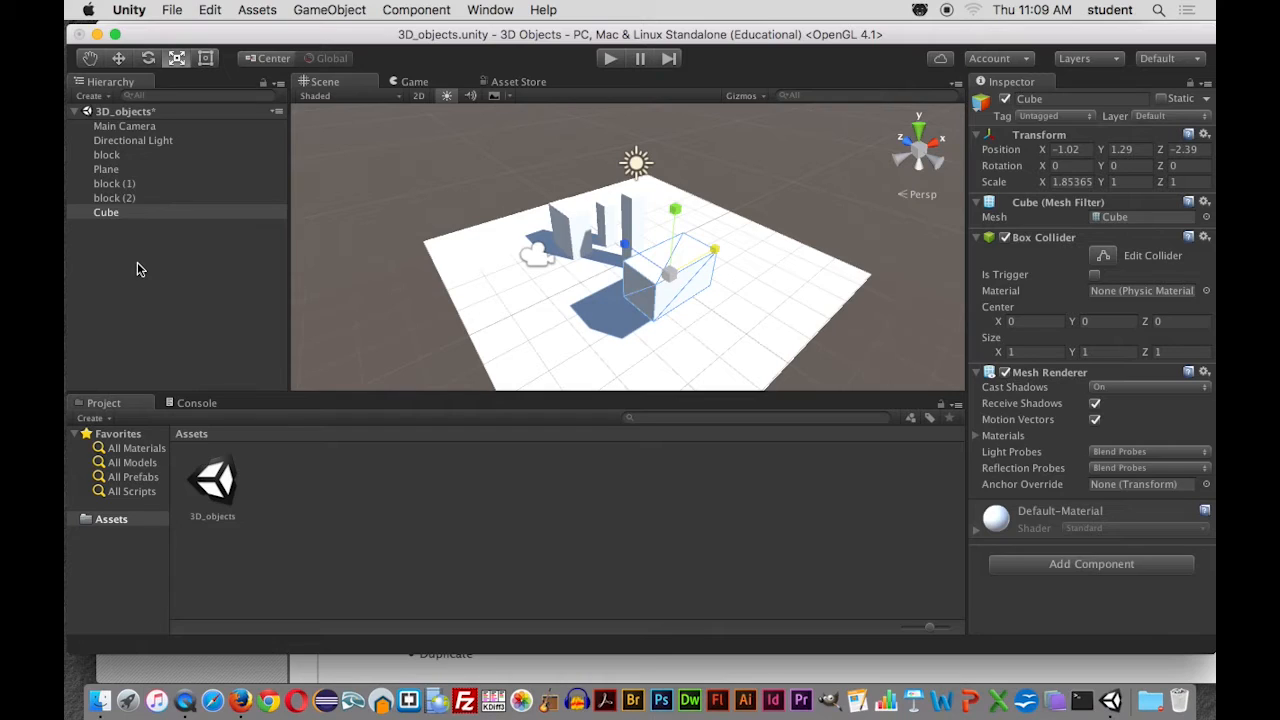
Select block, block (1) and block (2) together, move them a short distance in the positive X direction, and deselect them
left_click(106, 155)
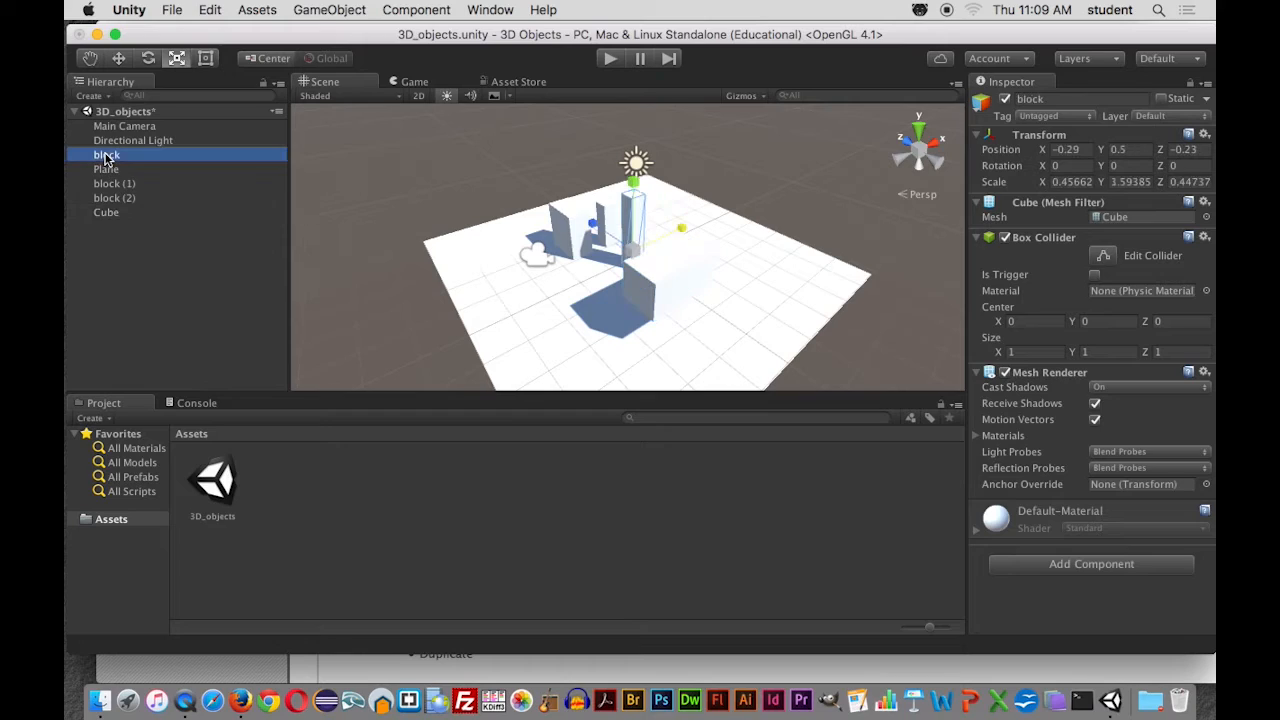
left_click(118, 58)
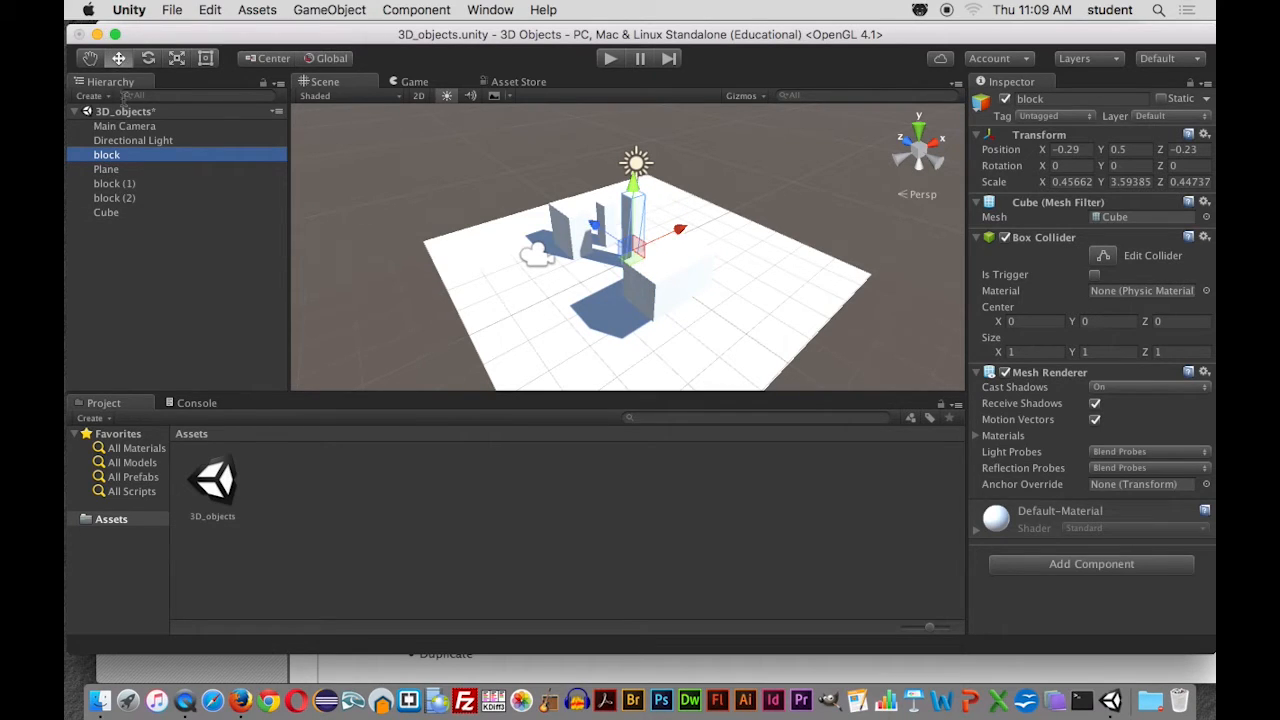
left_click(121, 185, "super")
left_click(119, 197, "super")
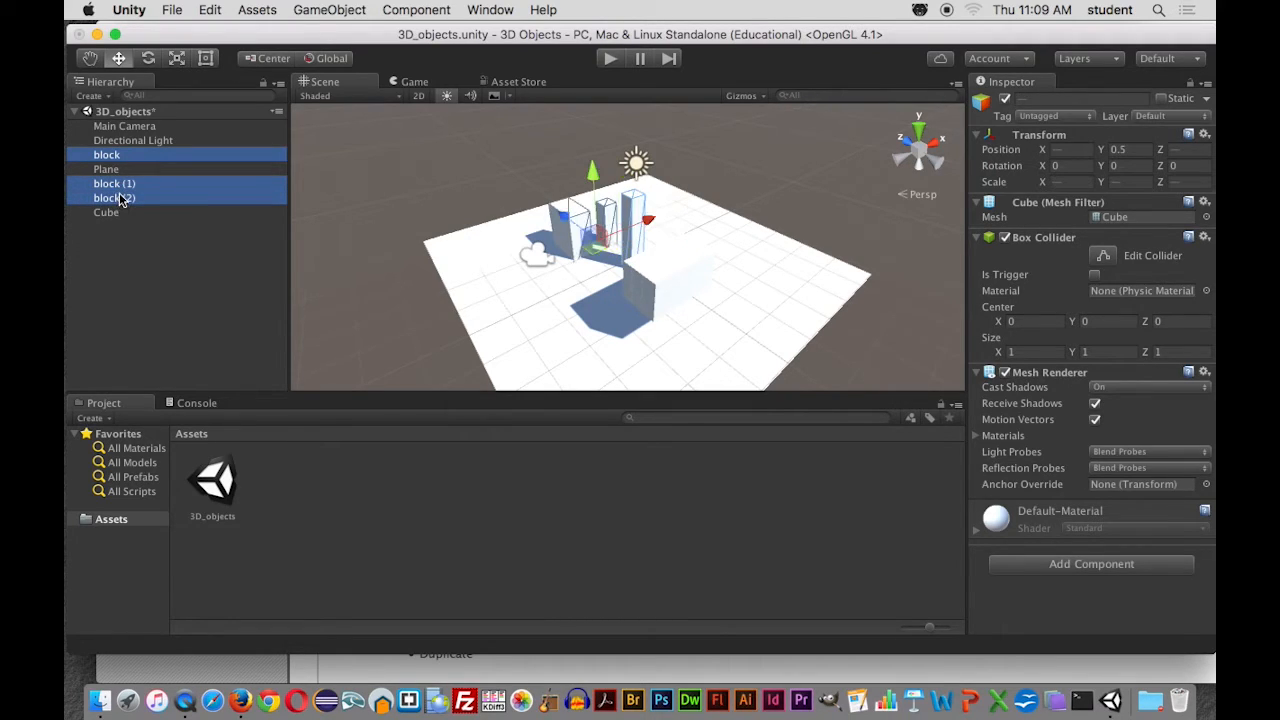
left_click(645, 228)
mouse_move(645, 228)
left_mouse_down()
mouse_move(690, 214)
mouse_move(645, 228)
mouse_move(663, 223)
left_mouse_up()
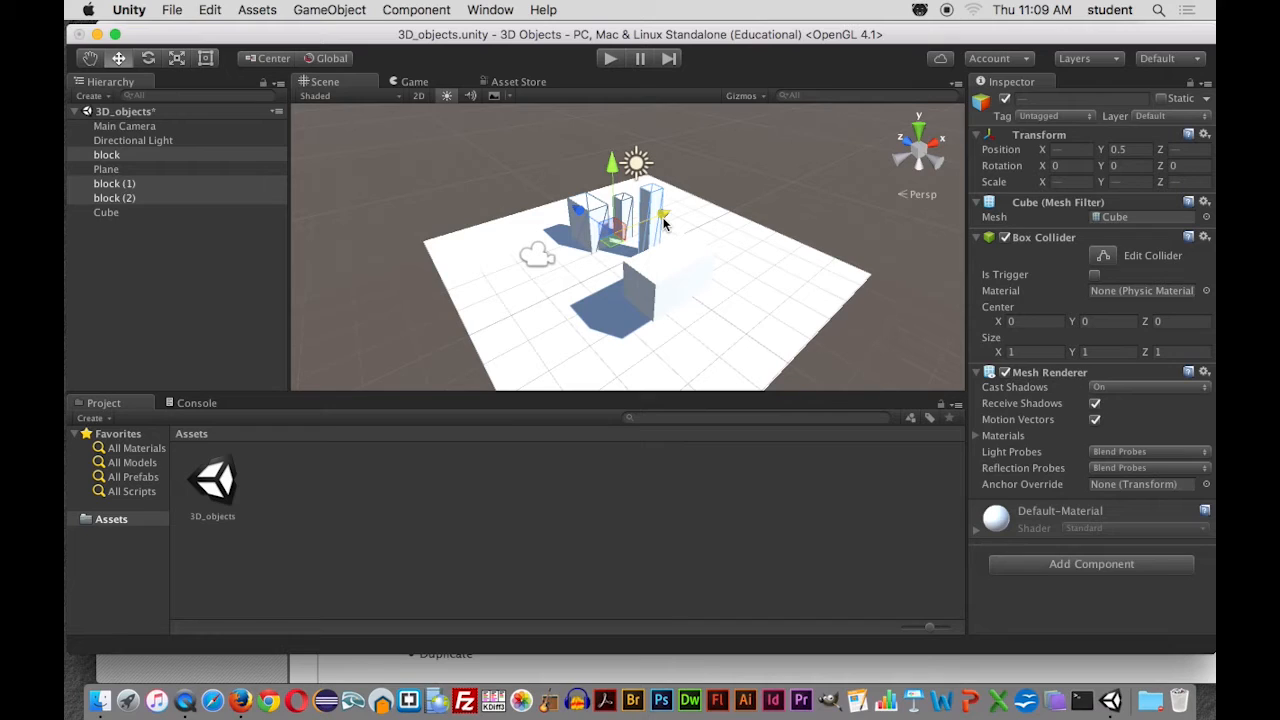
left_click(143, 237)
Rename the cube as "mail box"
left_click(108, 213)
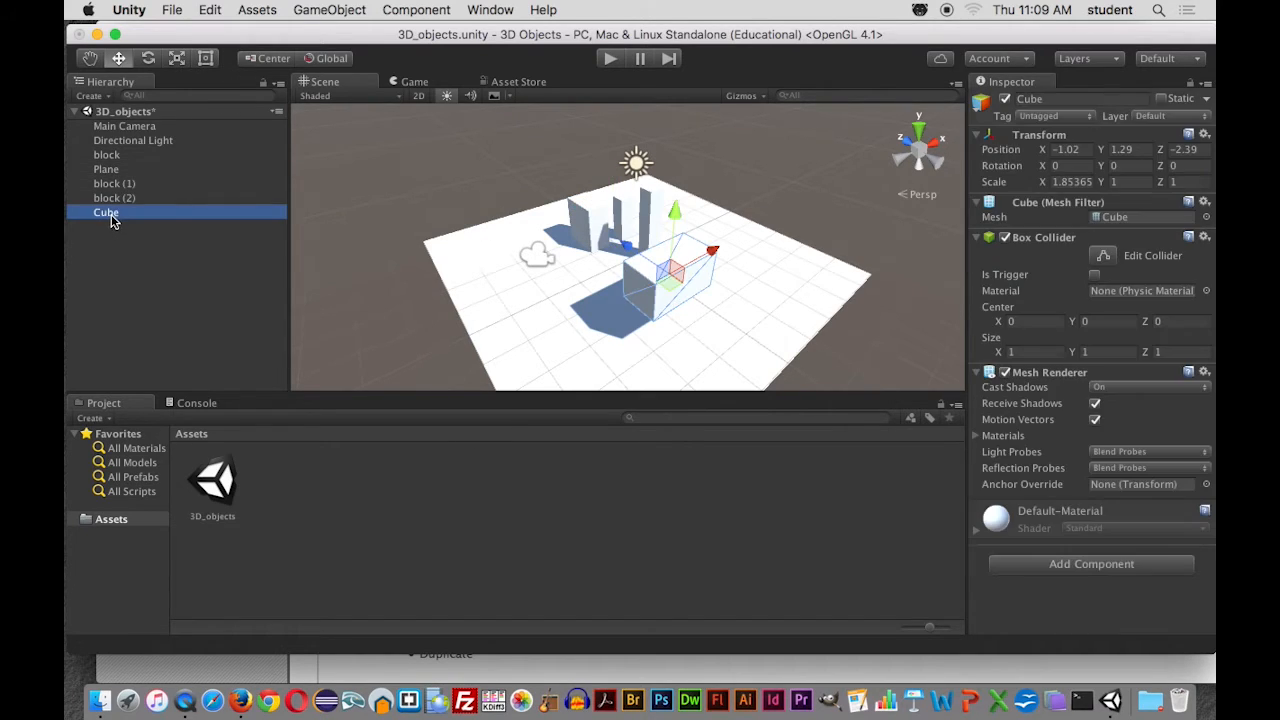
left_click(113, 215)
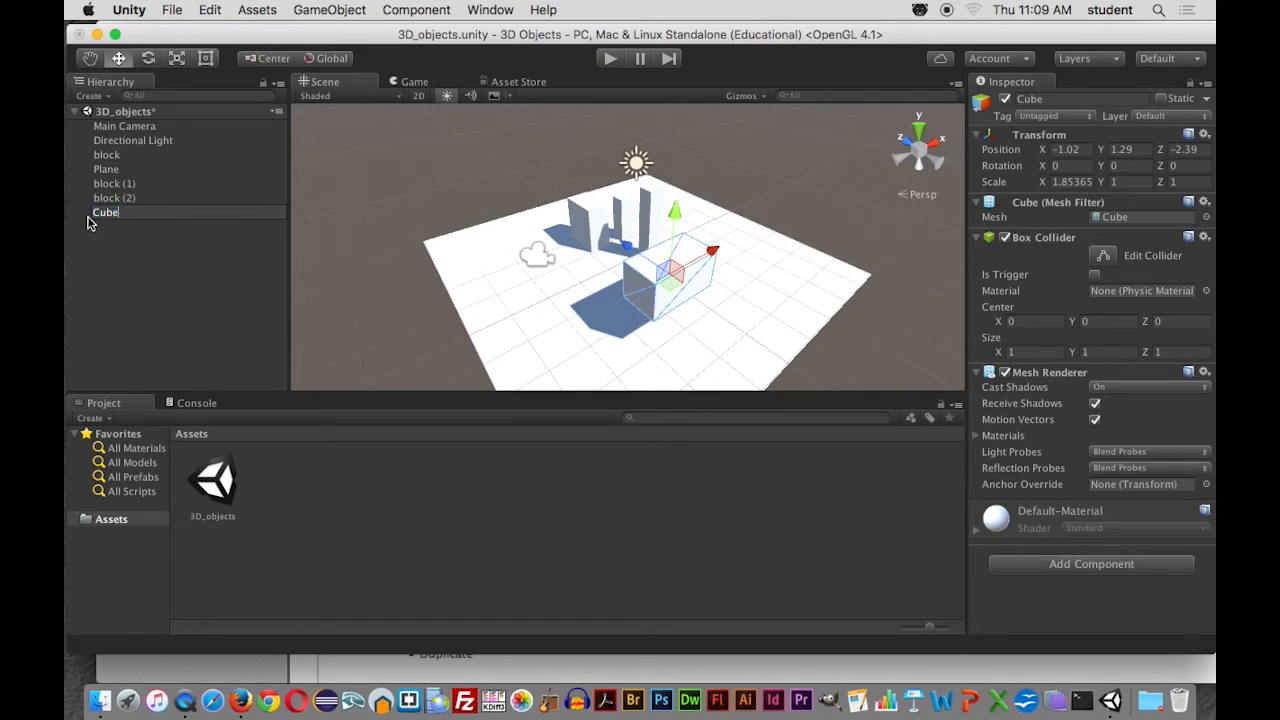
type("ma")
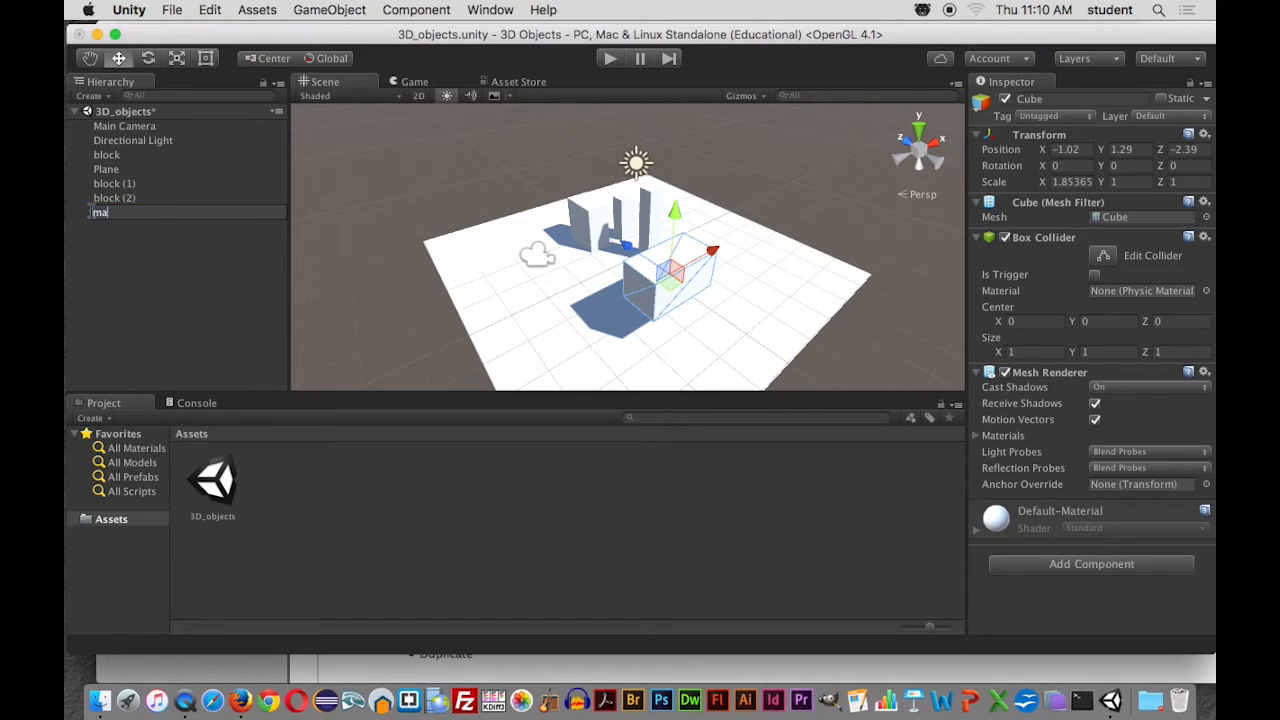
type("il box")
key("Return")
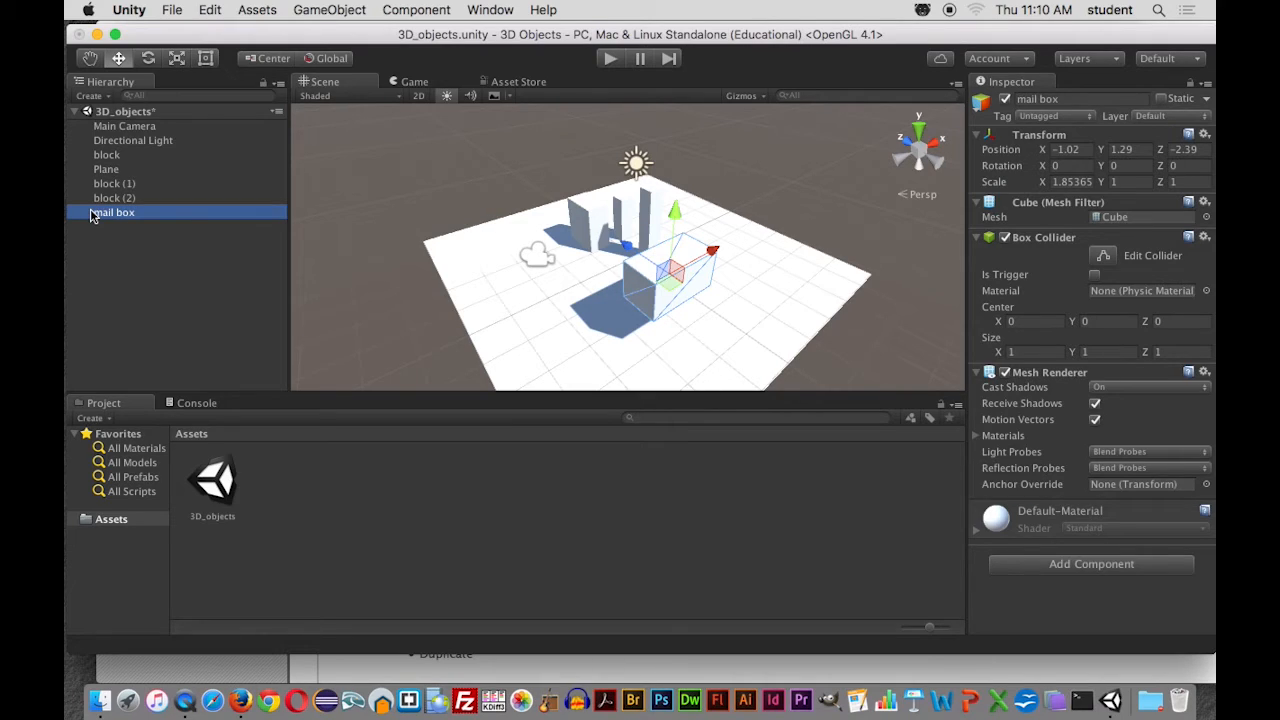
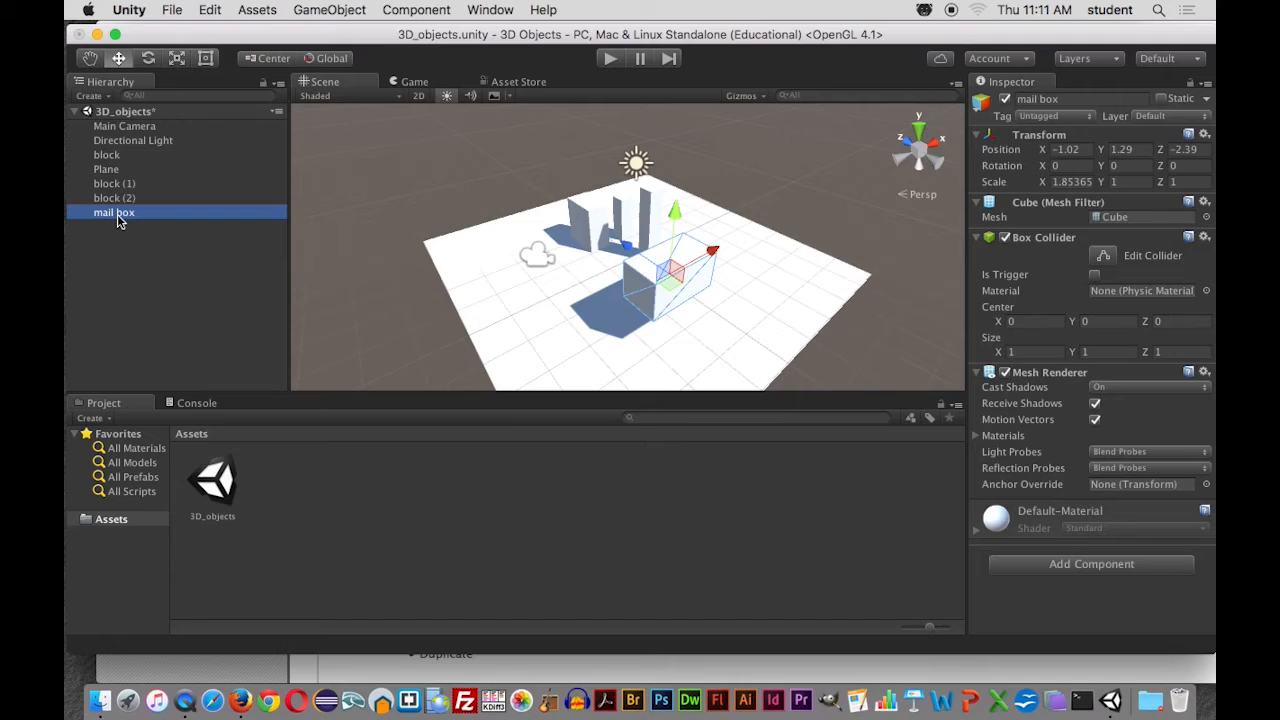
Add a cylinder as a child object of the mail box
right_click(118, 221)
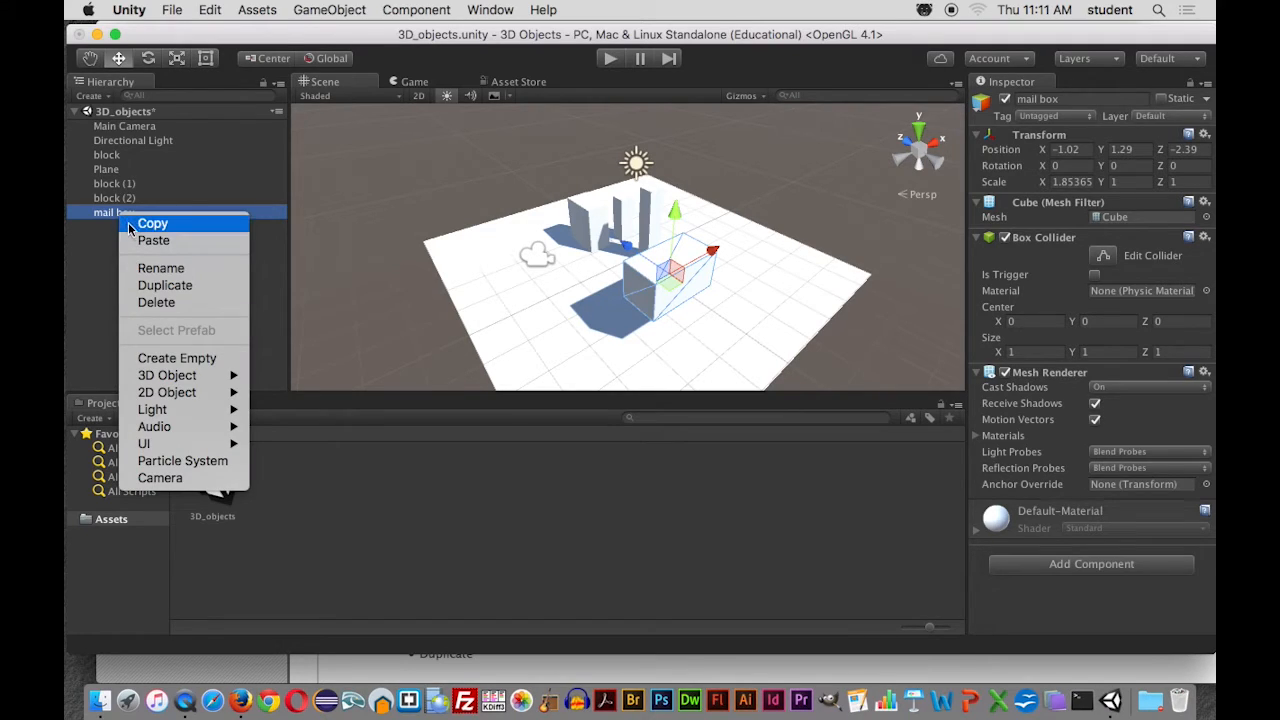
mouse_move(167, 378)
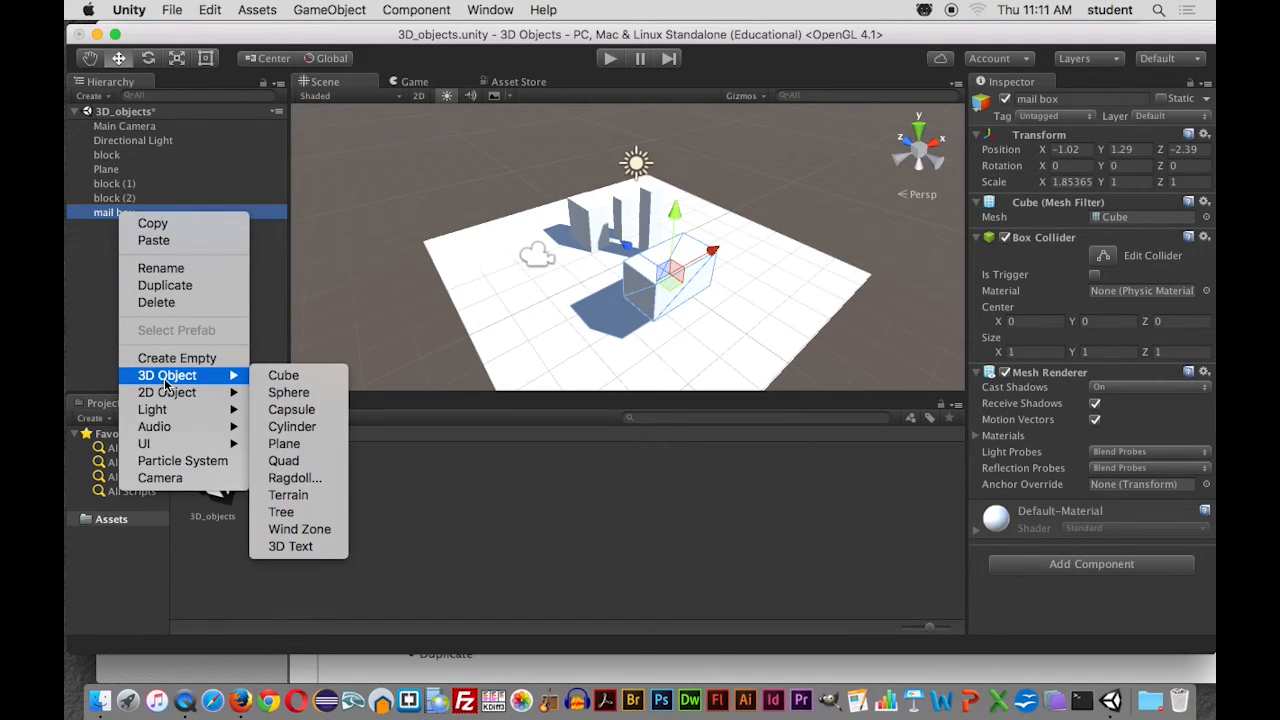
left_click(292, 427)
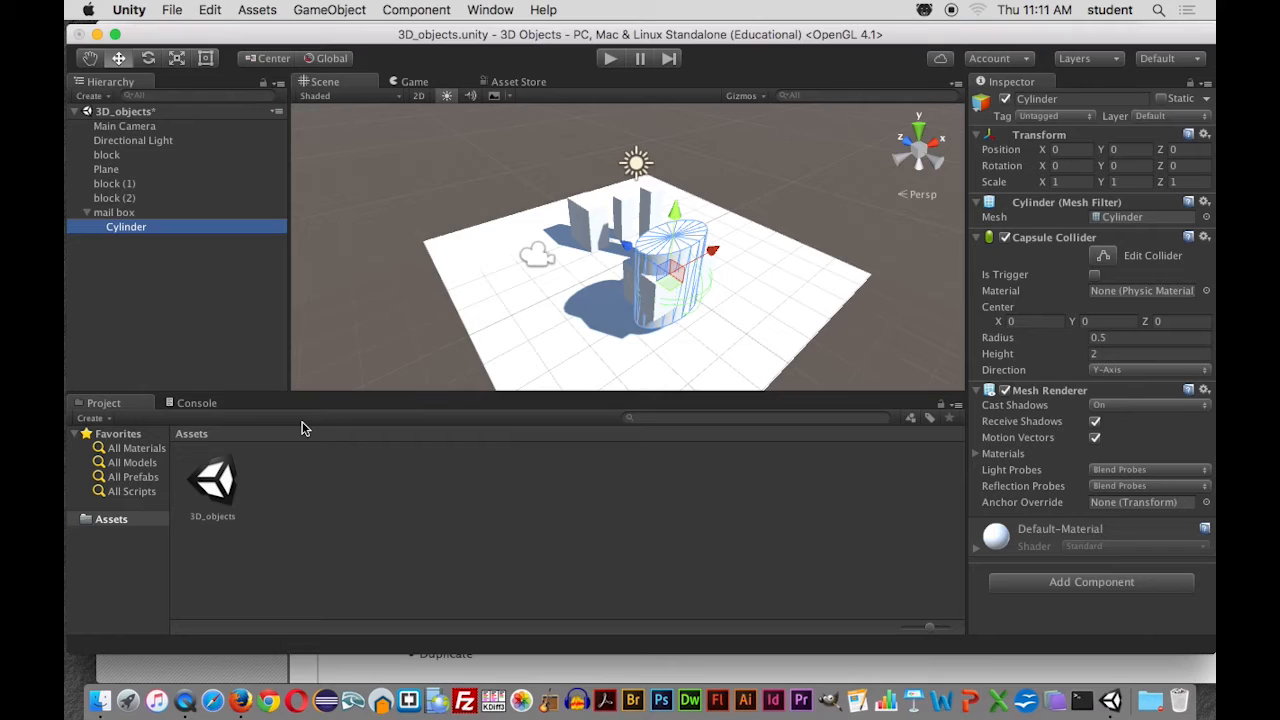
scroll(519, 356, "down", 3)
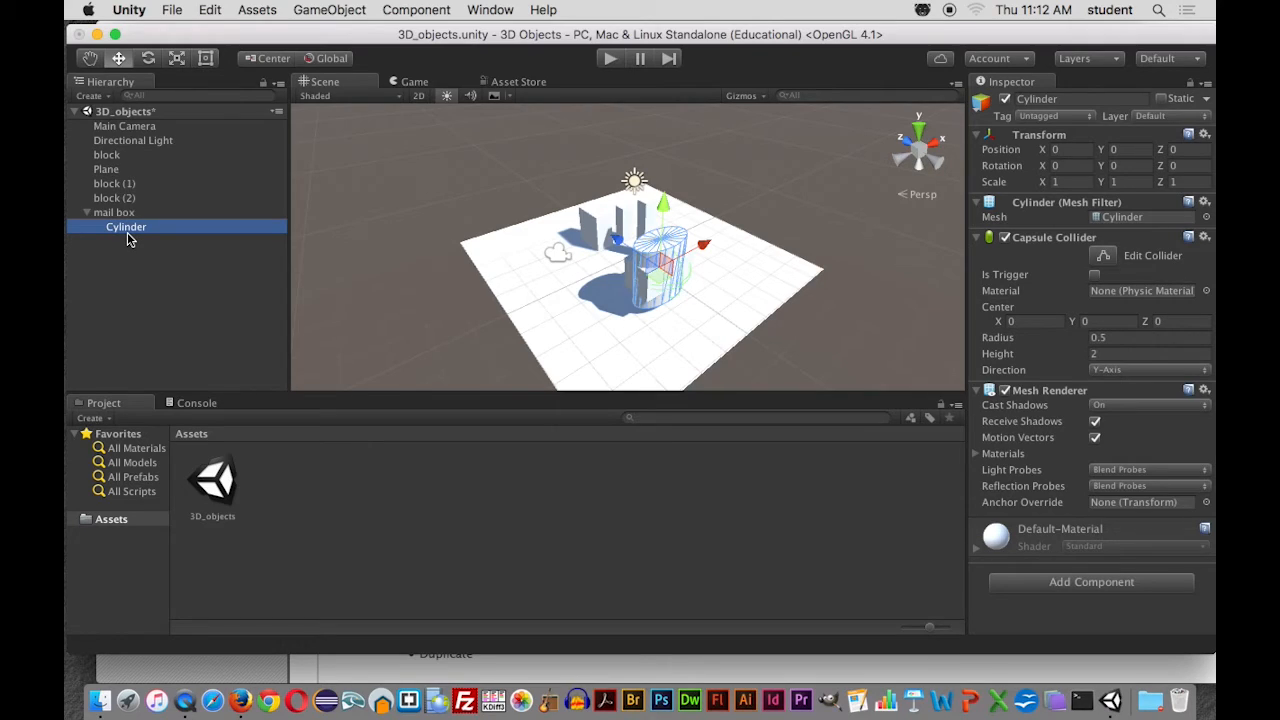
Take the cylinder out of the mail box in the hierarchy and make it a child of the mail box again
mouse_move(128, 229)
left_mouse_down()
mouse_move(122, 250)
mouse_move(125, 240)
left_mouse_up()
left_click_drag(120, 226, 116, 259)
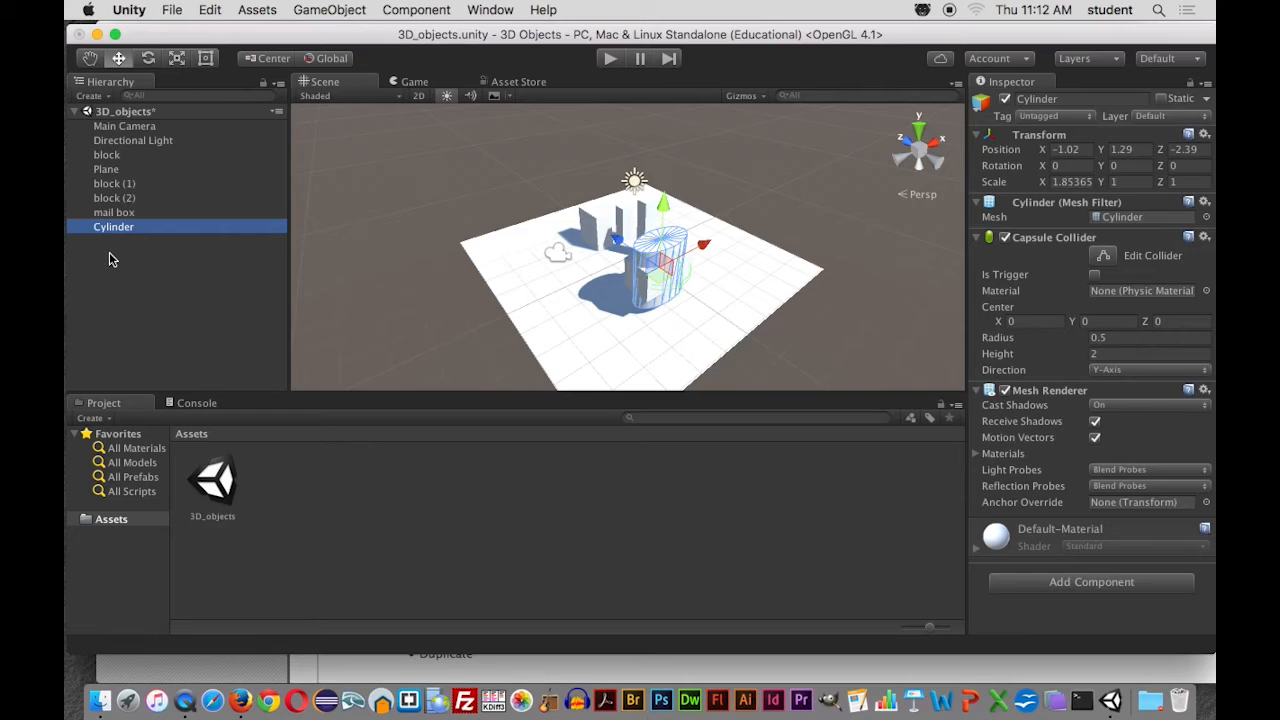
left_click_drag(113, 231, 113, 215)
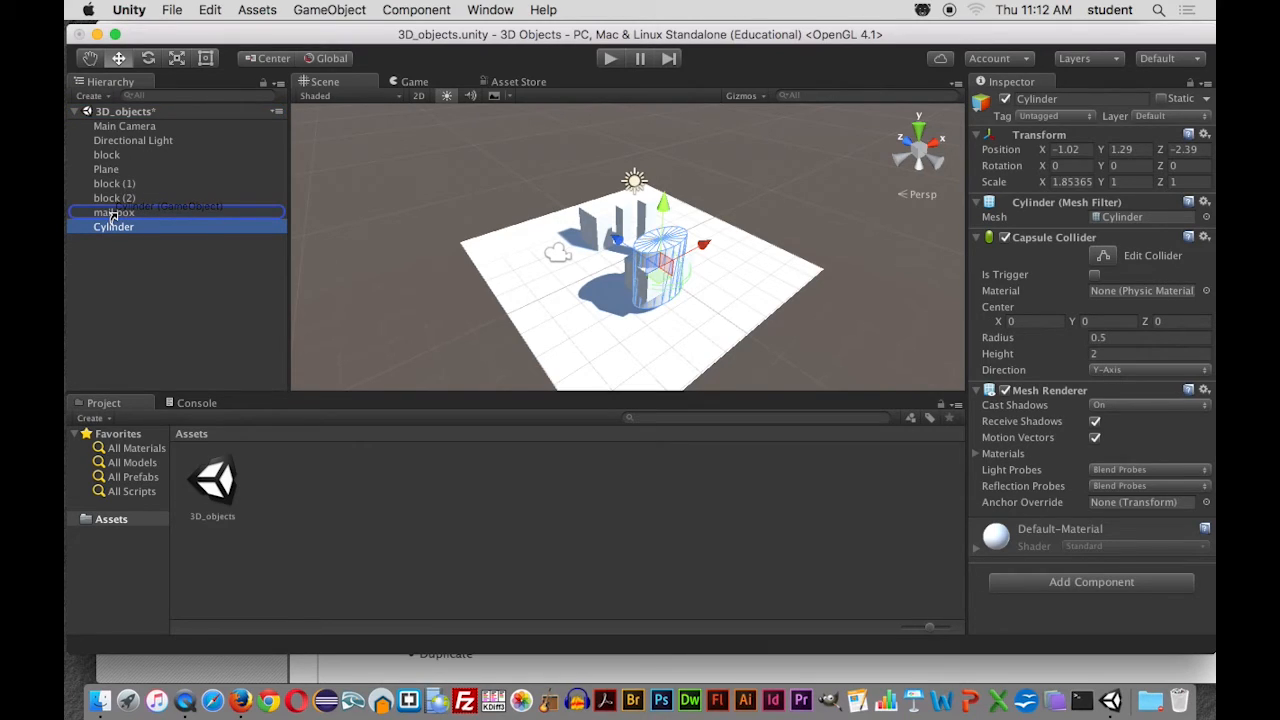
left_click_drag(113, 215, 115, 216)
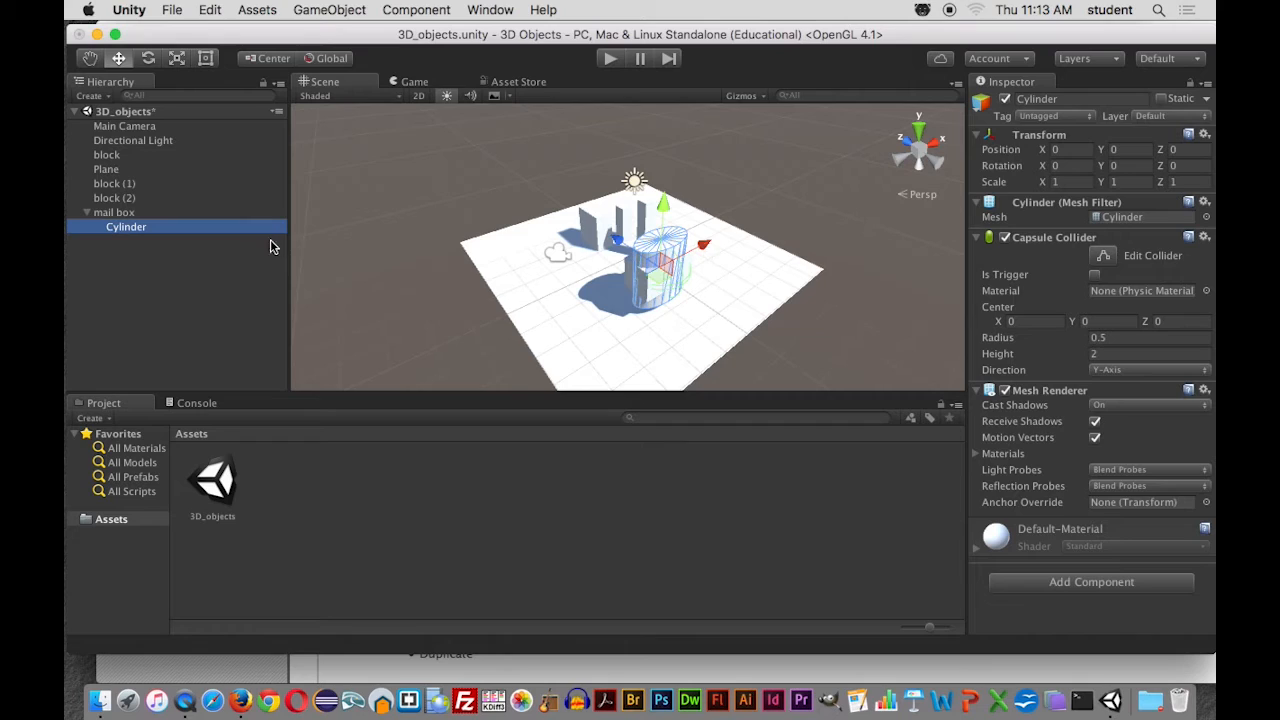
Move the mail box with its child along the X axis to -0.86, and the cylinder alone along X to 1.89
left_click(124, 212)
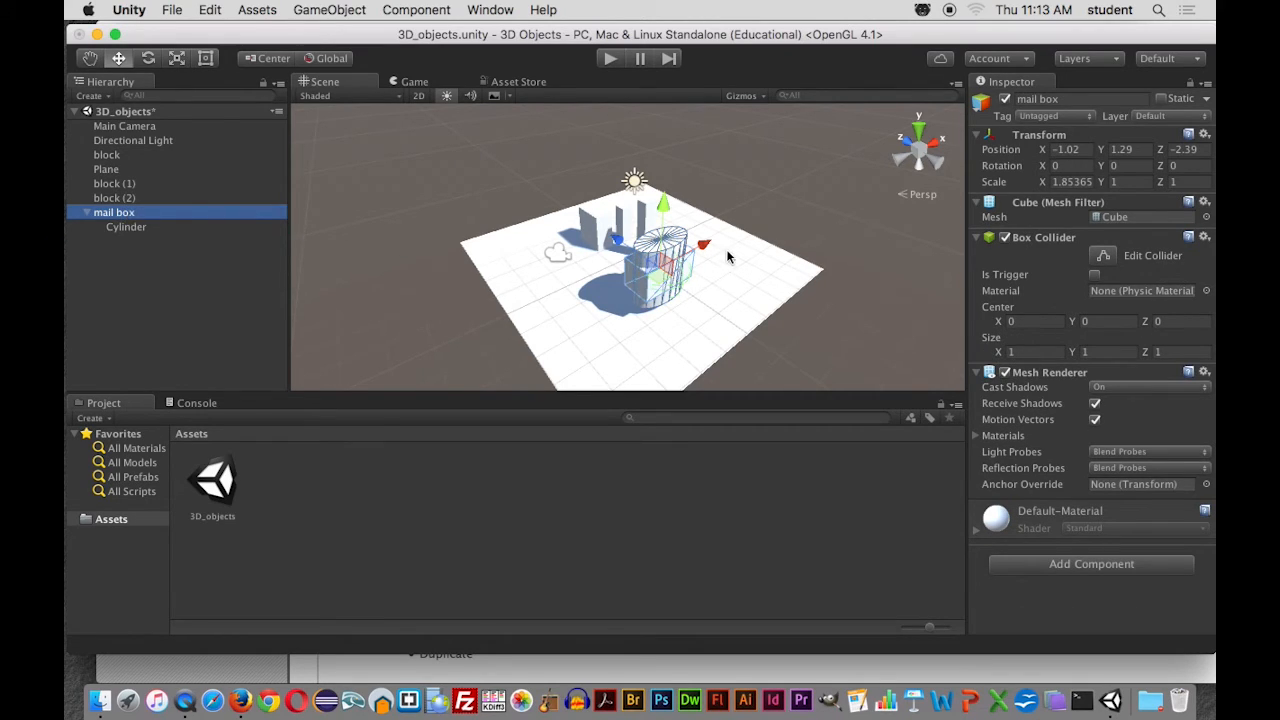
mouse_move(702, 241)
left_mouse_down()
mouse_move(670, 258)
mouse_move(748, 229)
mouse_move(705, 239)
left_mouse_up()
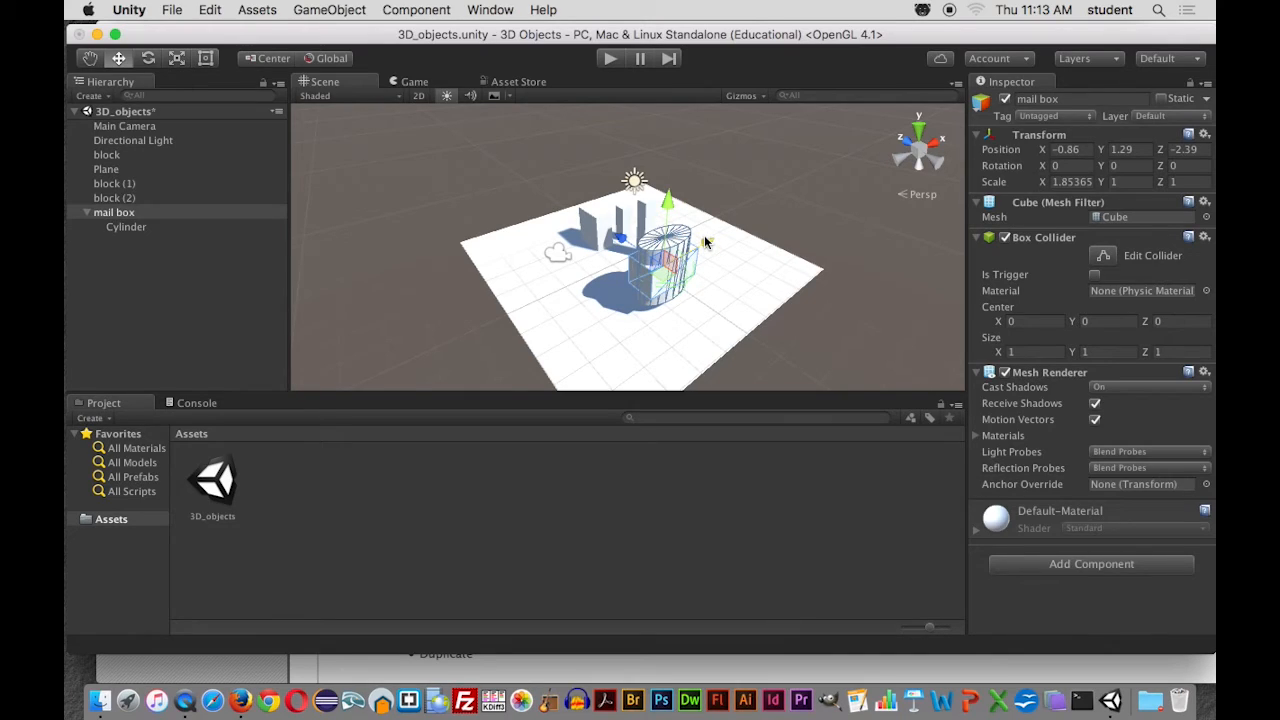
left_click(135, 227)
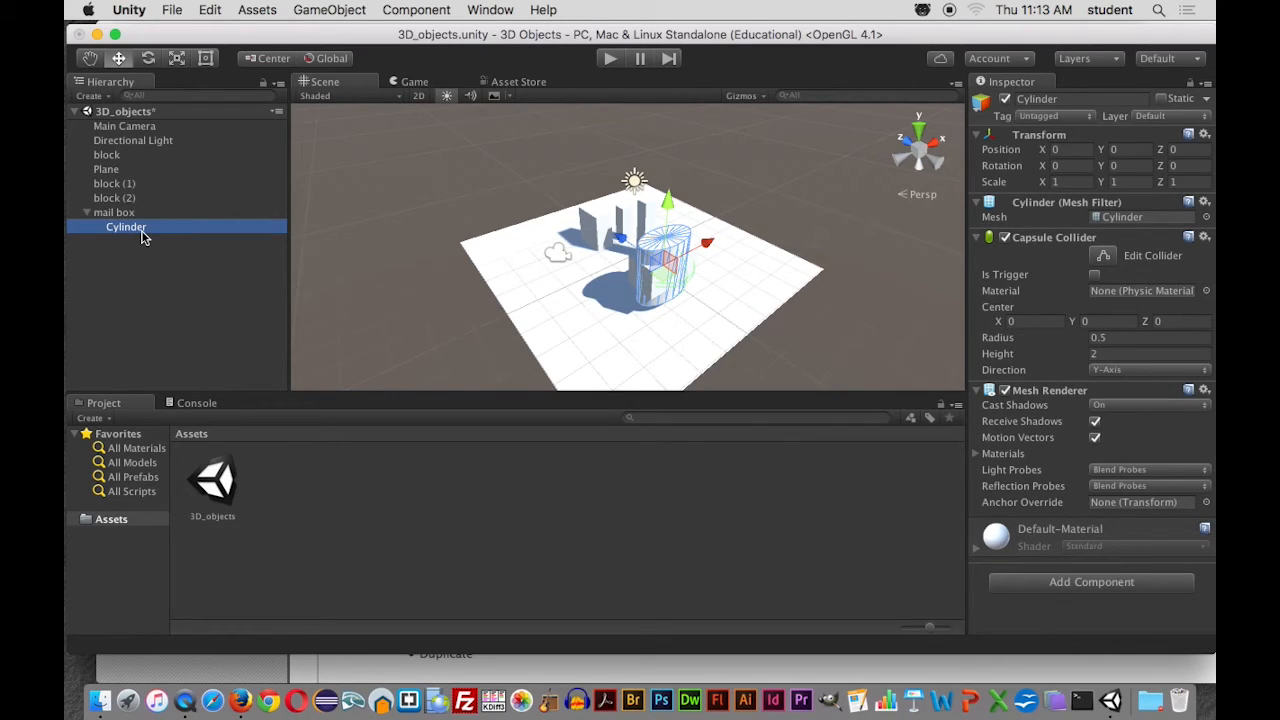
mouse_move(705, 242)
left_mouse_down()
mouse_move(750, 235)
mouse_move(624, 245)
mouse_move(717, 240)
left_mouse_up()
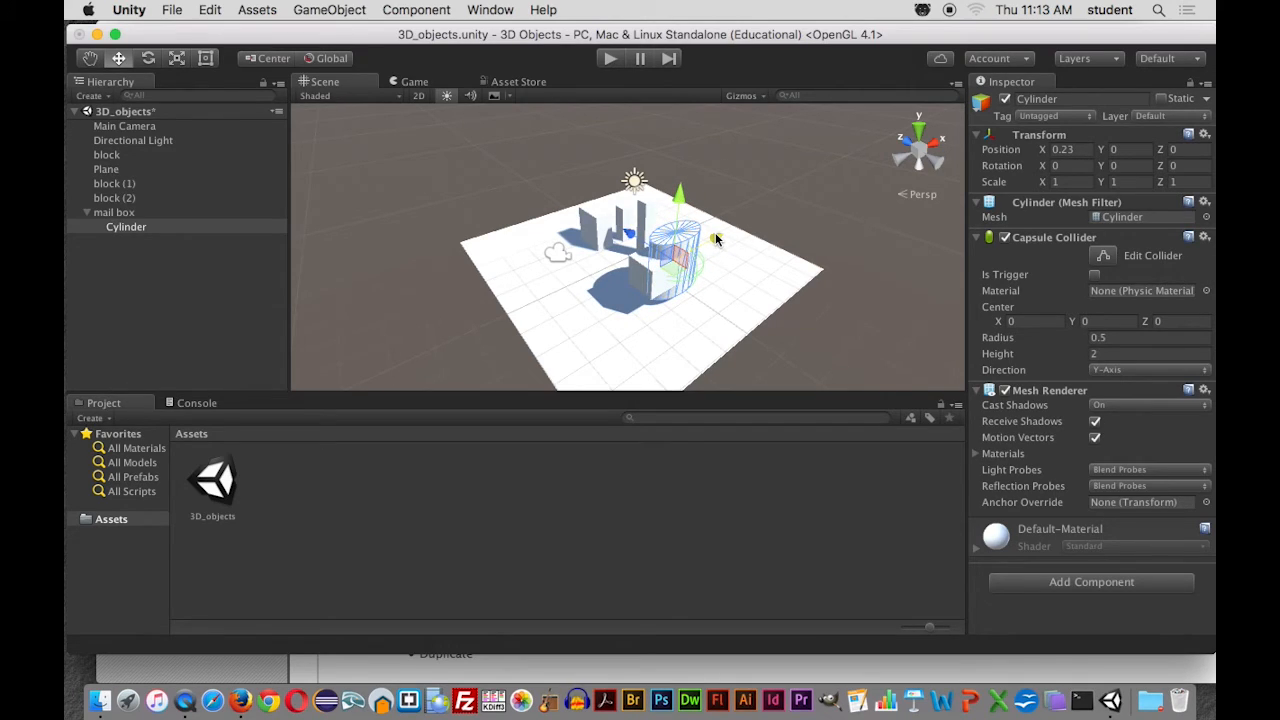
left_click_drag(712, 240, 793, 215)
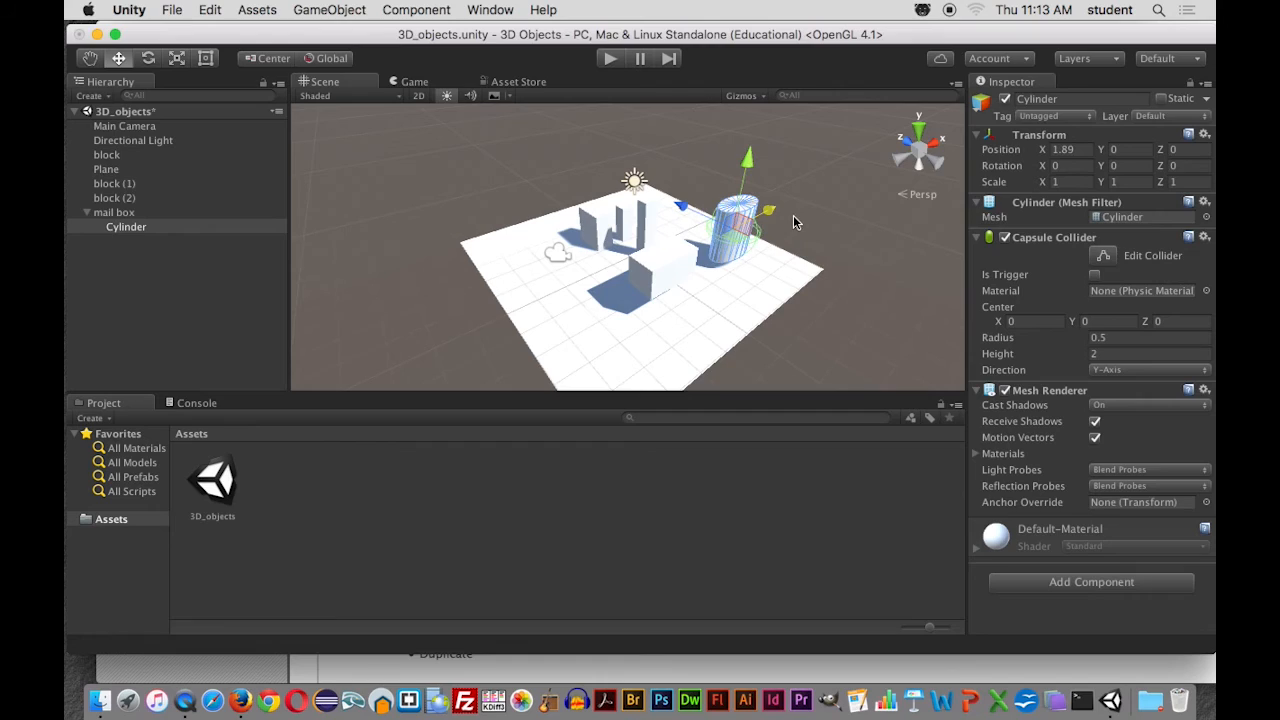
Raise the mail box together with its child cylinder along the Y axis to 2.5
left_click(670, 264)
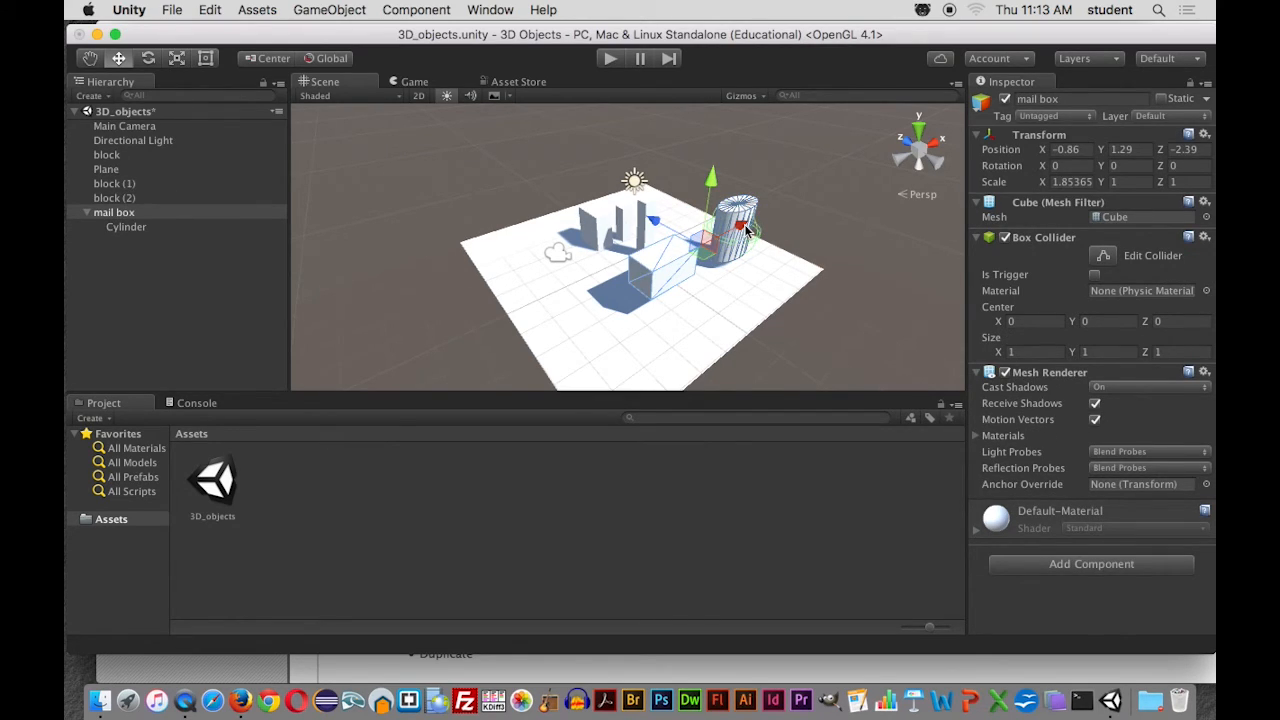
left_click_drag(712, 197, 622, 205)
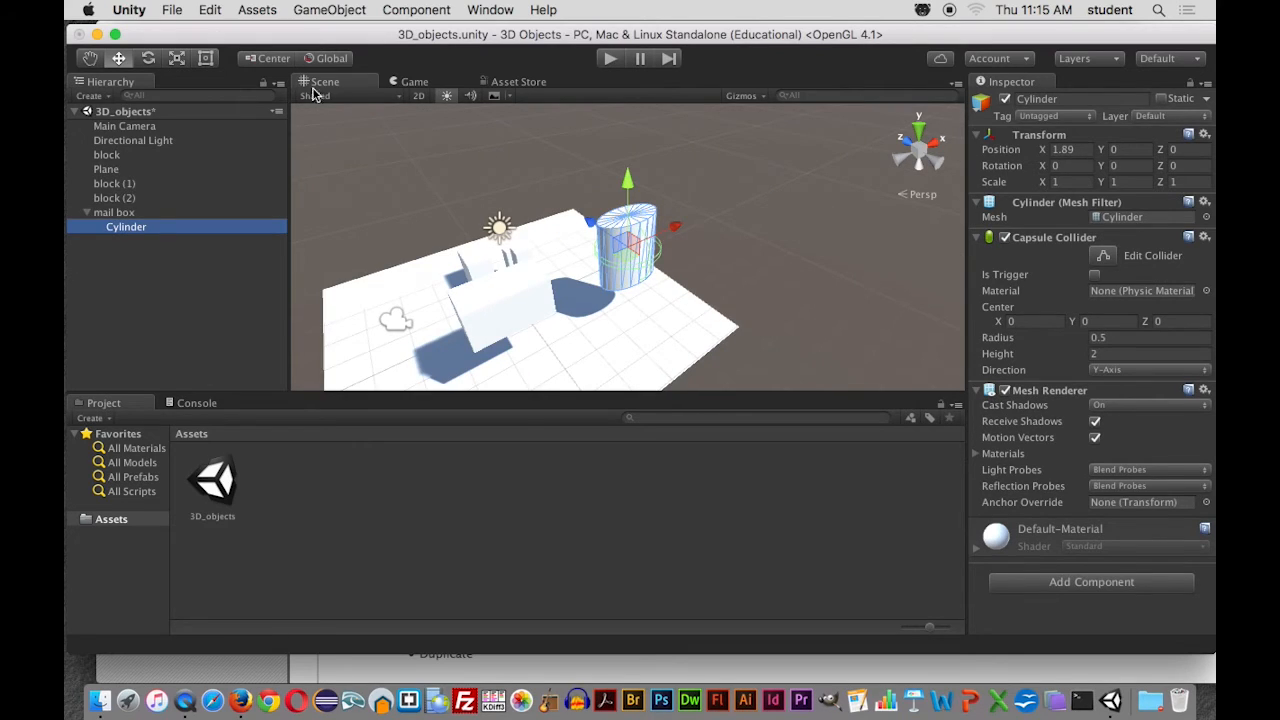
Rotate the child cylinder about the Z axis to about 90.5 degrees so it lies horizontally
left_click(148, 58)
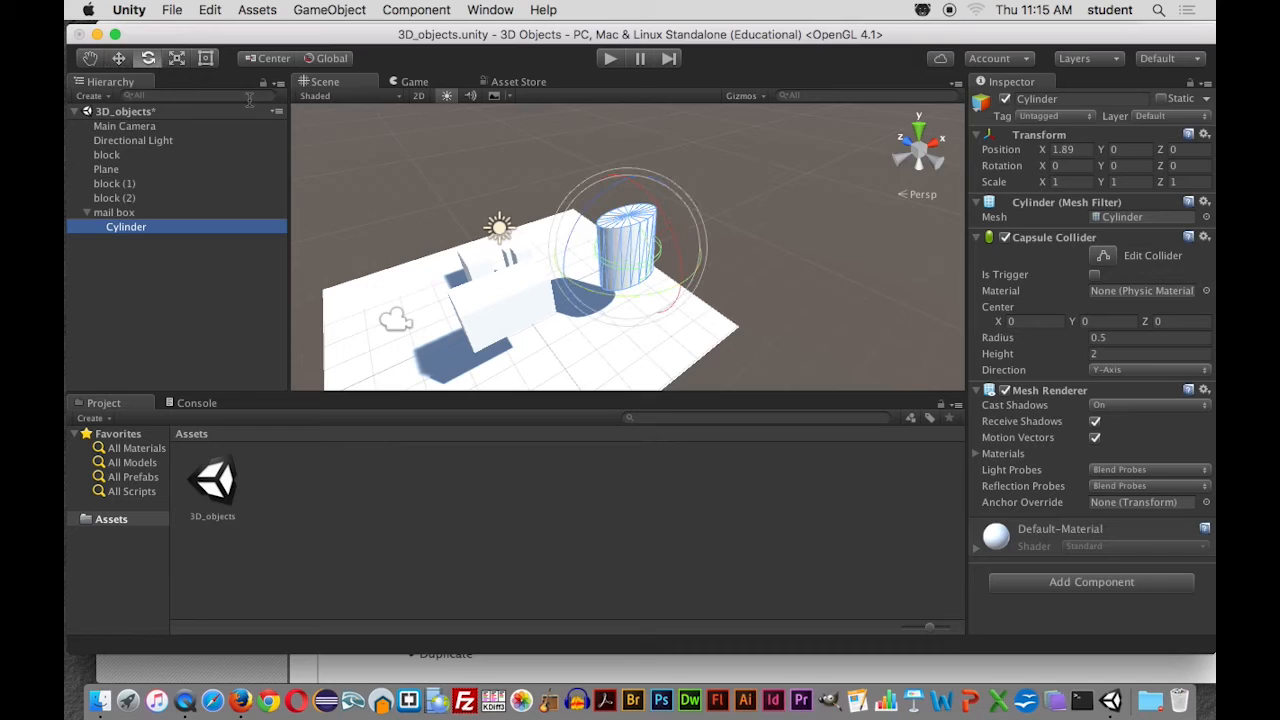
left_click_drag(607, 195, 553, 322)
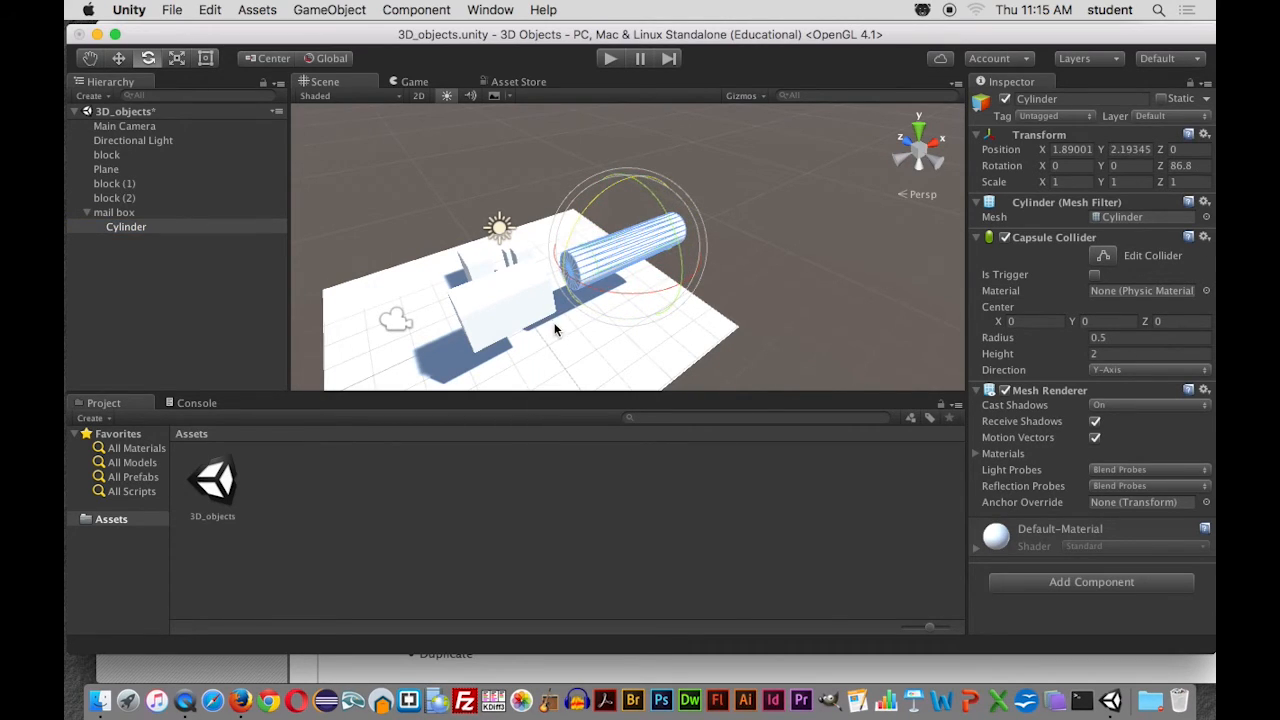
left_click_drag(586, 213, 585, 230)
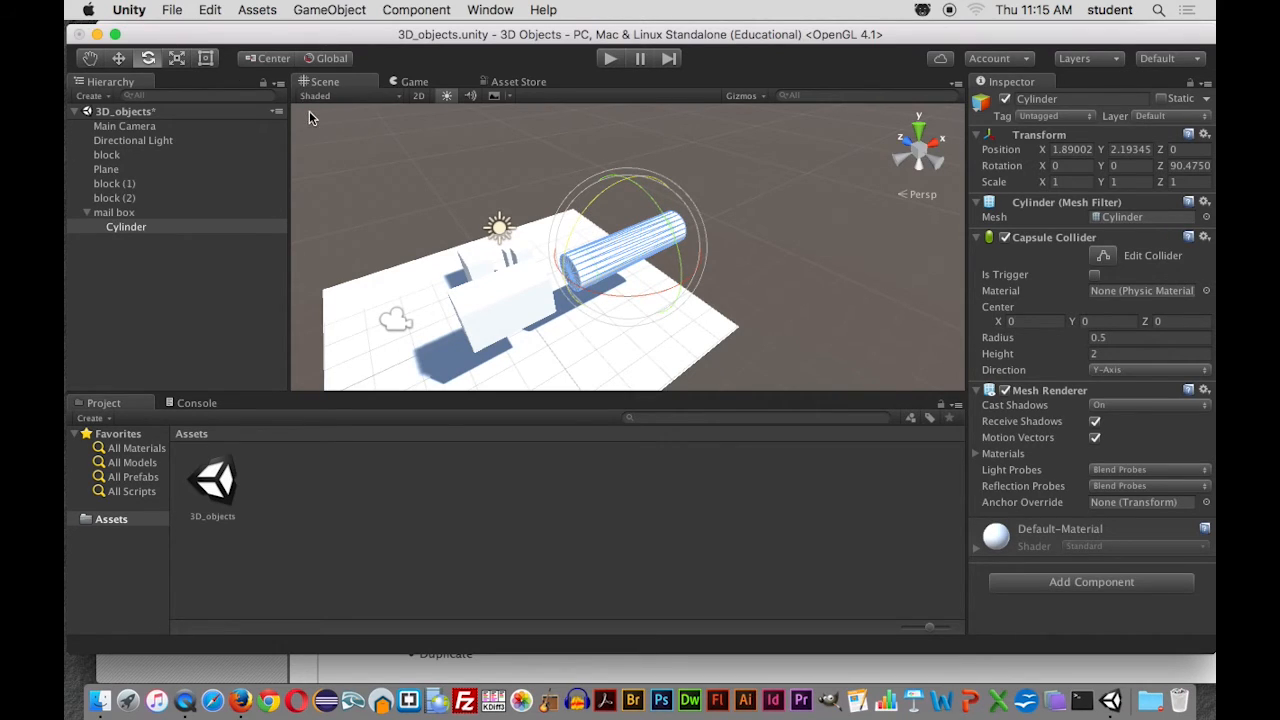
Move the horizontal cylinder onto the upper part of the mail box, at X 0.5 and Y 0.42
key("w")
left_click_drag(676, 230, 774, 153)
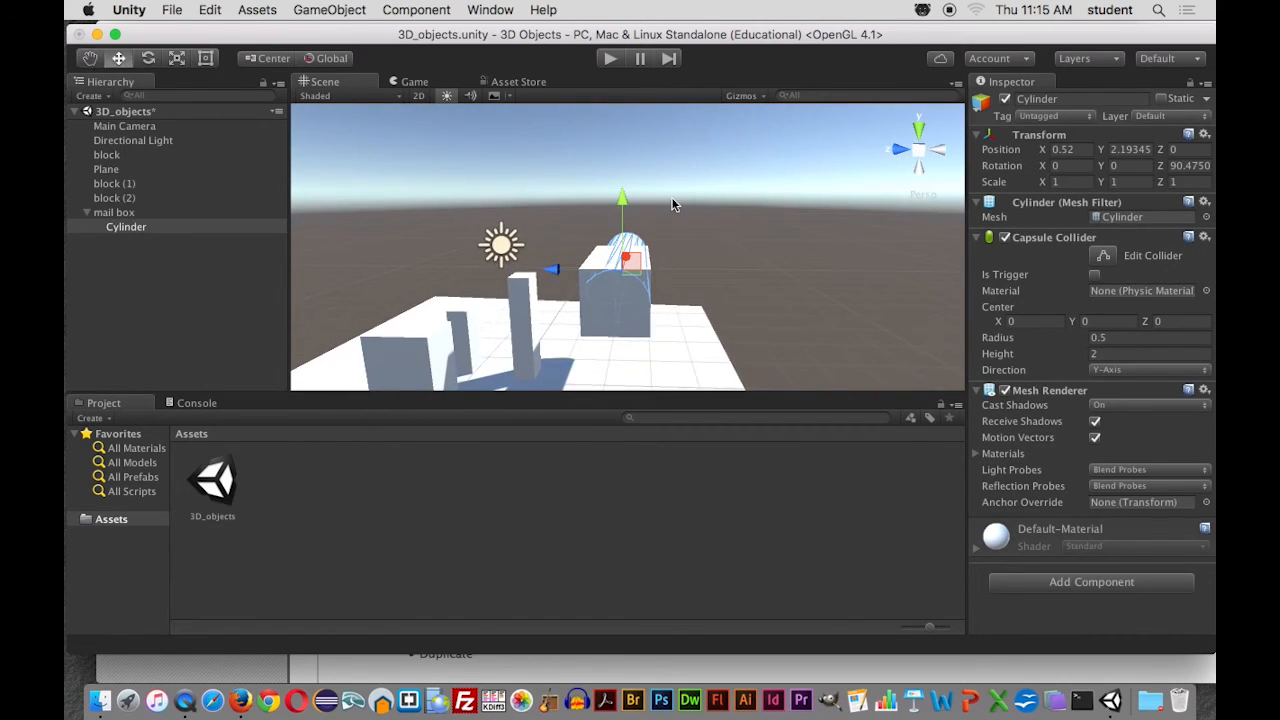
left_click_drag(617, 200, 616, 176)
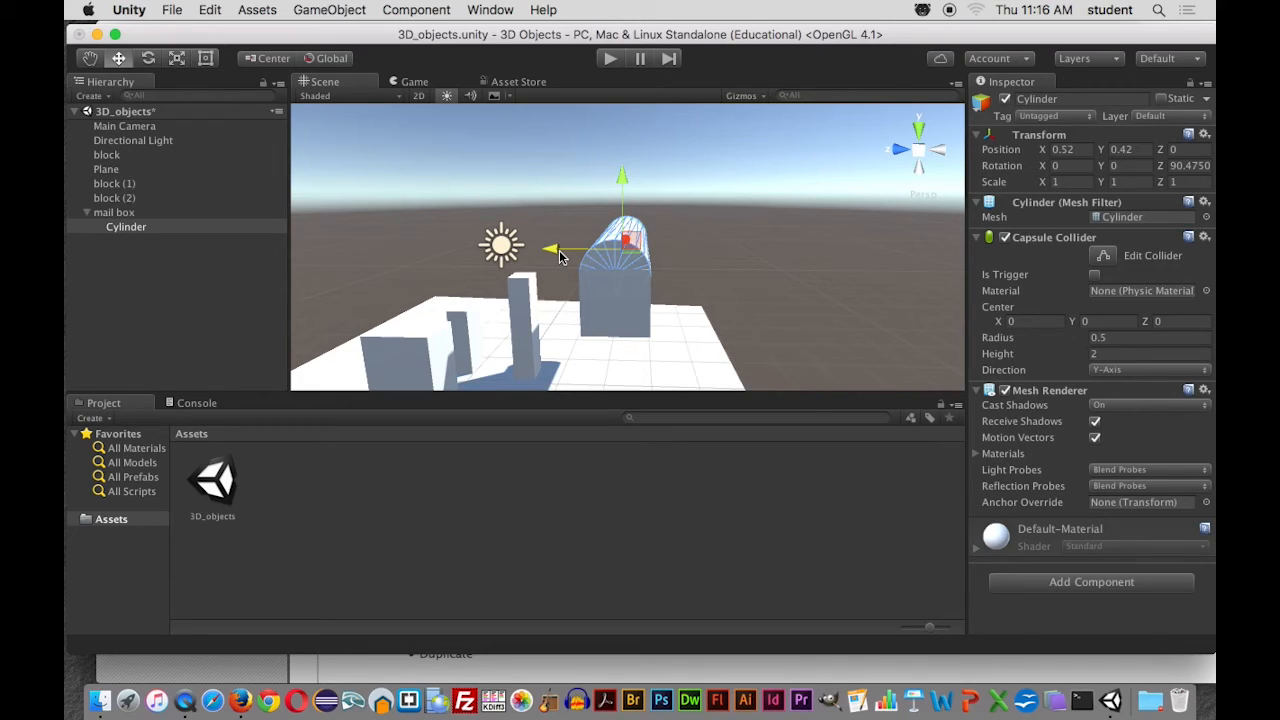
left_click_drag(664, 318, 513, 275, "alt")
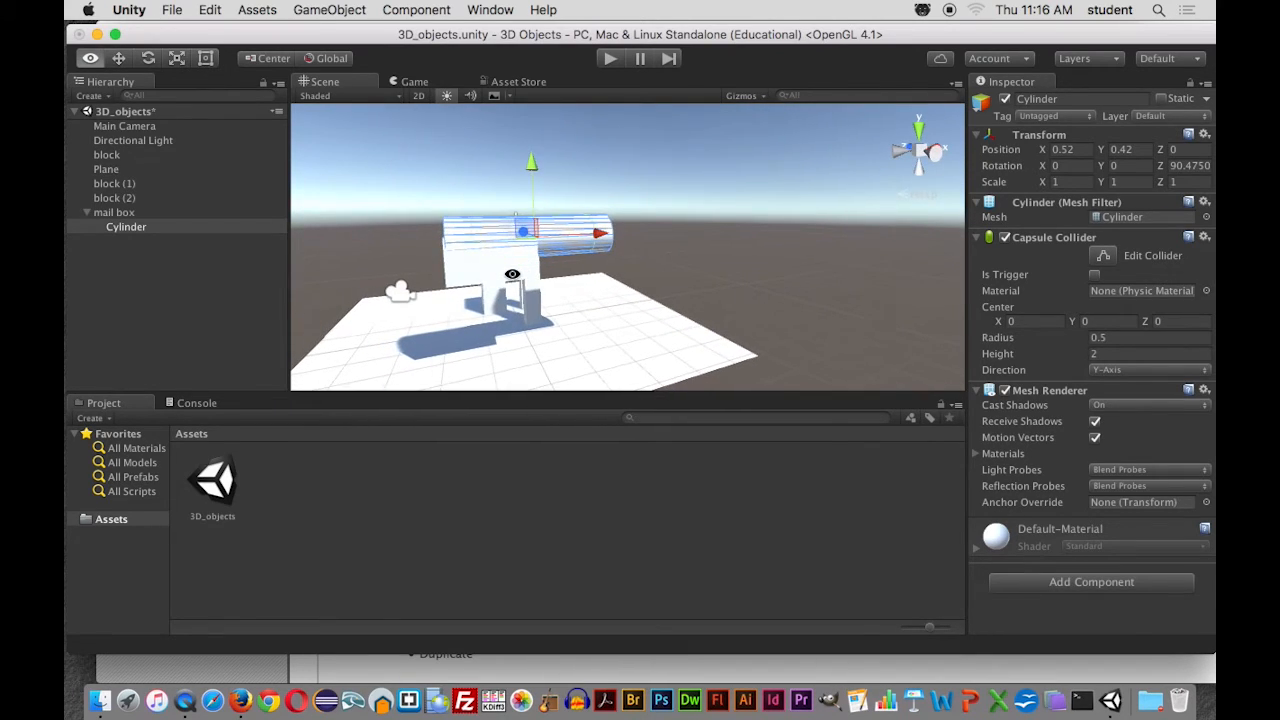
left_click_drag(593, 238, 589, 238)
left_click(563, 263)
left_click_drag(469, 323, 513, 315, "alt")
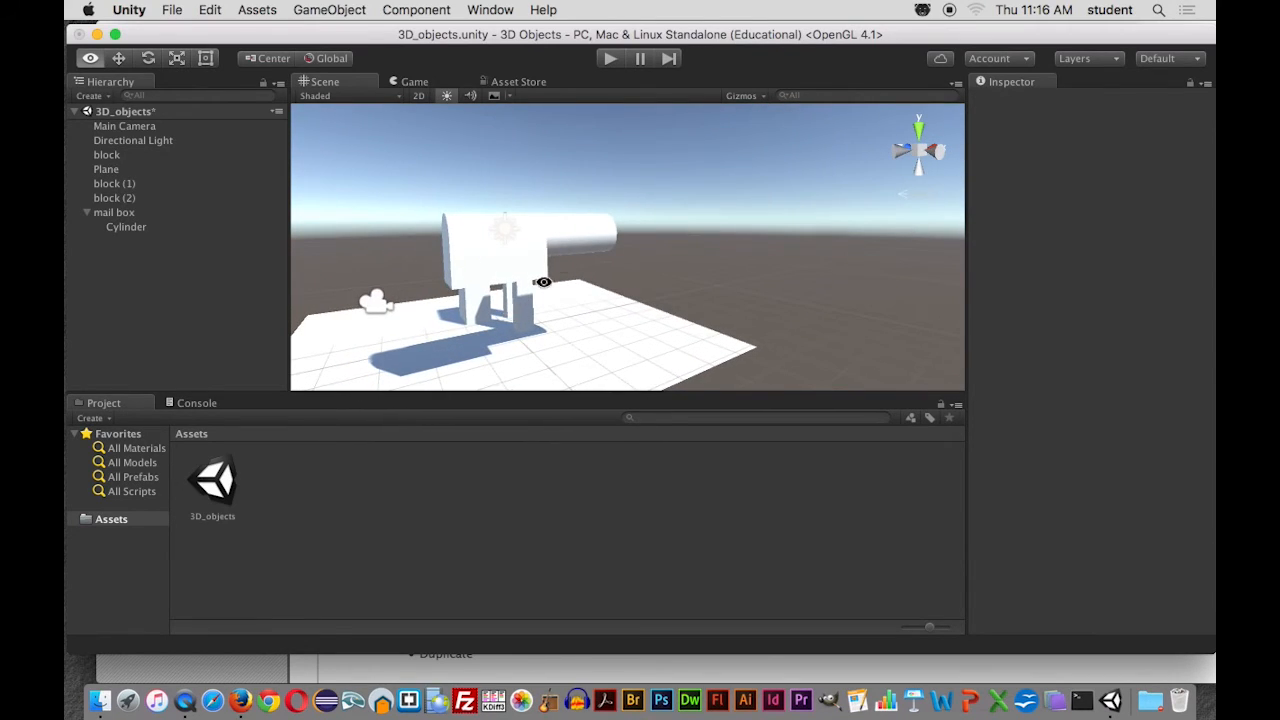
Shorten the cylinder to a Y scale of about 0.5 and shift it along X to 0.01 over the mail box
left_click(594, 246)
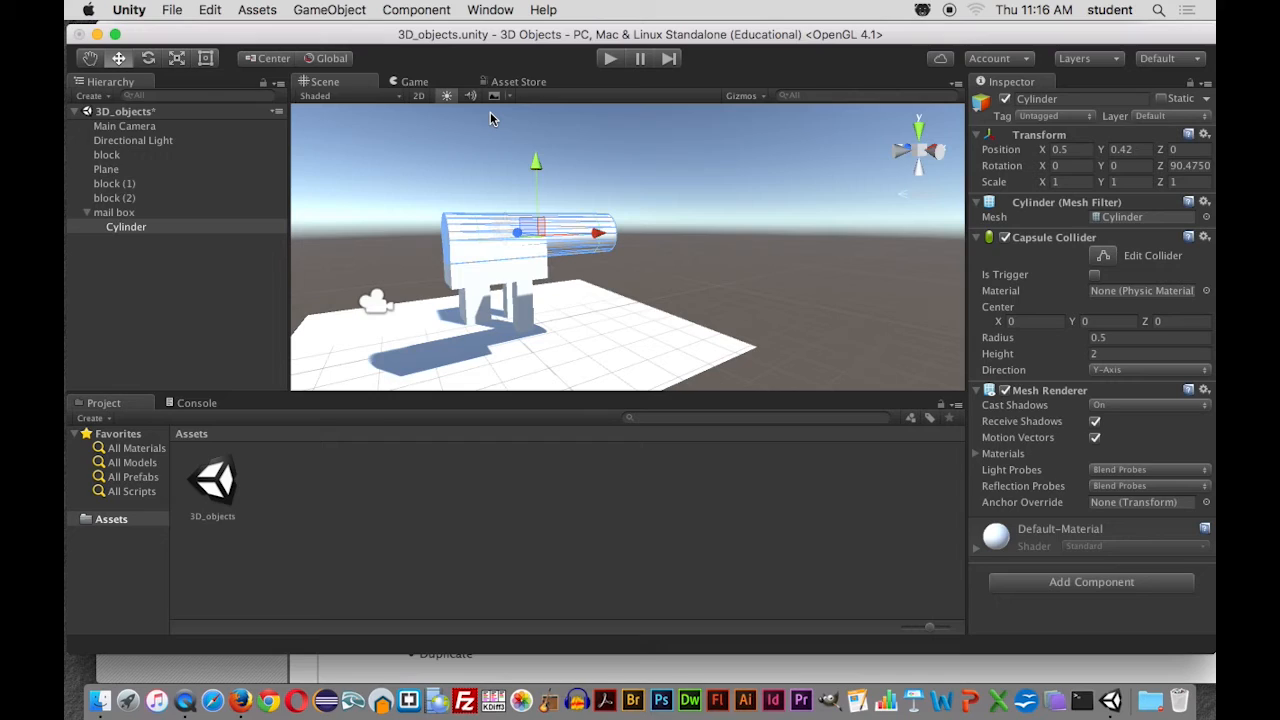
key("r")
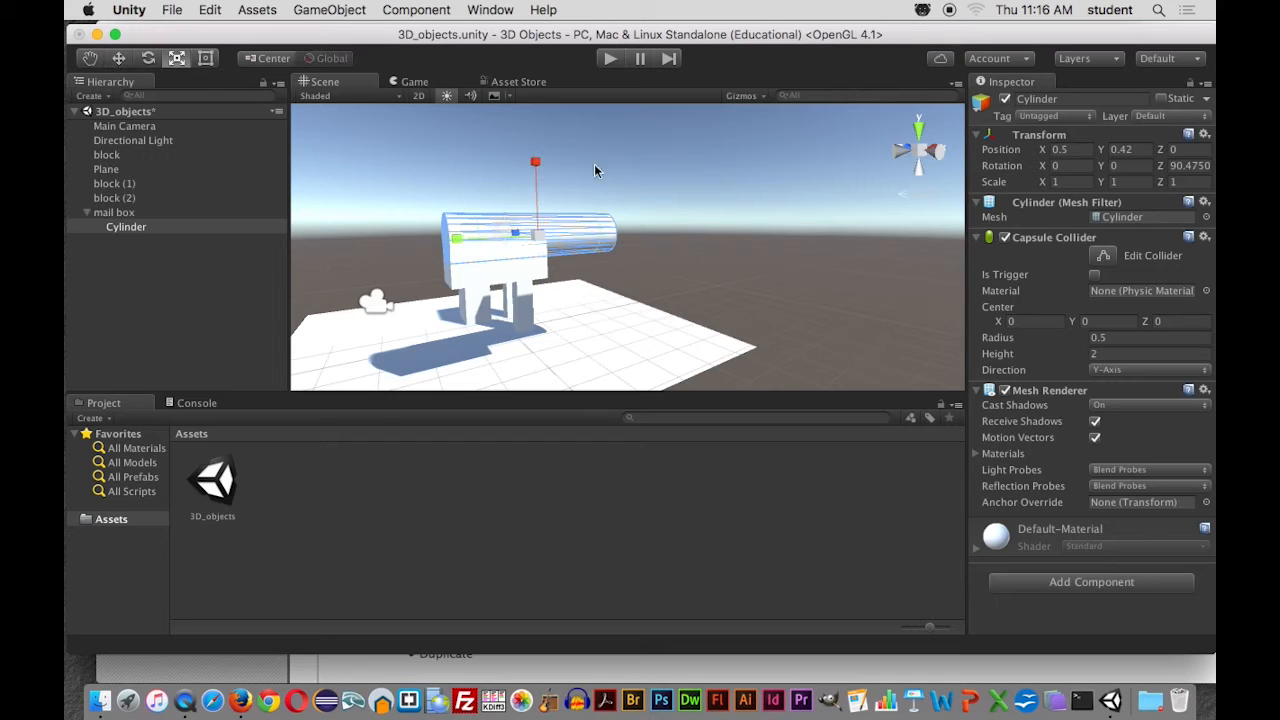
left_click_drag(458, 241, 491, 241)
key("w")
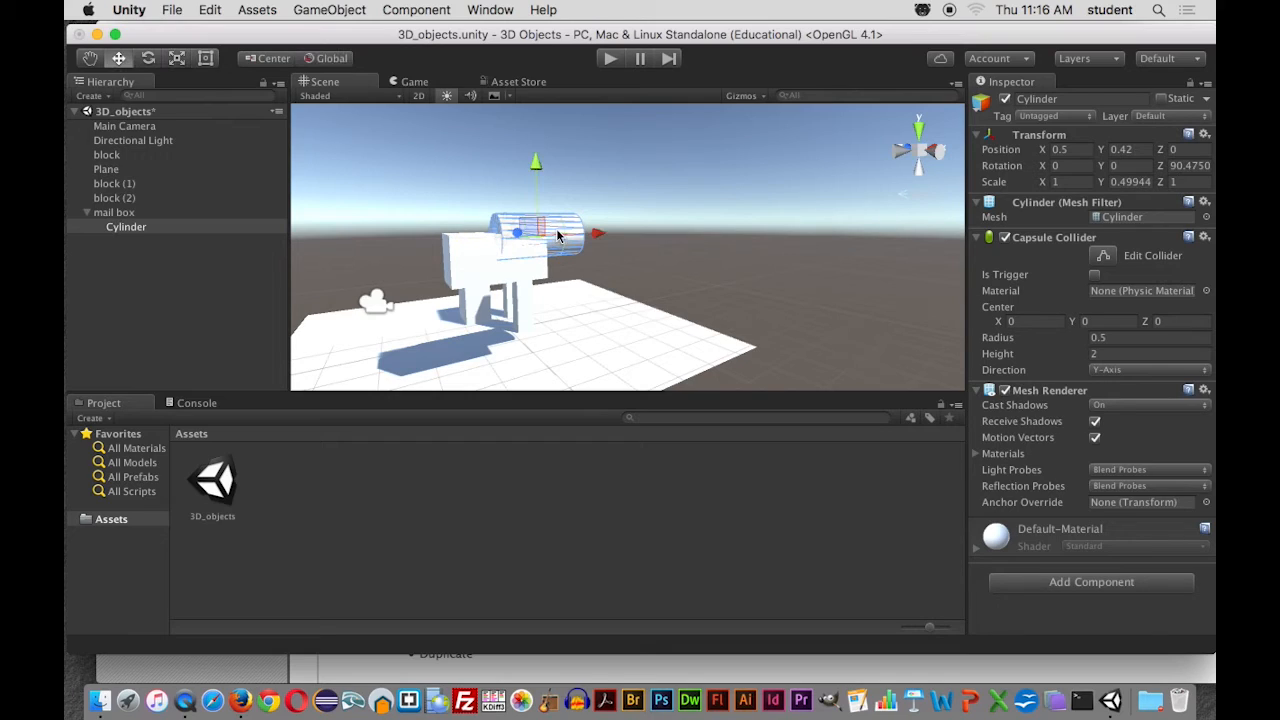
left_click_drag(600, 237, 699, 271)
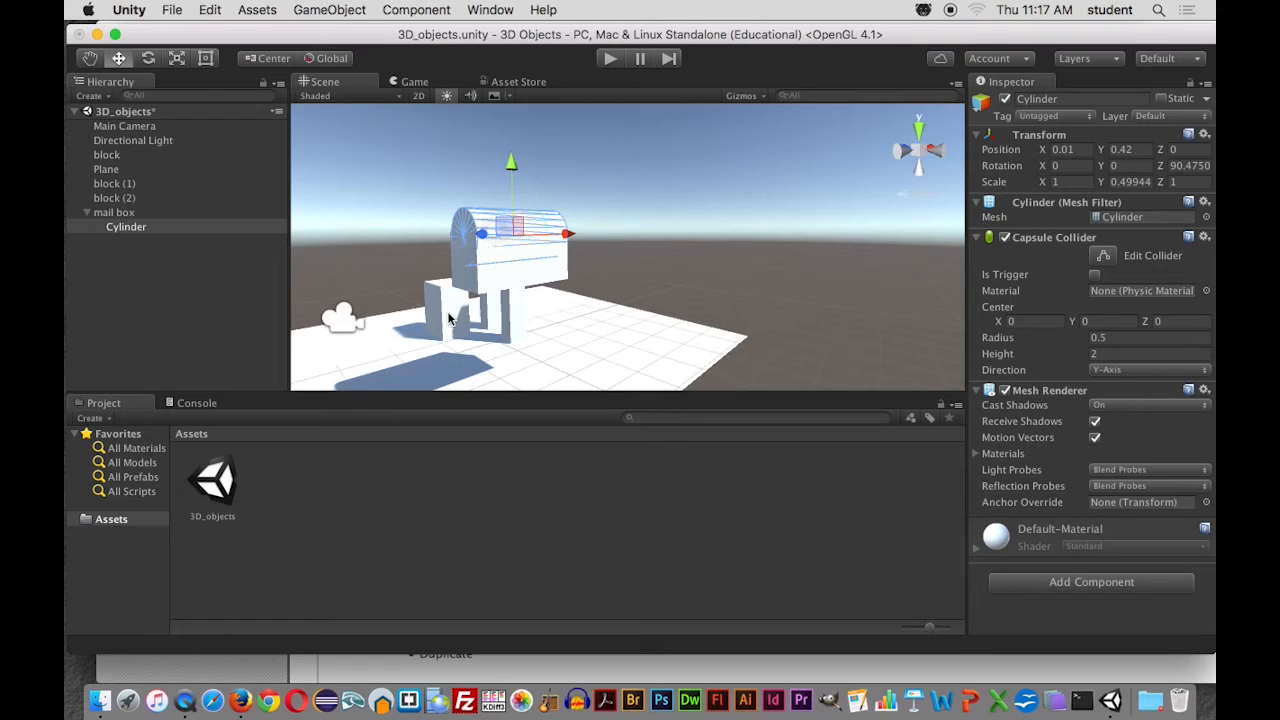
Reset the whole transform of block (2), and undo the reset
left_click_drag(458, 330, 418, 320, "alt")
left_click(419, 319)
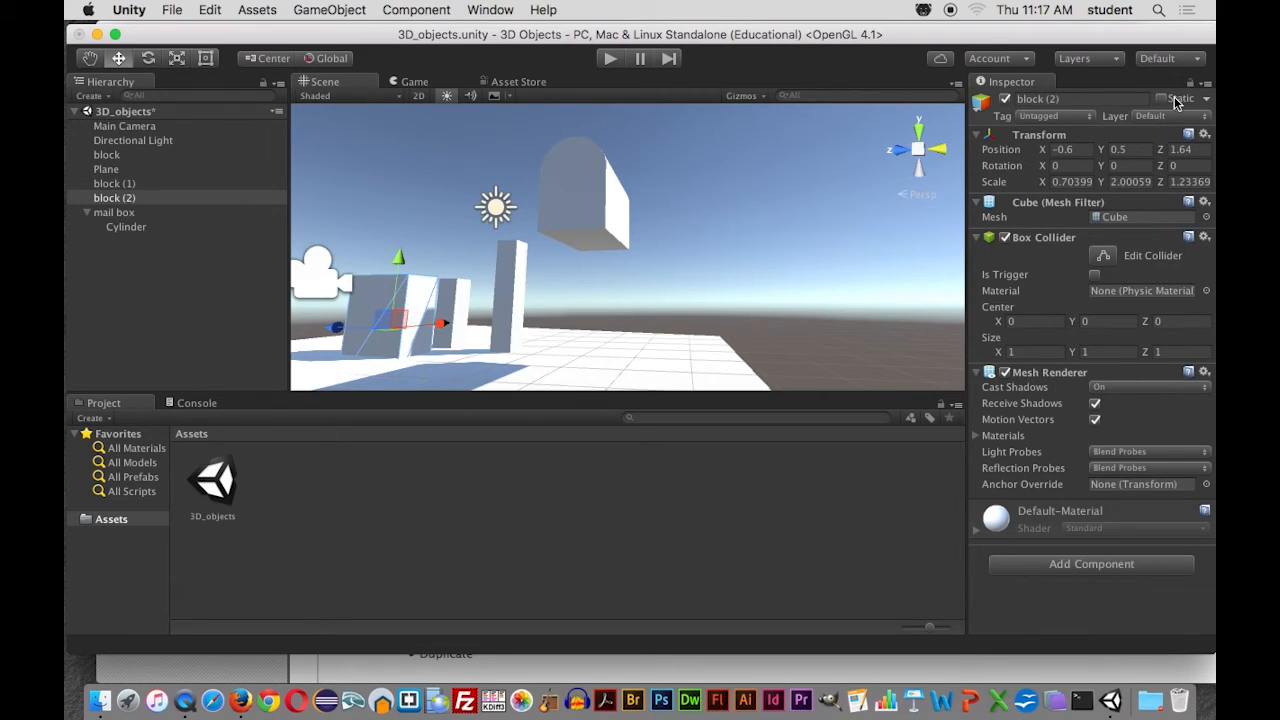
left_click(1204, 134)
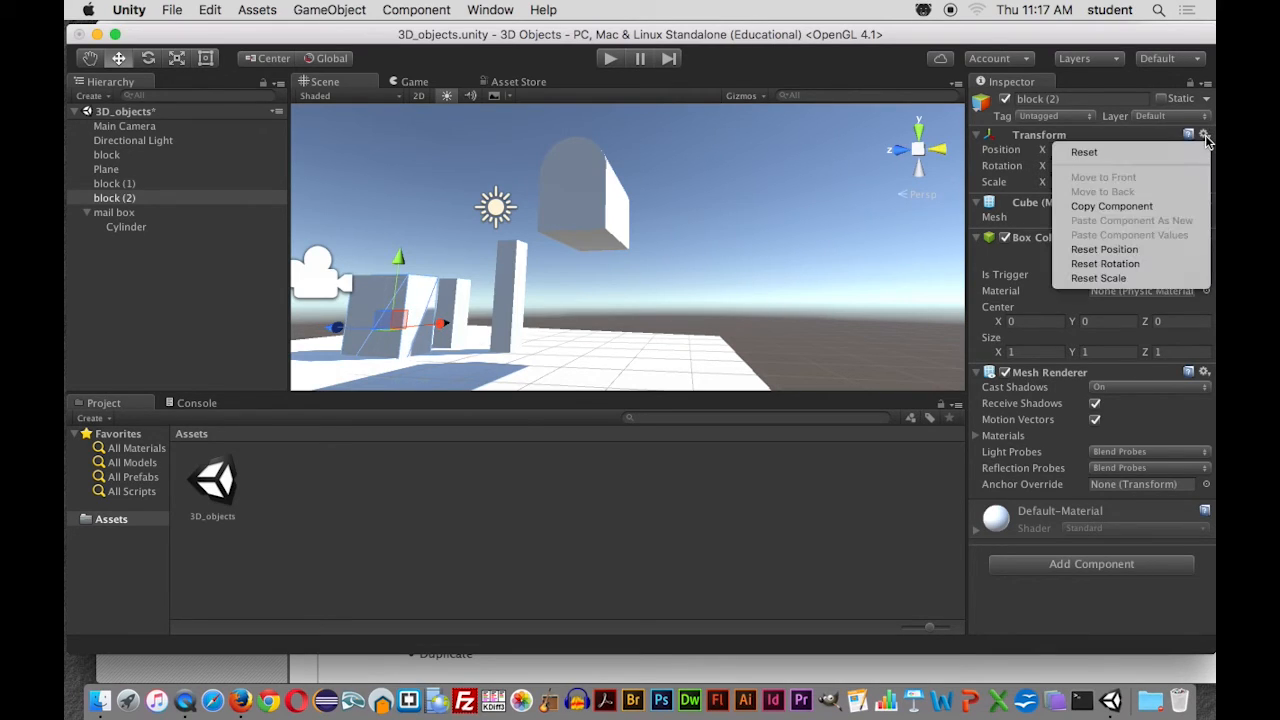
left_click(1067, 137)
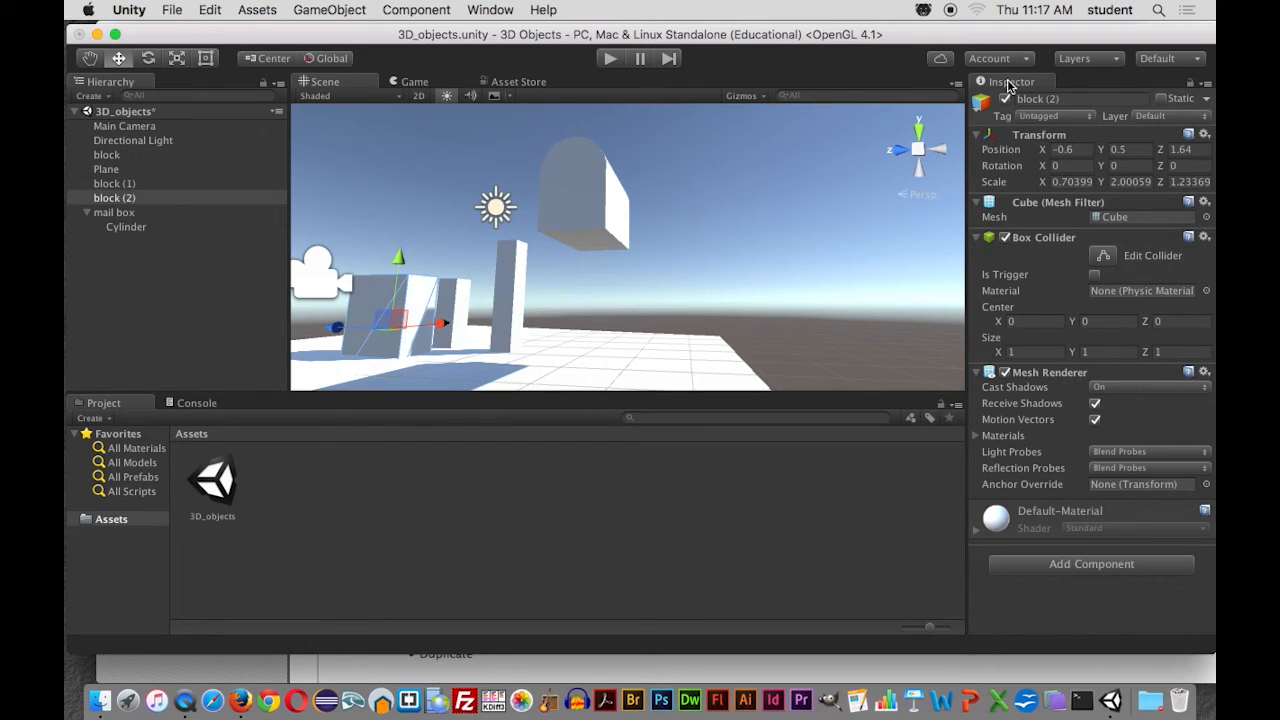
left_click(1205, 136)
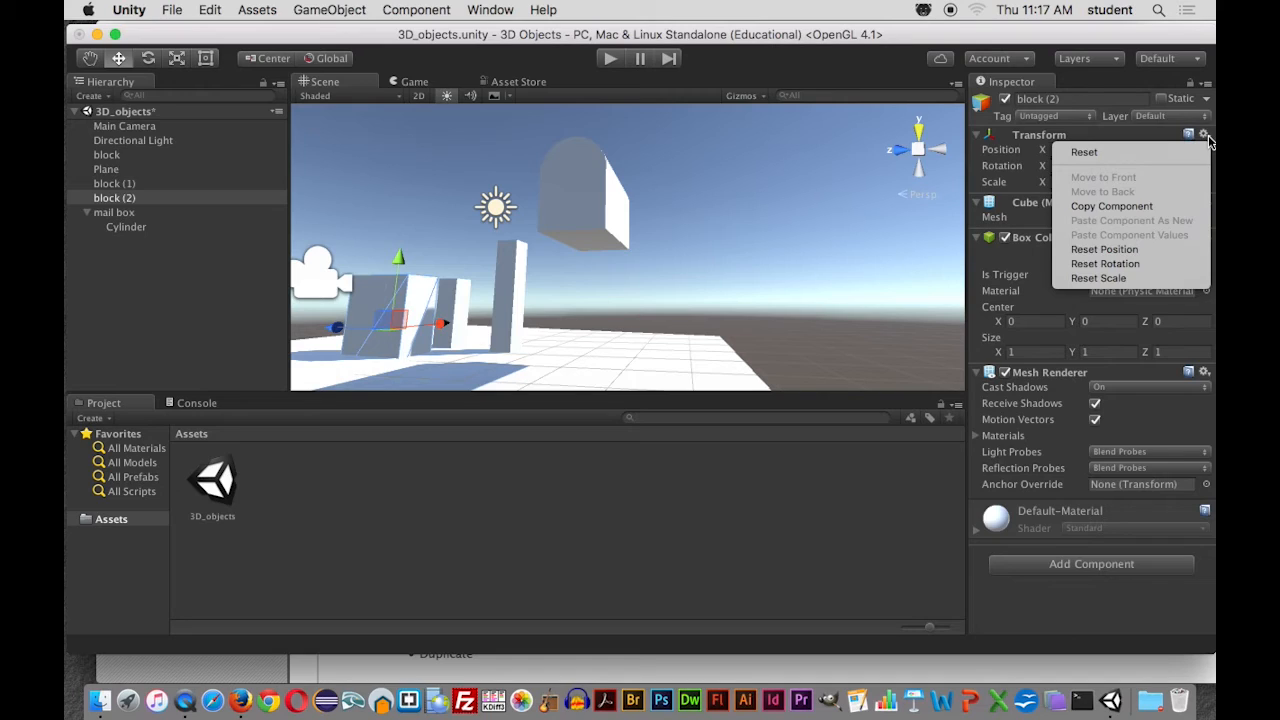
left_click(1150, 151)
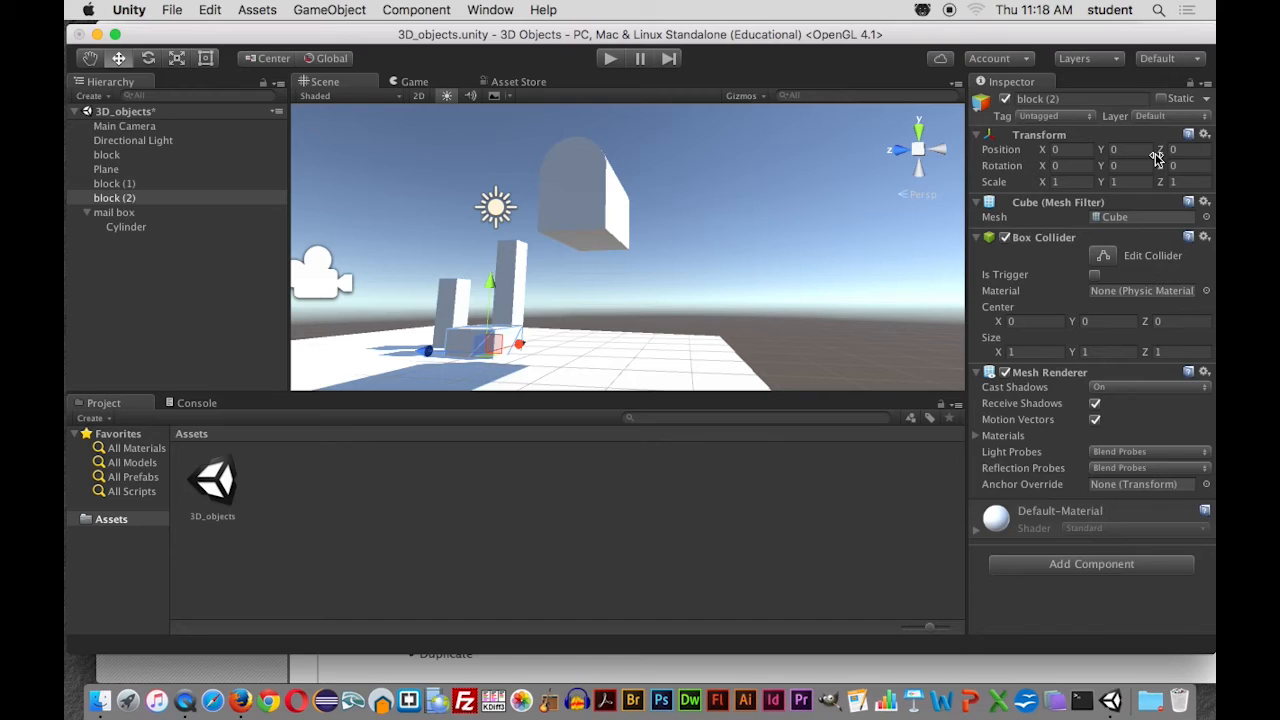
key("super+z")
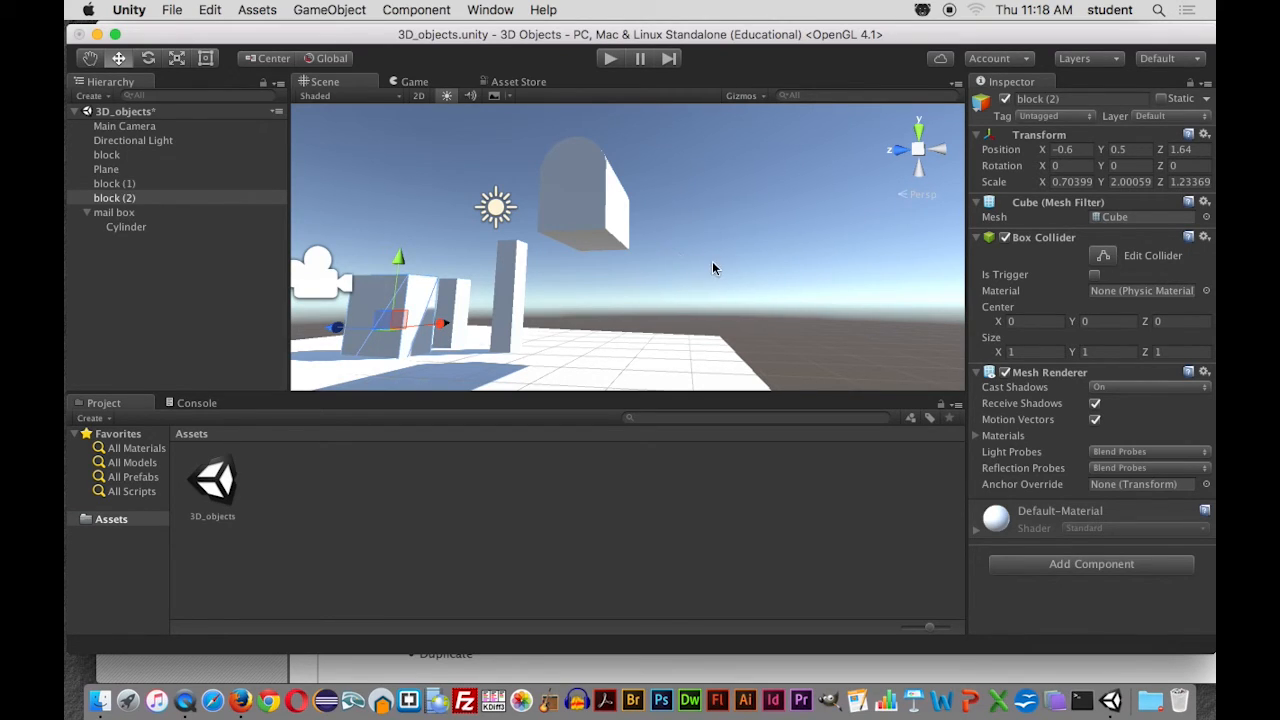
Nudge the mail box's cylinder along the X axis to position 0
key("alt")
left_click_drag(655, 257, 408, 279, "alt")
left_click(497, 222)
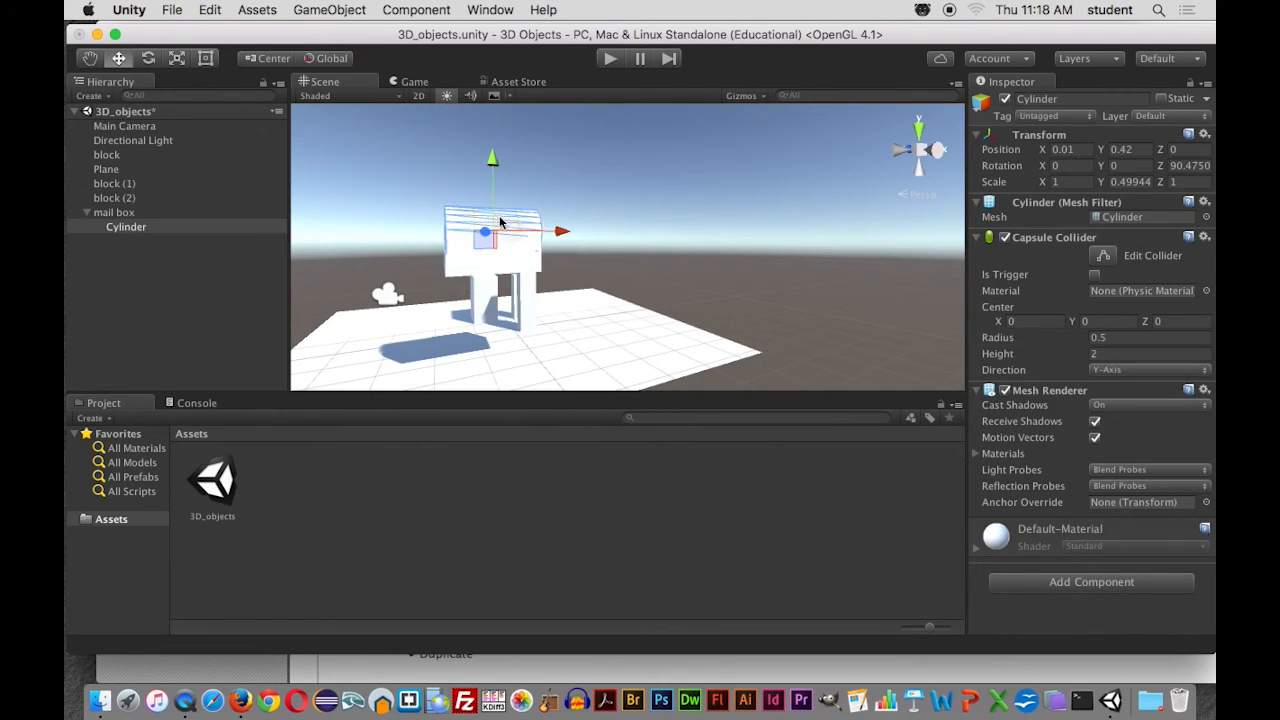
key("Left")
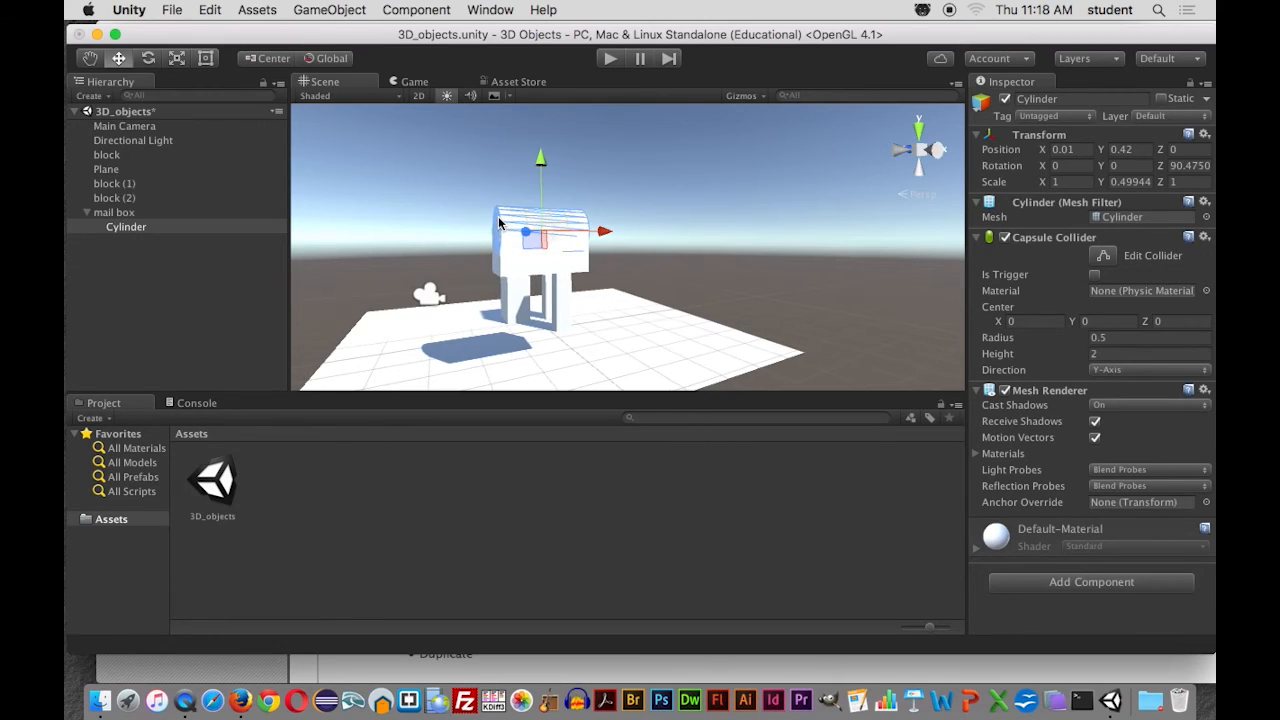
left_click(130, 231)
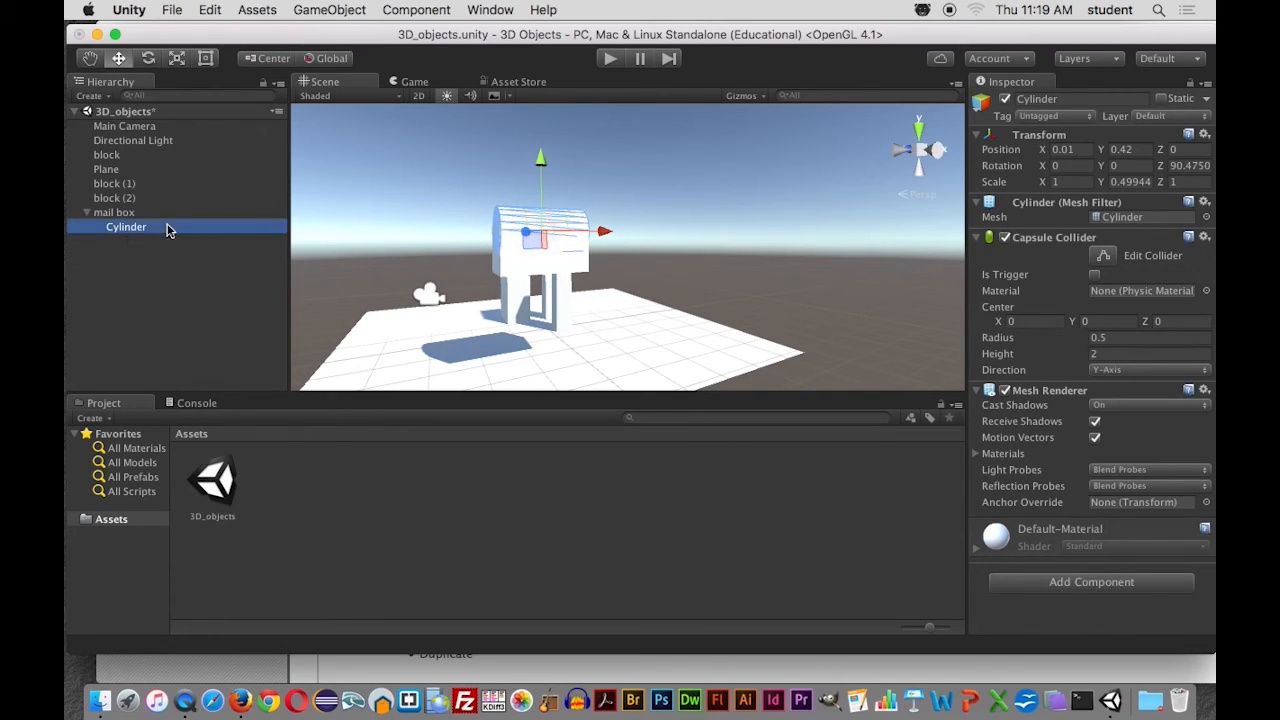
left_click_drag(600, 229, 599, 228)
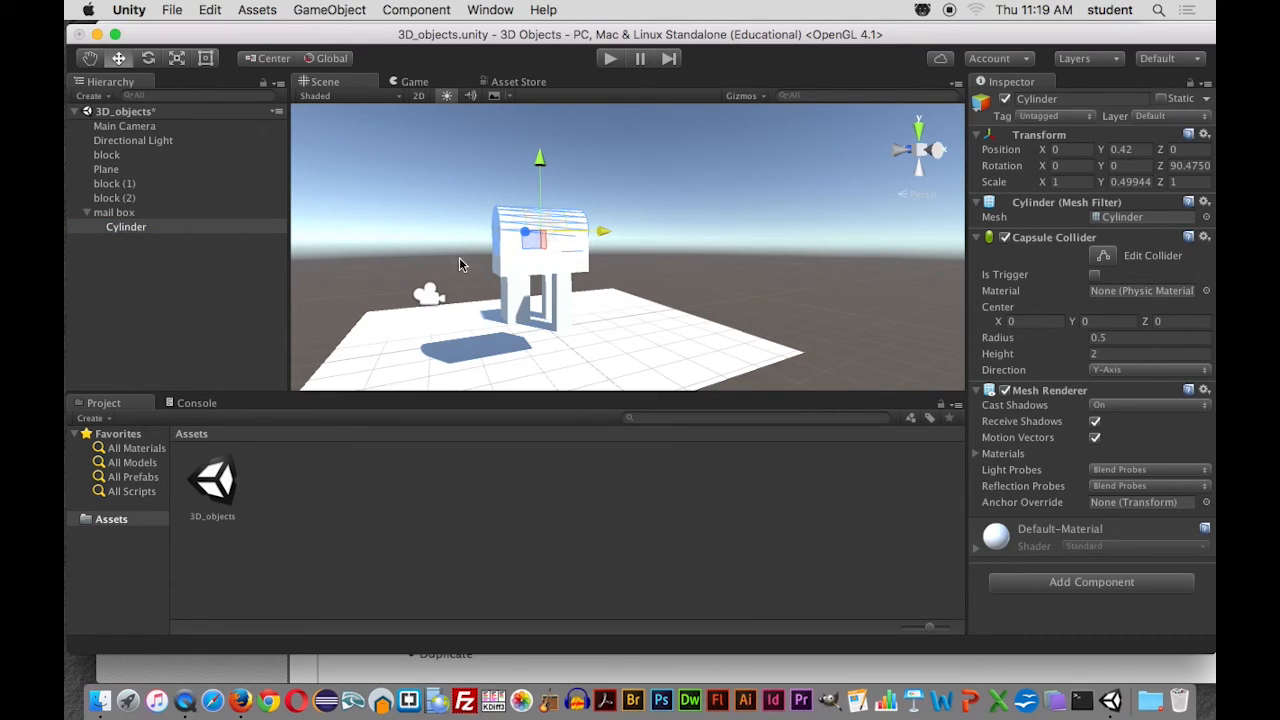
Add a second cylinder as a child of the mail box and lower it along Y to -1.47 as the post
left_click(126, 230)
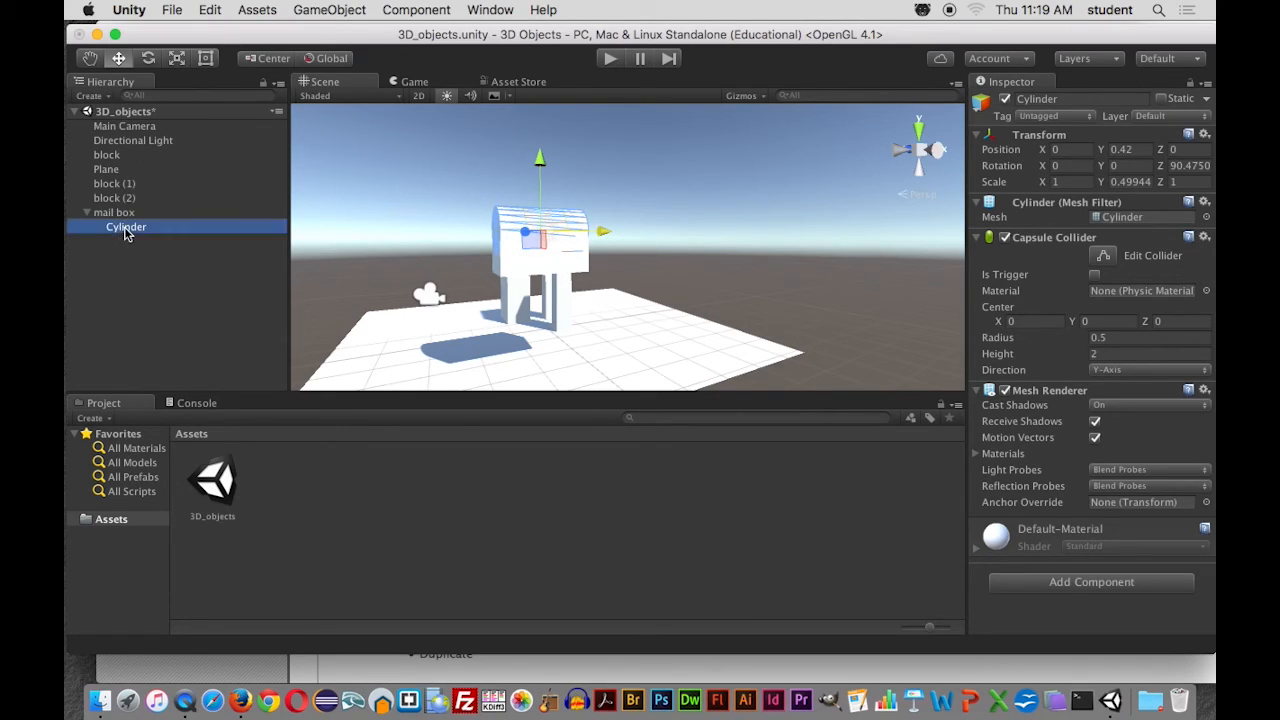
right_click(108, 214)
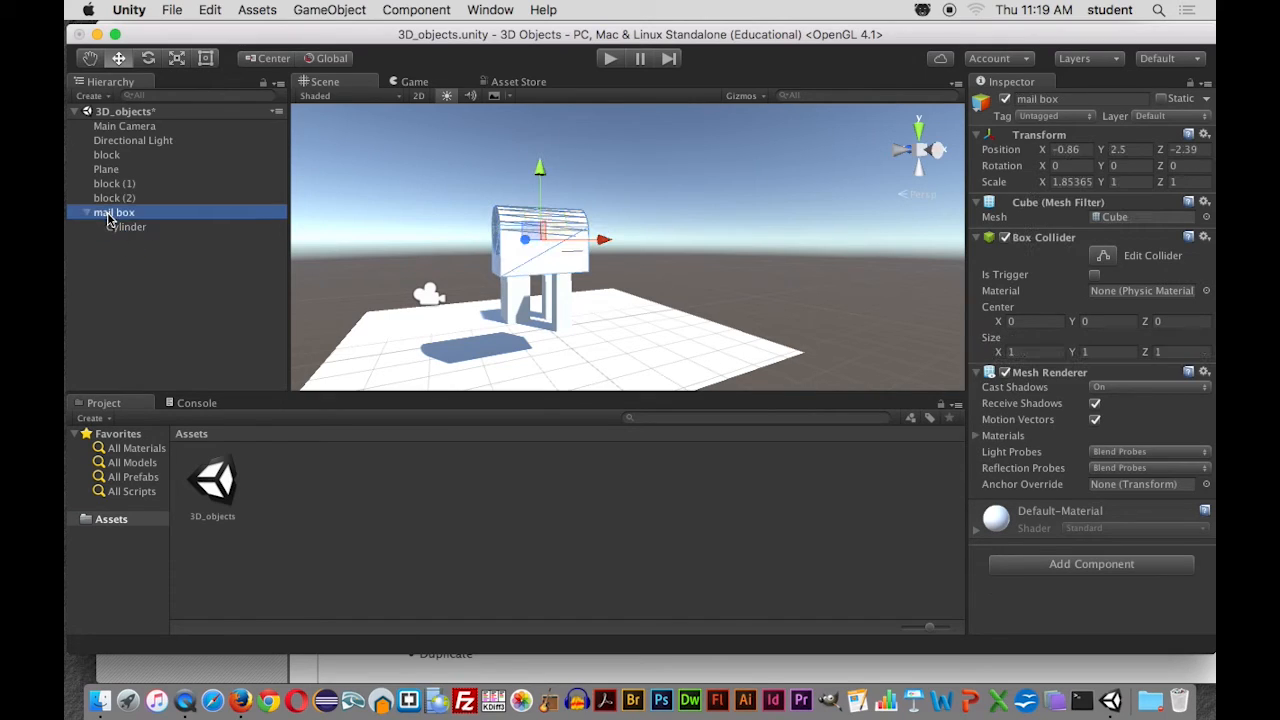
mouse_move(182, 378)
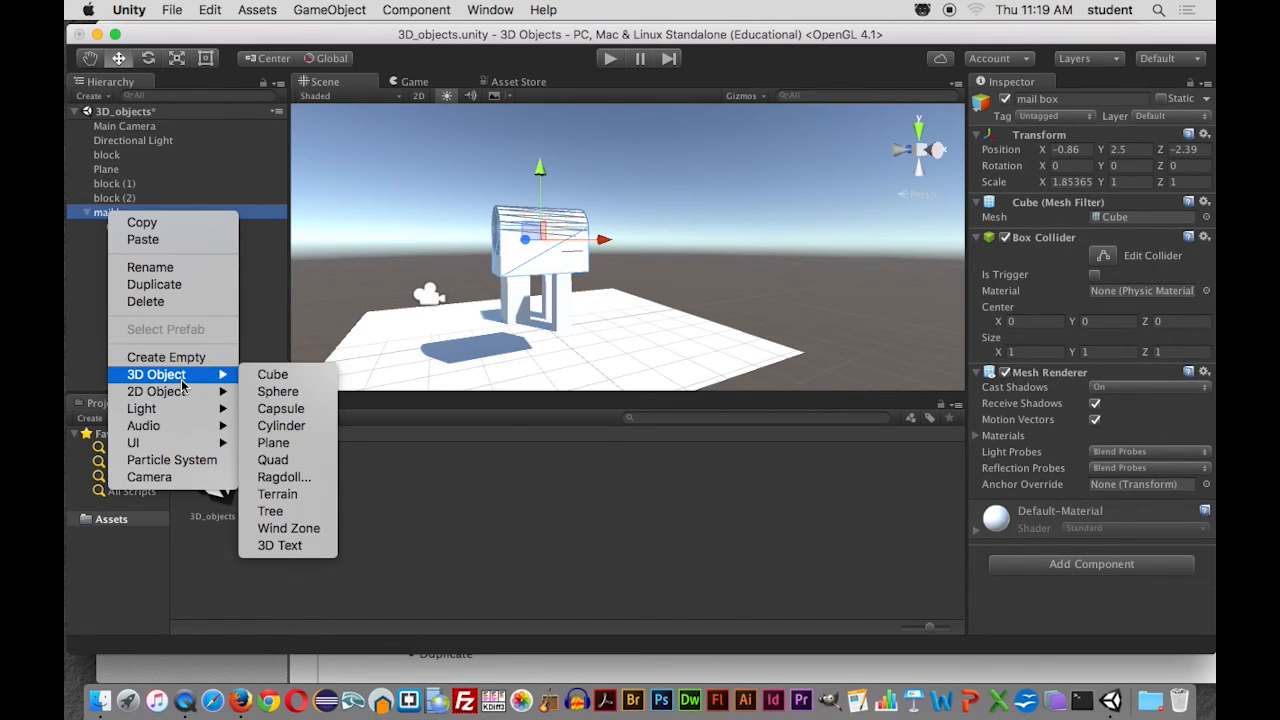
left_click(294, 429)
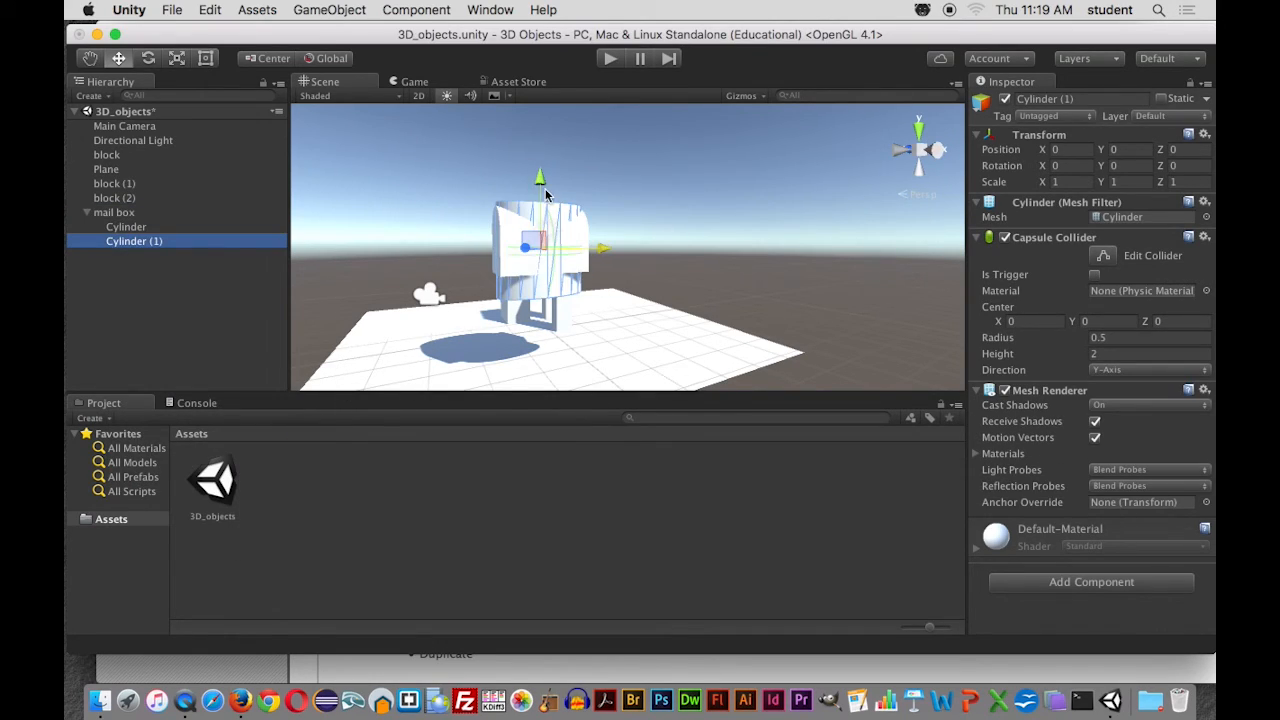
left_click_drag(539, 187, 552, 257)
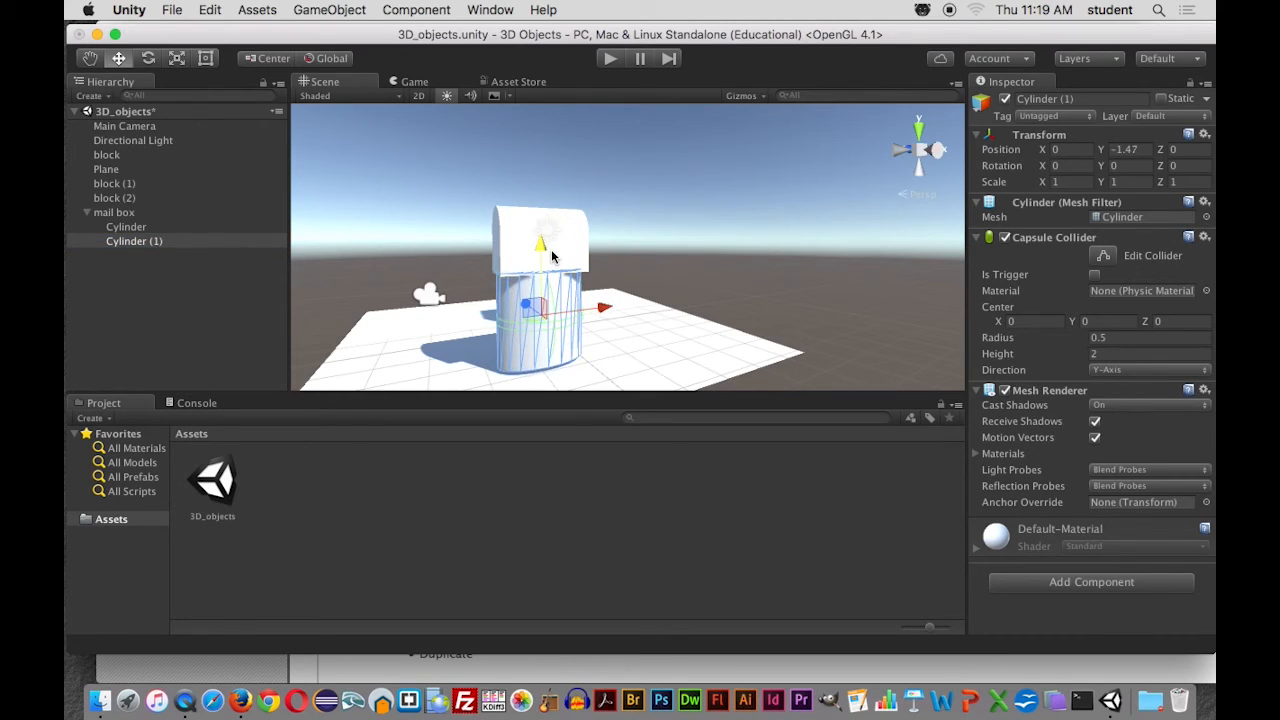
Thin the post cylinder to a scale of about 0.15 in X and 0.27 in Z
left_click(176, 58)
left_click_drag(605, 309, 766, 318)
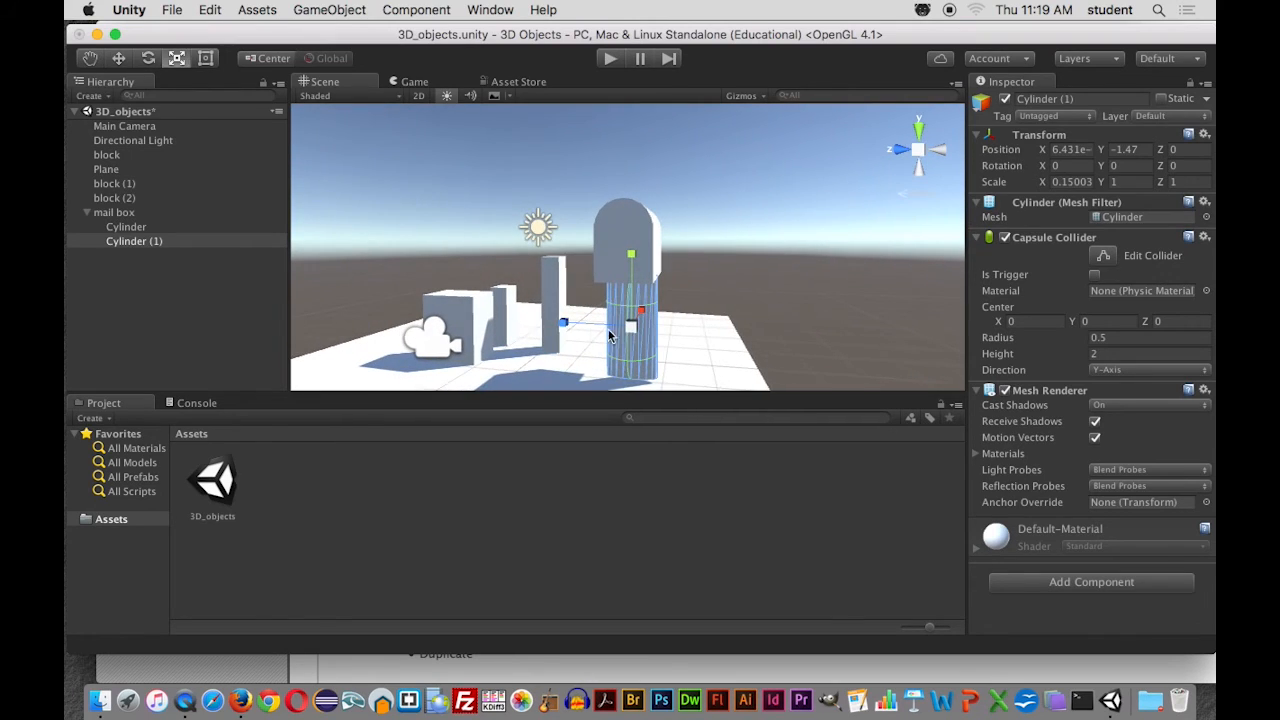
mouse_move(567, 325)
left_mouse_down()
mouse_move(627, 327)
mouse_move(556, 314)
mouse_move(762, 321)
mouse_move(429, 303)
mouse_move(714, 330)
mouse_move(400, 286)
mouse_move(679, 324)
mouse_move(551, 316)
left_mouse_up()
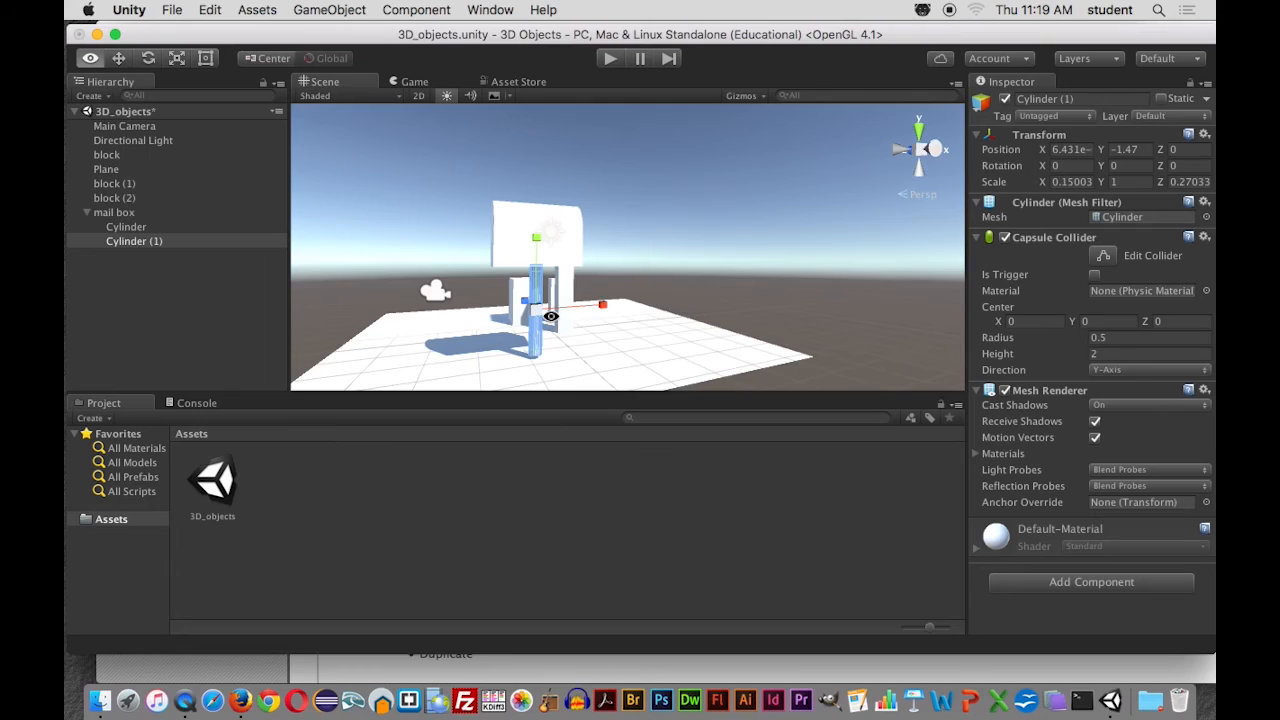
key("r")
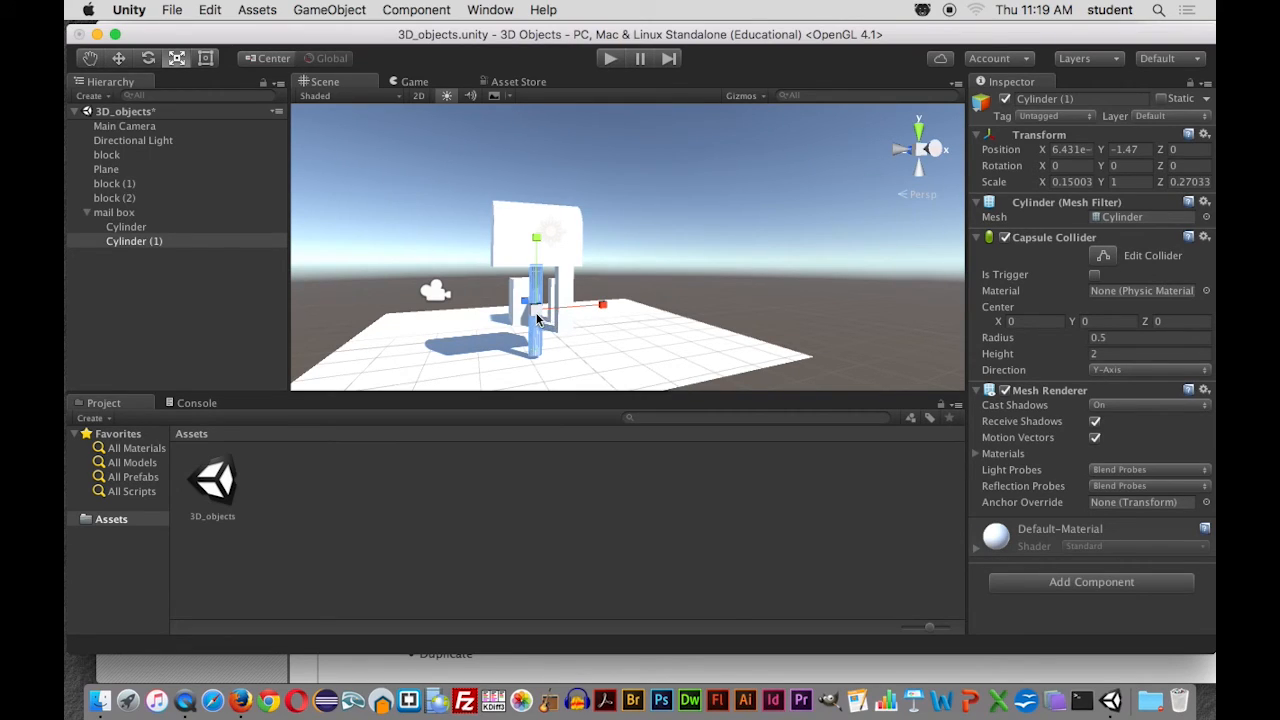
left_click_drag(504, 311, 754, 306, "alt")
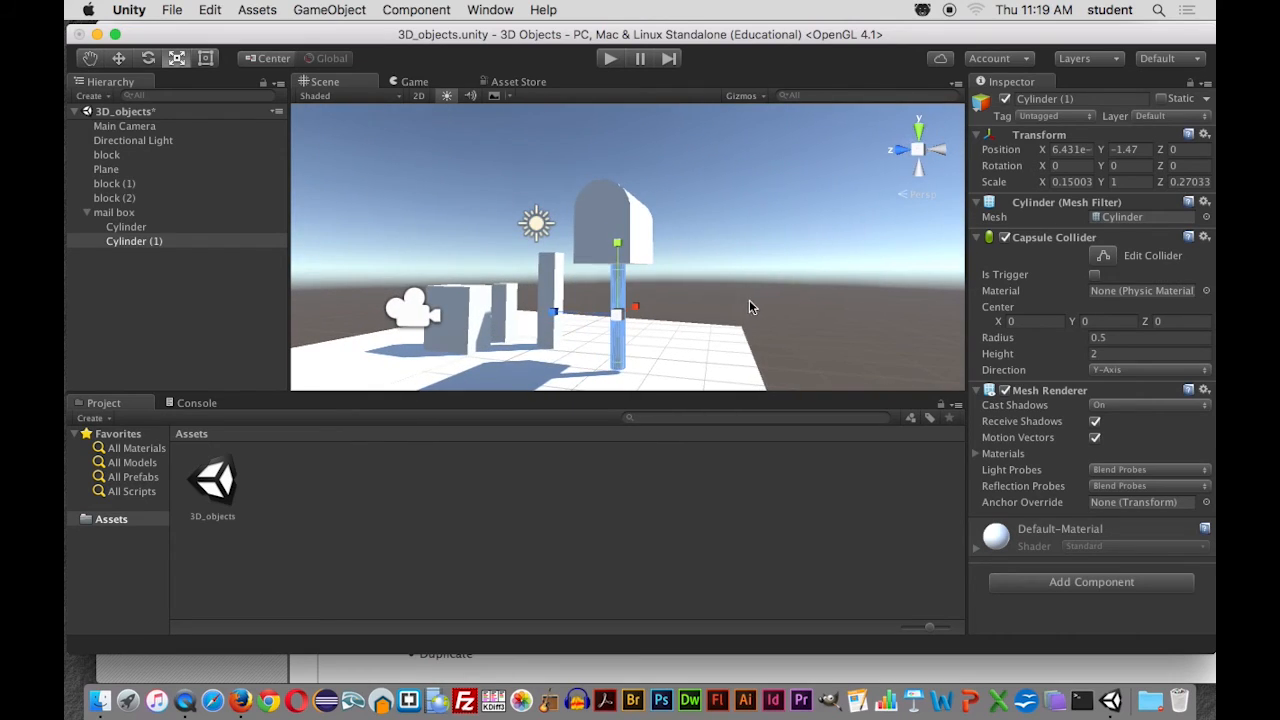
Move the whole mail box with both child cylinders along the Z axis to 0.97
left_click(126, 214)
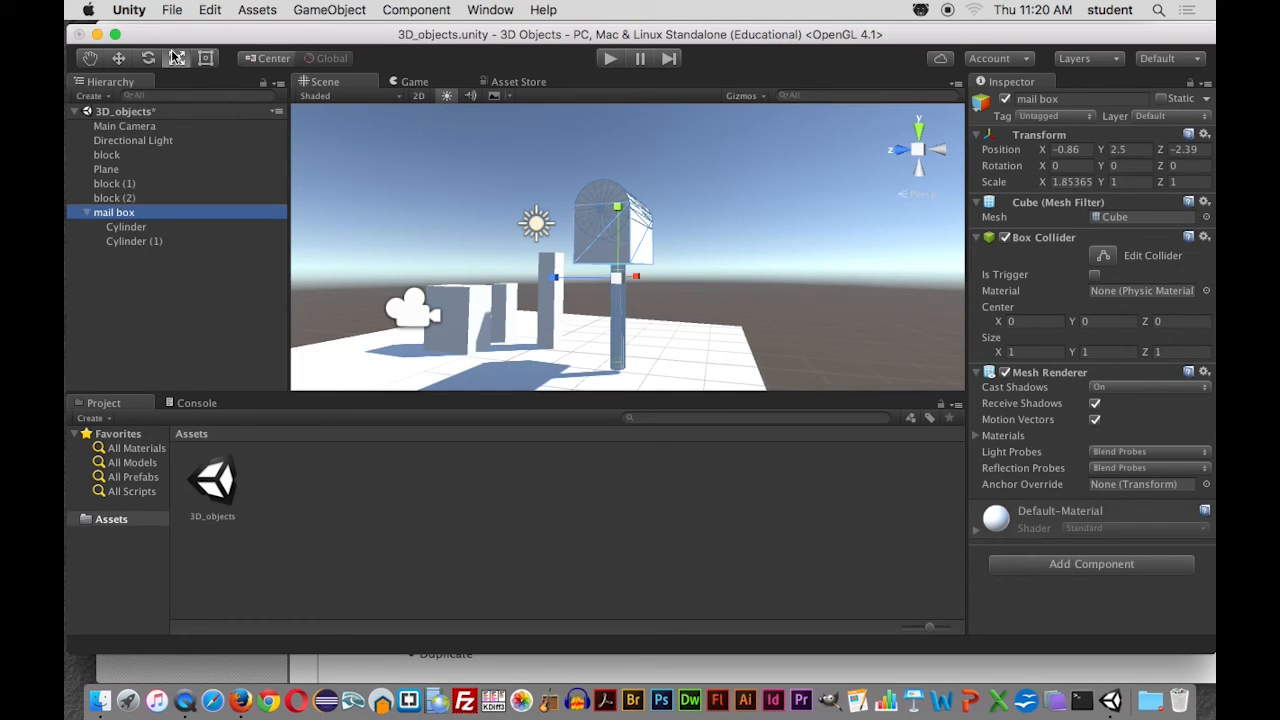
left_click(118, 59)
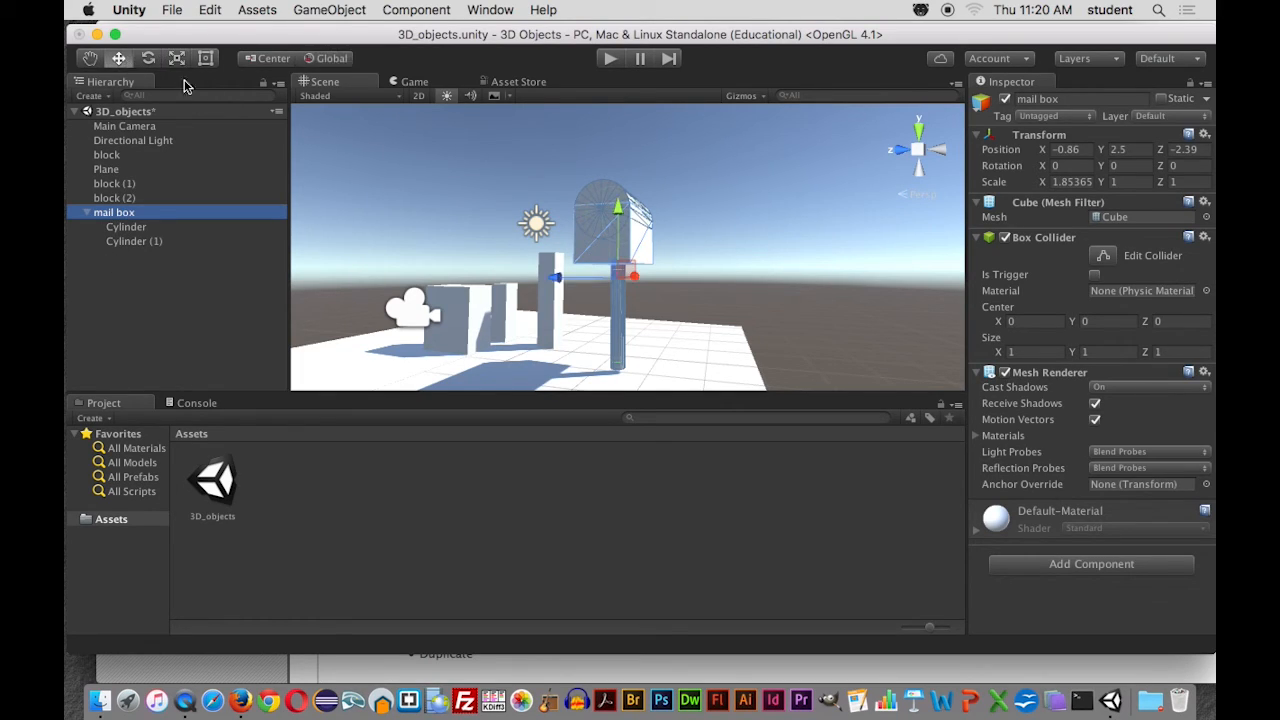
left_click_drag(573, 281, 407, 272)
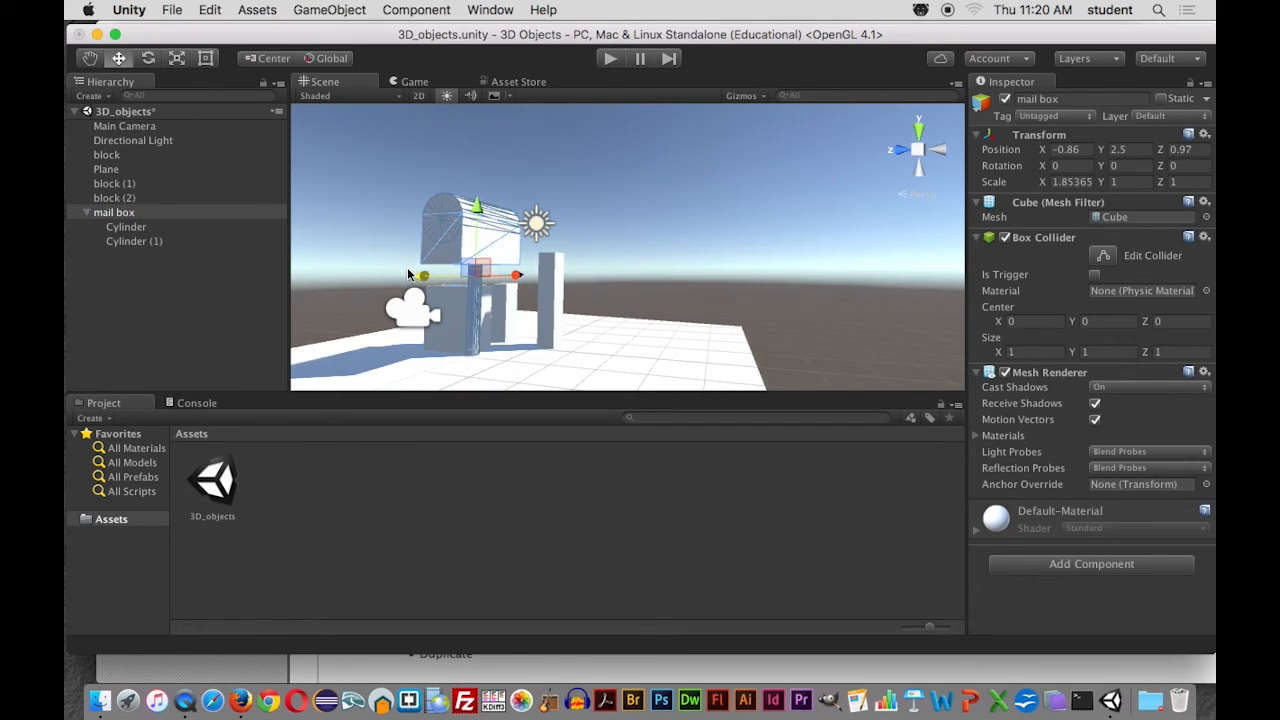
Scale the whole mail box down uniformly to about 0.47 in X and 0.25 in Y and Z
scroll(437, 304, "up", 3)
scroll(438, 304, "down", 6)
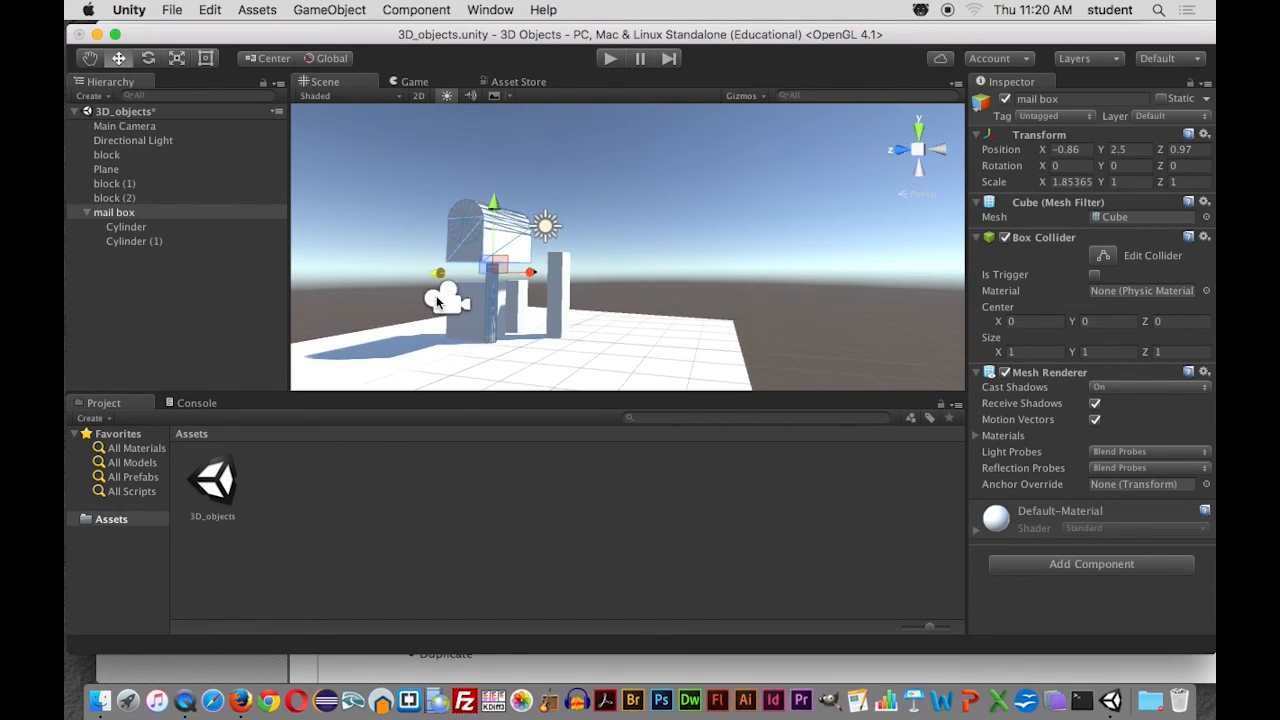
left_click_drag(437, 304, 455, 318, "alt")
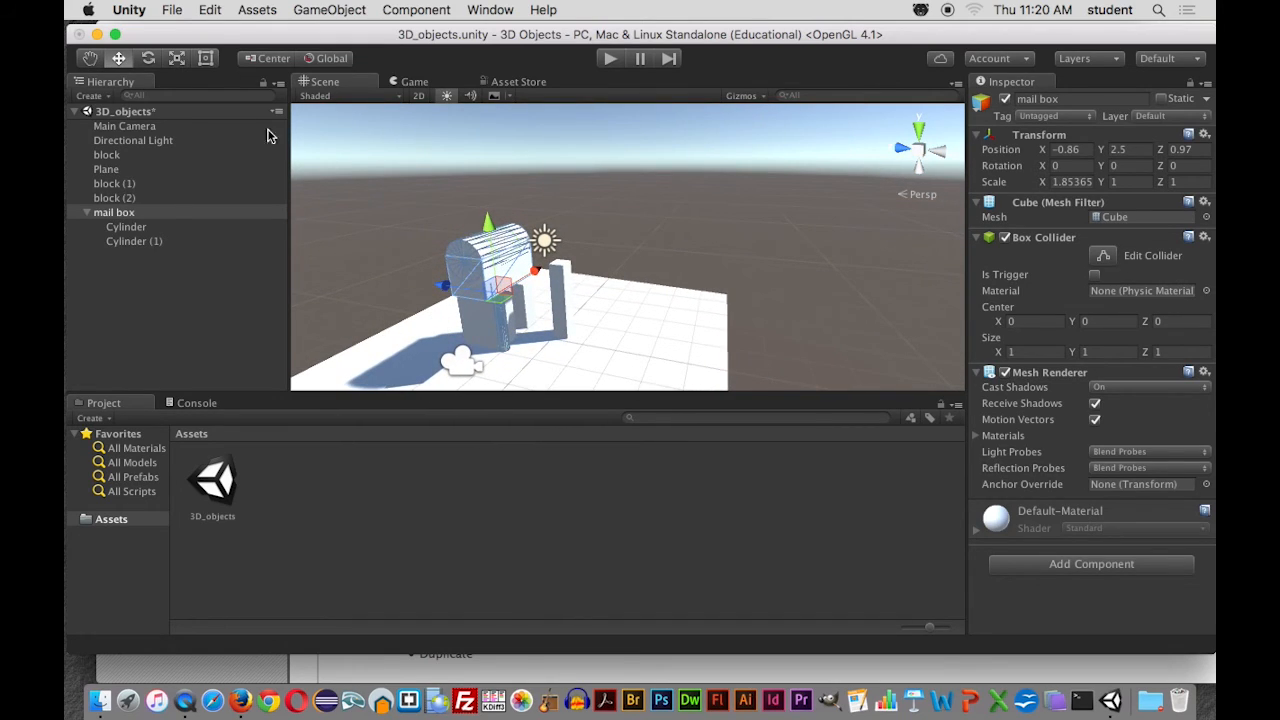
left_click(176, 60)
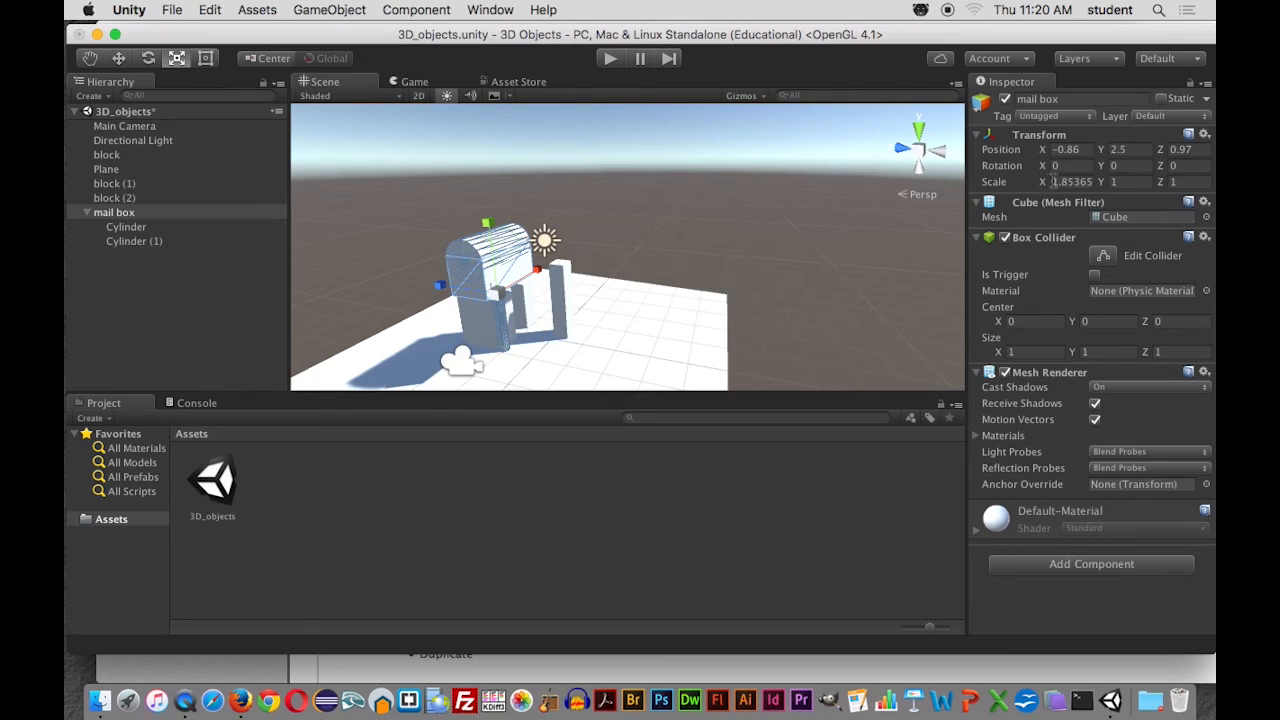
left_click(1065, 182)
left_click_drag(499, 294, 499, 301)
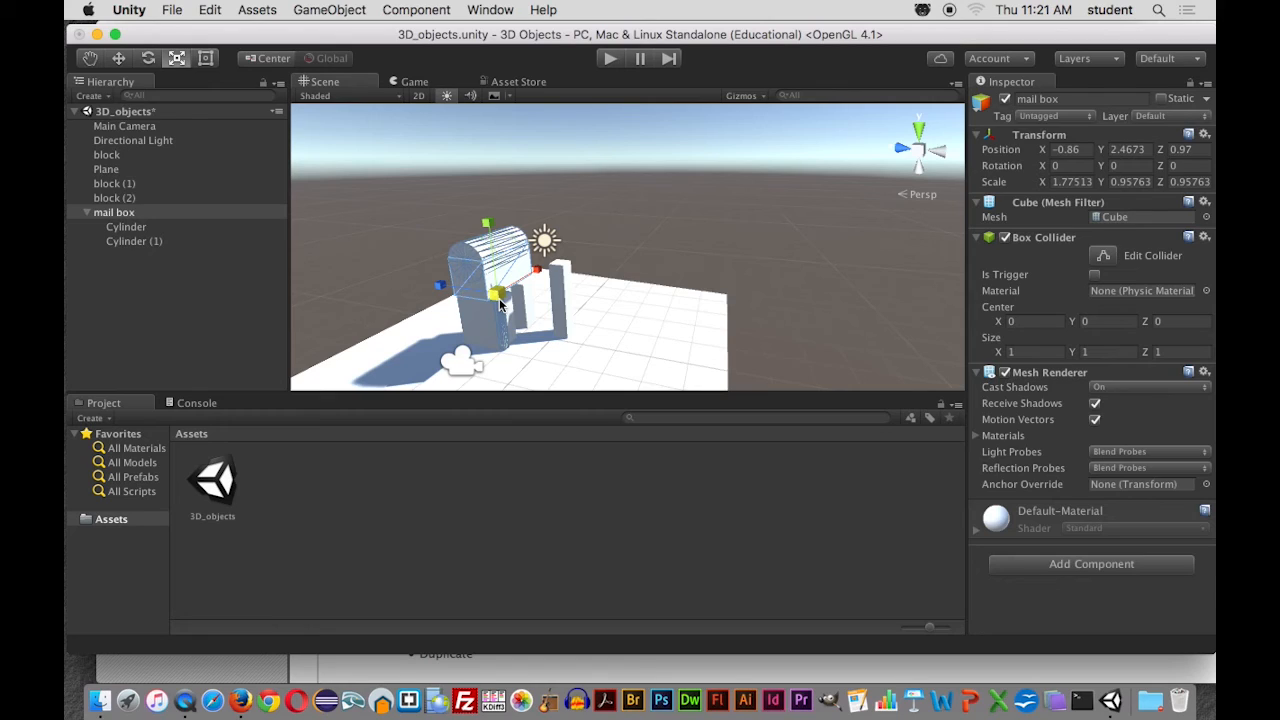
left_click_drag(500, 306, 507, 373)
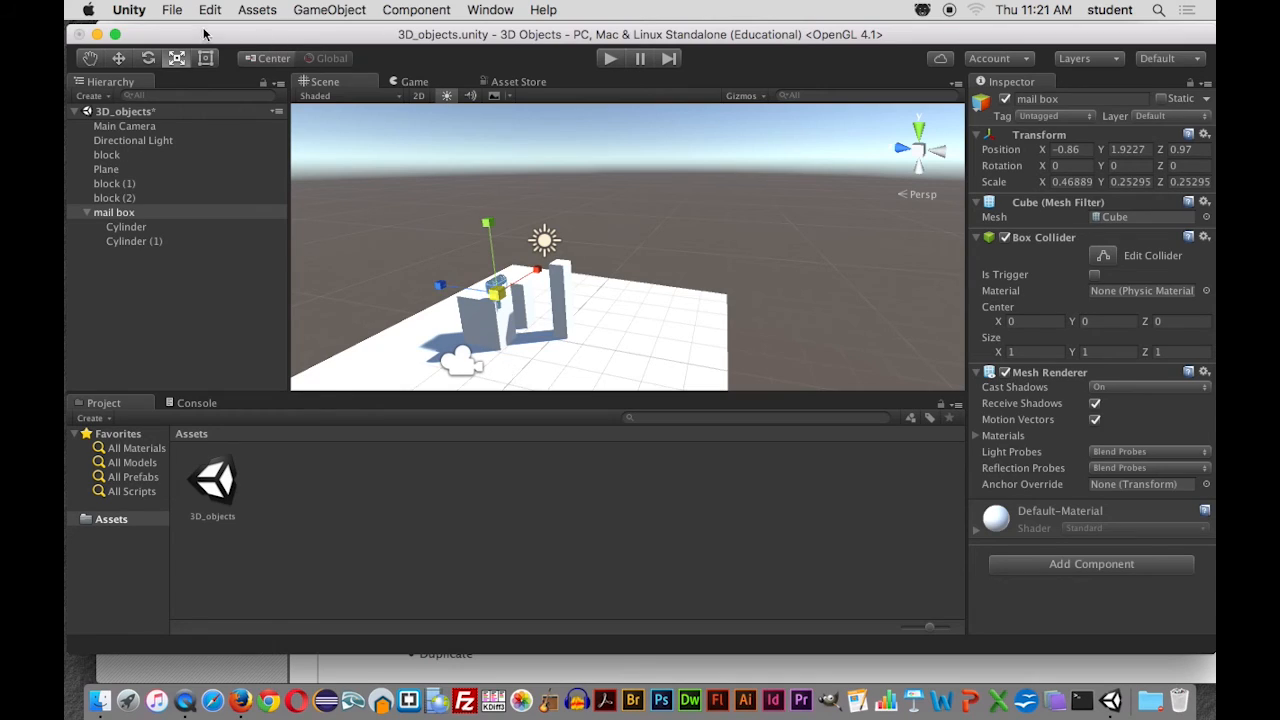
Reposition the mail box along the Y axis to about 0.62, close above the plane
left_click(122, 60)
left_click_drag(488, 235, 492, 306)
scroll(530, 345, "down", 3)
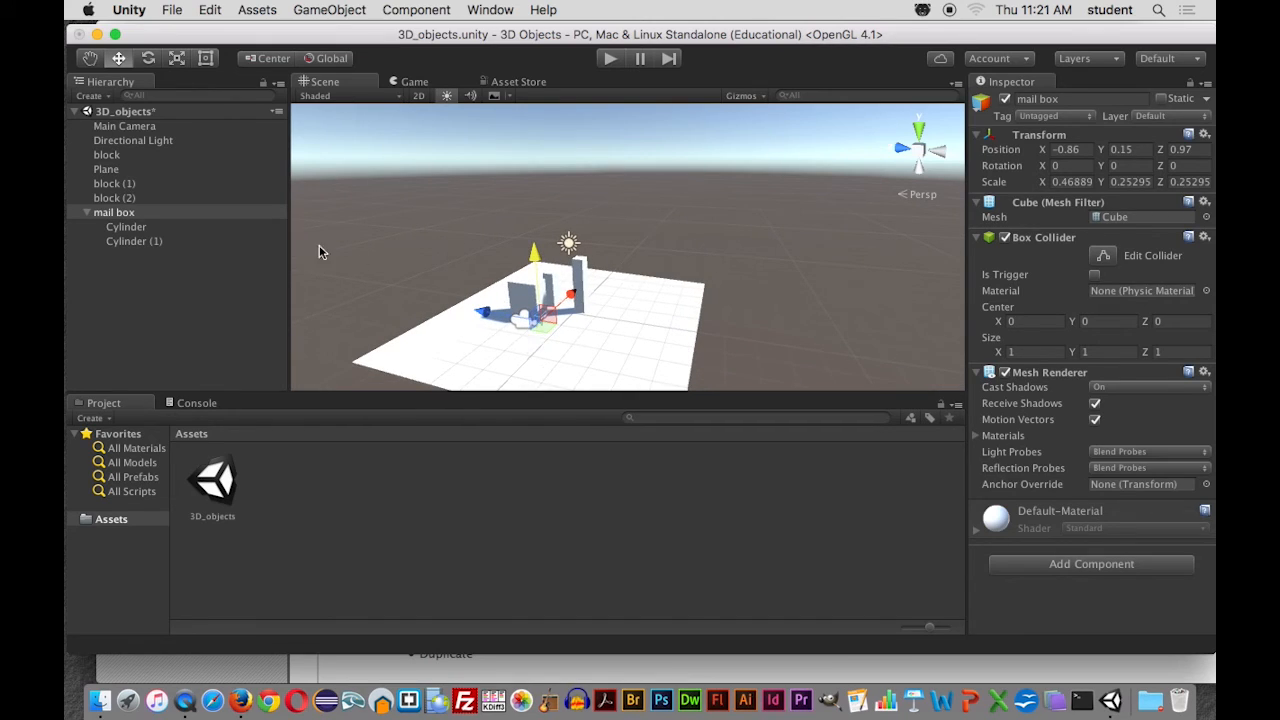
double_click(108, 212)
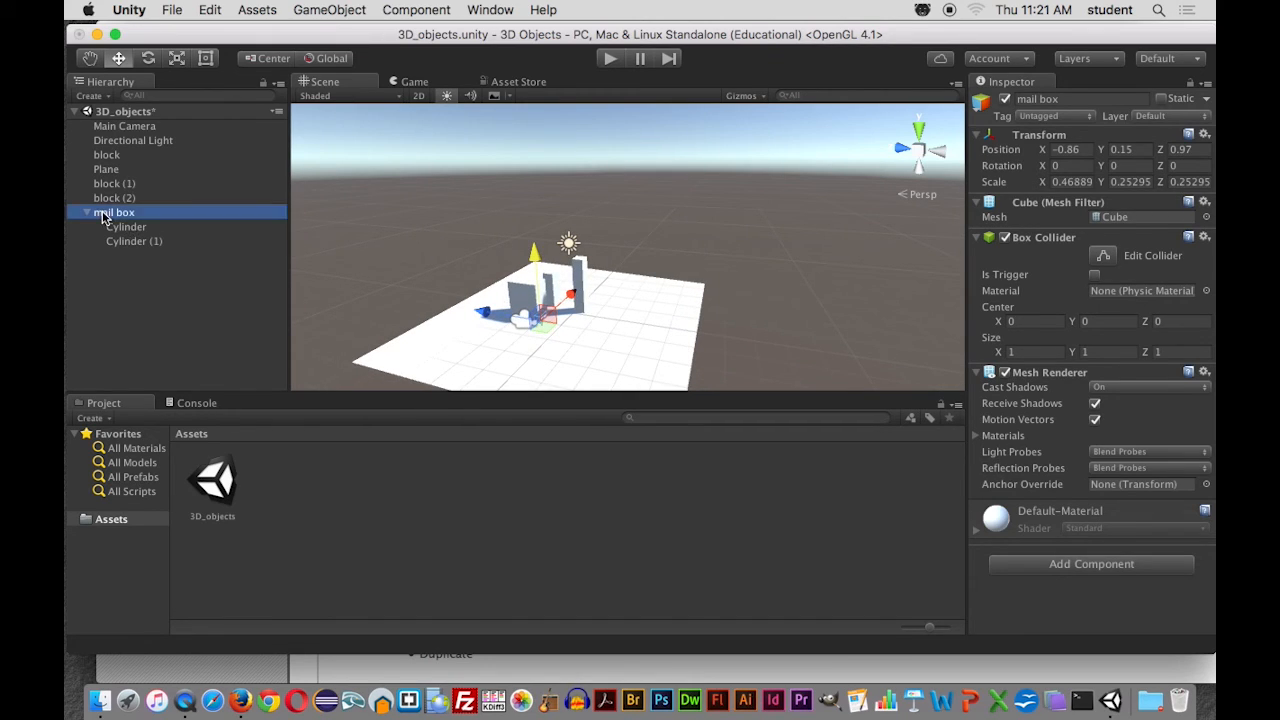
left_click(668, 241)
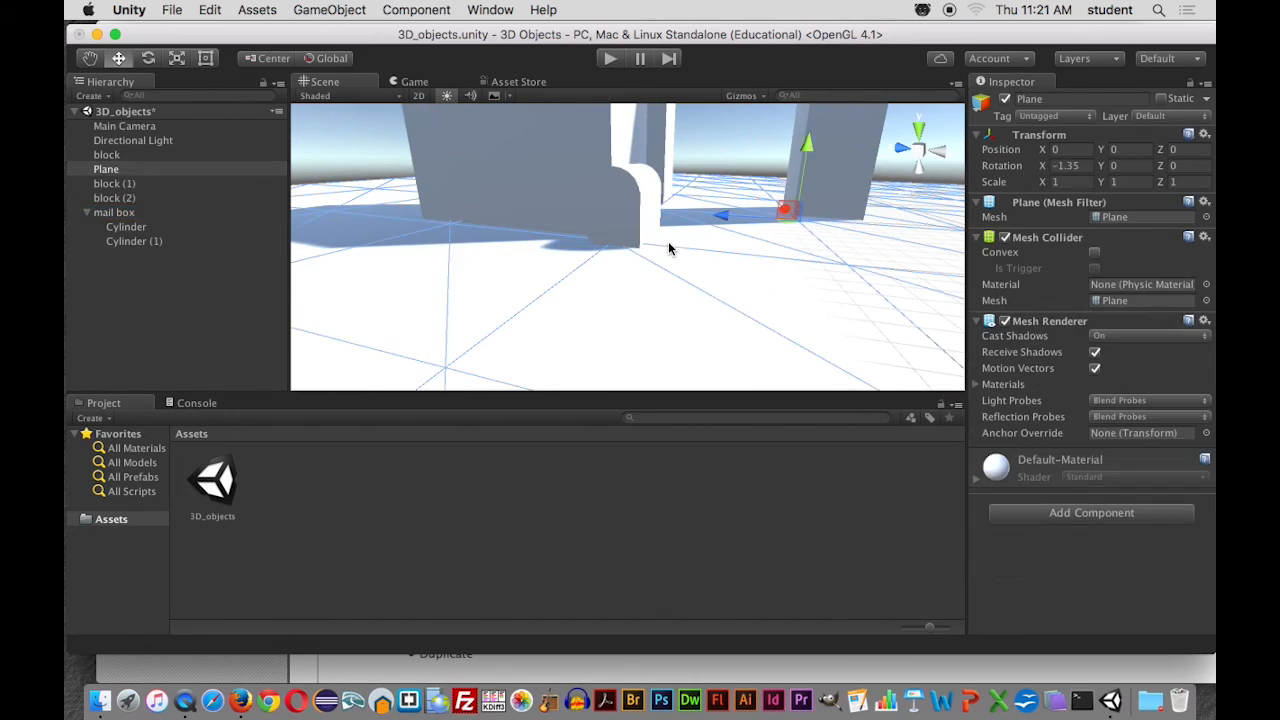
left_click(630, 213)
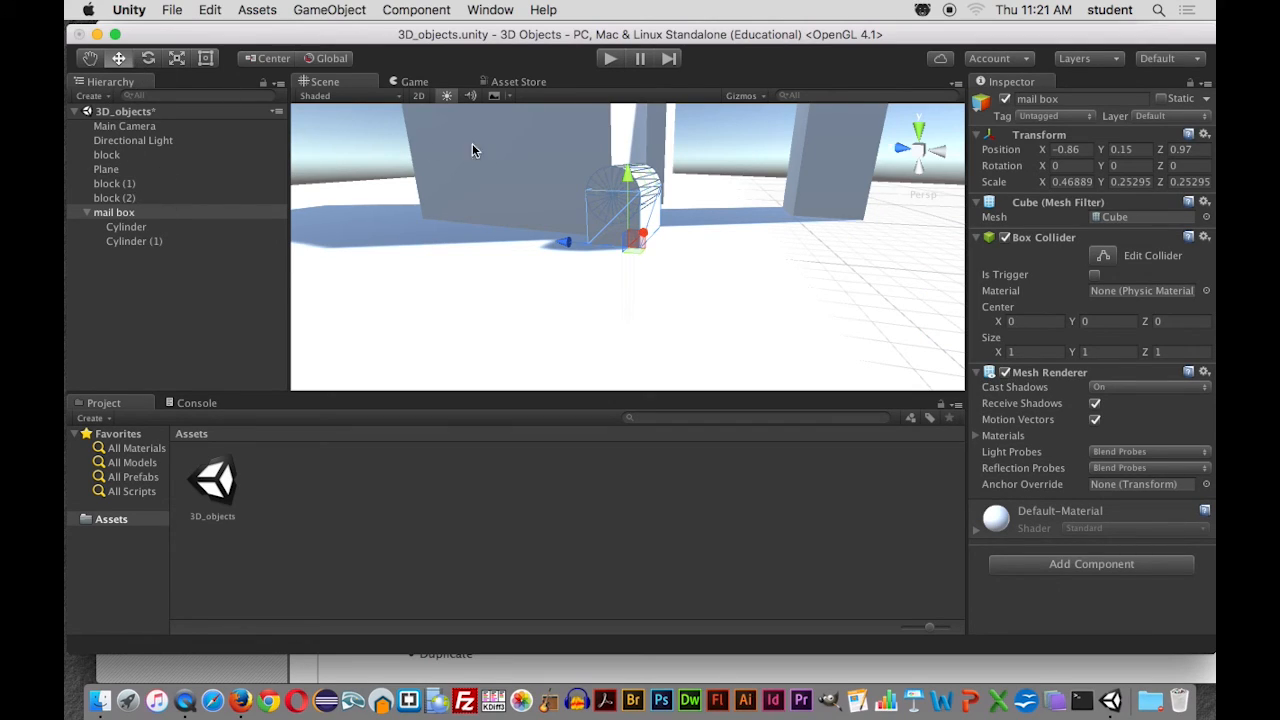
left_click_drag(631, 181, 623, 101)
Scale the mail box uniformly to about 0.18 in X and 0.10 in Y and Z, and lower it along Y to 0.243
left_click(174, 59)
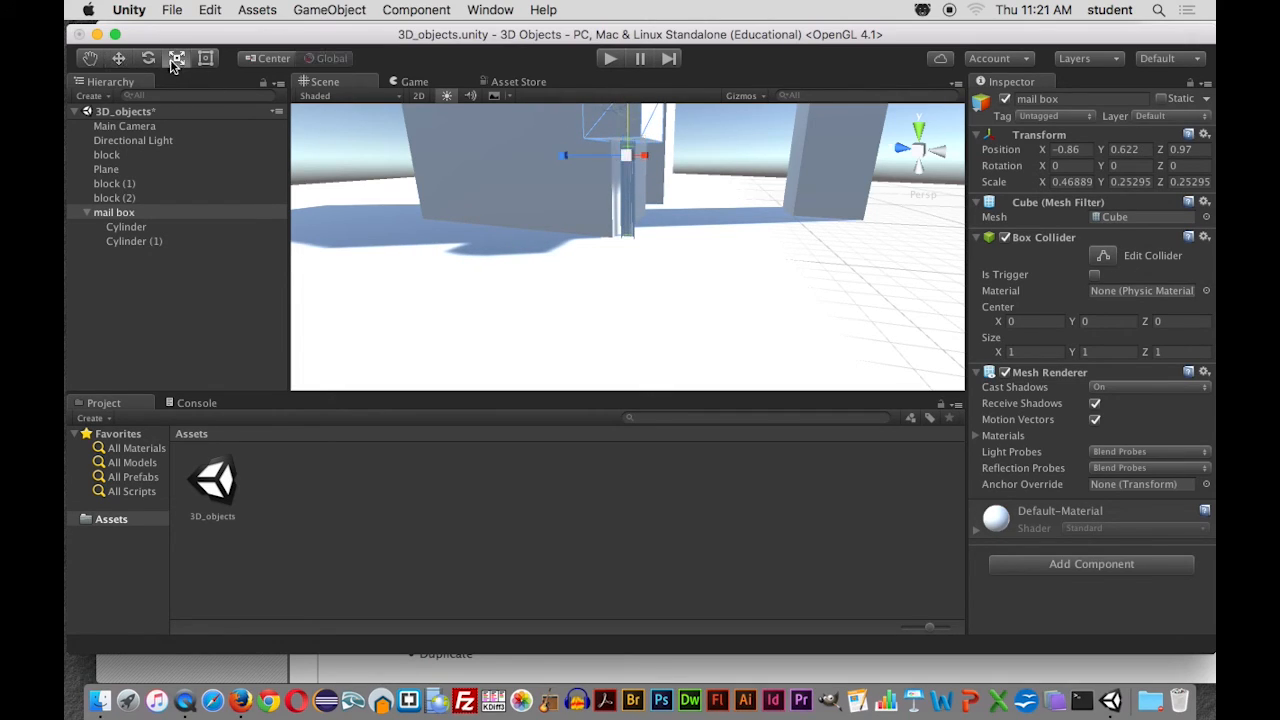
left_click_drag(619, 158, 637, 217)
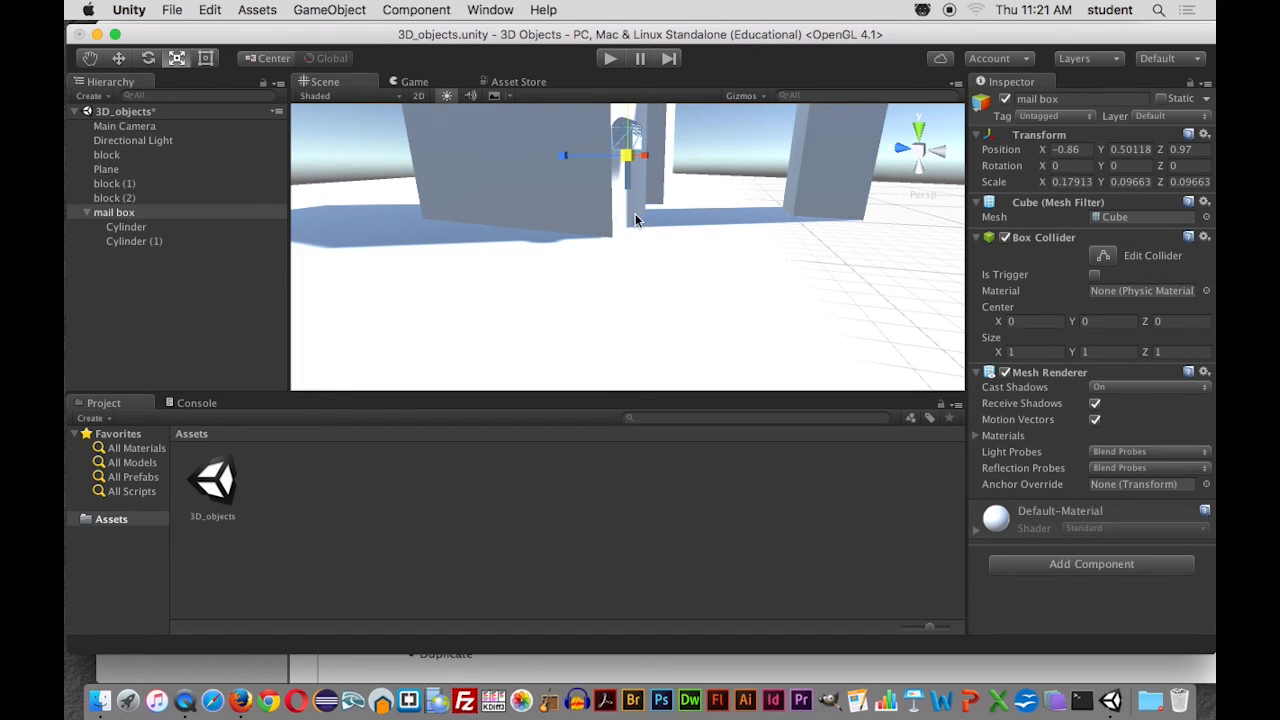
key("w")
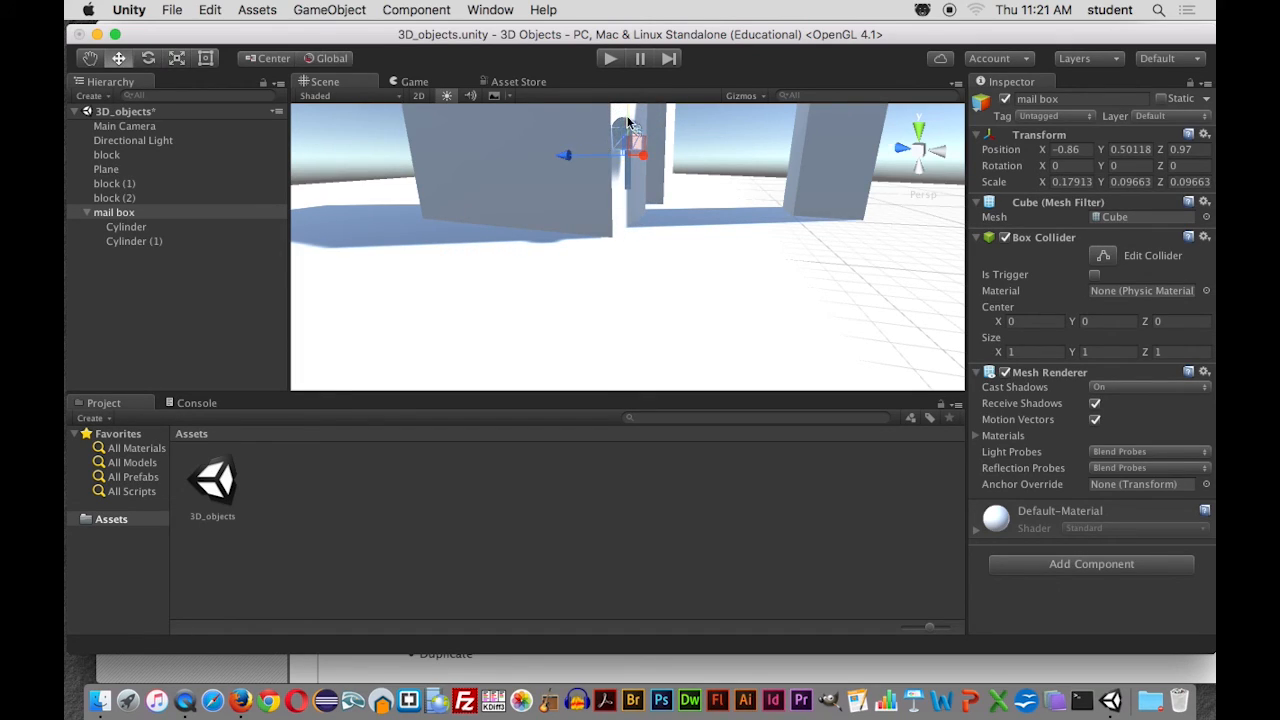
left_click_drag(625, 134, 627, 169)
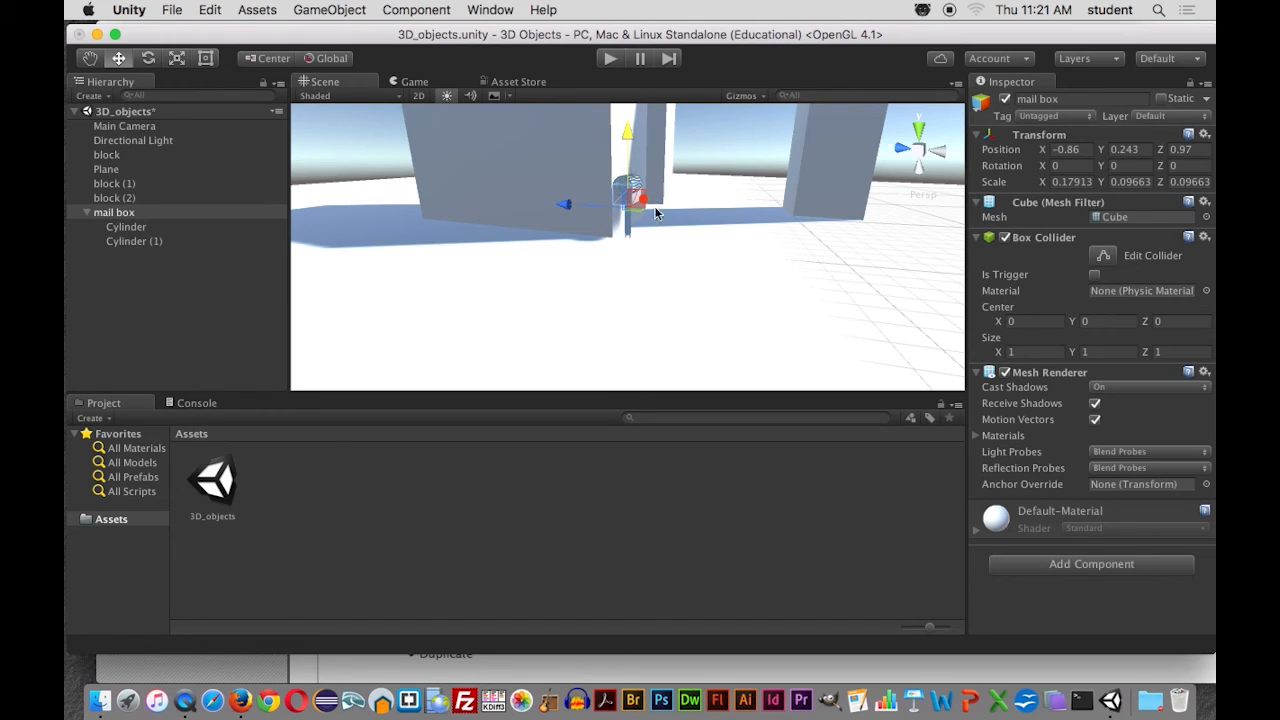
Move the mail box along the X axis to -1.02 beside the block
left_click_drag(651, 229, 666, 207, "alt")
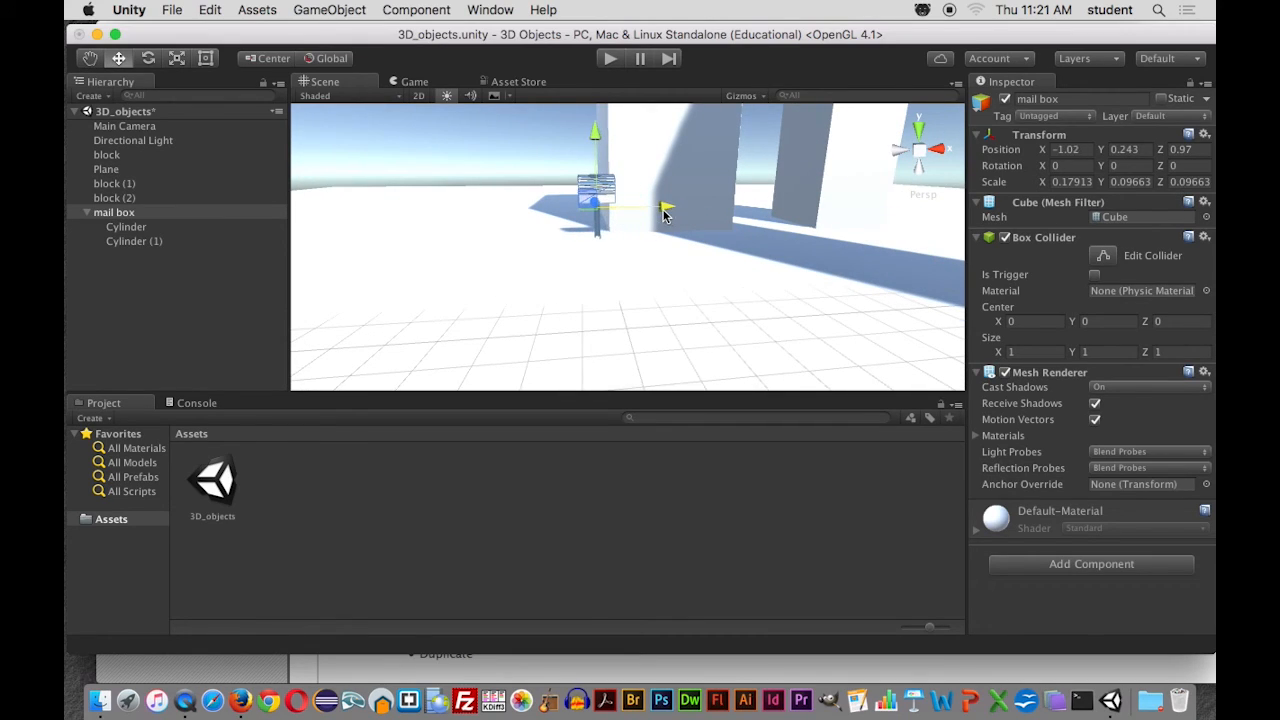
left_click(619, 262)
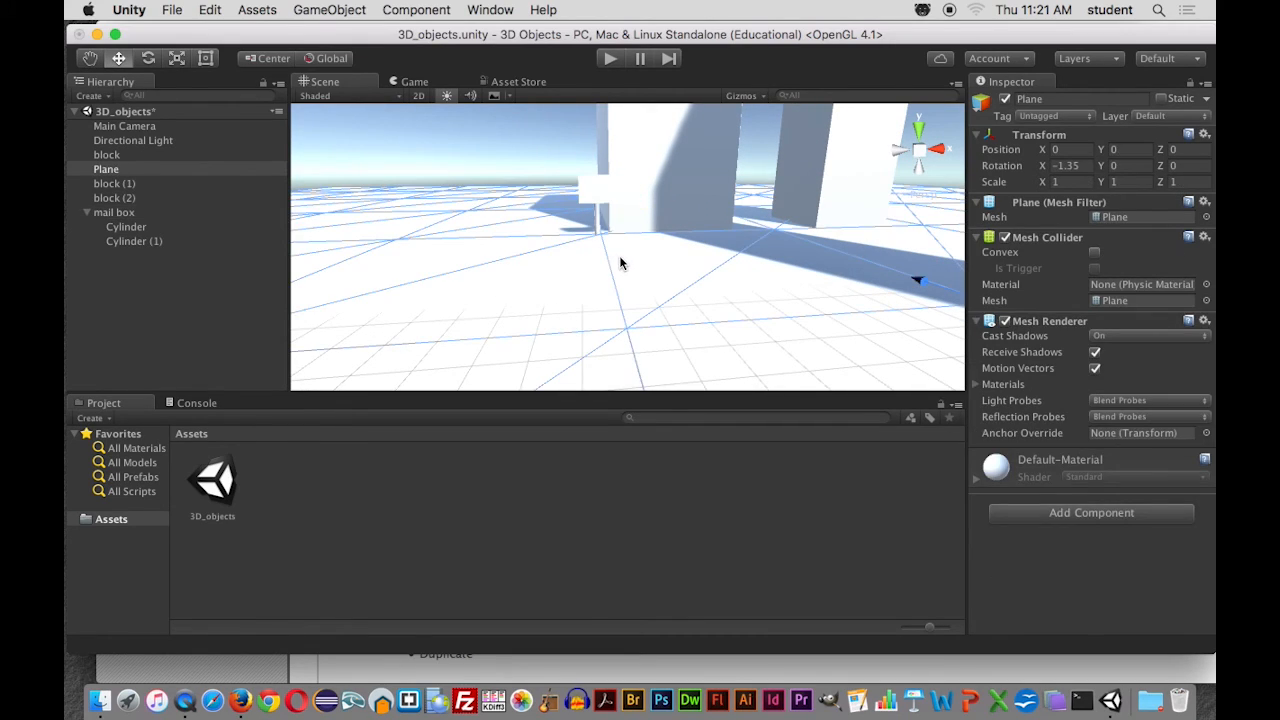
left_click(600, 204)
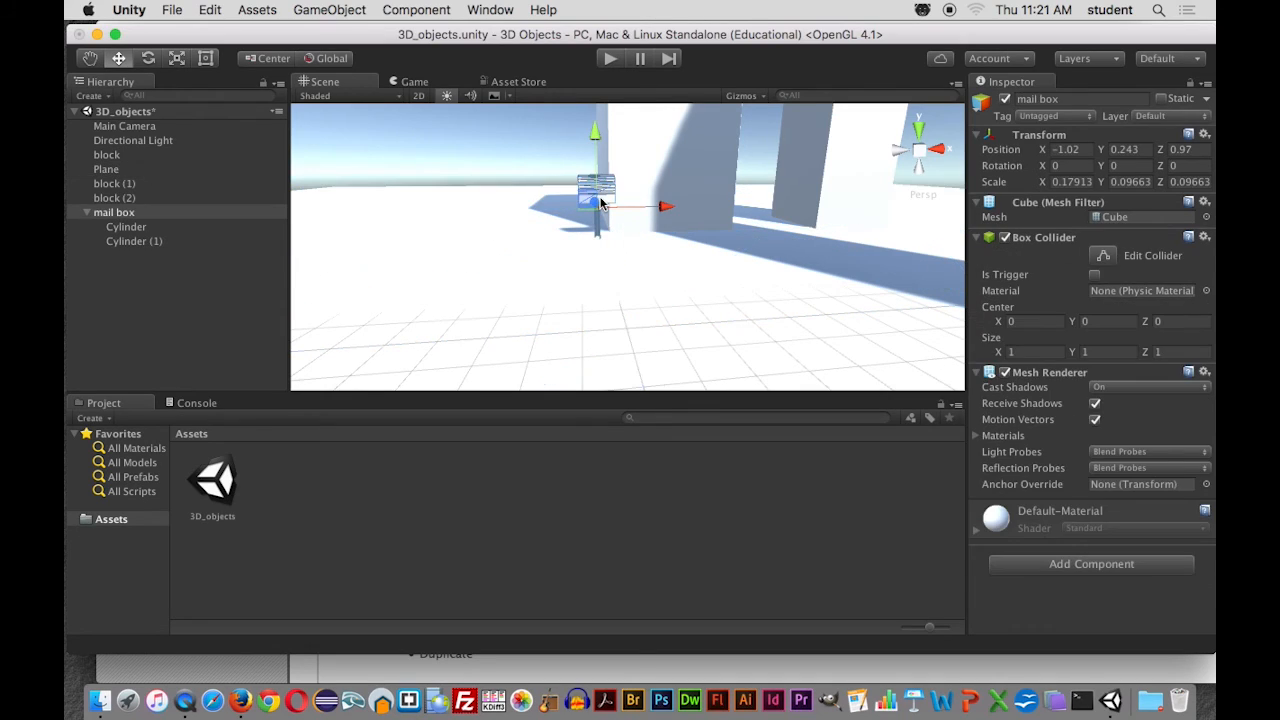
Rotate the mail box about 90 degrees around the Y axis and collapse its child objects in the hierarchy
left_click(148, 58)
left_click_drag(649, 213, 522, 215)
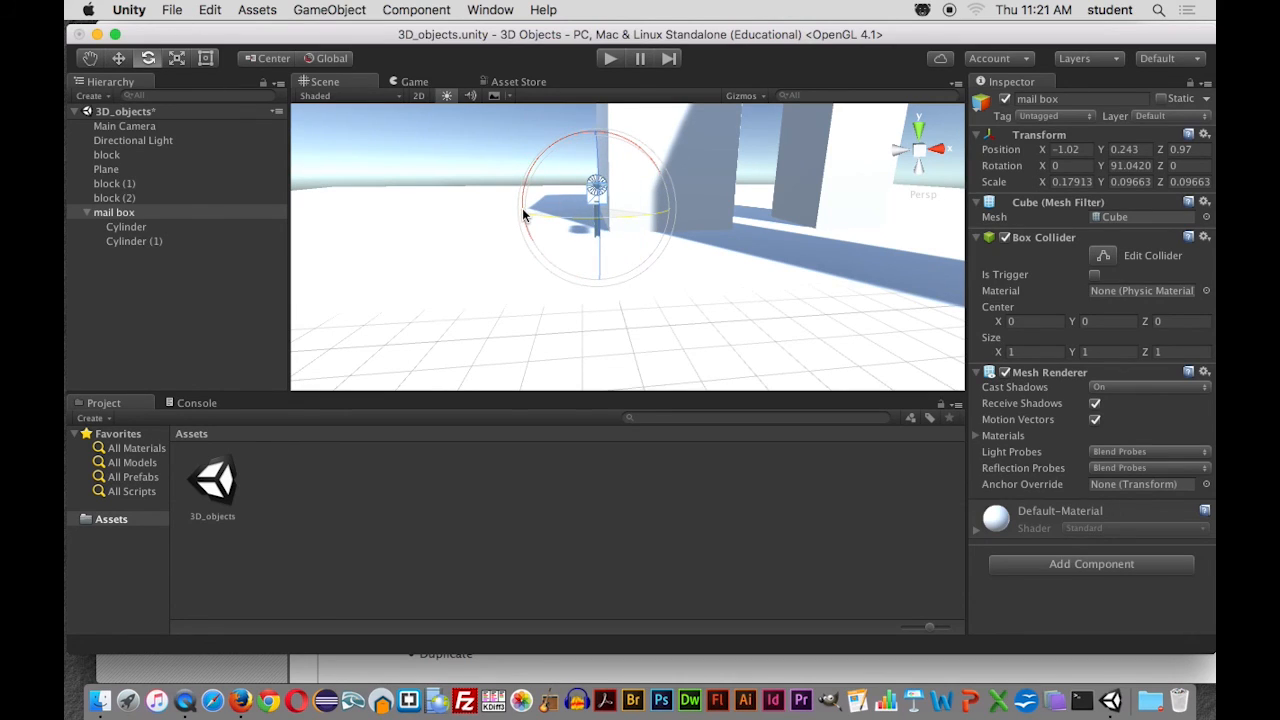
left_click(499, 230)
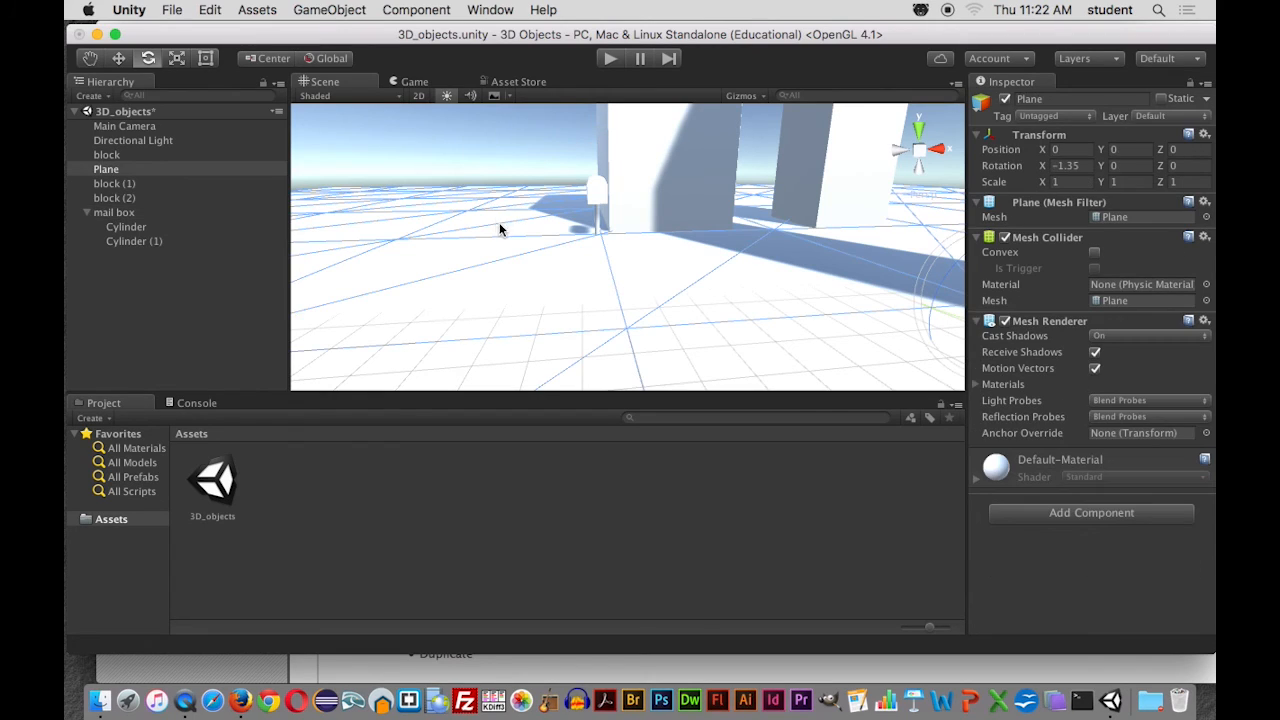
left_click(107, 217)
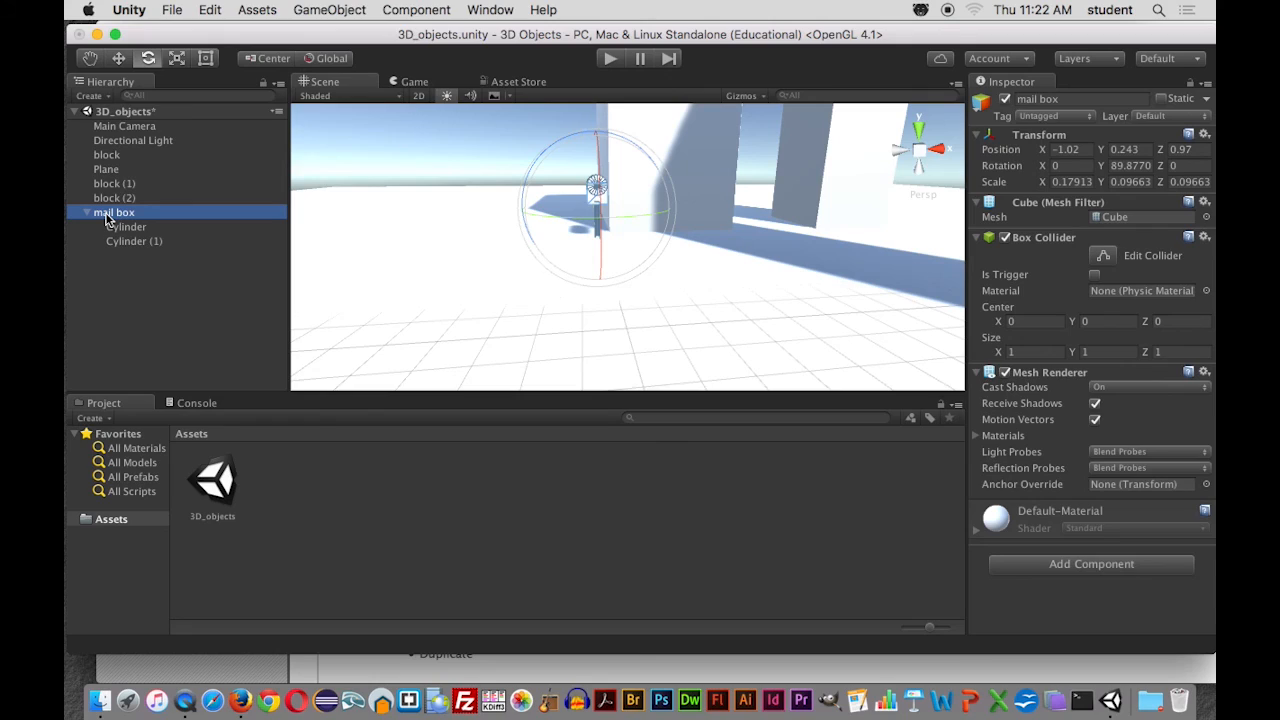
left_click(87, 214)
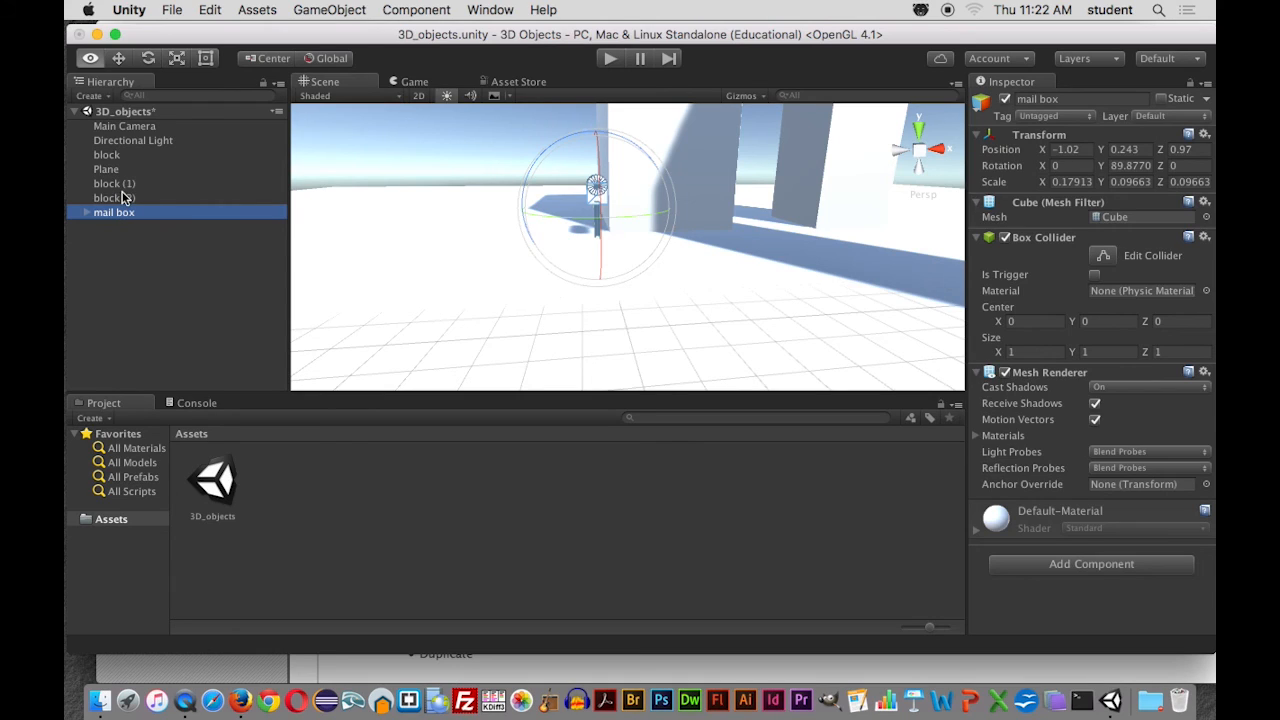
Examine the size and placement of the mail box against the blocks from several angles and distances
left_click_drag(449, 267, 734, 300, "alt")
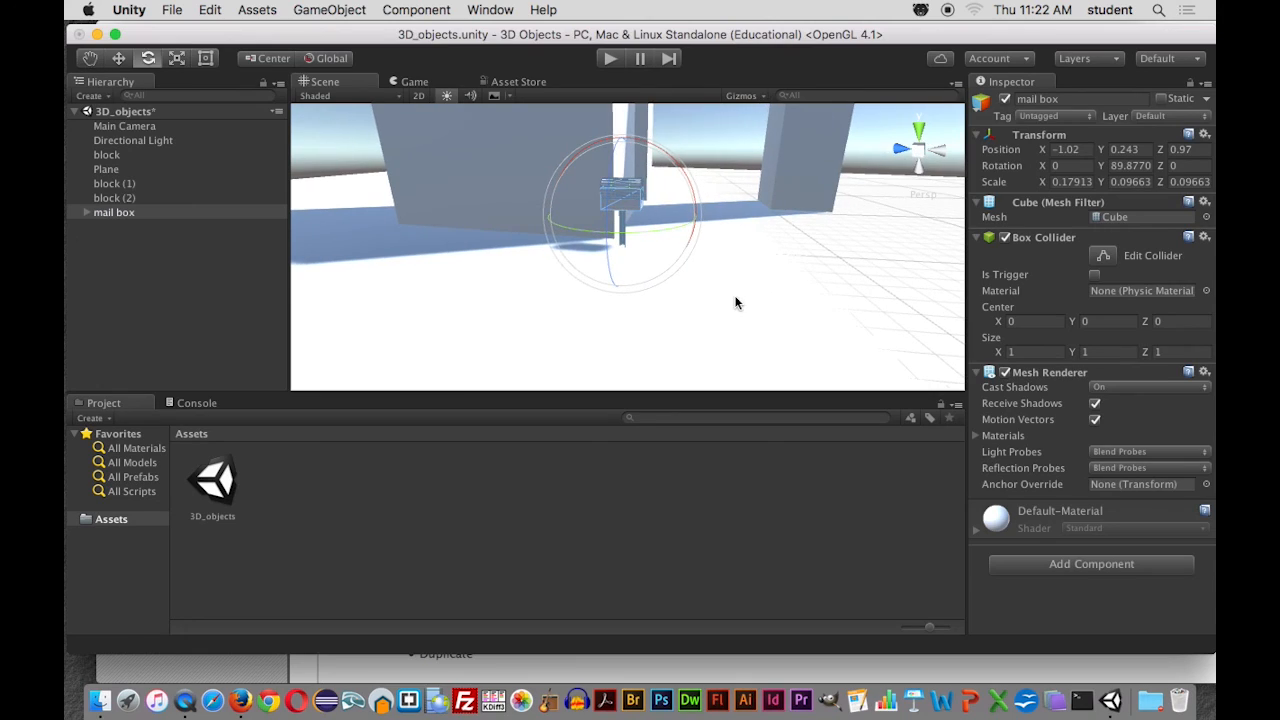
left_click(734, 293)
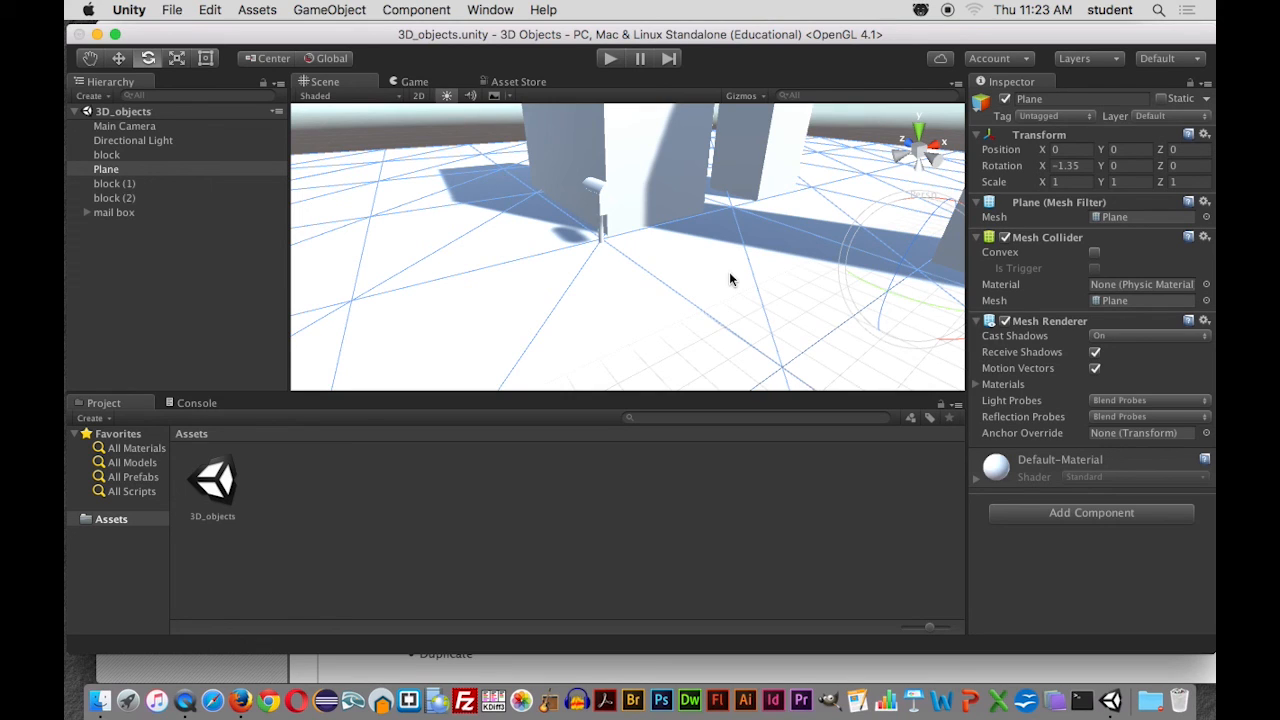
scroll(730, 279, "down", 8)
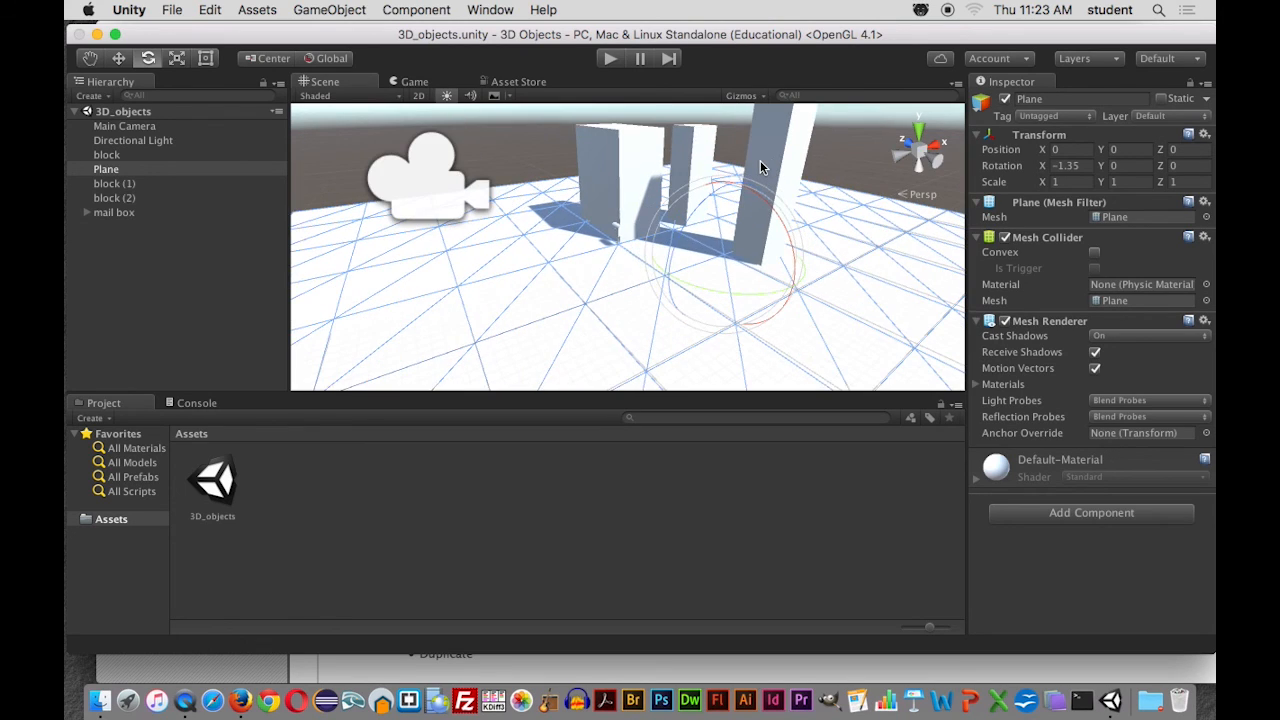
scroll(761, 168, "up", 4)
scroll(760, 165, "up", 2)
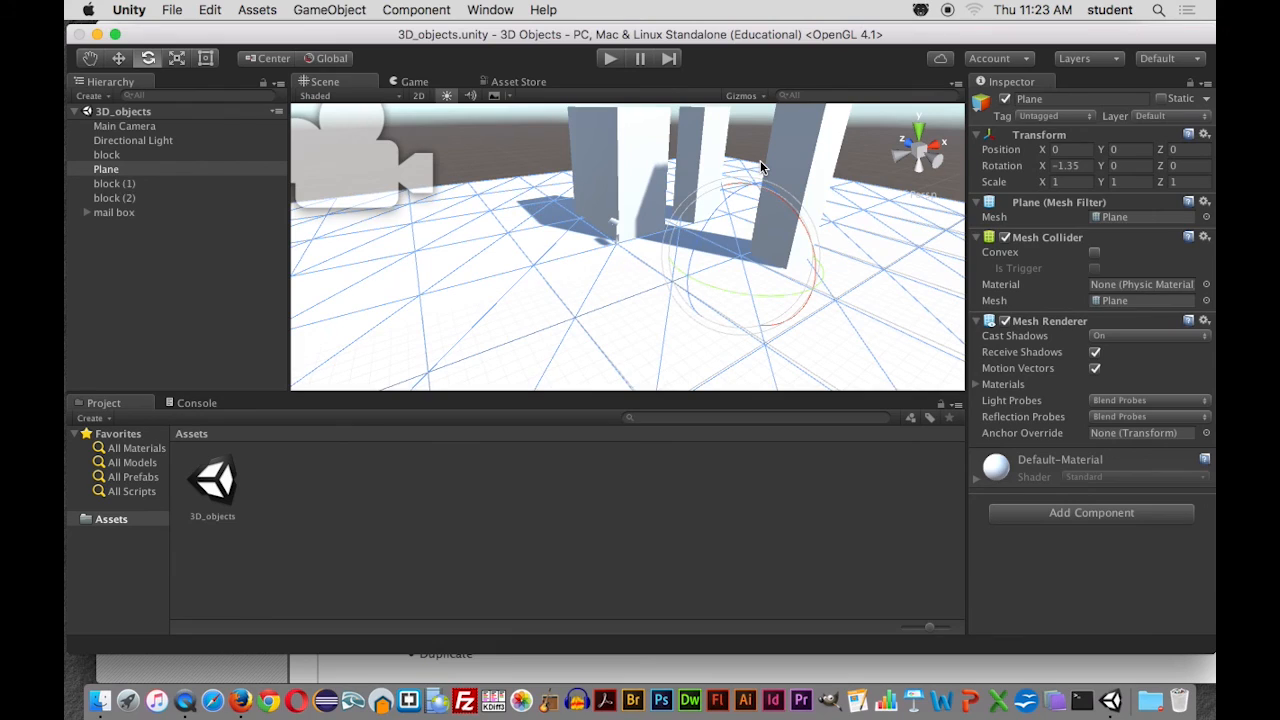
scroll(625, 296, "down", 3)
scroll(628, 298, "up", 3)
left_click_drag(654, 274, 1050, 206, "alt")
left_click_drag(749, 240, 942, 147, "alt")
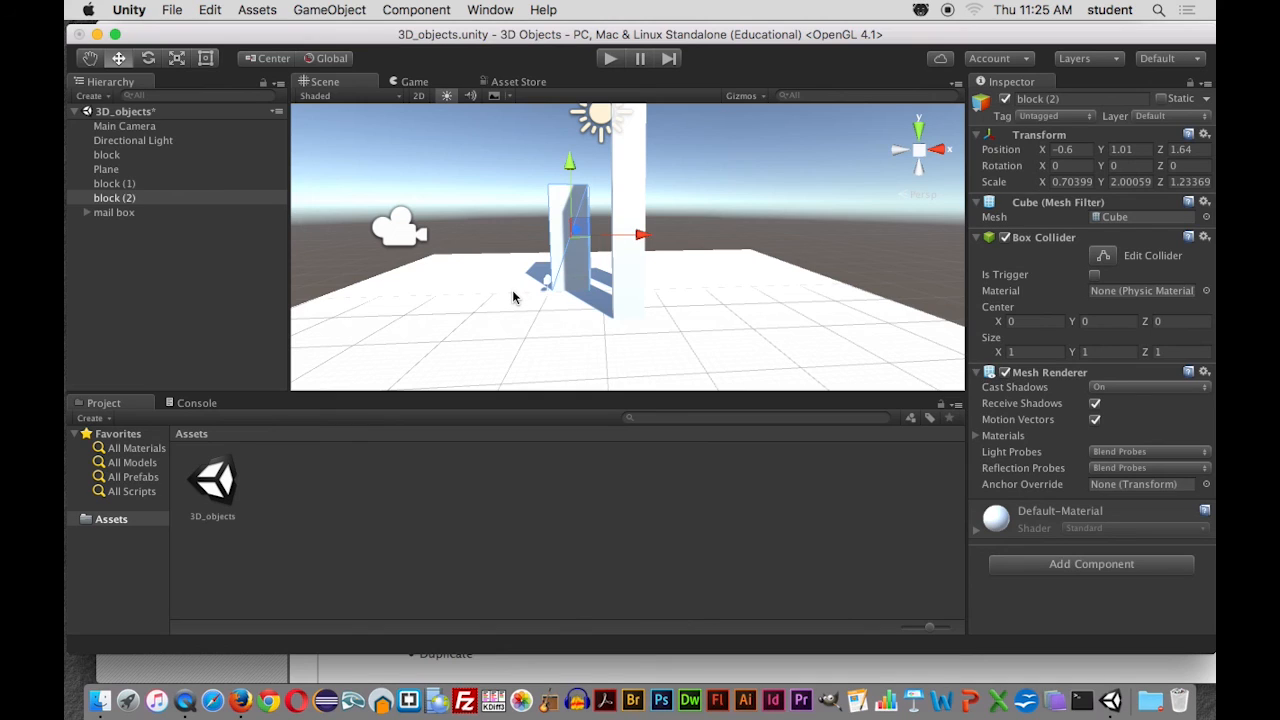
Frame the blocks, the mail box and the surrounding plane in an angled scene view as the camera viewpoint
mouse_move(513, 297)
middle_mouse_down()
mouse_move(485, 268)
mouse_move(426, 289)
mouse_move(509, 277)
mouse_move(528, 287)
middle_mouse_up()
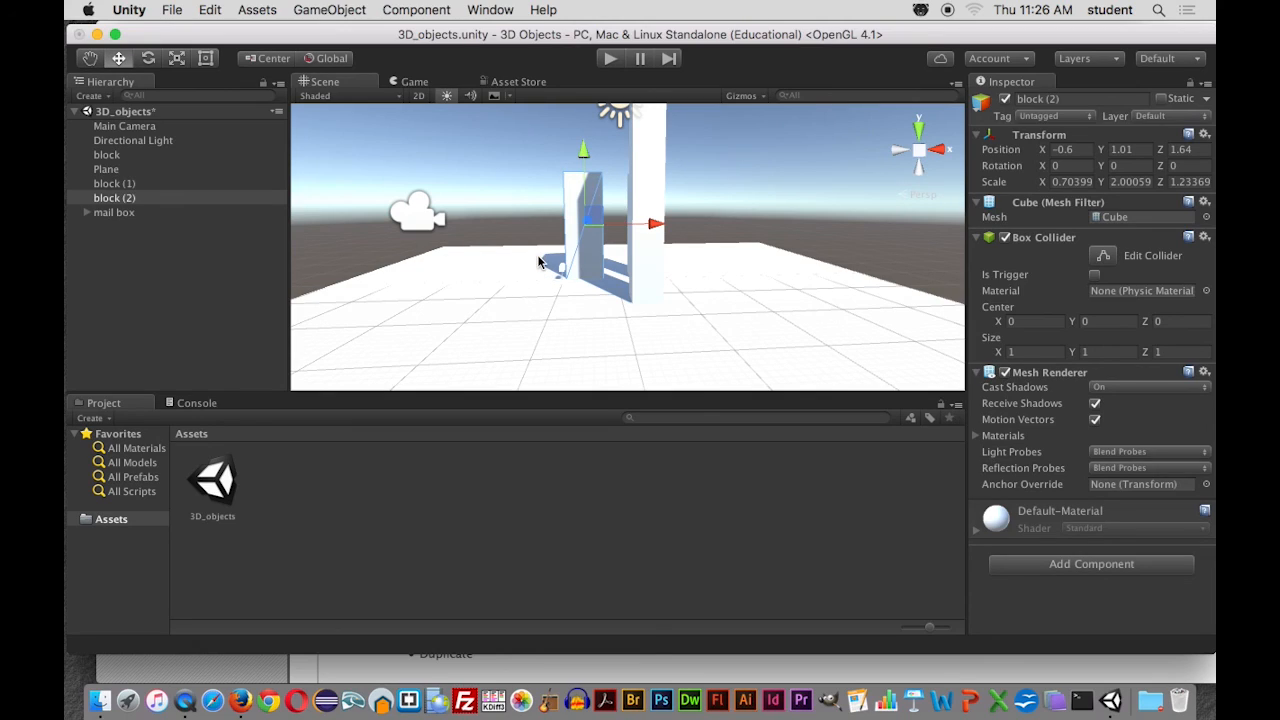
middle_click_drag(537, 262, 605, 261)
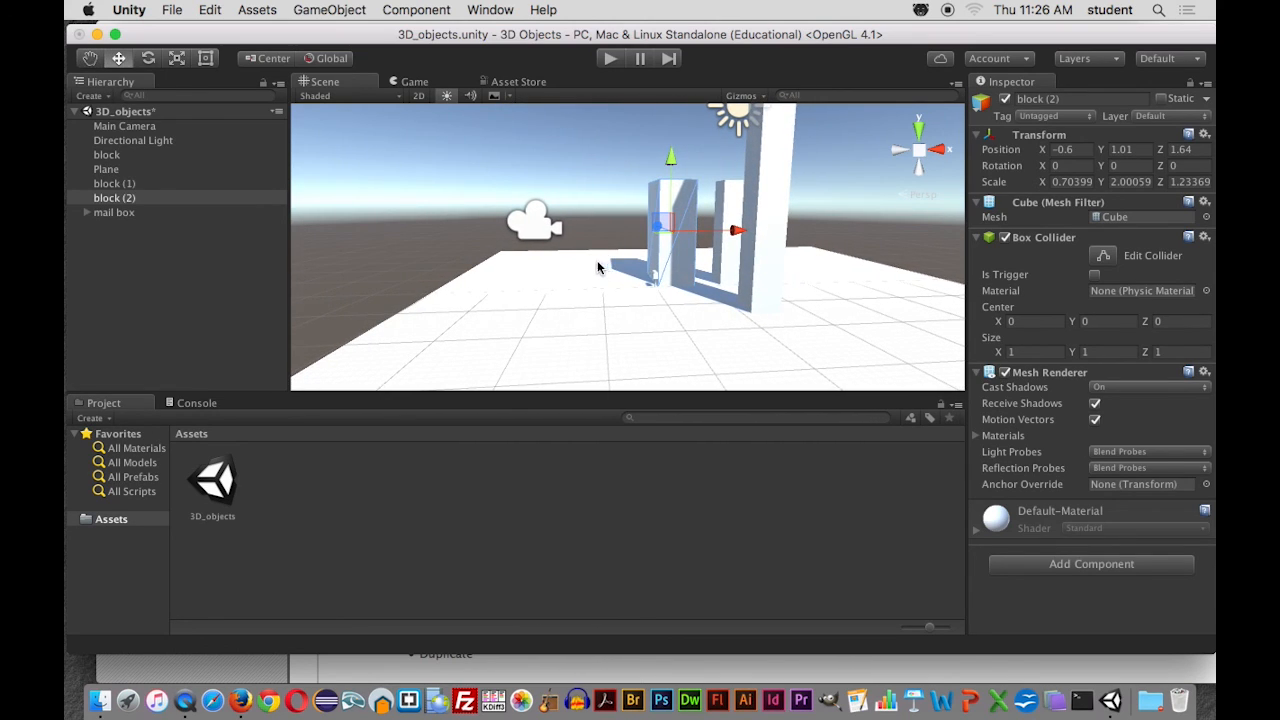
scroll(530, 303, "down", 3)
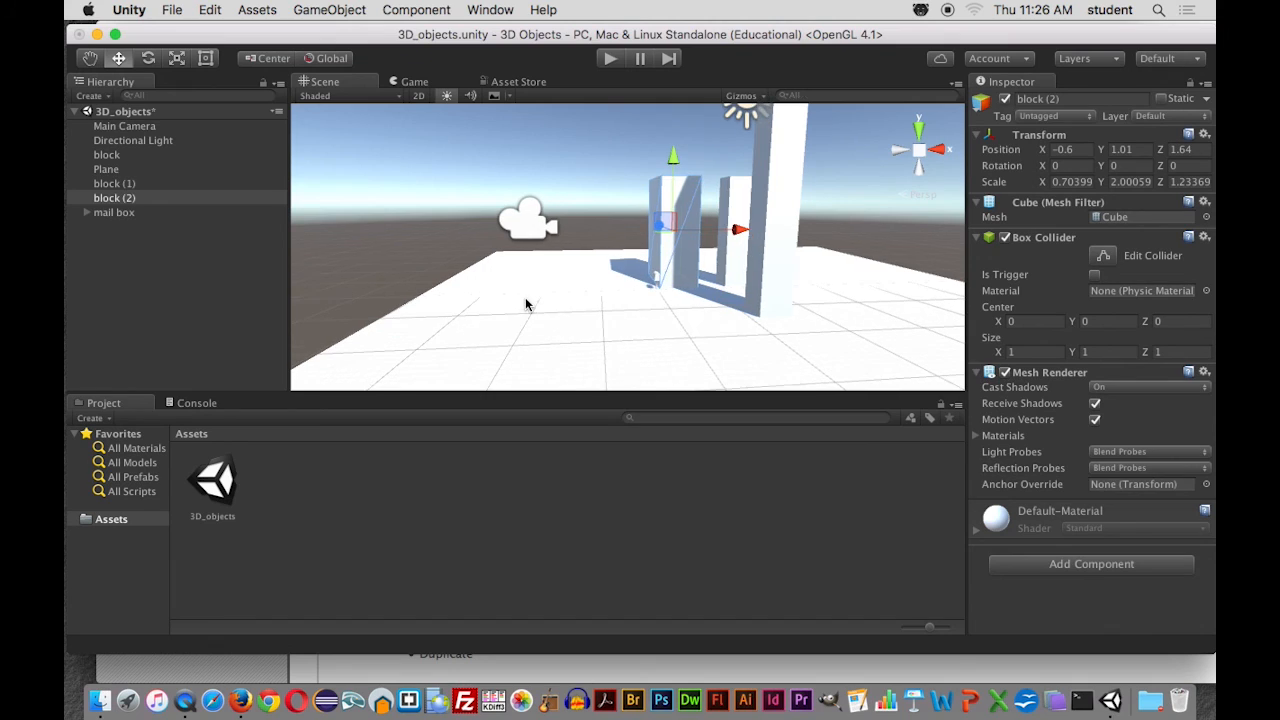
scroll(529, 304, "up", 3)
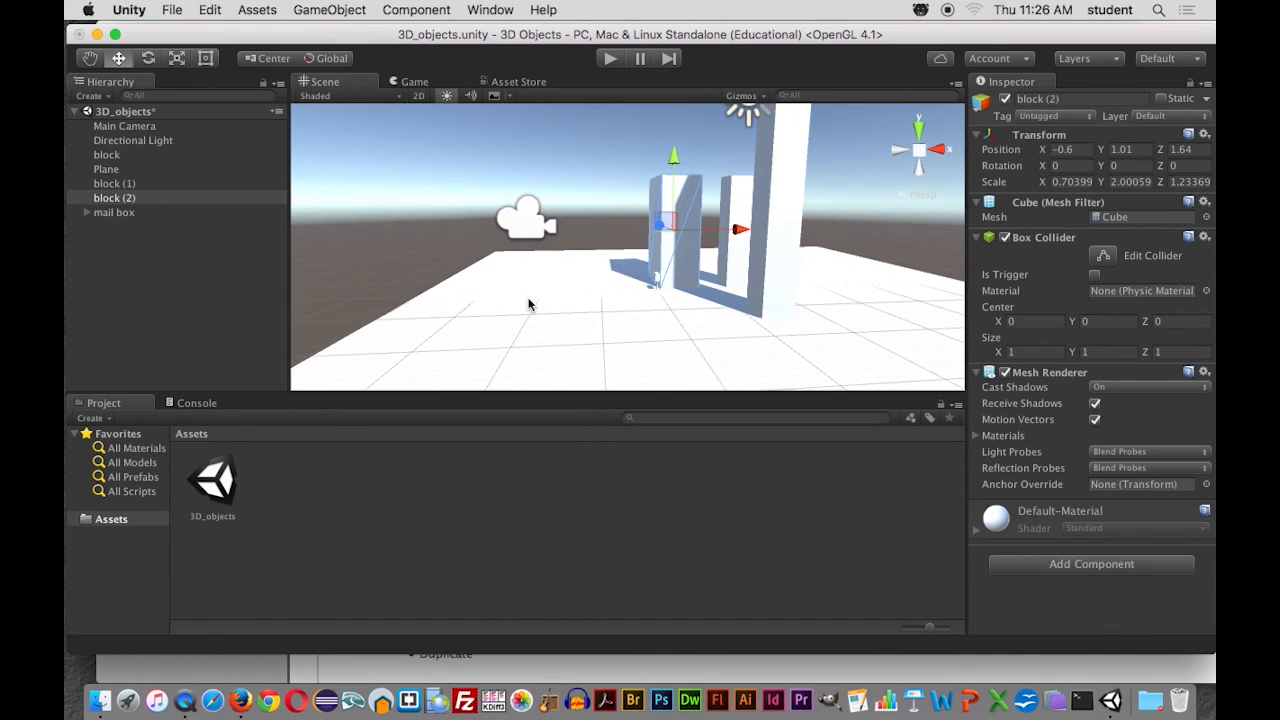
middle_click_drag(588, 284, 629, 287)
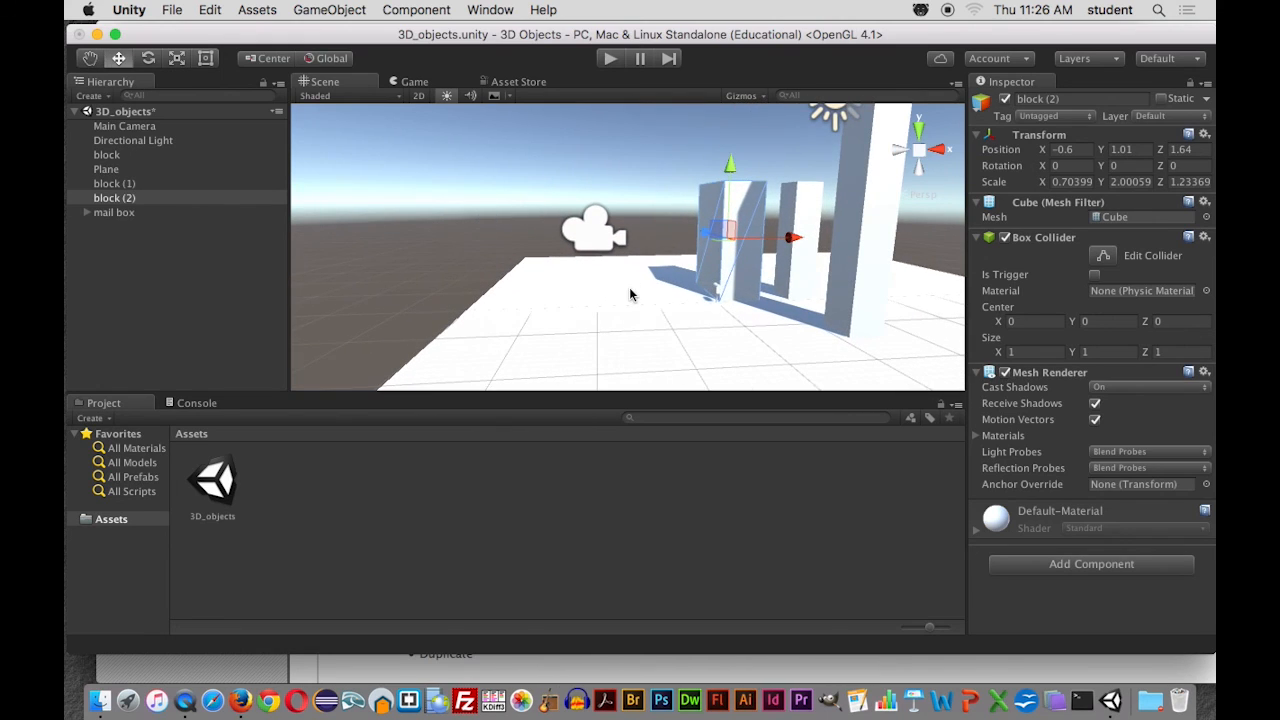
left_click_drag(628, 290, 677, 286, "alt")
scroll(719, 295, "up", 5)
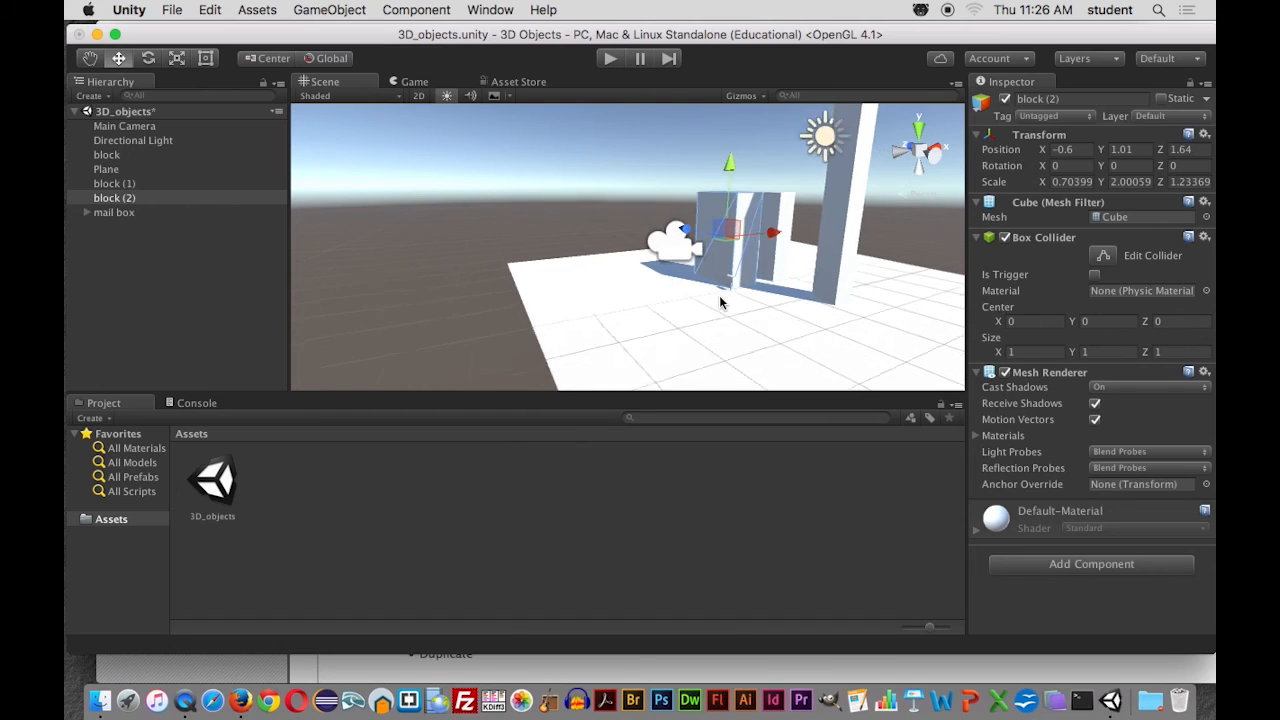
middle_click_drag(722, 303, 679, 302)
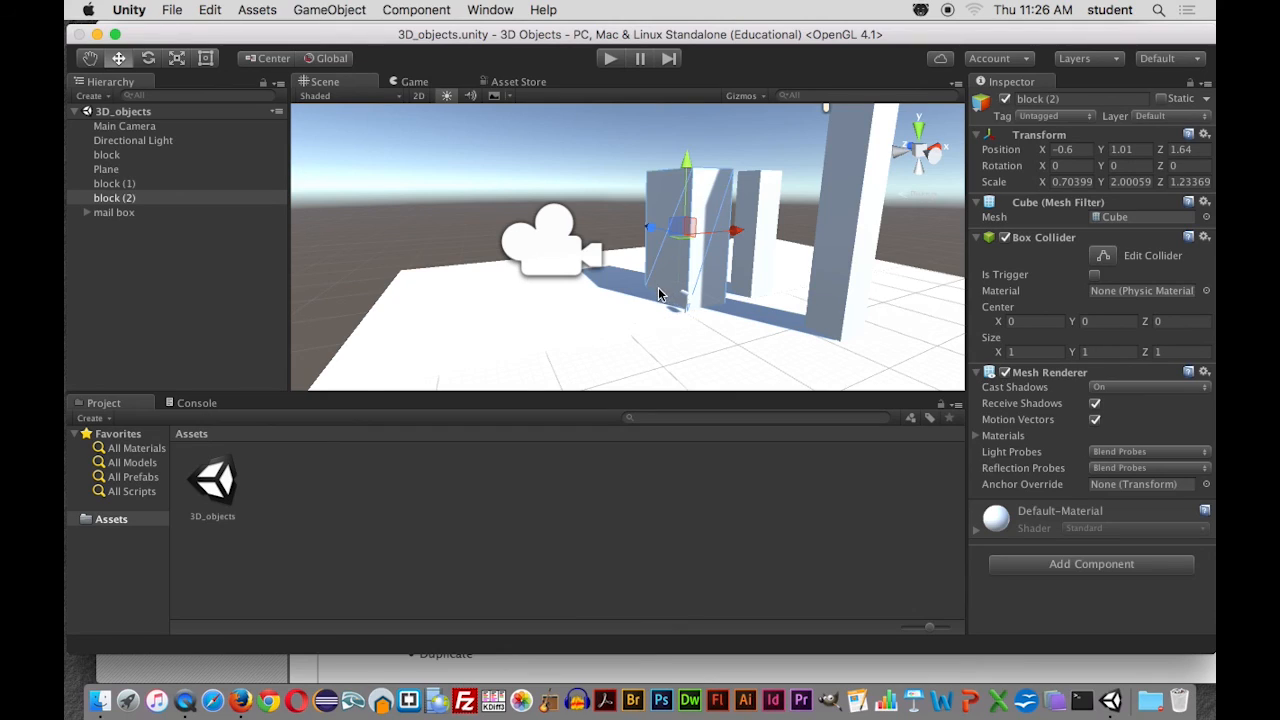
scroll(653, 290, "down", 2)
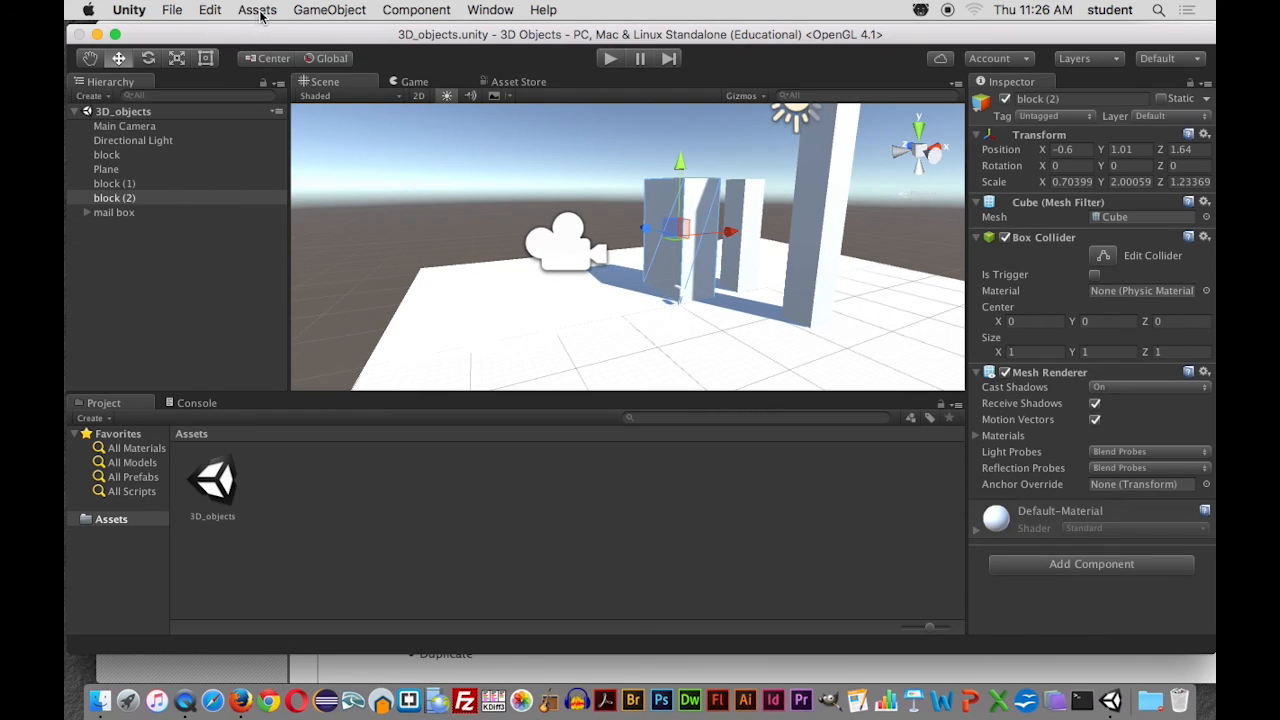
Align the Main Camera with the current scene view and play the scene
left_click(128, 127)
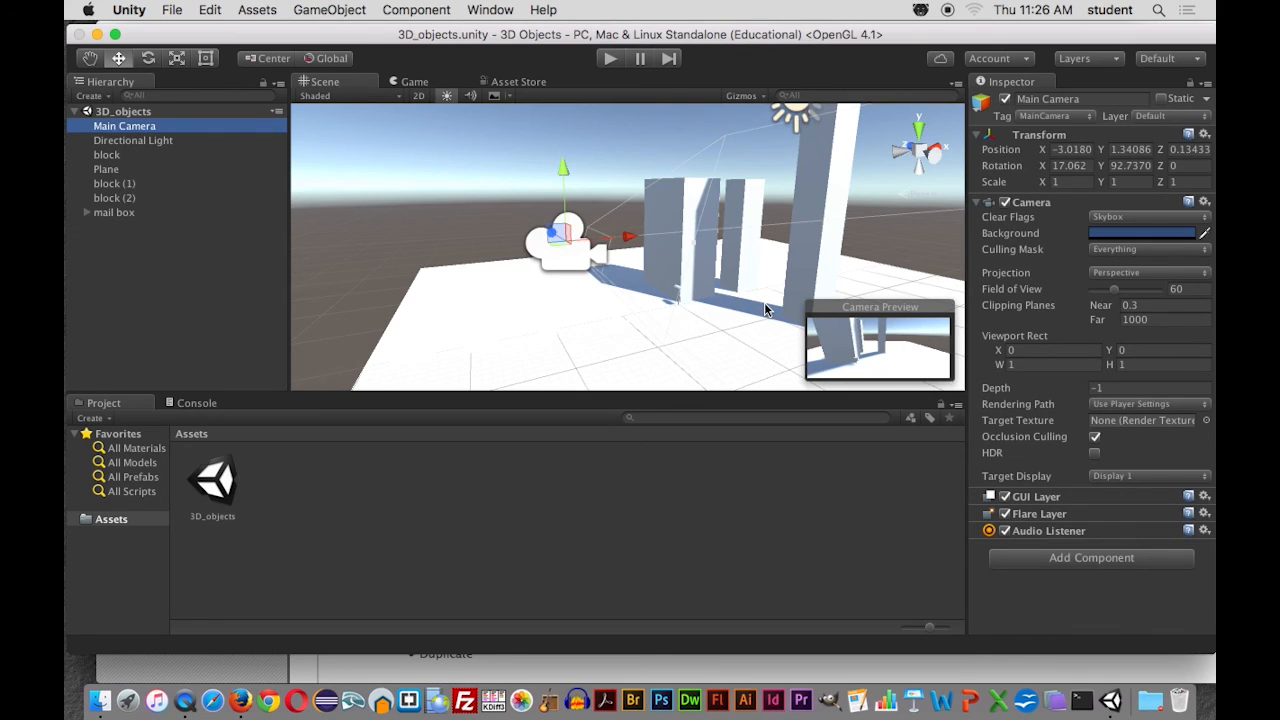
scroll(545, 258, "up", 1)
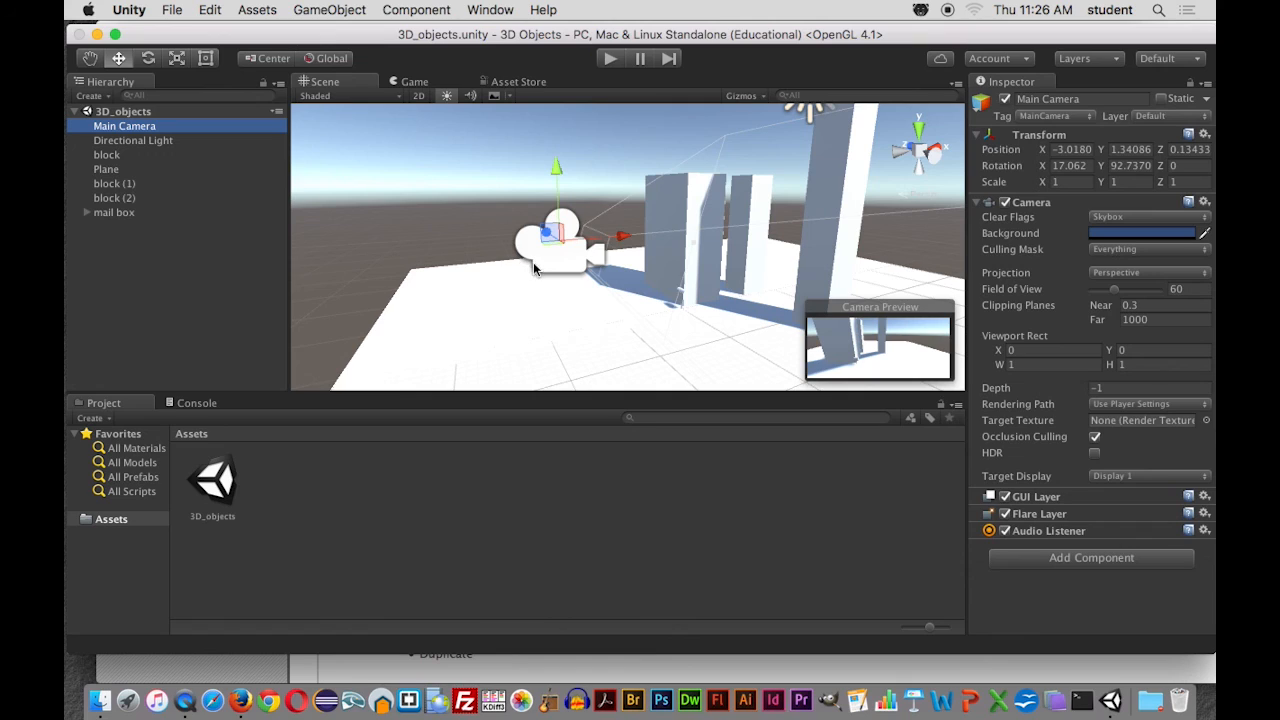
scroll(640, 288, "down", 2)
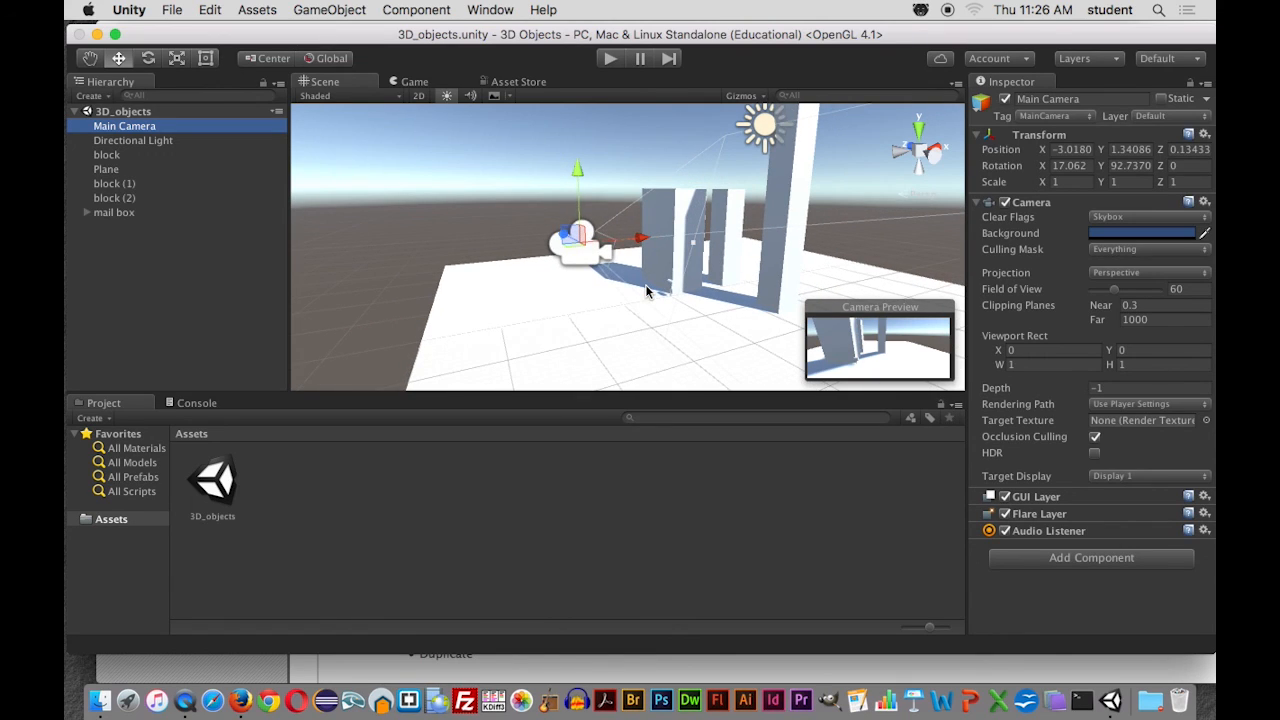
scroll(645, 285, "up", 2)
scroll(645, 291, "down", 2)
scroll(645, 291, "up", 1)
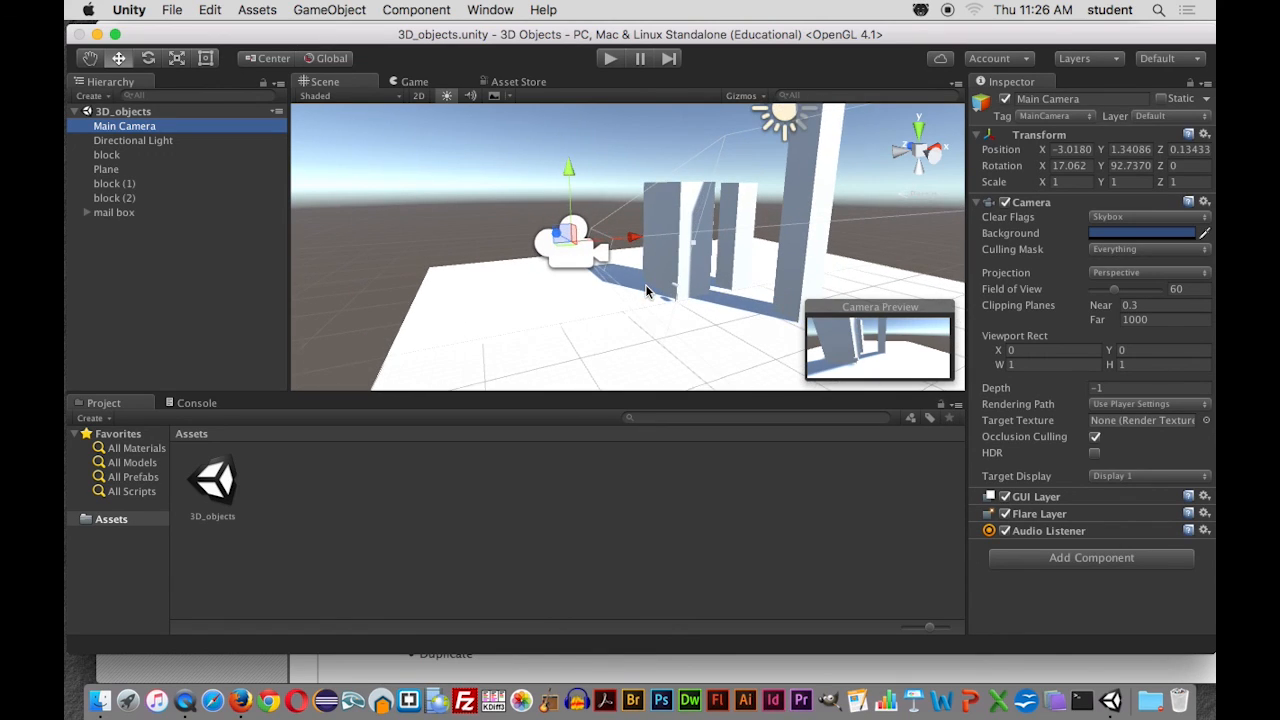
scroll(645, 291, "up", 1)
left_click(305, 11)
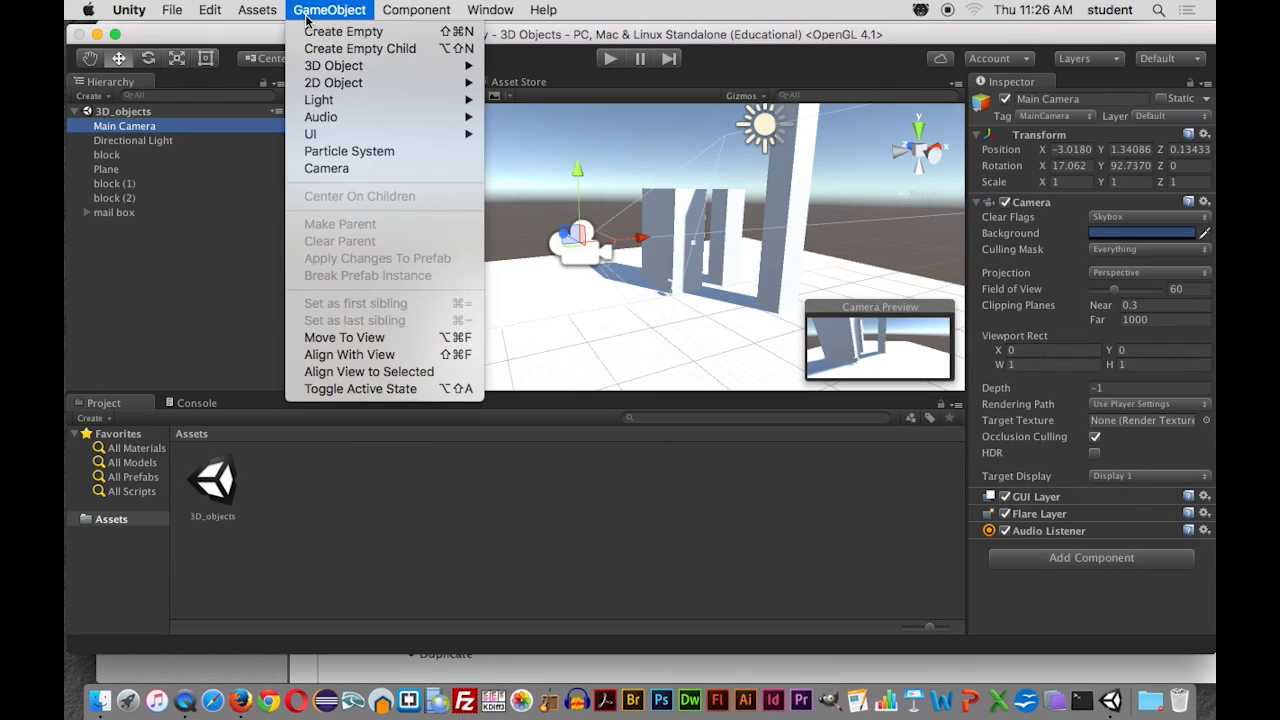
left_click(340, 355)
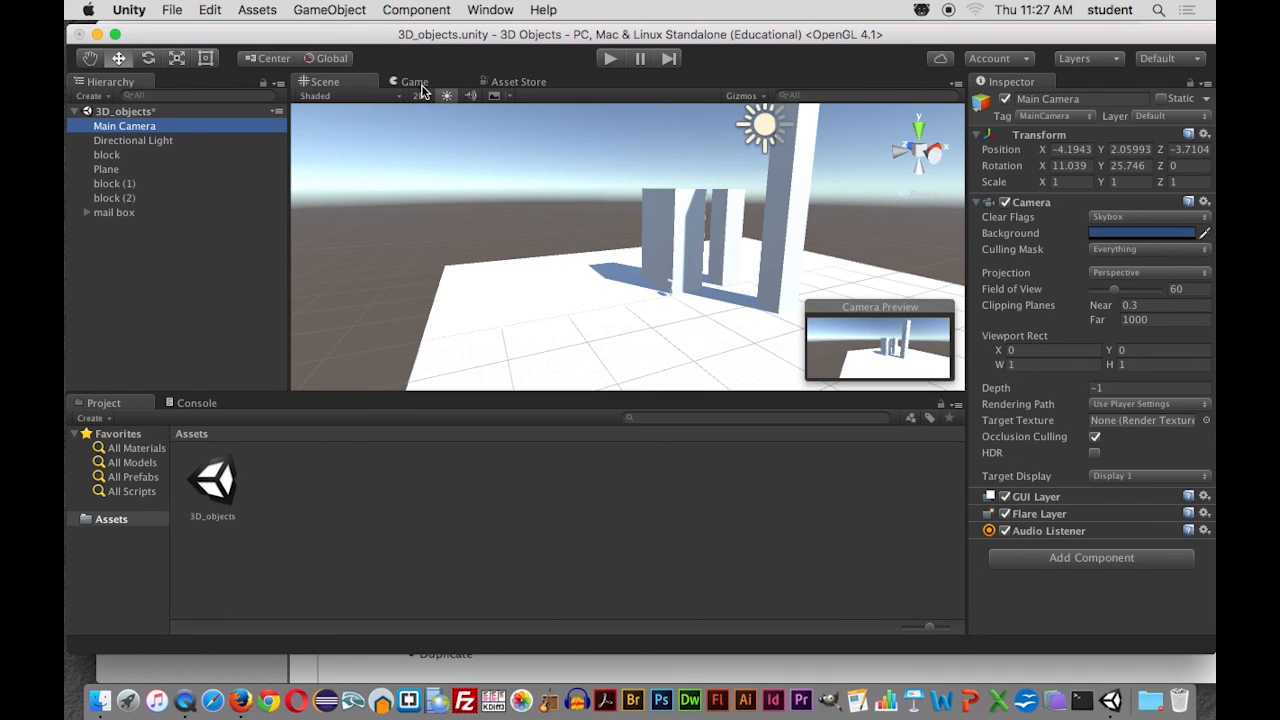
key("super+p")
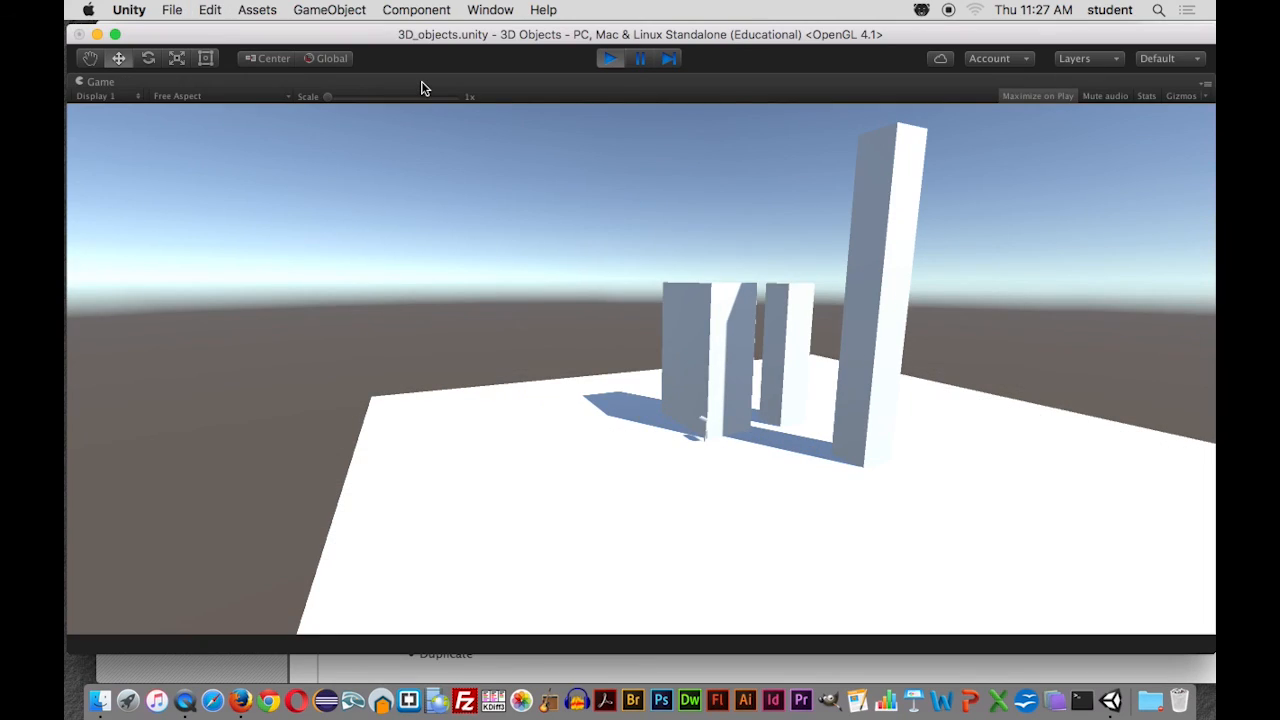